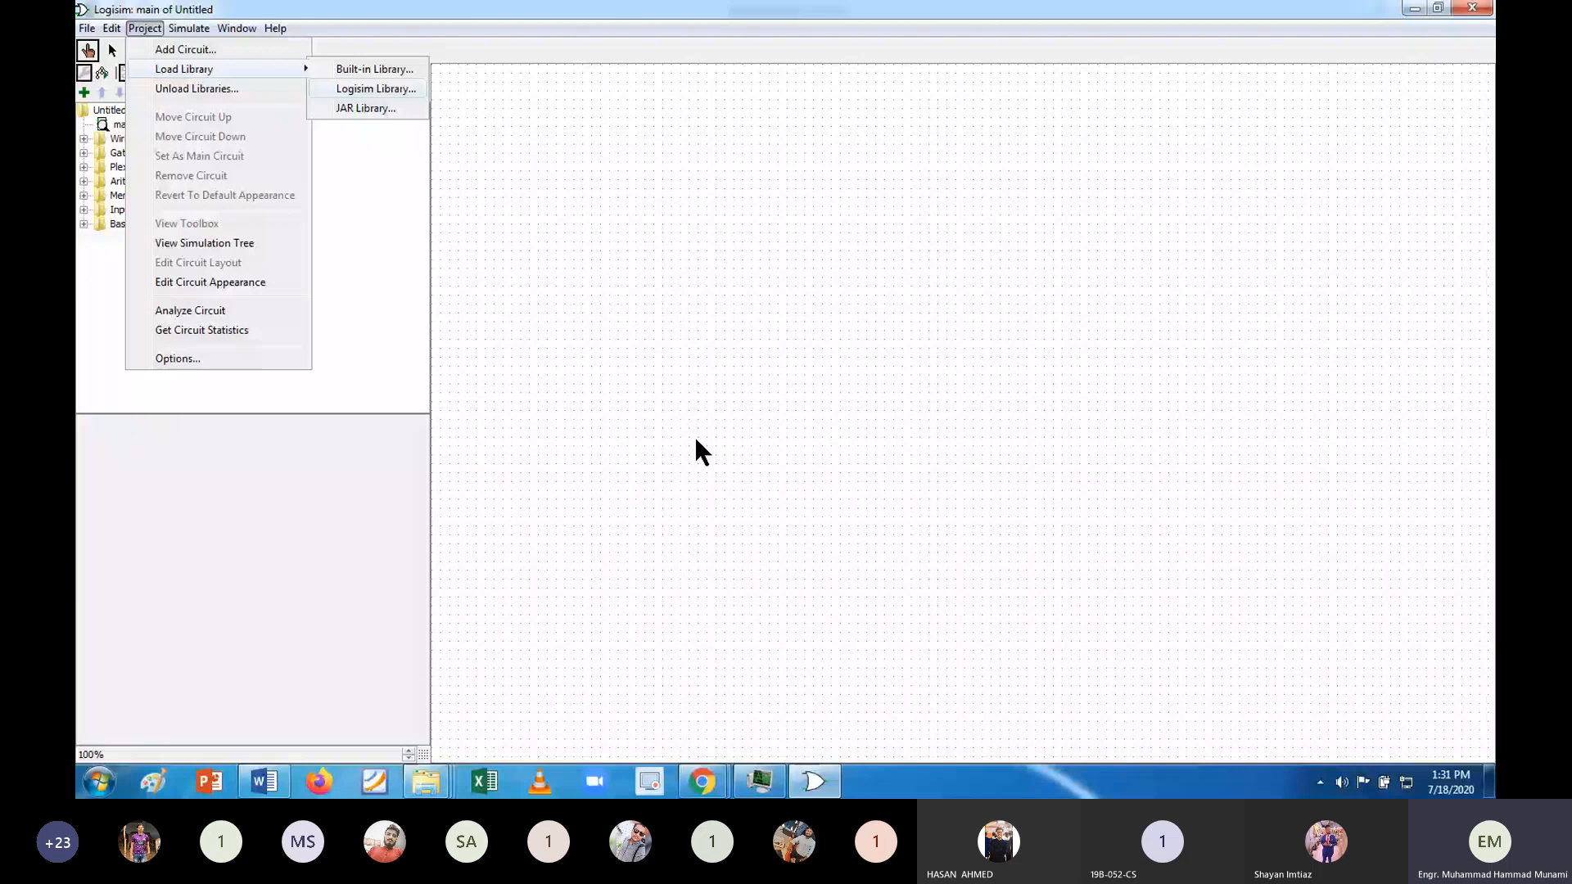
Load logi7400dip.circ from the logi7400-master folder as a Logisim library and expand its component list.
key("Return")
left_click(673, 273)
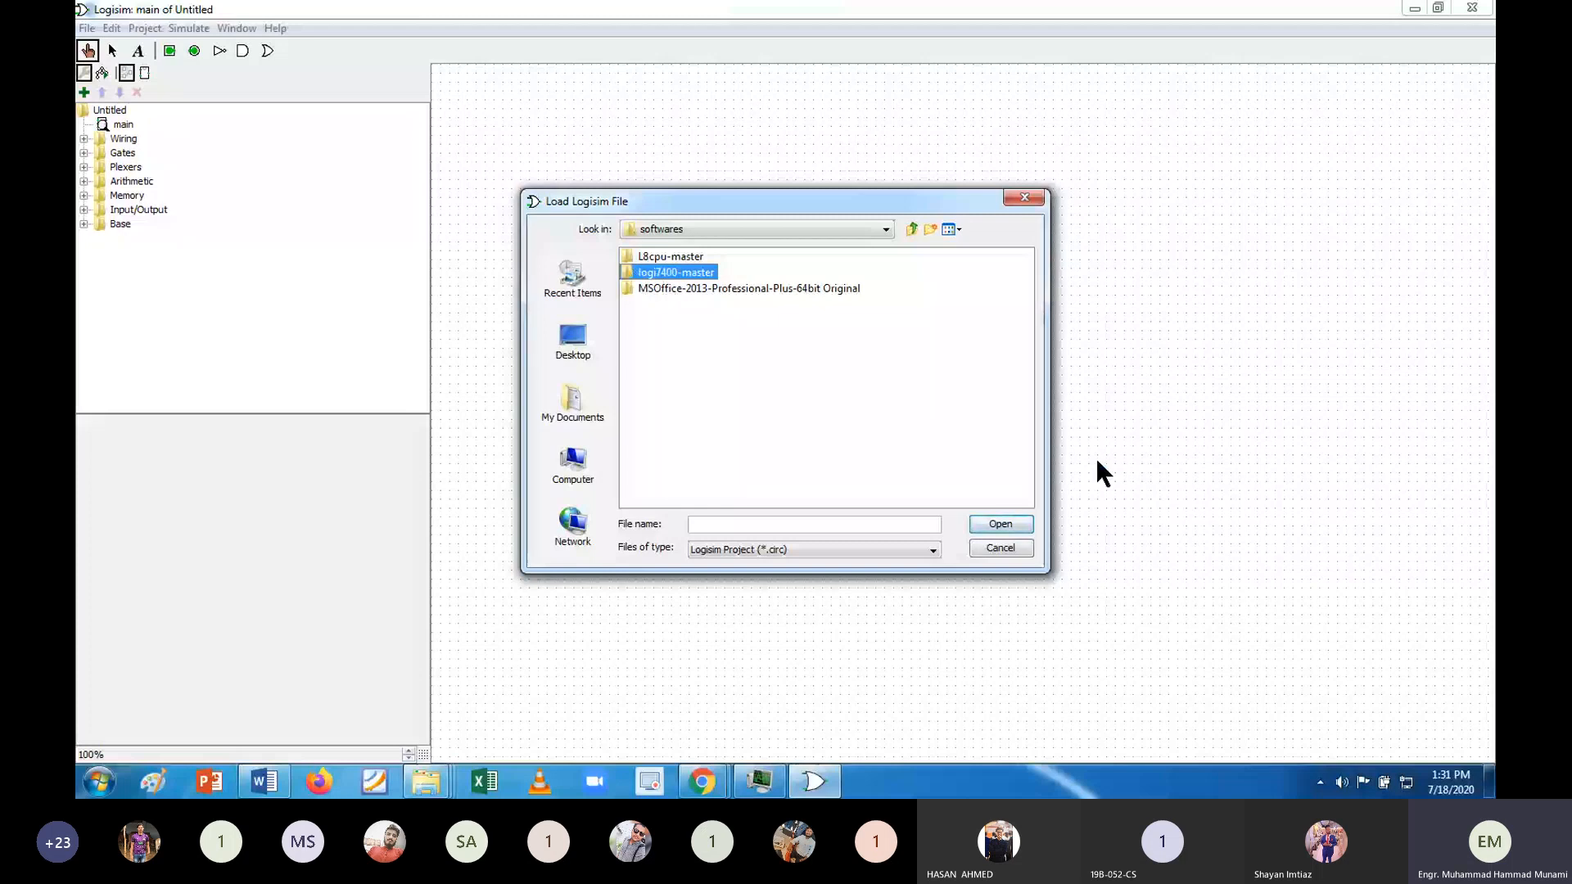
key("Return")
left_click(674, 305)
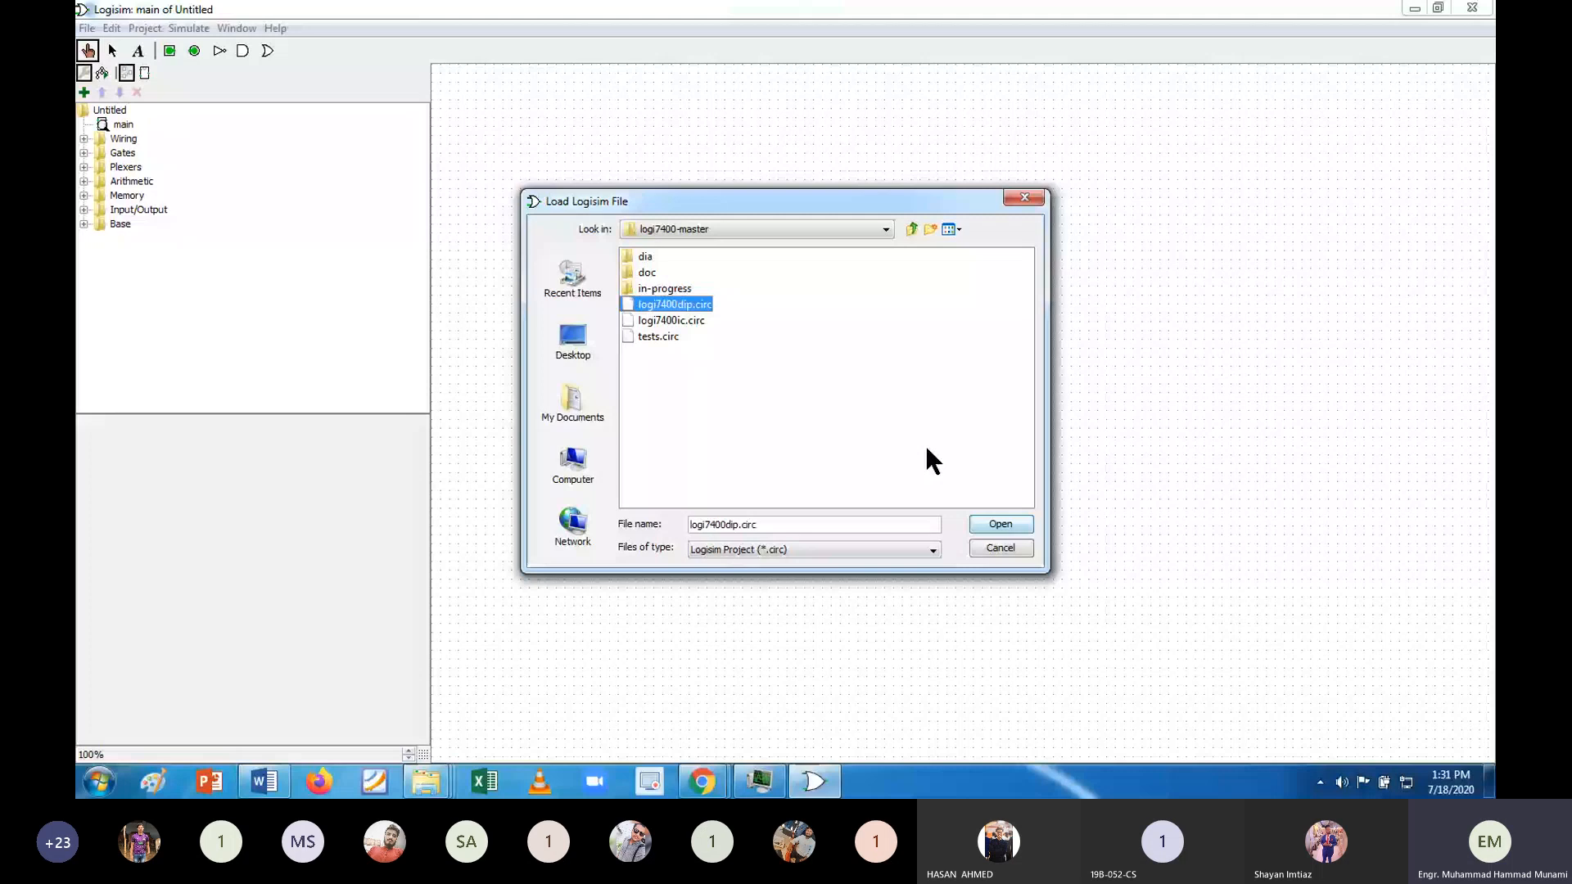
key("Return")
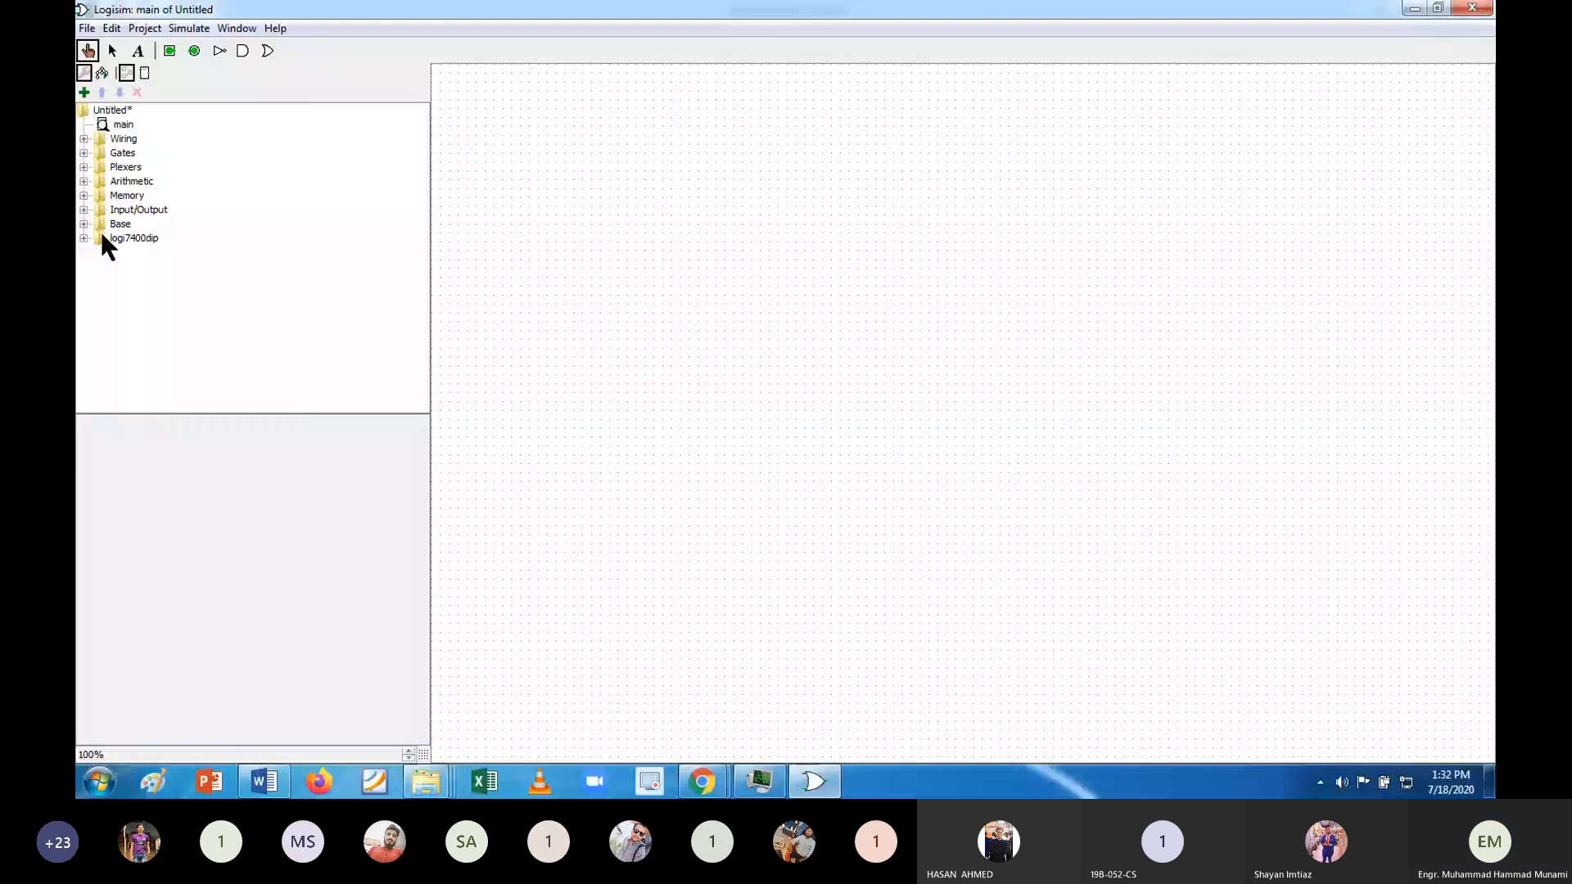
left_click(85, 237)
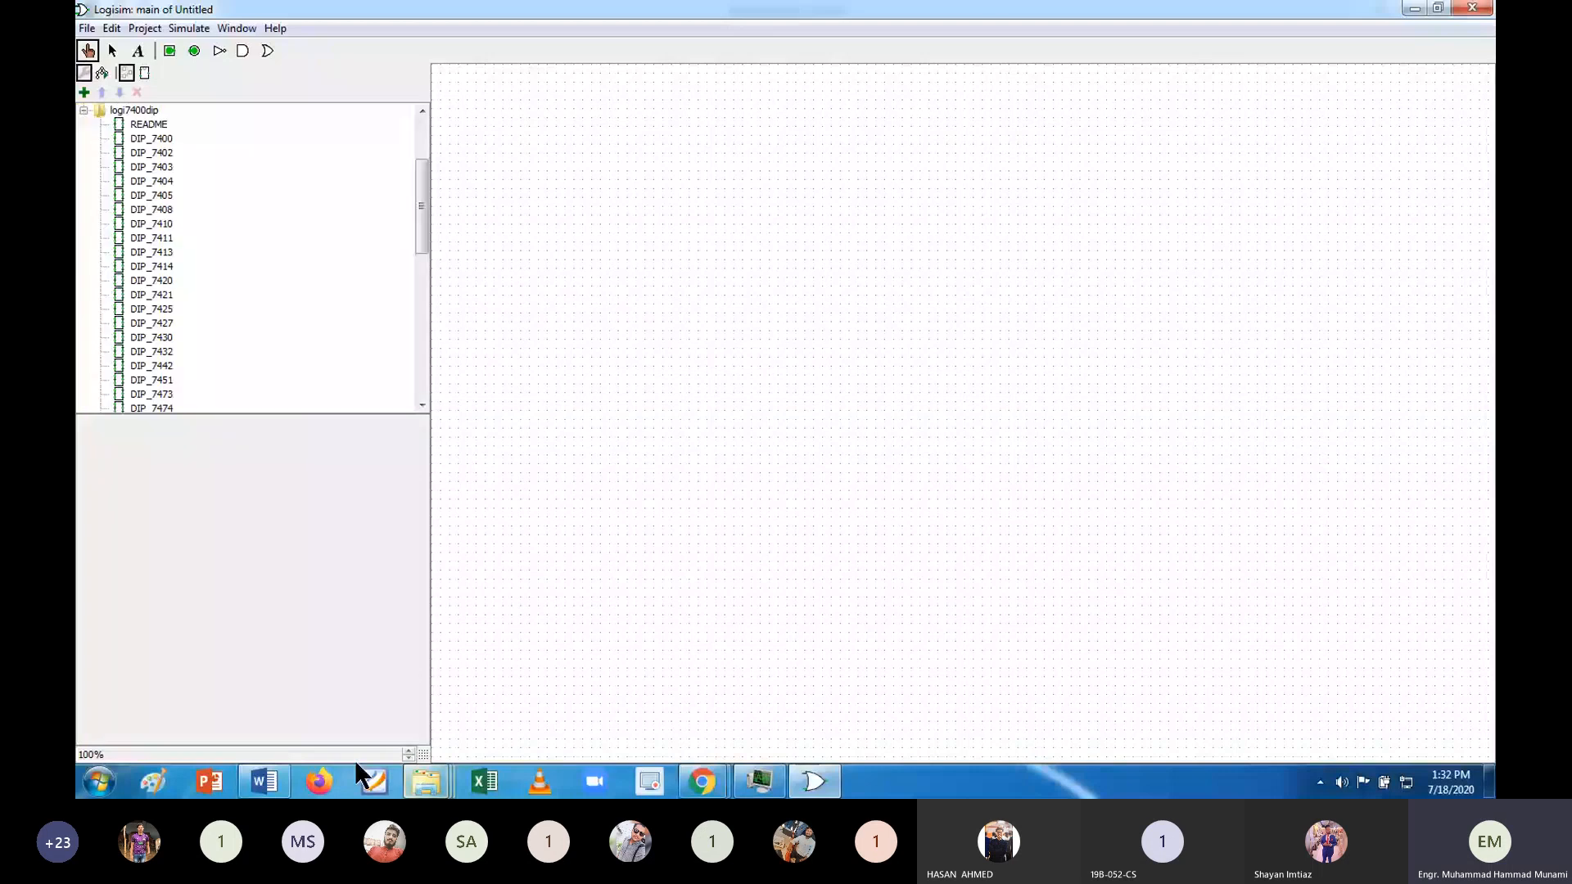
Check the 74151 pin description in the Word document, and place a DIP_74151 chip on the Logisim canvas.
left_click(270, 782)
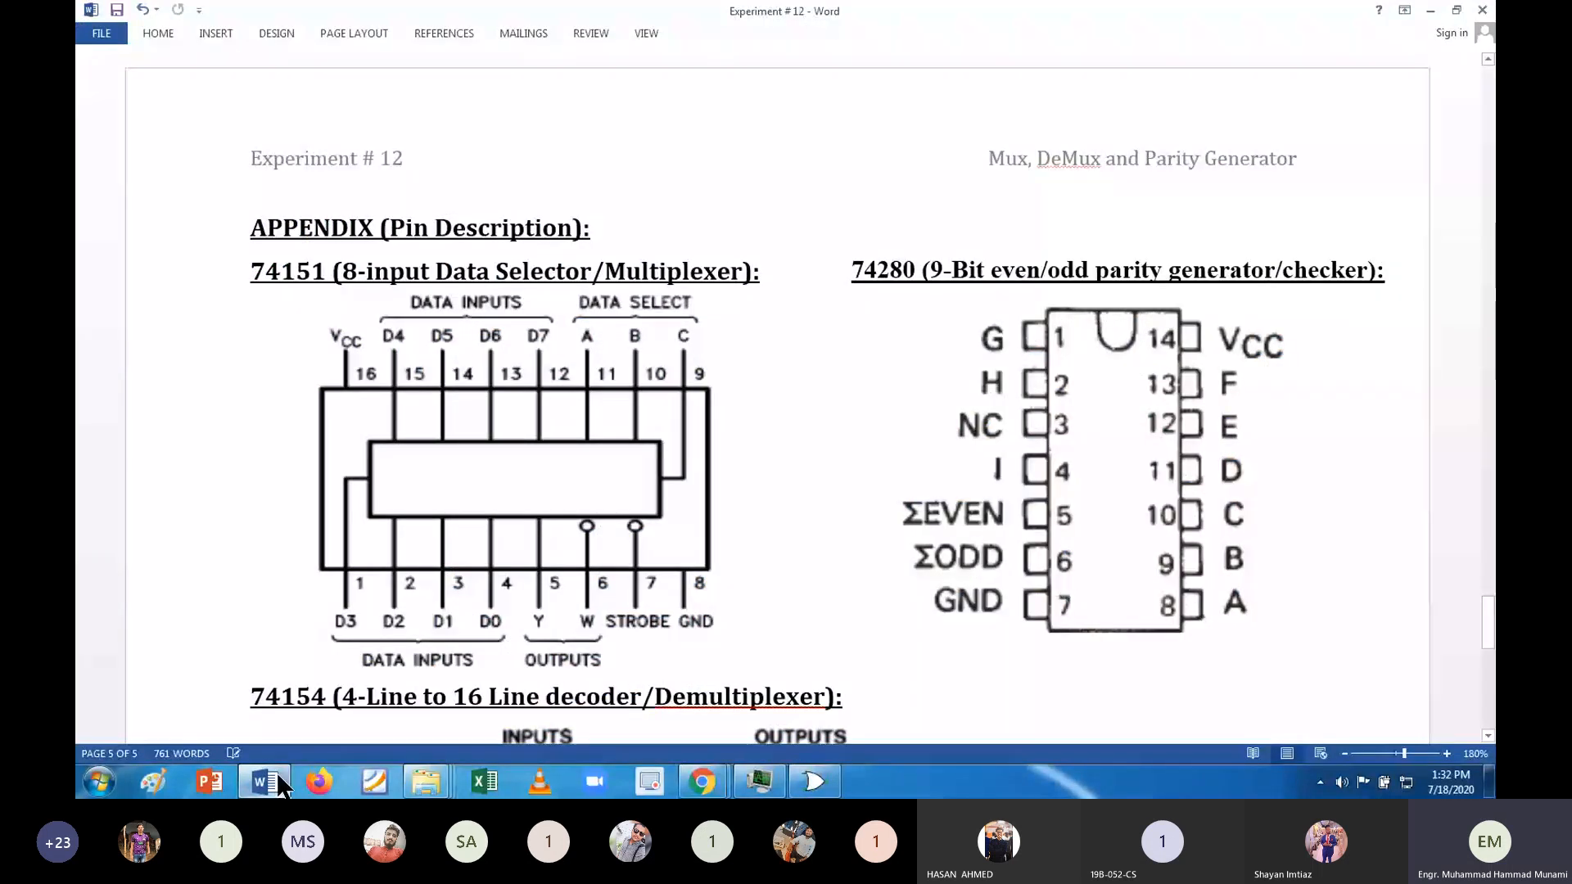
left_click(270, 782)
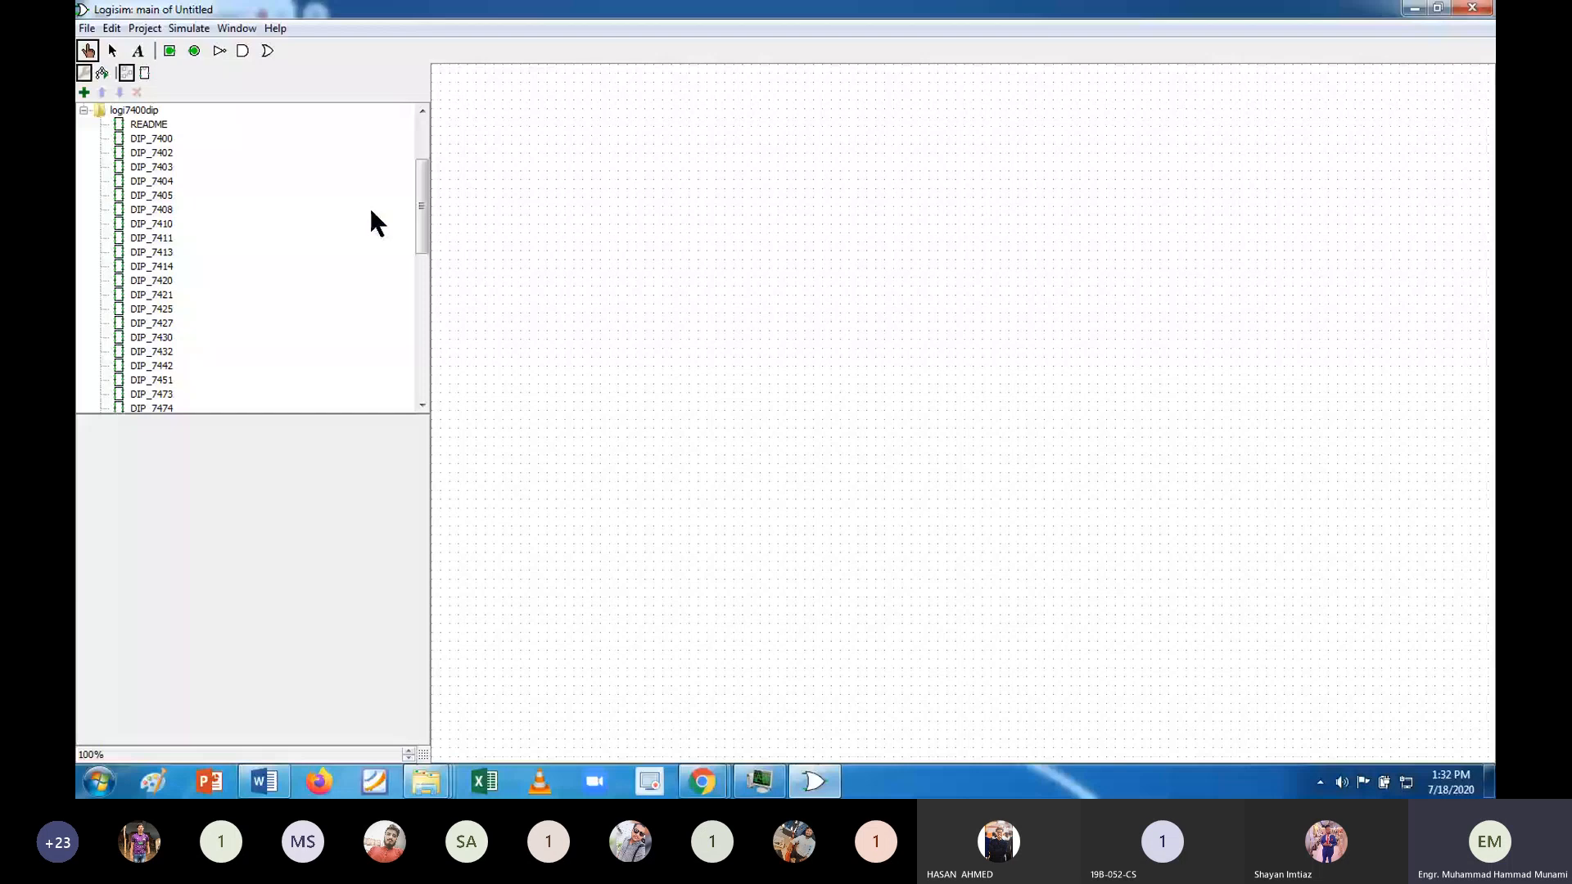
scroll(373, 221, "down", 6)
left_click(155, 254)
left_click(800, 227)
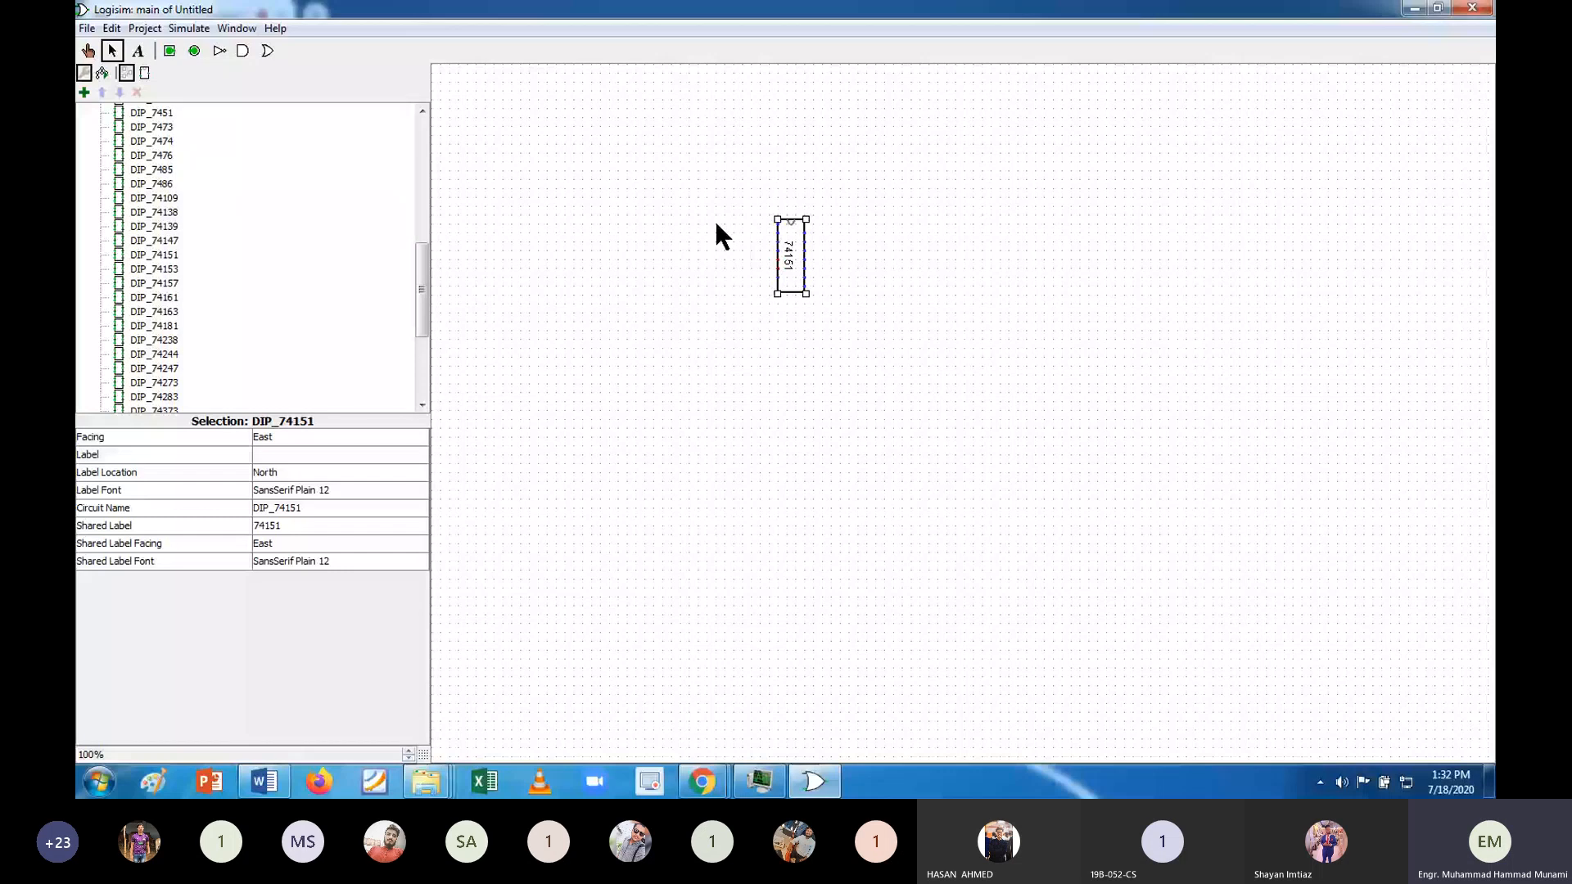
Examine the 74151 pin description in Word and the chip's pins and internal circuit in Logisim.
left_click(259, 776)
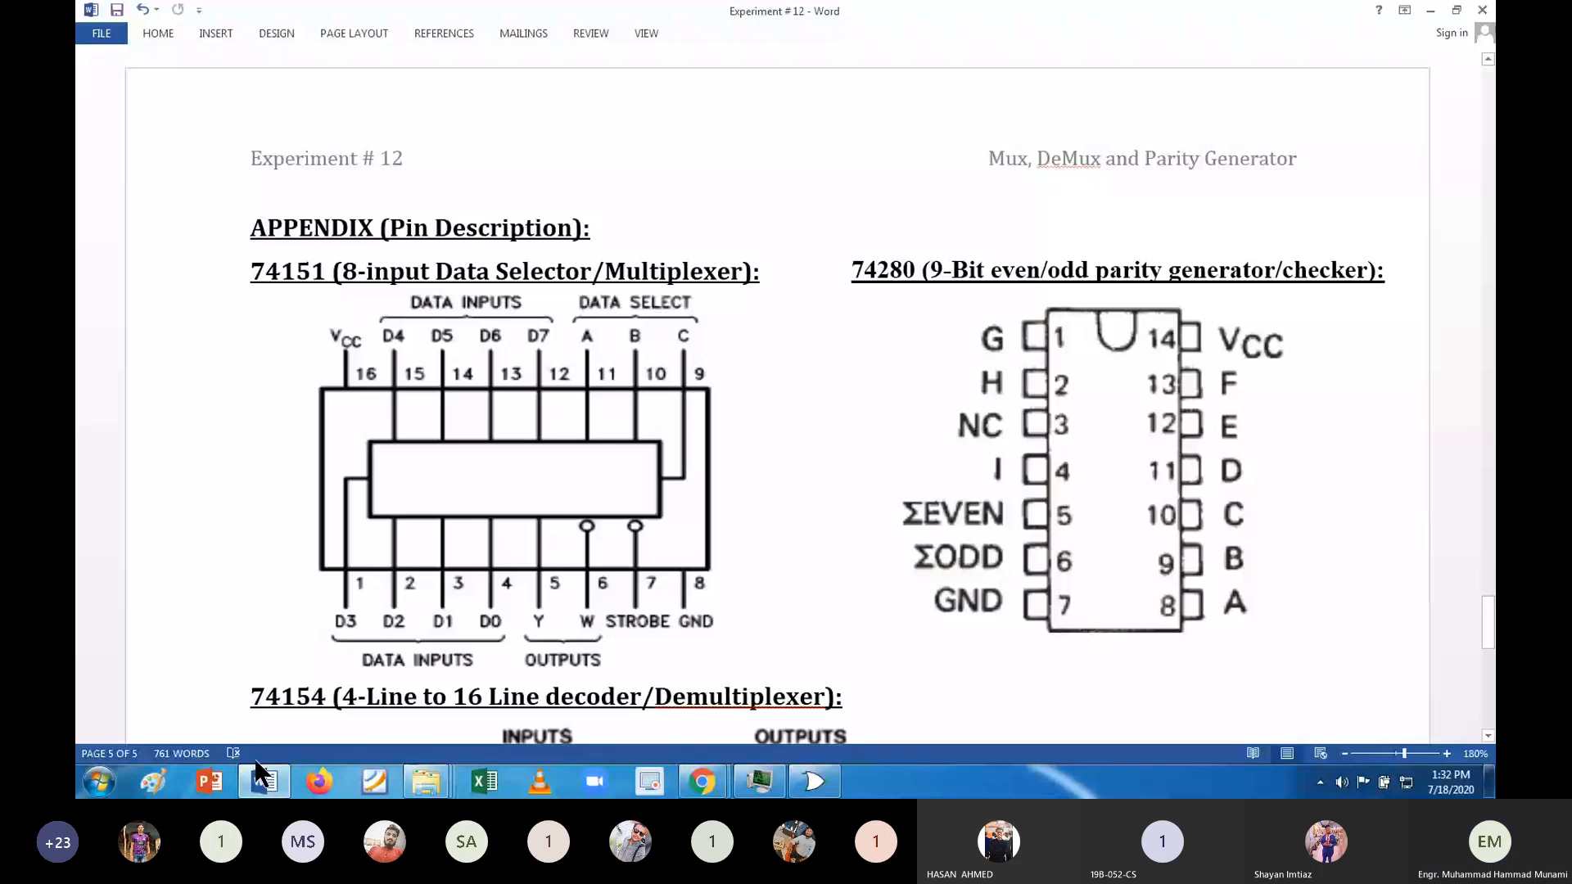
left_click(258, 776)
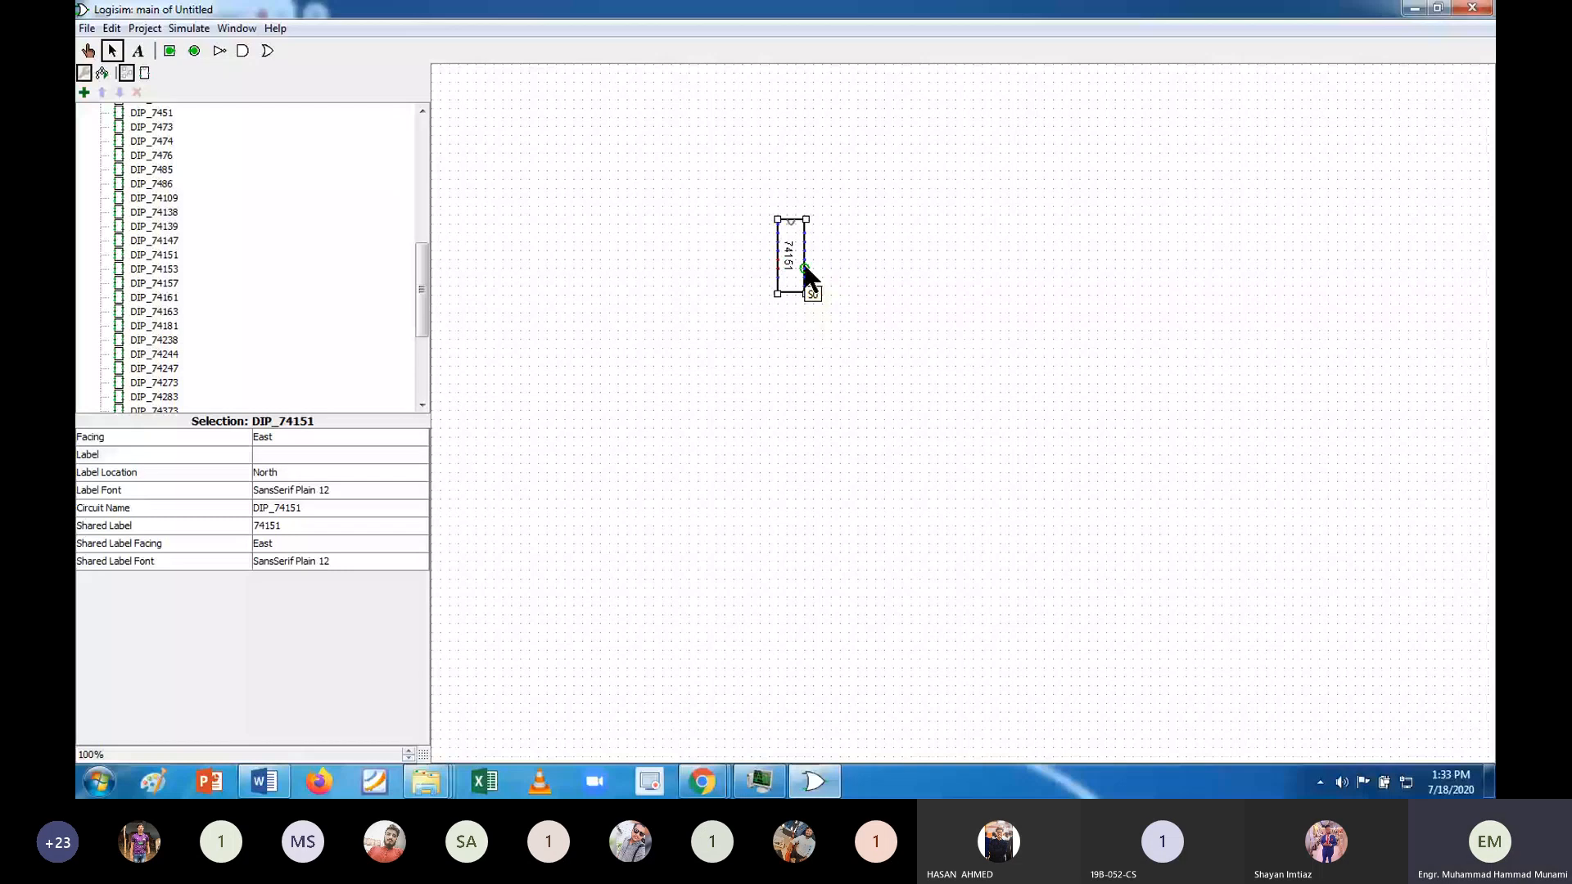
double_click(803, 266)
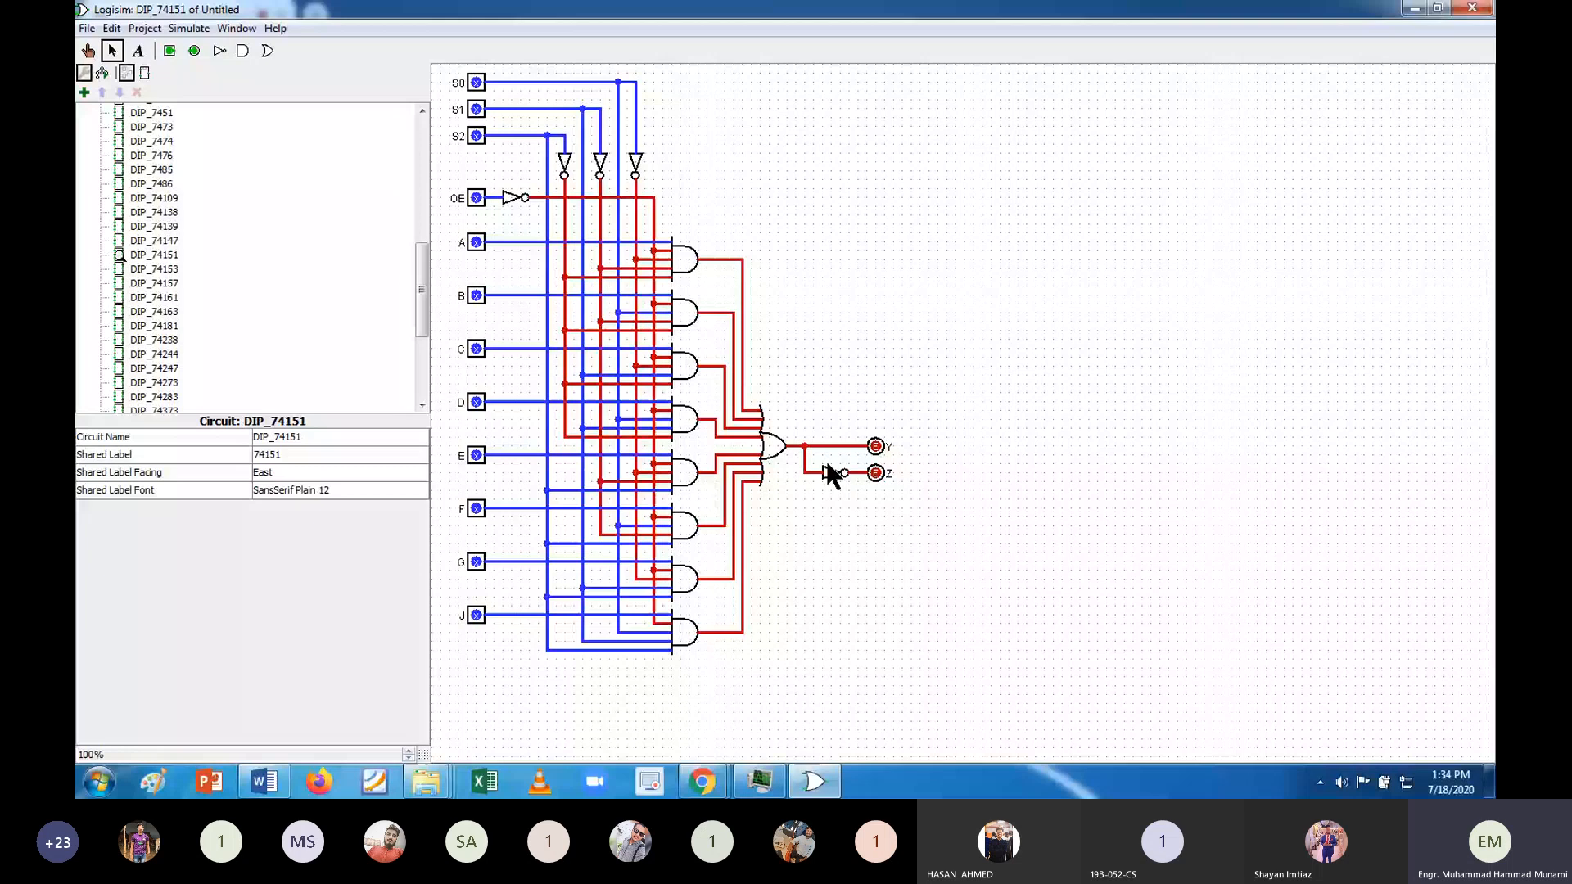
key("ctrl+z")
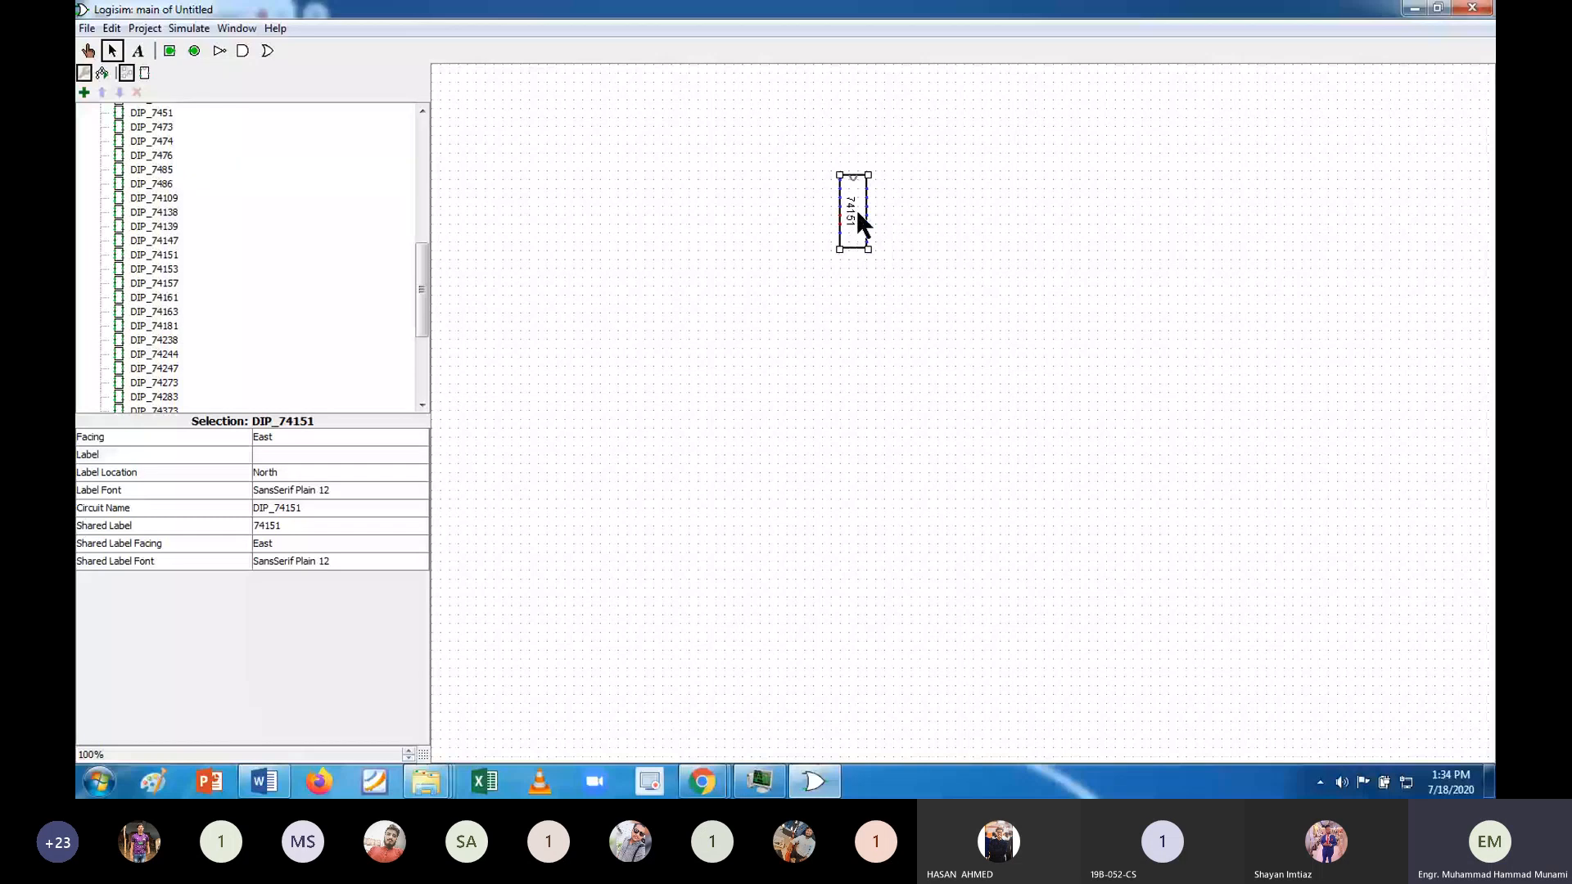
Reposition the 74151 chip and place three one-bit input pins in a row above it.
left_click_drag(858, 211, 866, 269)
key("ctrl+4")
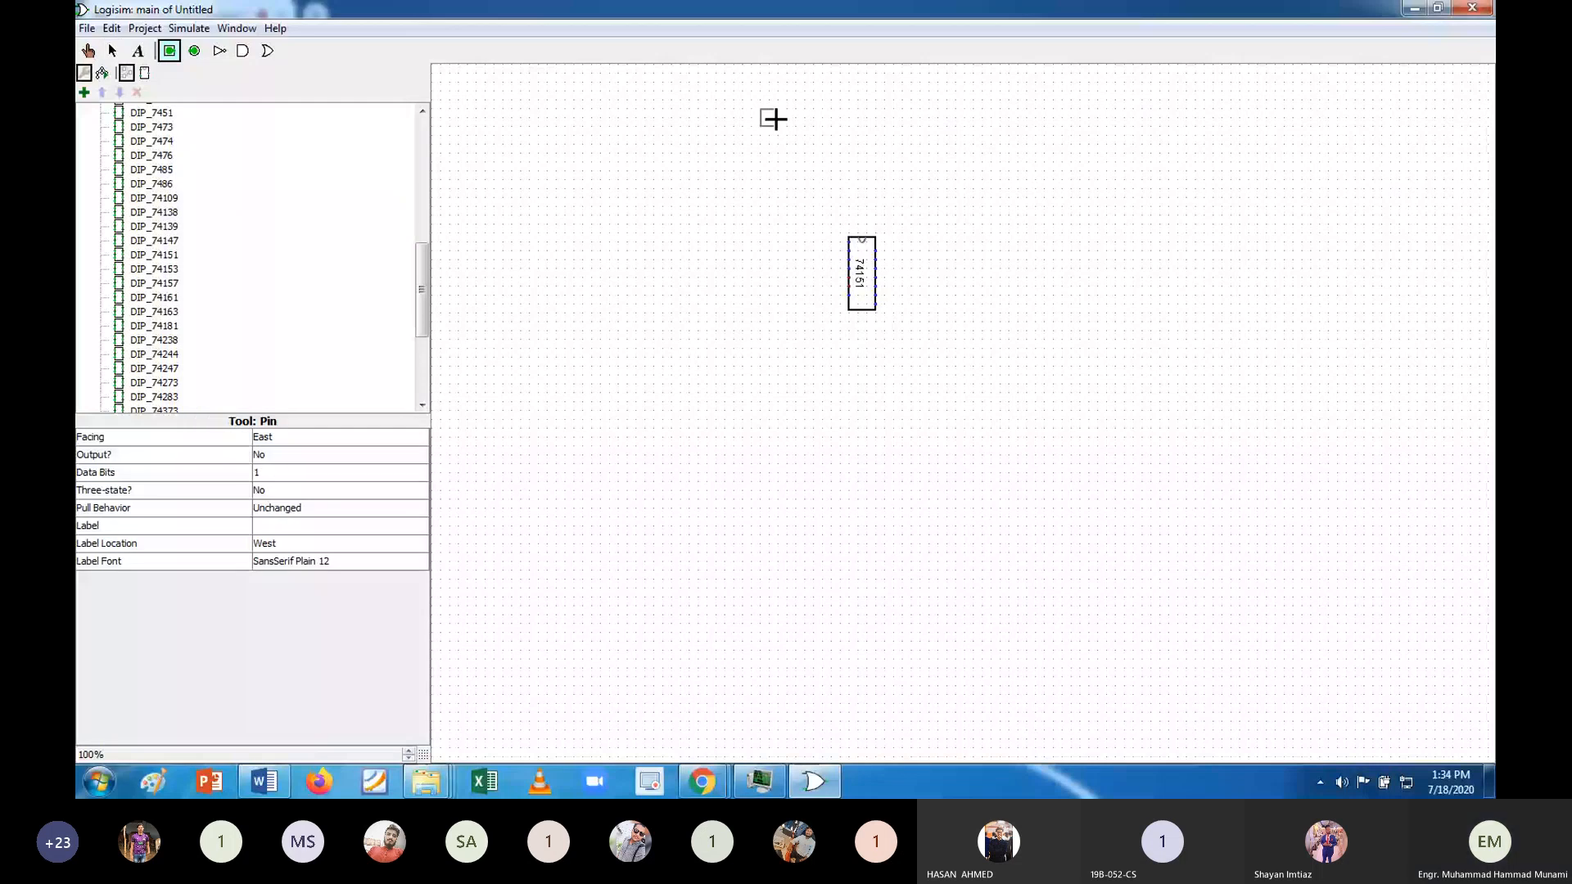
left_click(726, 116)
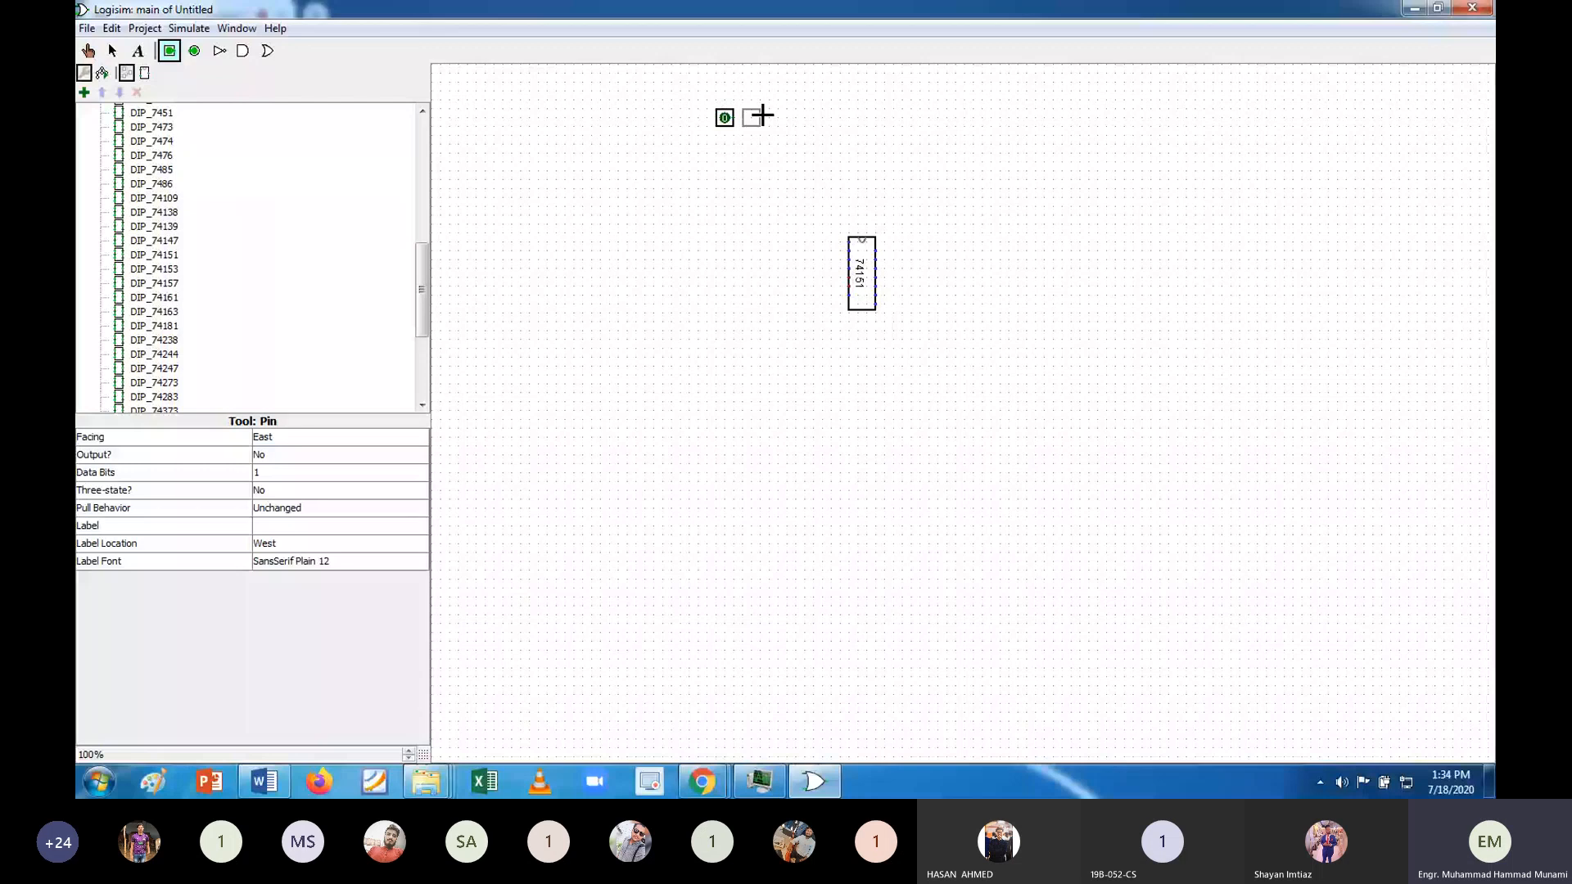
left_click(768, 117)
left_click(169, 51)
left_click(809, 116)
Set the three input pins above the chip to face South and label them S2, S1 and S0 from left to right.
left_click(725, 117)
key("Down")
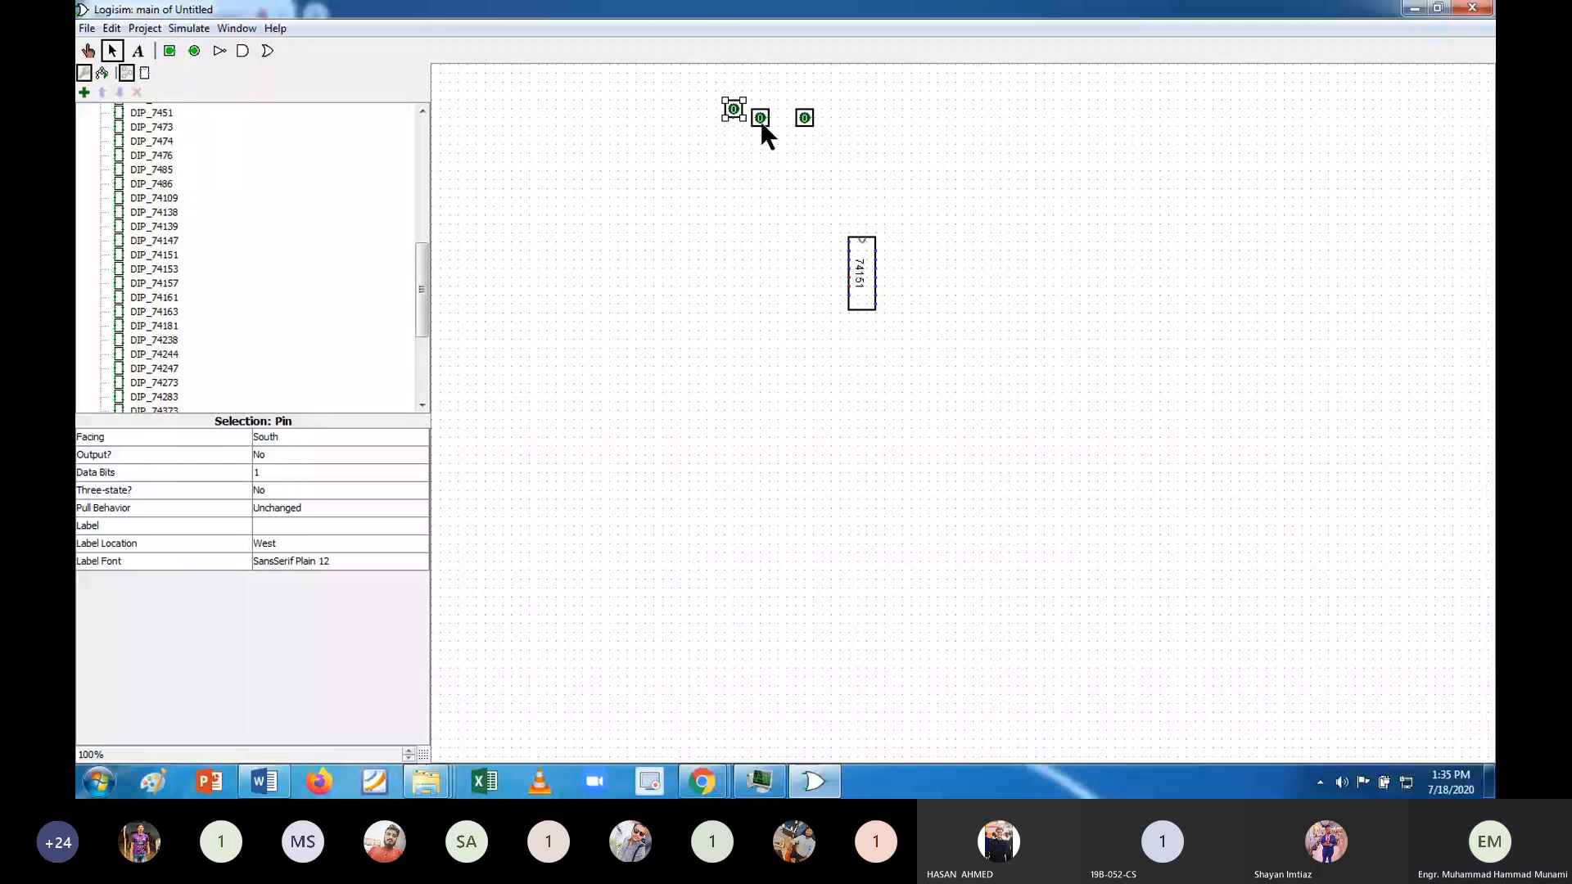
left_click(760, 118)
left_click(341, 438)
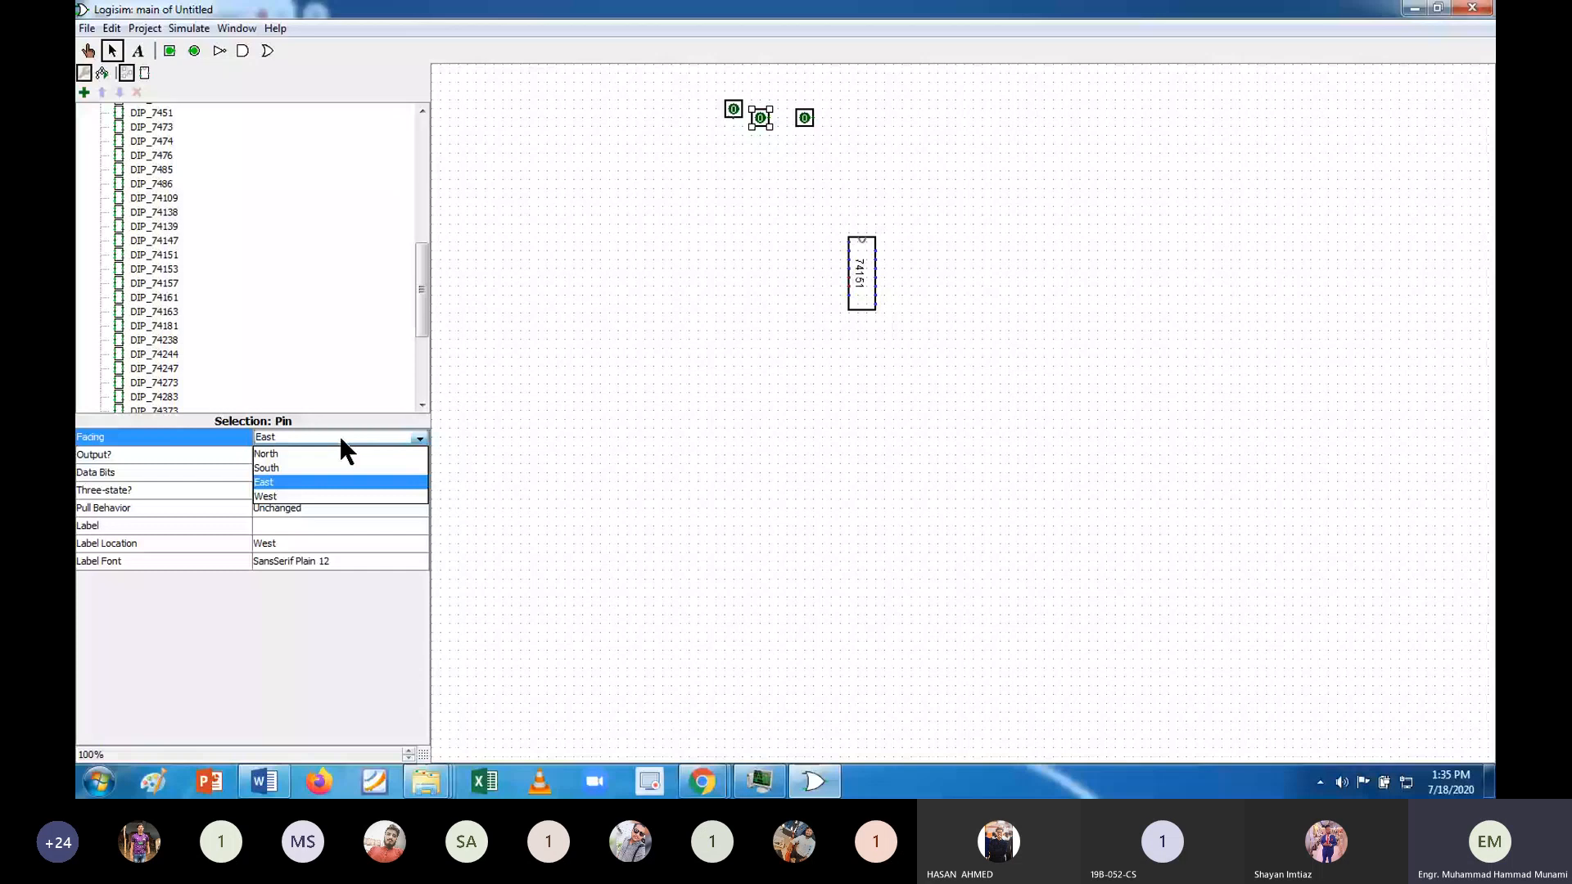
left_click(295, 469)
left_click(324, 526)
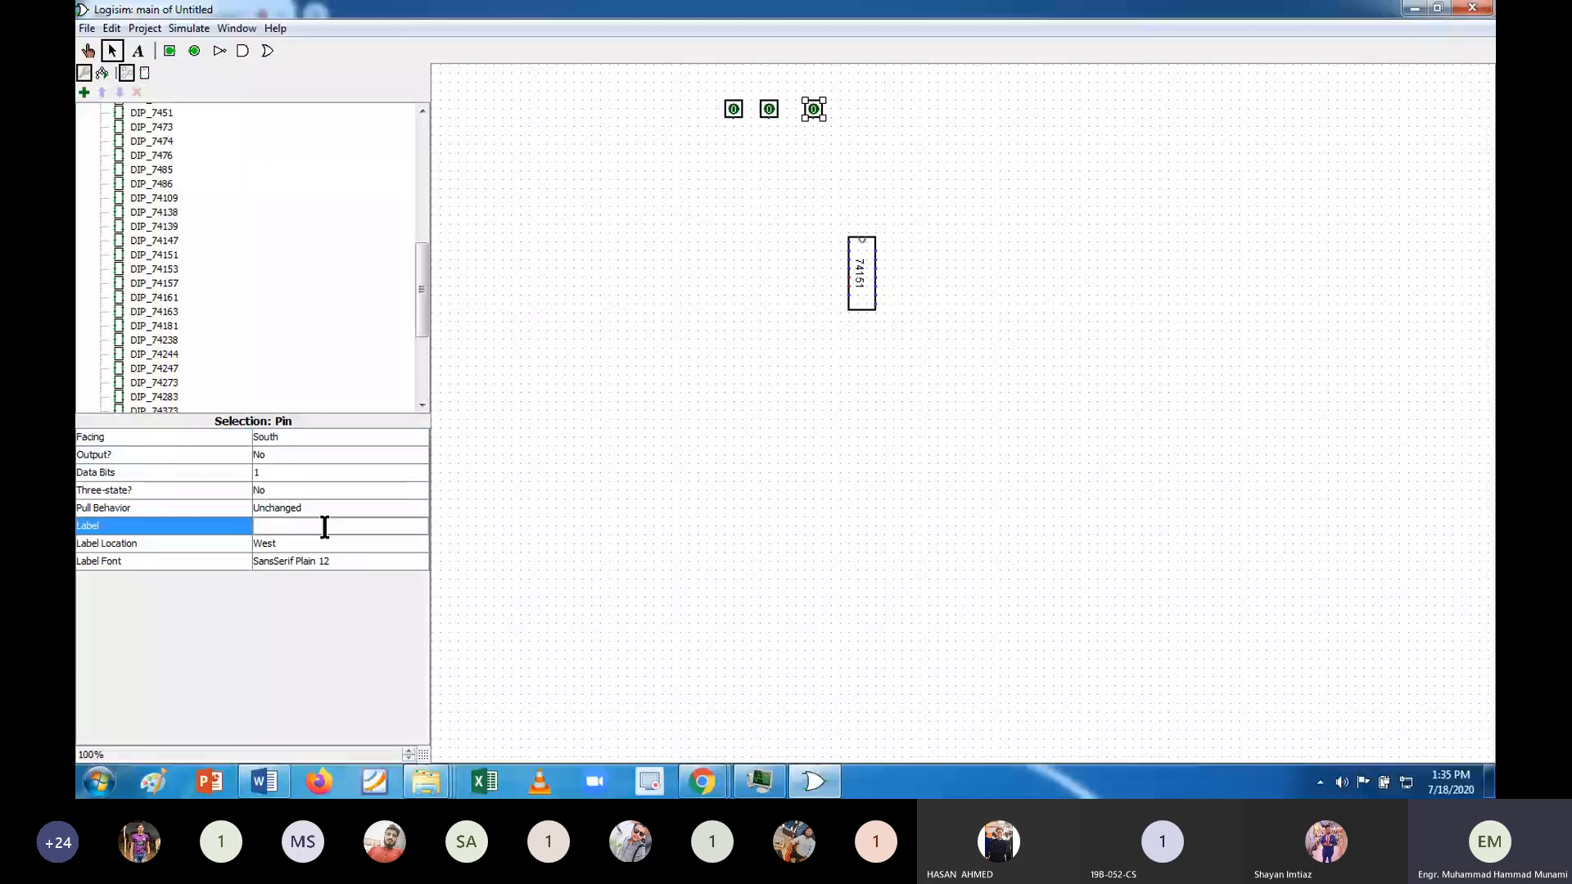
type("S0")
left_click(775, 144)
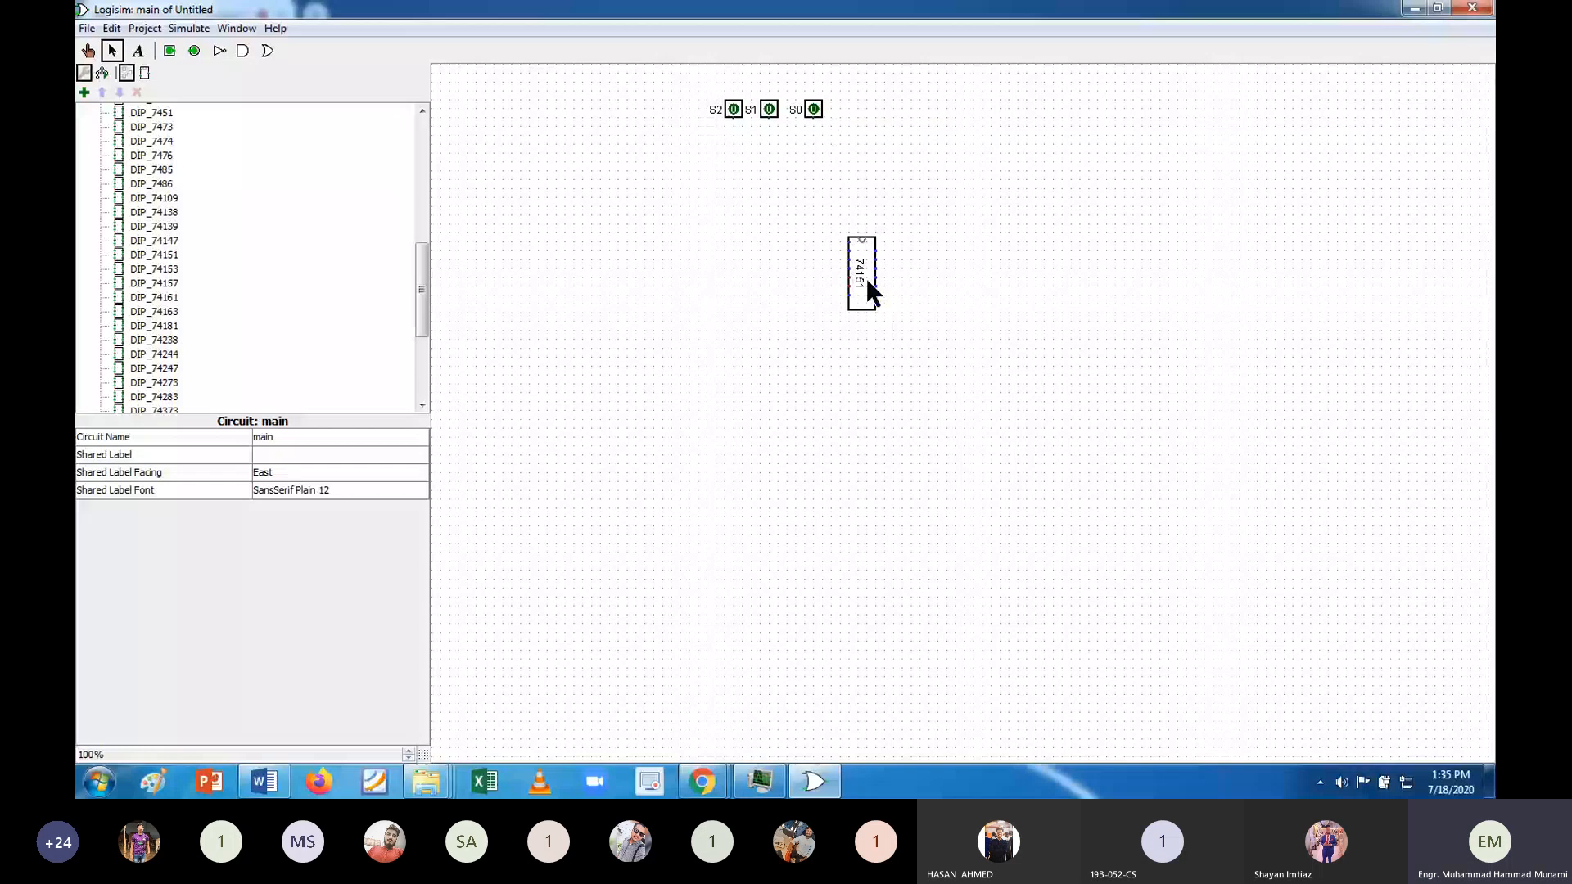
Move the 74151 chip beneath the select pins and wire S2 to the lowest pin on its right side.
left_click_drag(867, 280, 792, 248)
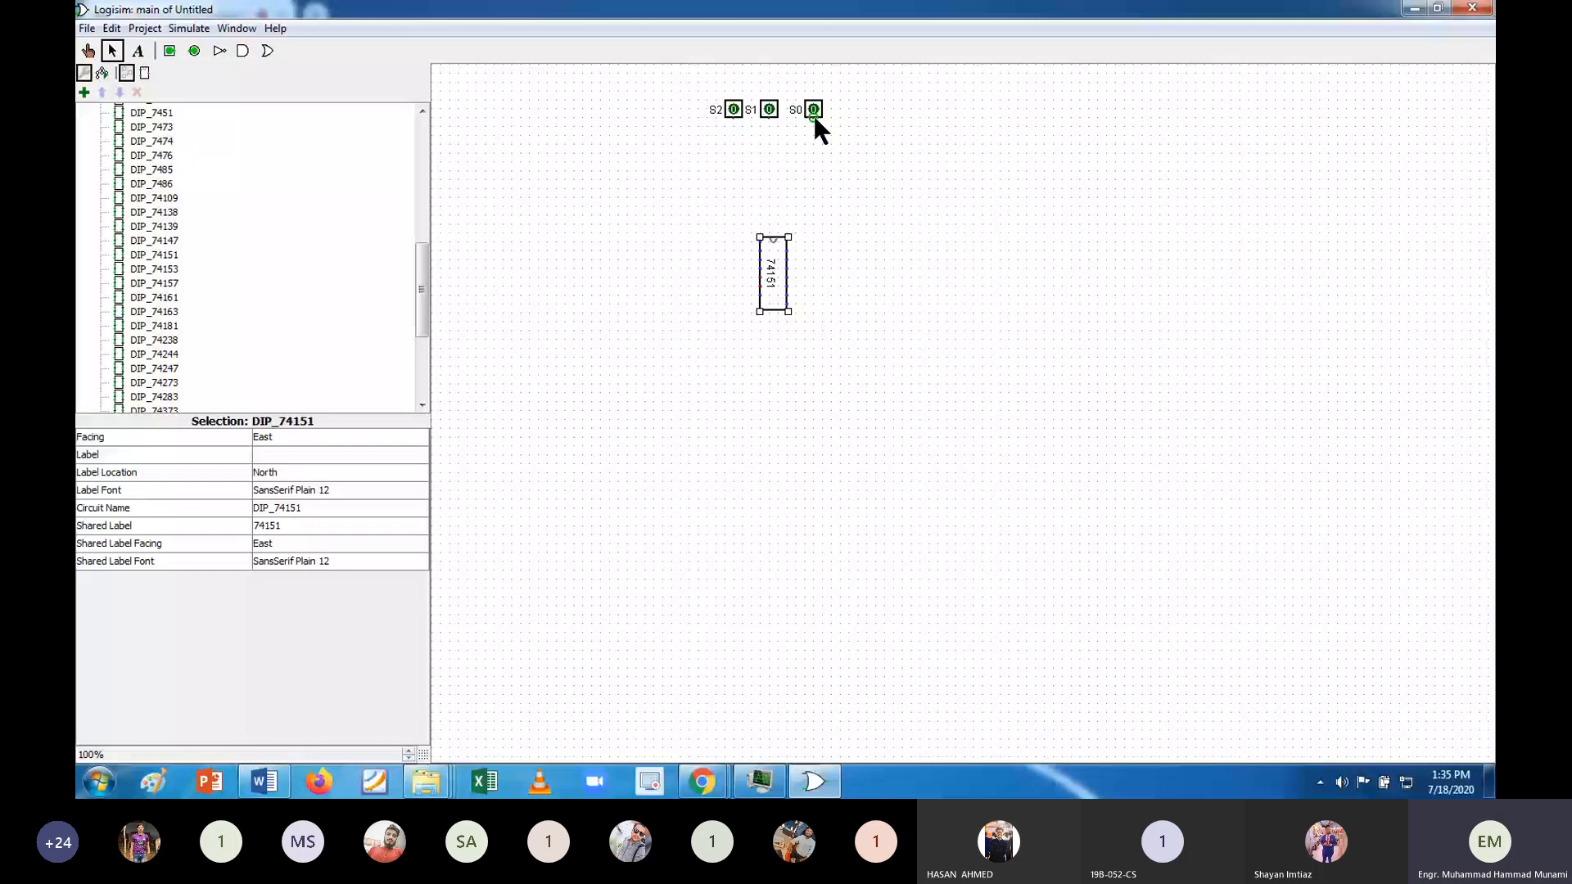
left_click_drag(734, 118, 848, 199)
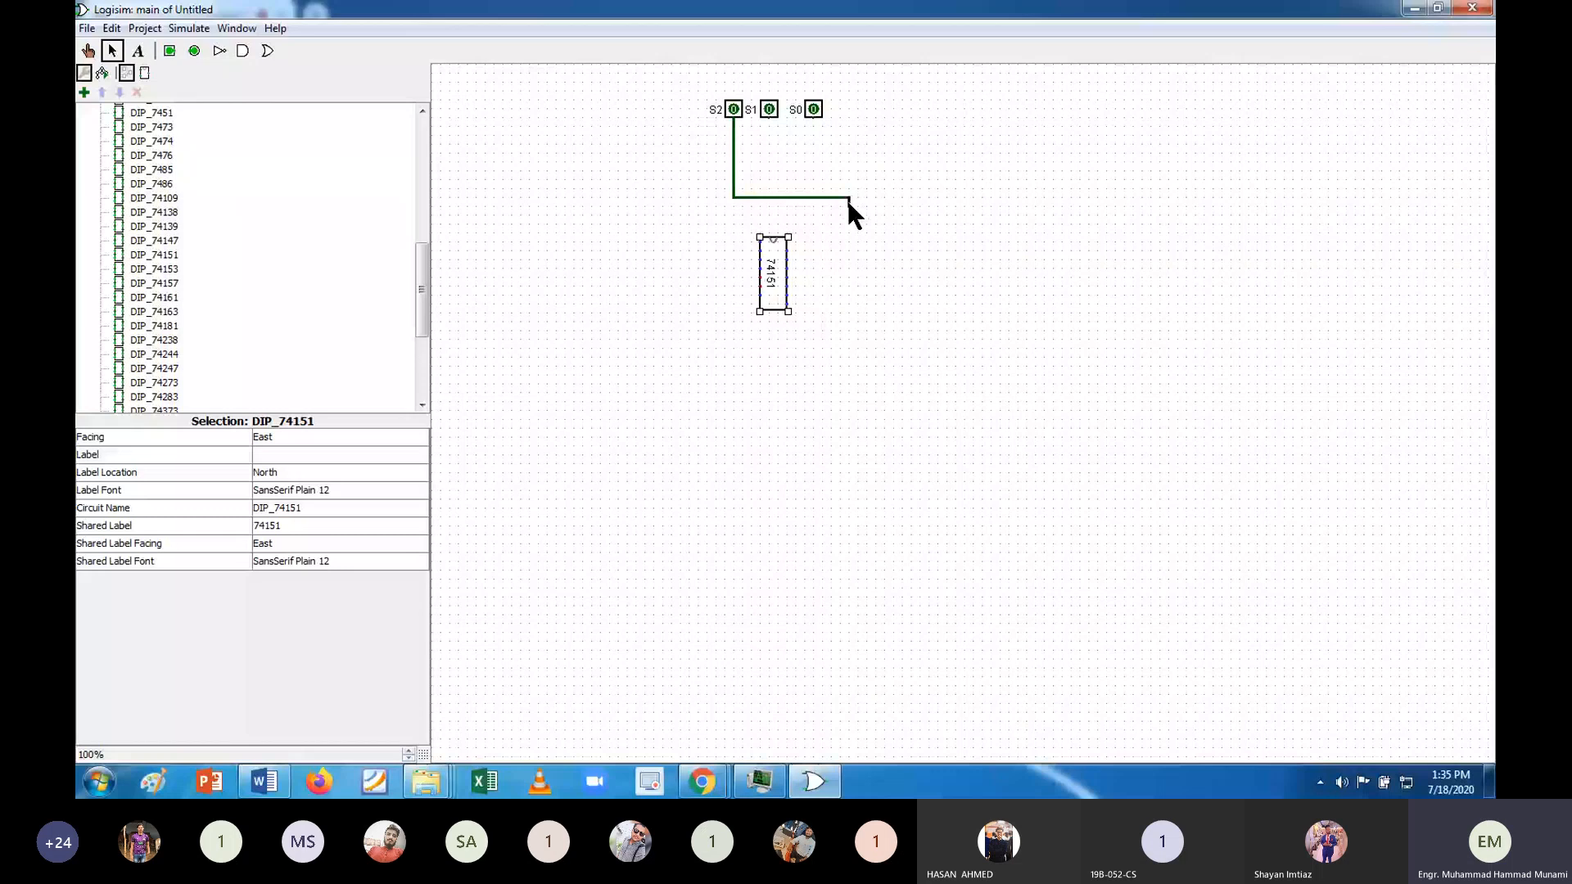
left_click_drag(848, 201, 840, 295)
left_click_drag(787, 304, 846, 310)
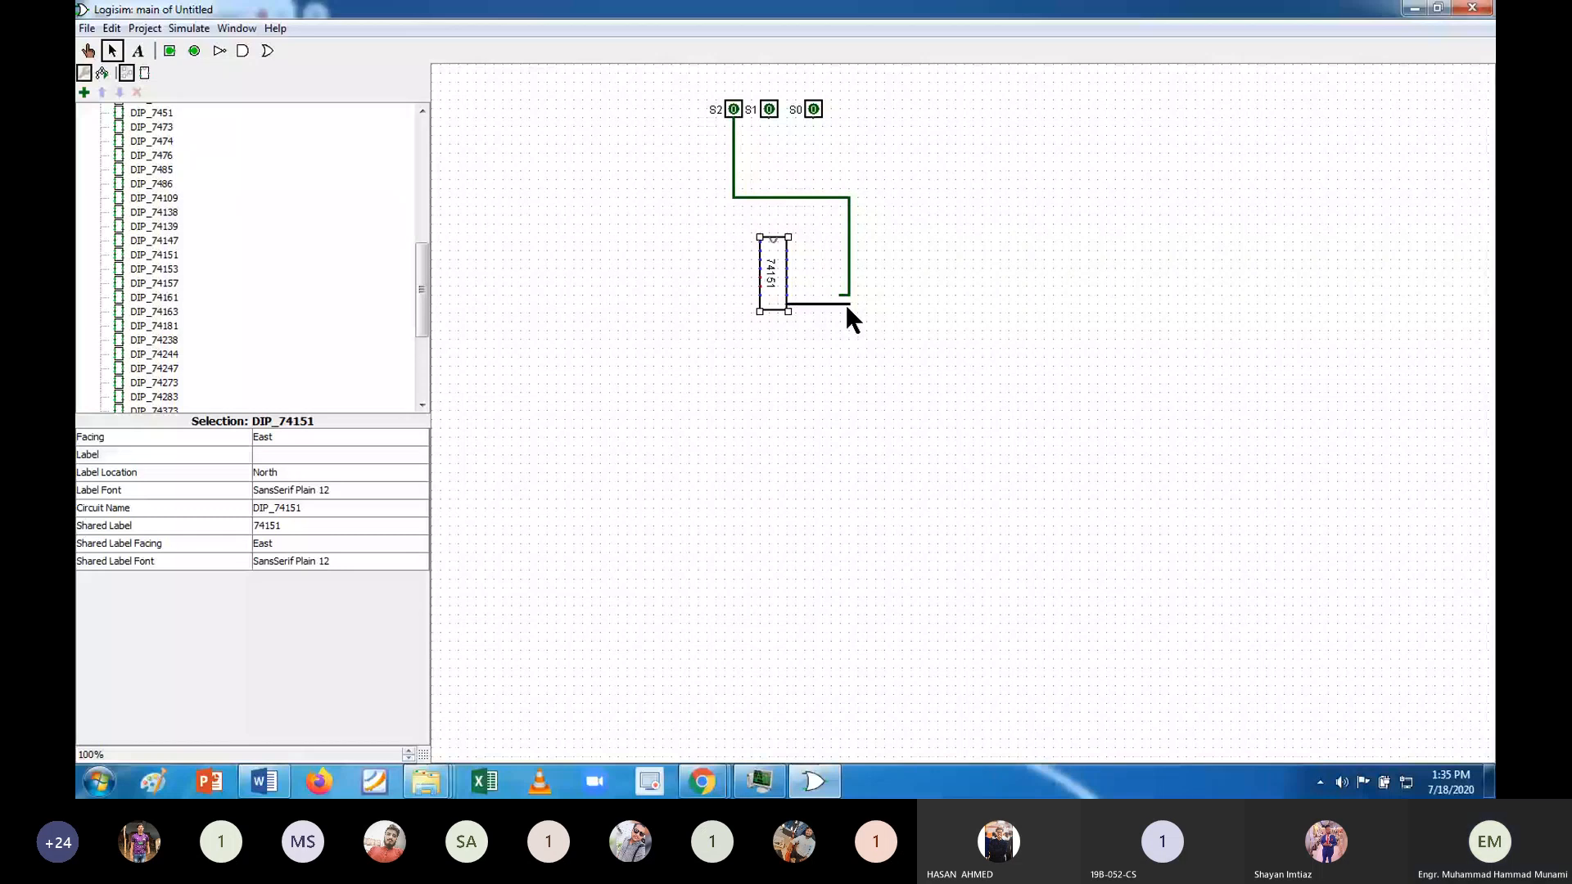
left_click_drag(847, 305, 848, 304)
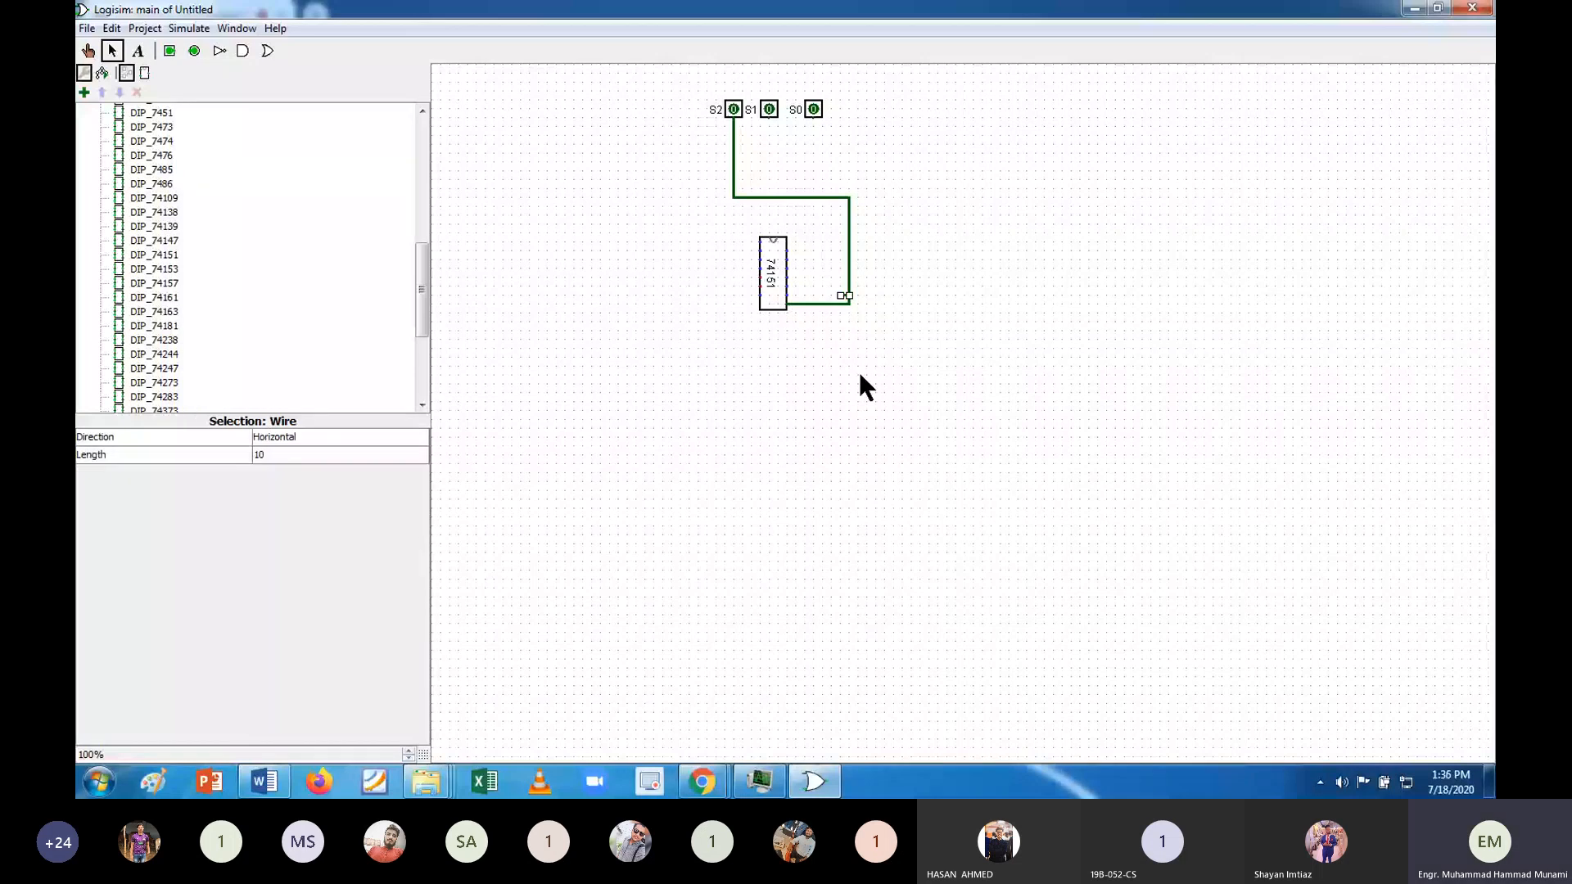
left_click(859, 375)
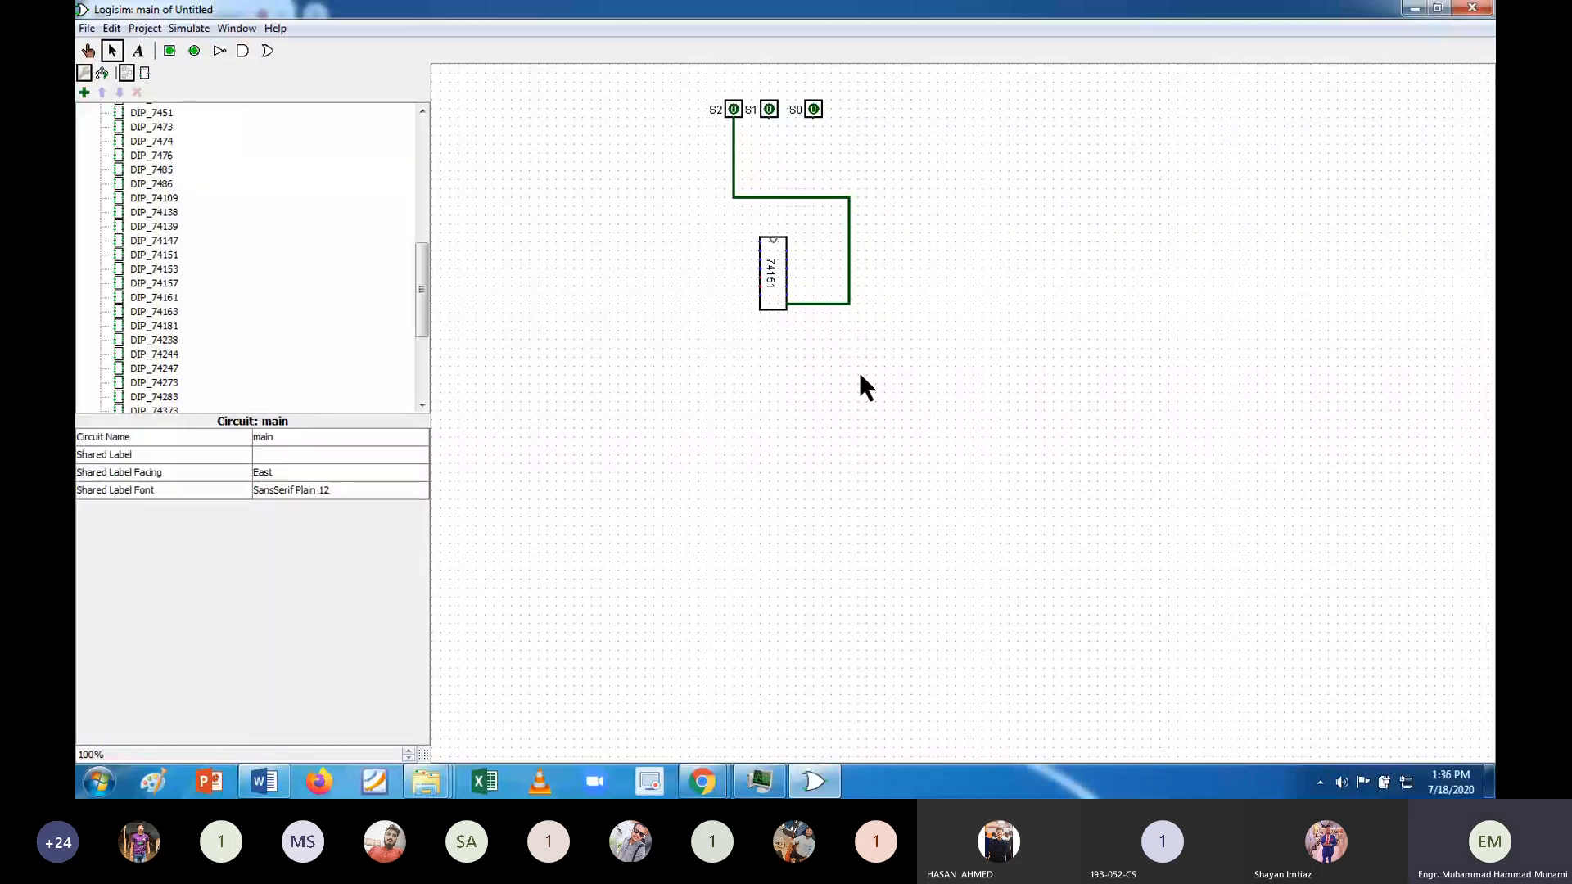
Wire S1 and S0 to the two right-side chip pins directly above the S2 connection.
left_click_drag(769, 116, 773, 122)
left_click_drag(794, 144, 786, 295)
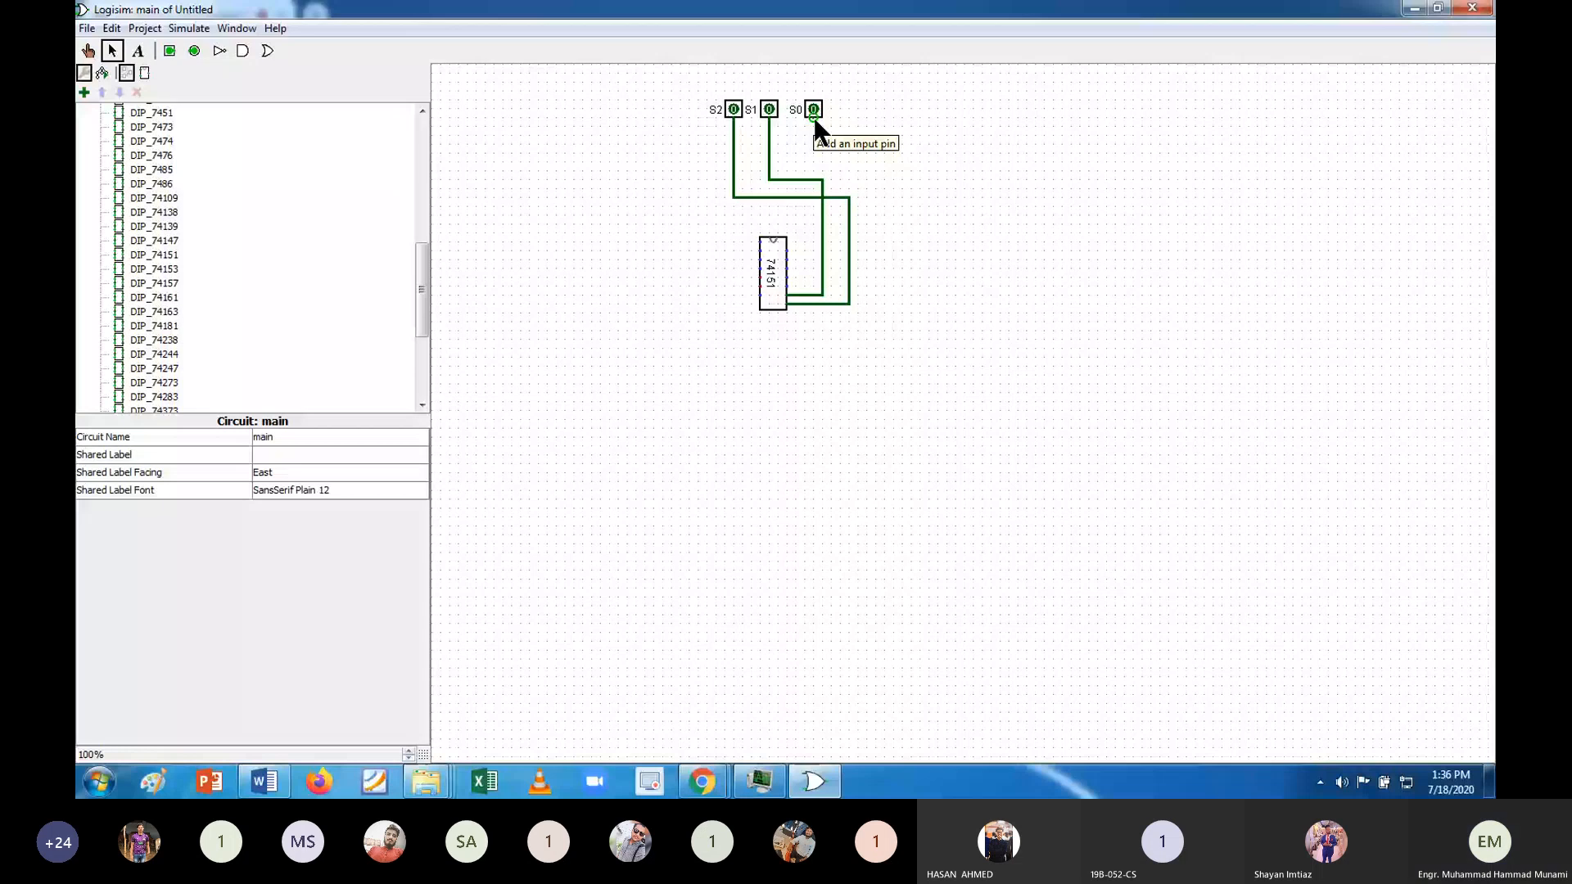
left_click_drag(814, 119, 814, 215)
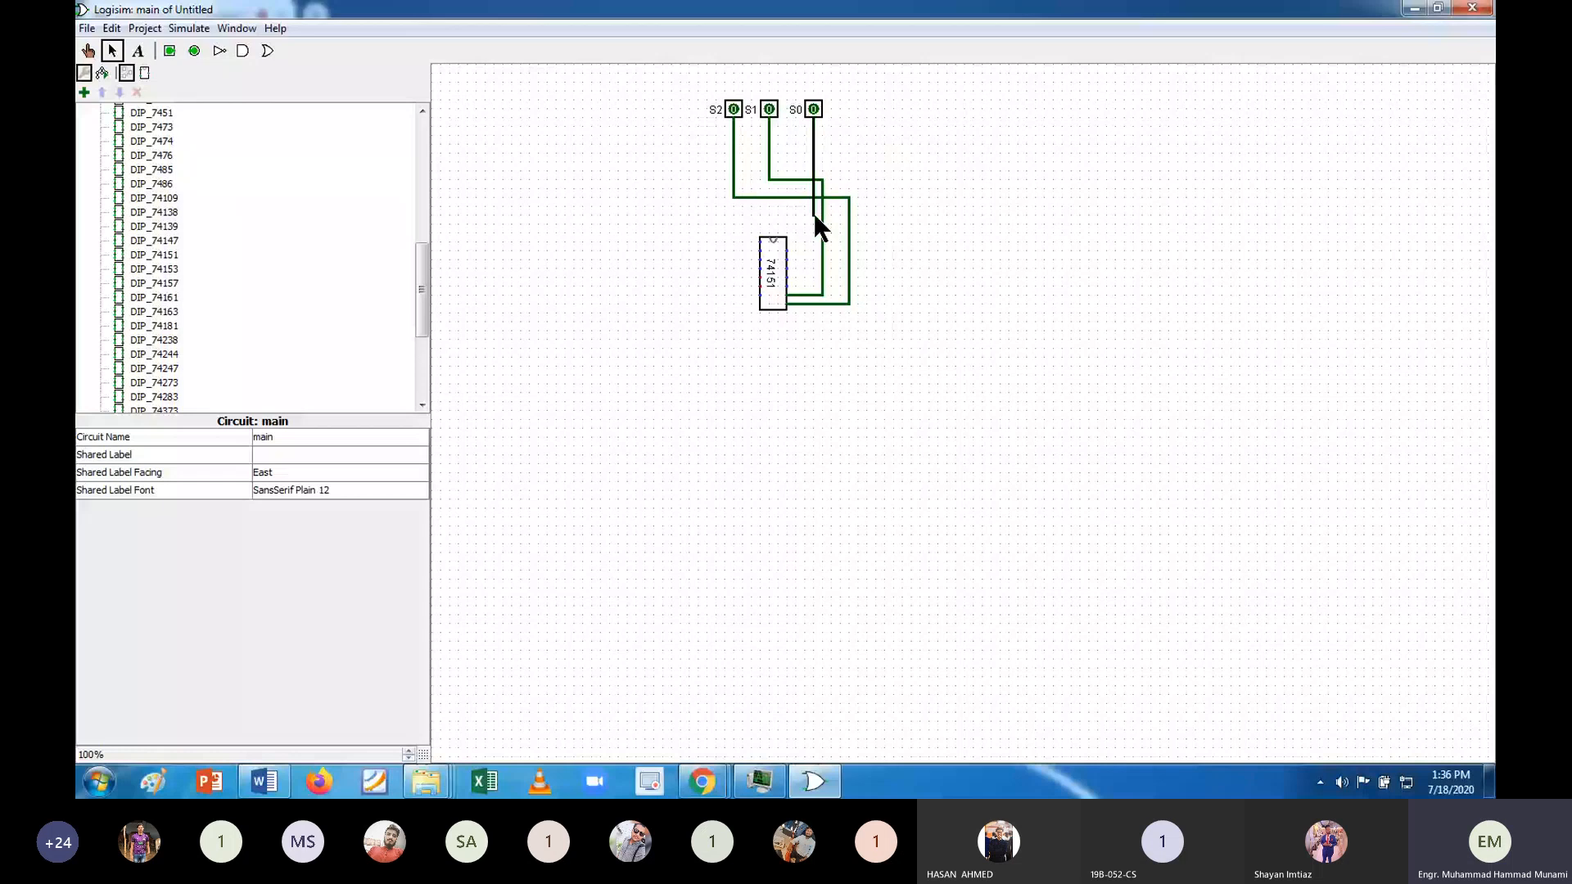
left_click_drag(814, 215, 786, 286)
left_click_drag(786, 286, 813, 285)
Place eight east-facing input pins in a column left of the chip and label them 0 to 7.
left_click(169, 51)
left_click(503, 179)
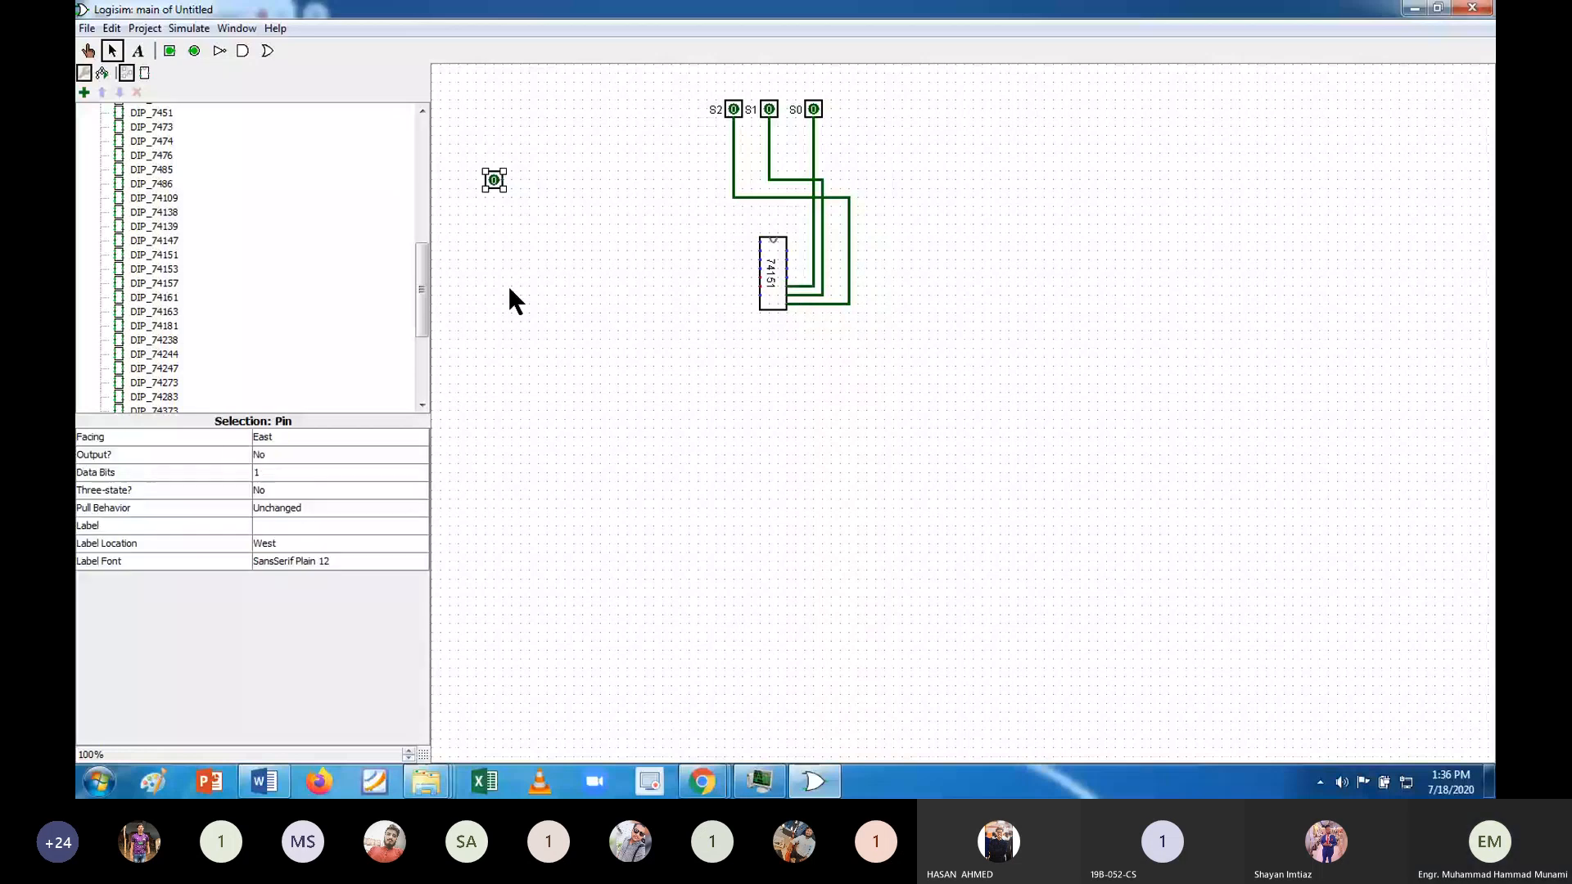
left_click(170, 51)
key("ctrl+4")
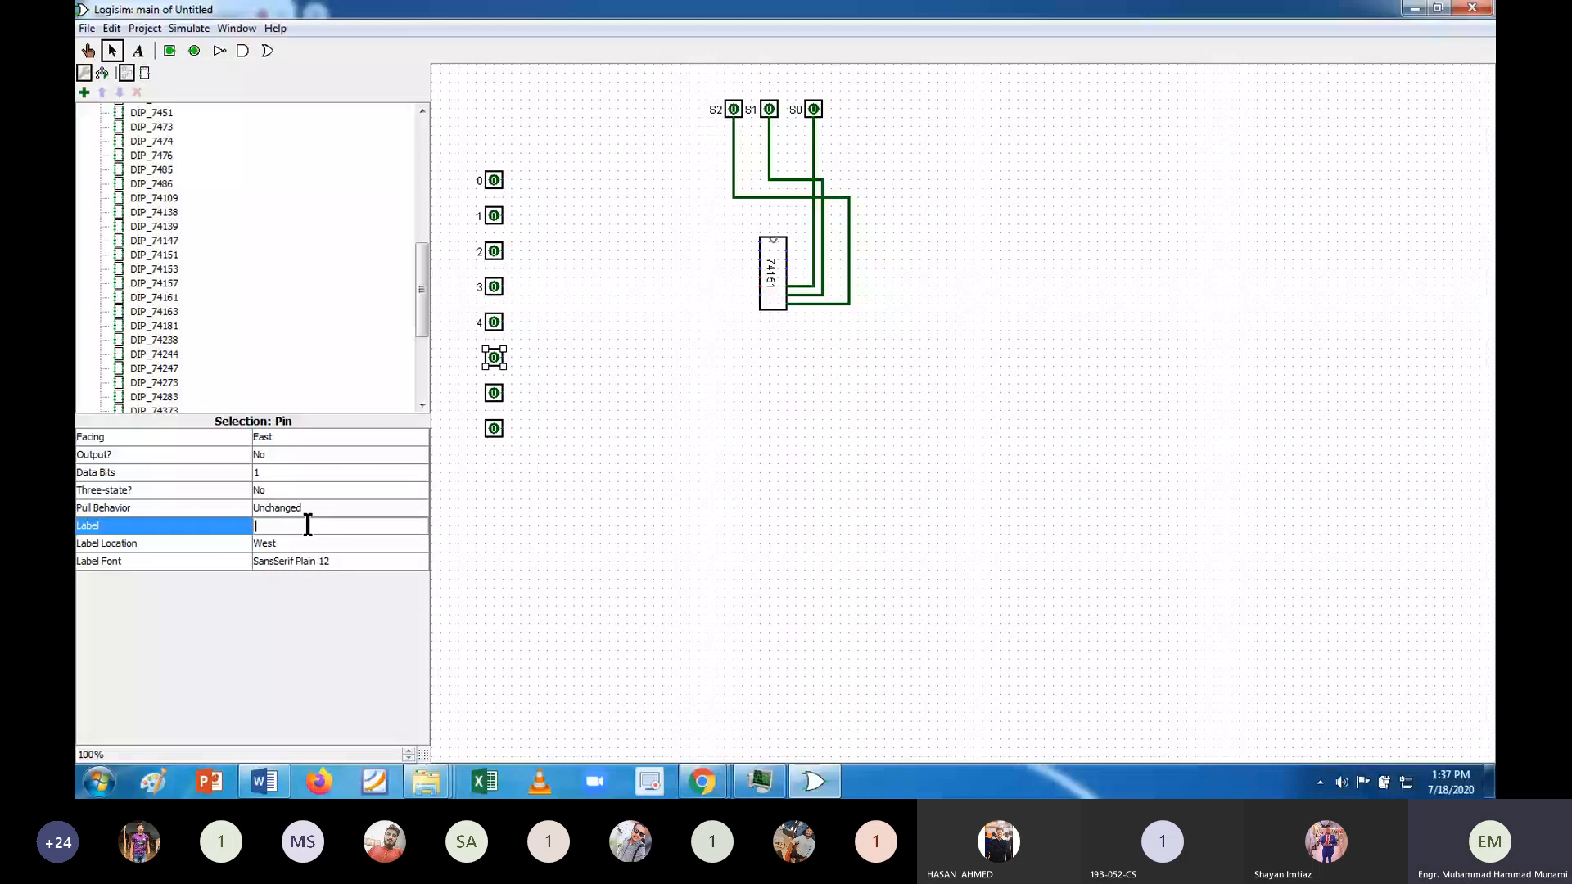
type("5")
key("Return")
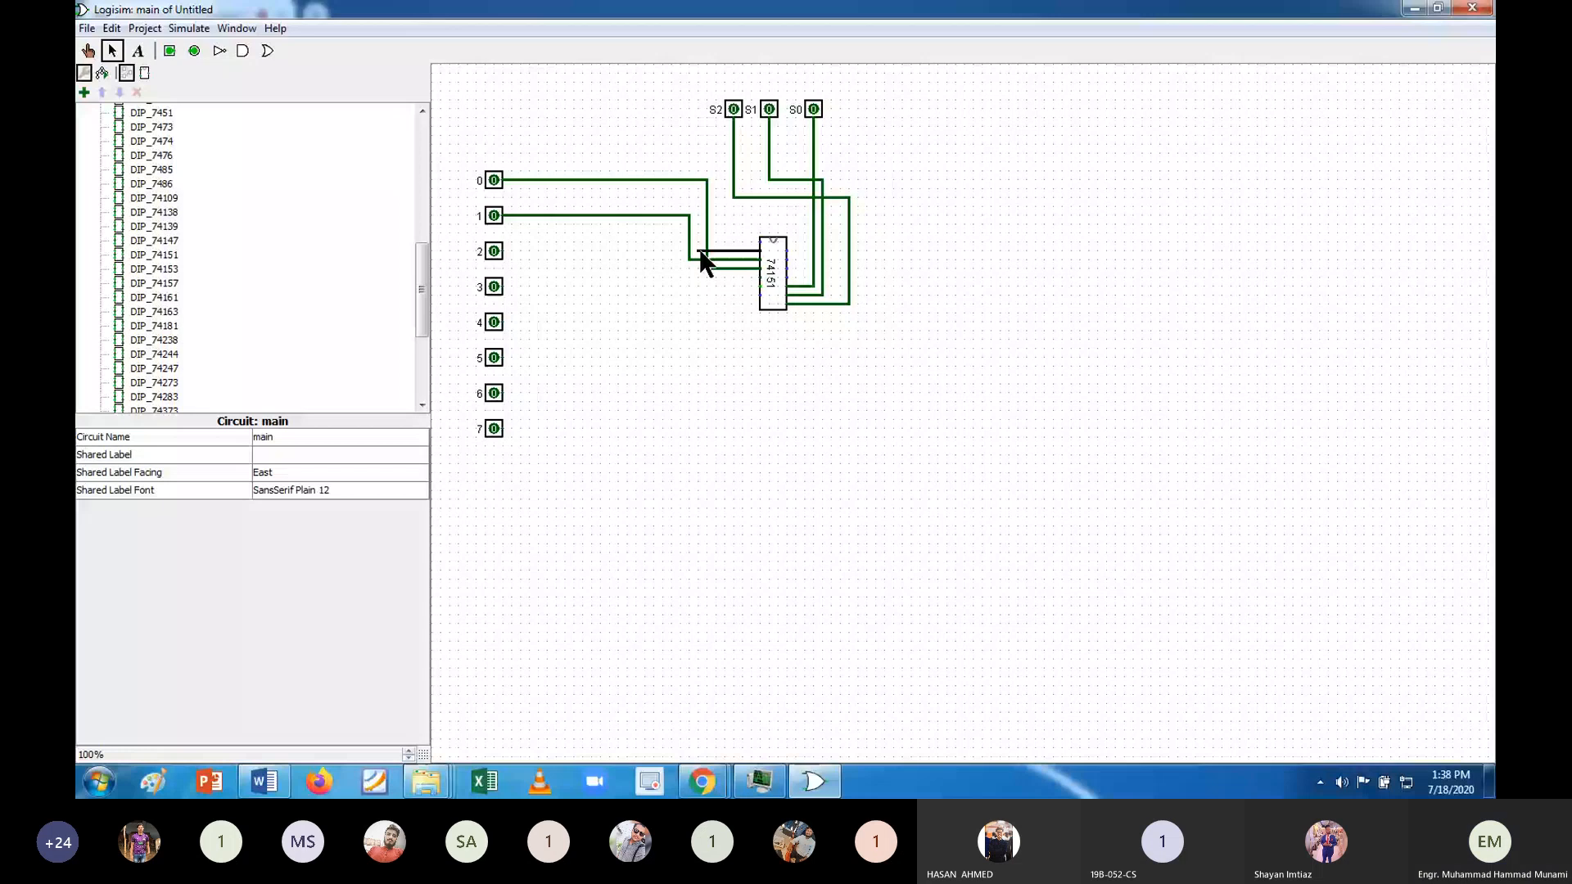
Wire input 2 to the second pin and input 3 to the top pin on the 74151's left side.
left_click_drag(678, 250, 513, 250)
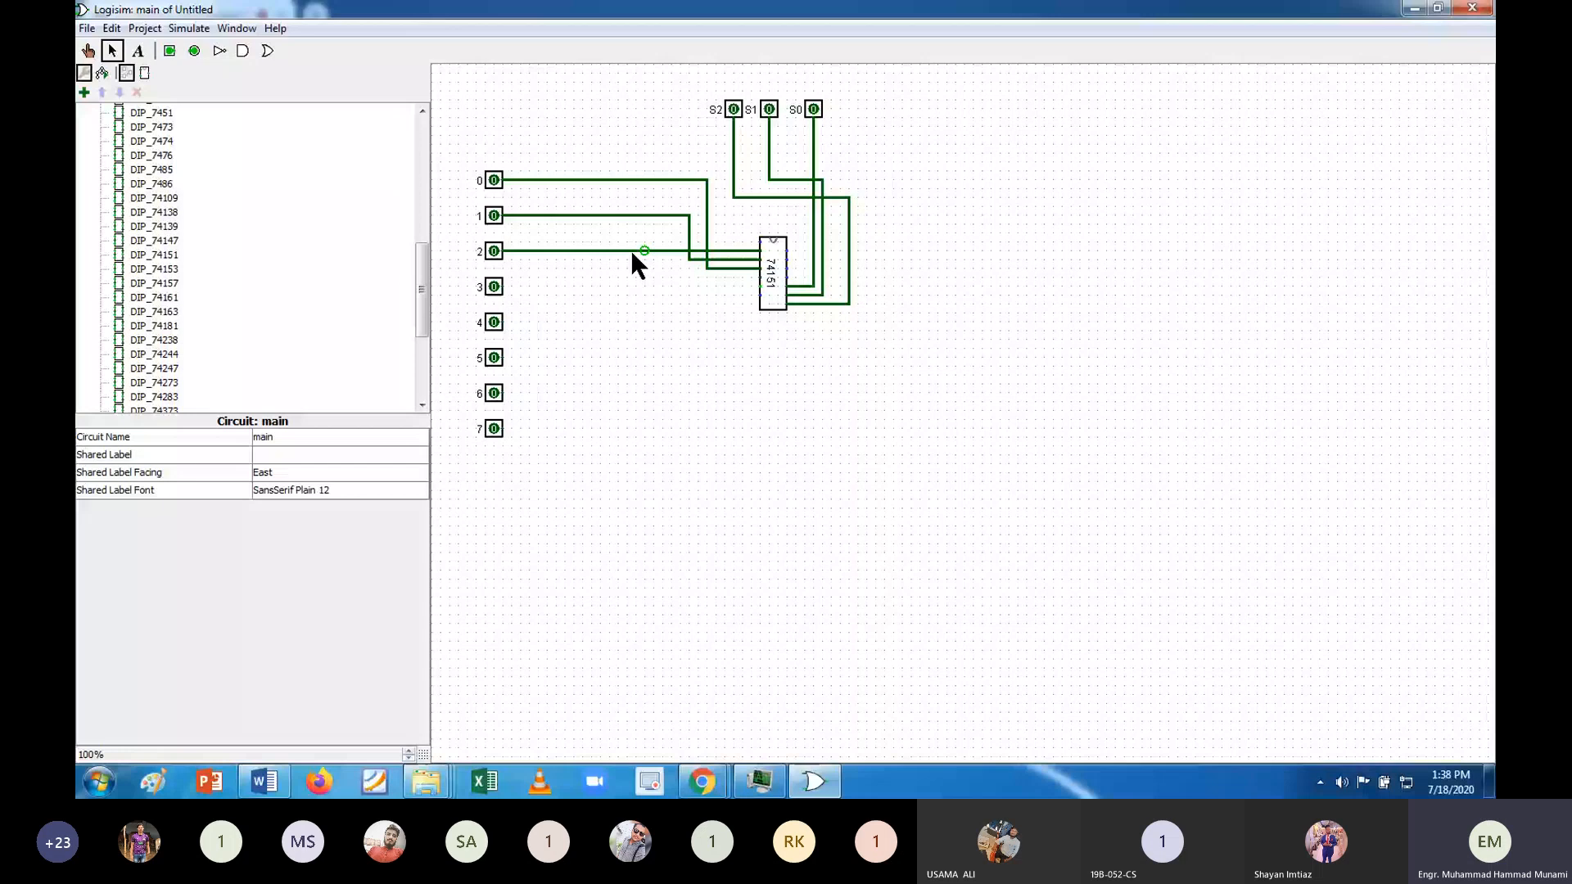
left_click(759, 241)
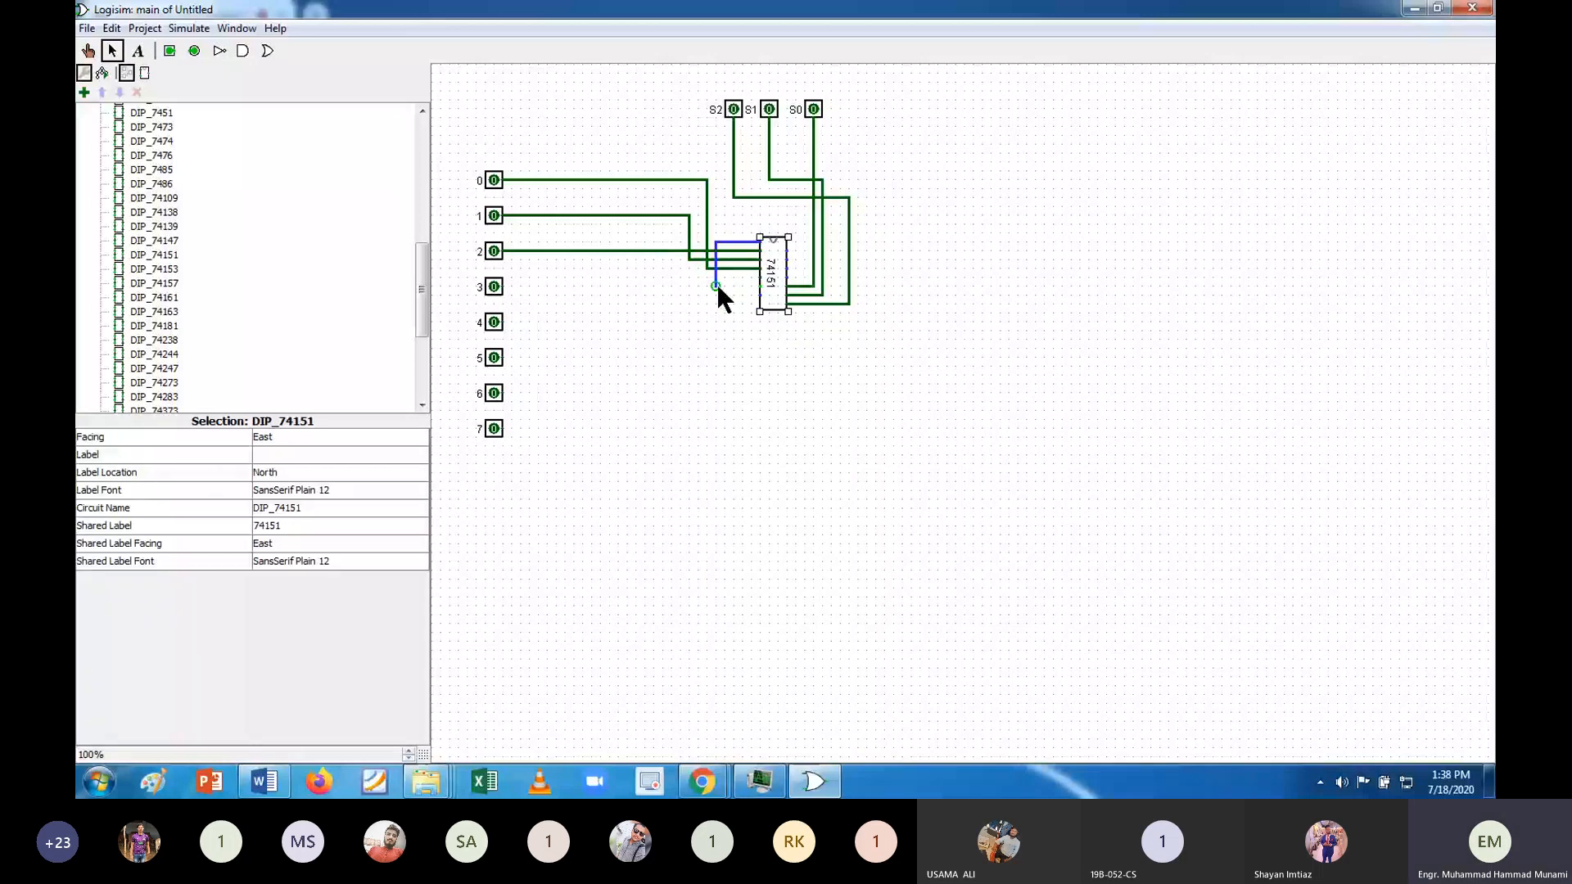
left_click_drag(716, 285, 518, 288)
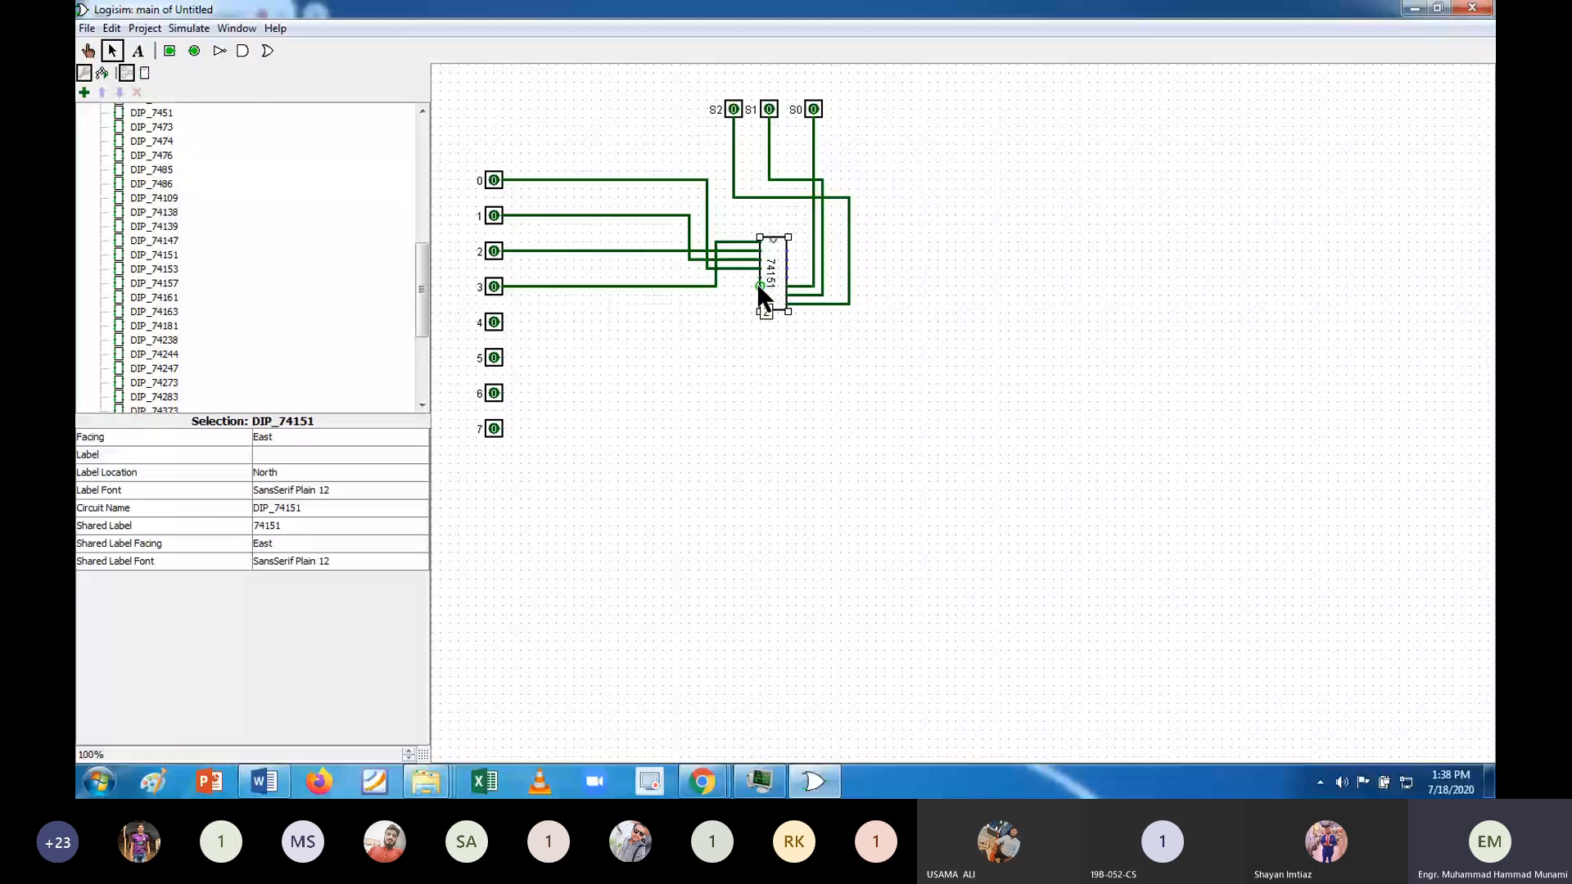
Run a wire down from the second-lowest pin on the chip's left side to a new north-facing input pin labelled STROBE.
left_click_drag(760, 286, 735, 473)
key("ctrl+4")
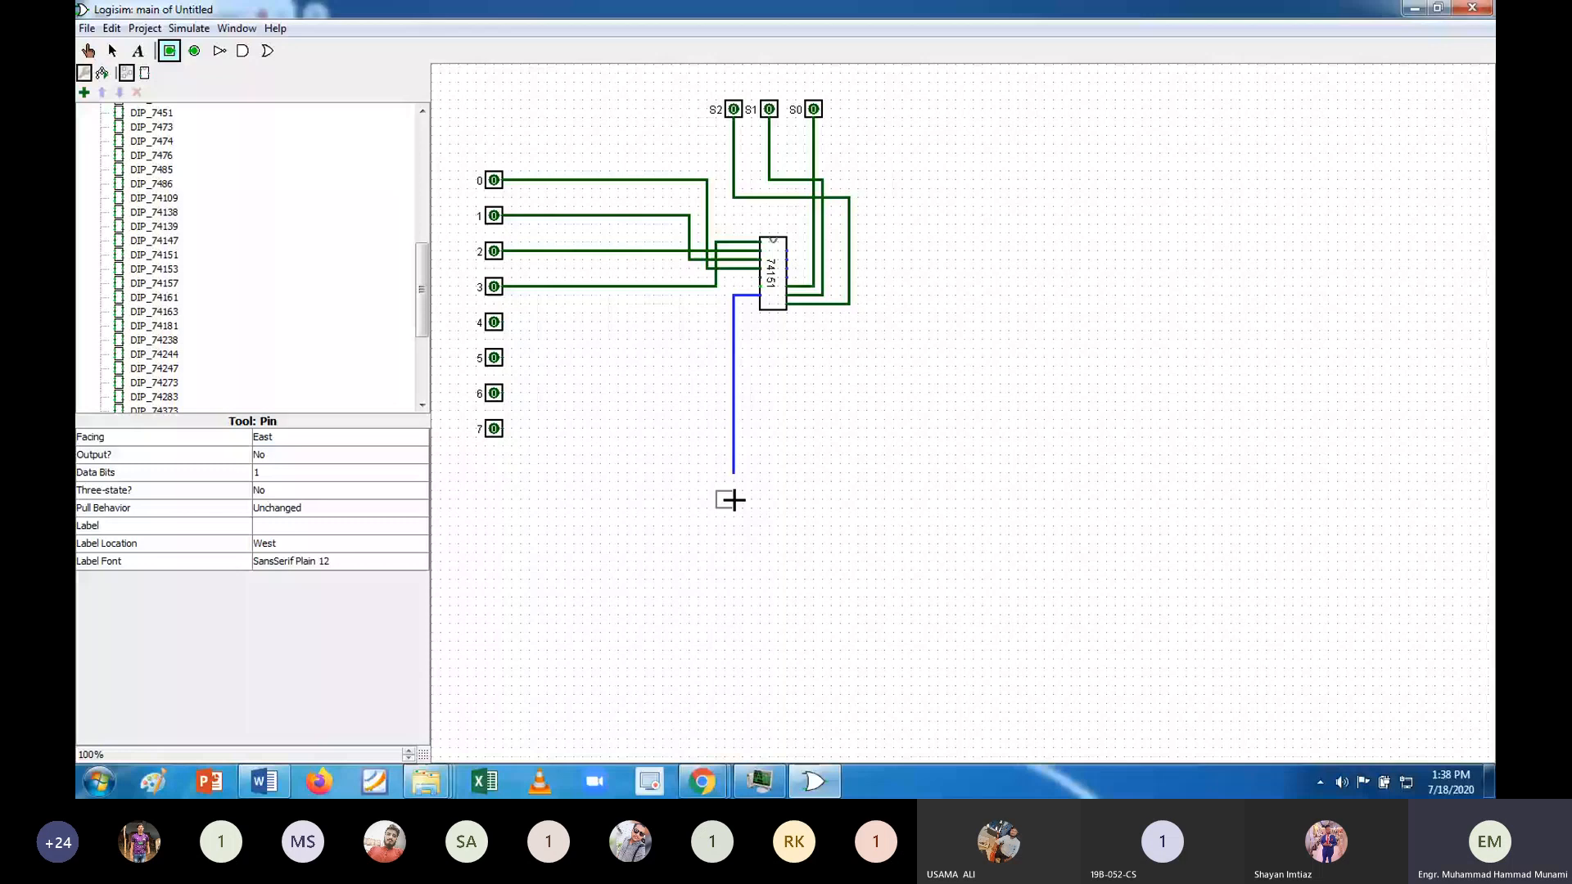
left_click(733, 474)
key("Up")
left_click(340, 526)
type("ST")
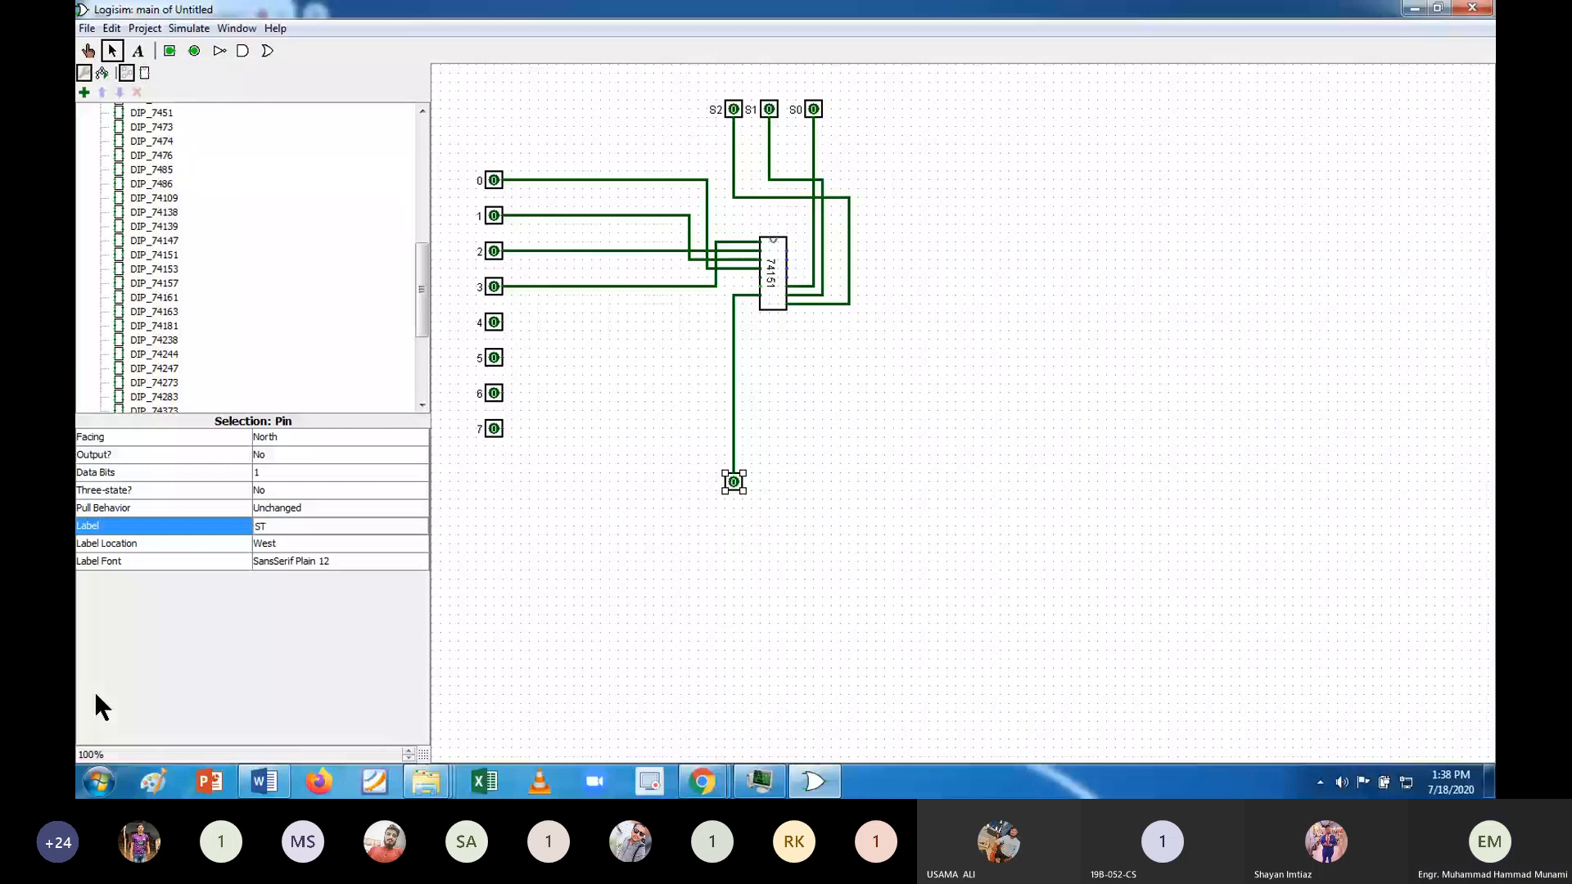
type("ROBE")
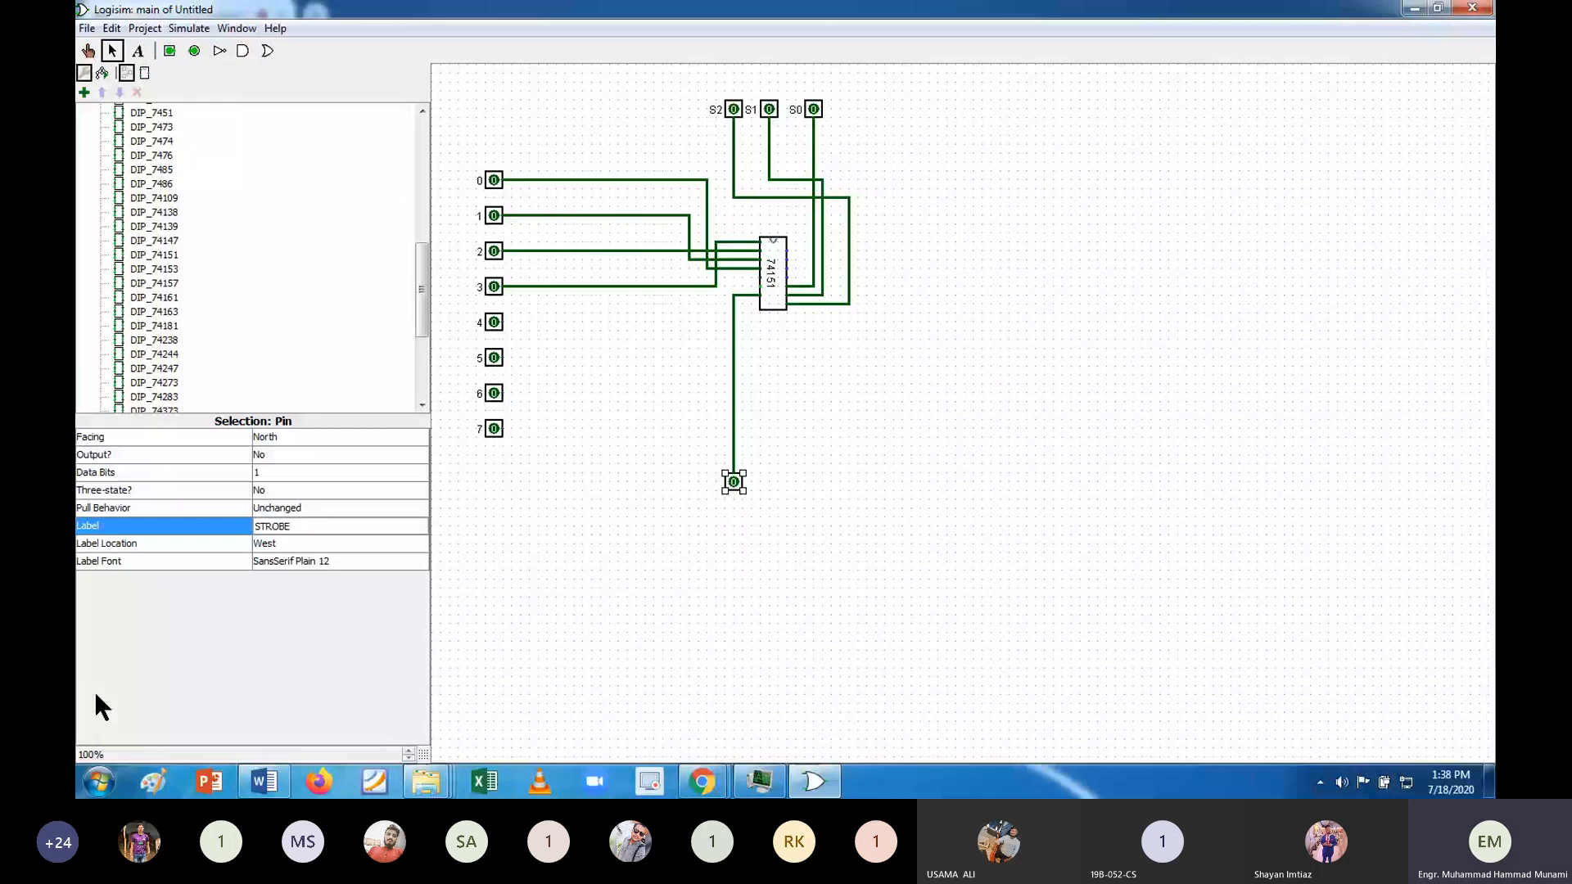
left_click(694, 253)
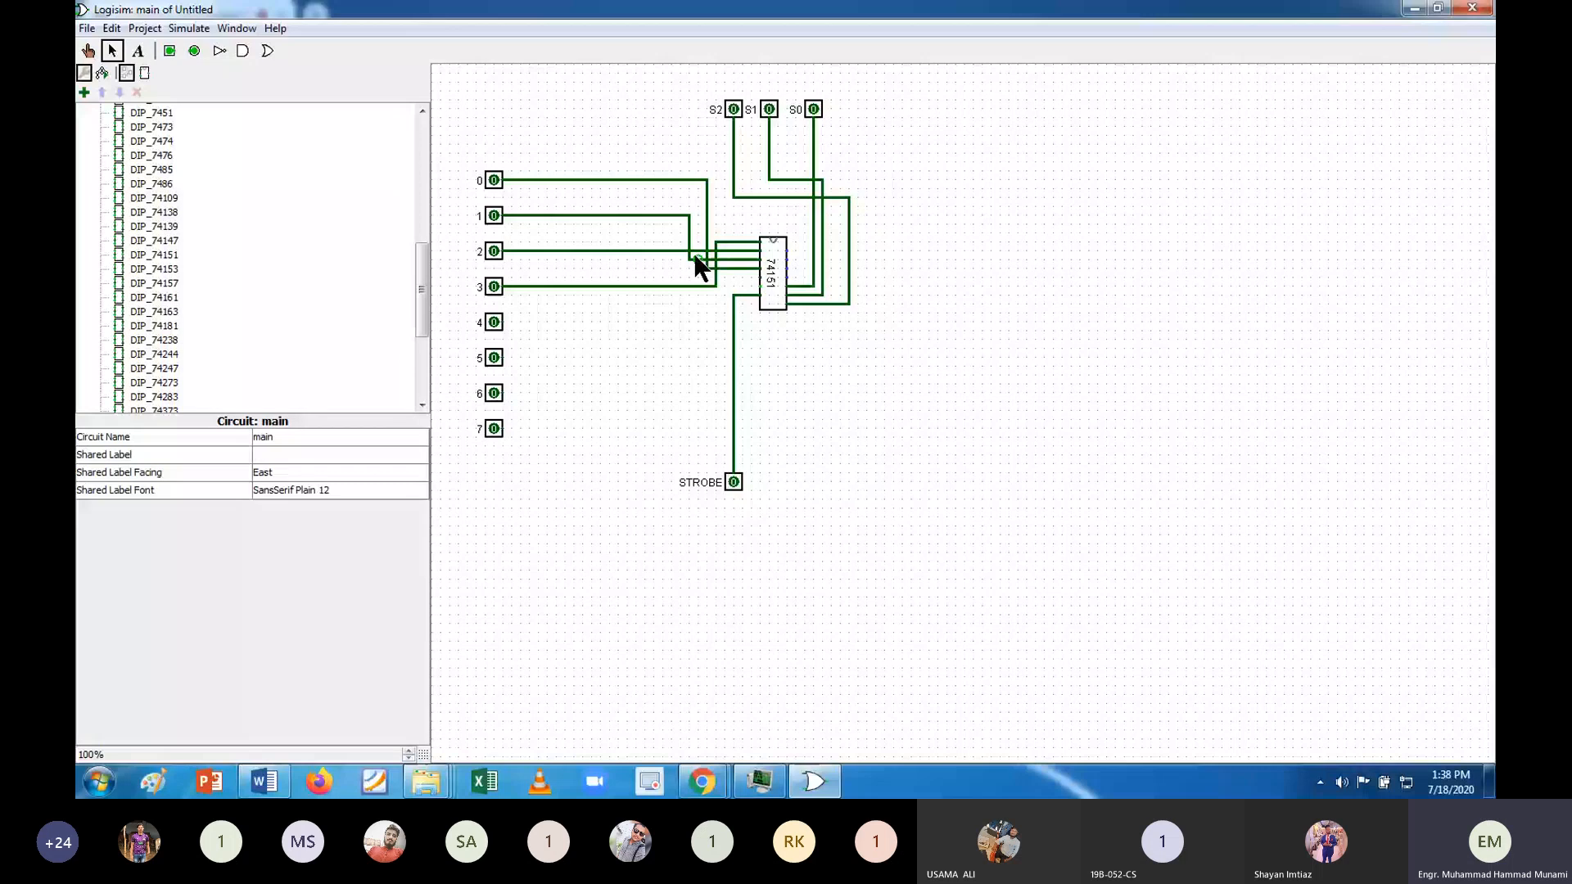
left_click(784, 245)
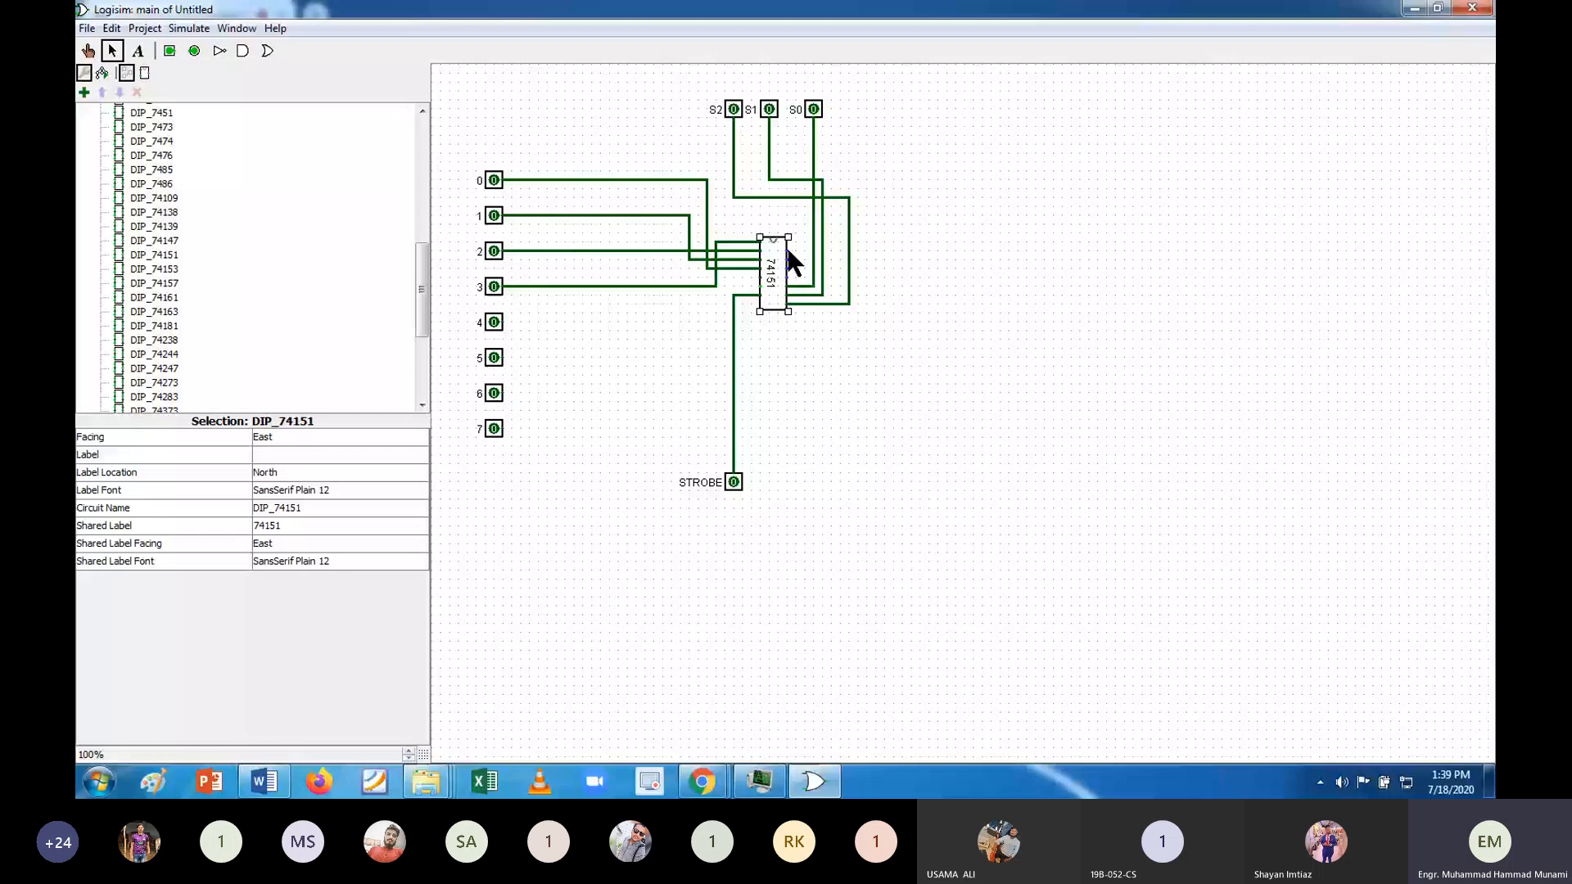
Wire input 4 to the second pin from the top and input 5 to the third pin on the 74151's right side.
left_click_drag(787, 251, 884, 321)
left_click_drag(885, 322, 503, 322)
left_click_drag(787, 259, 901, 274)
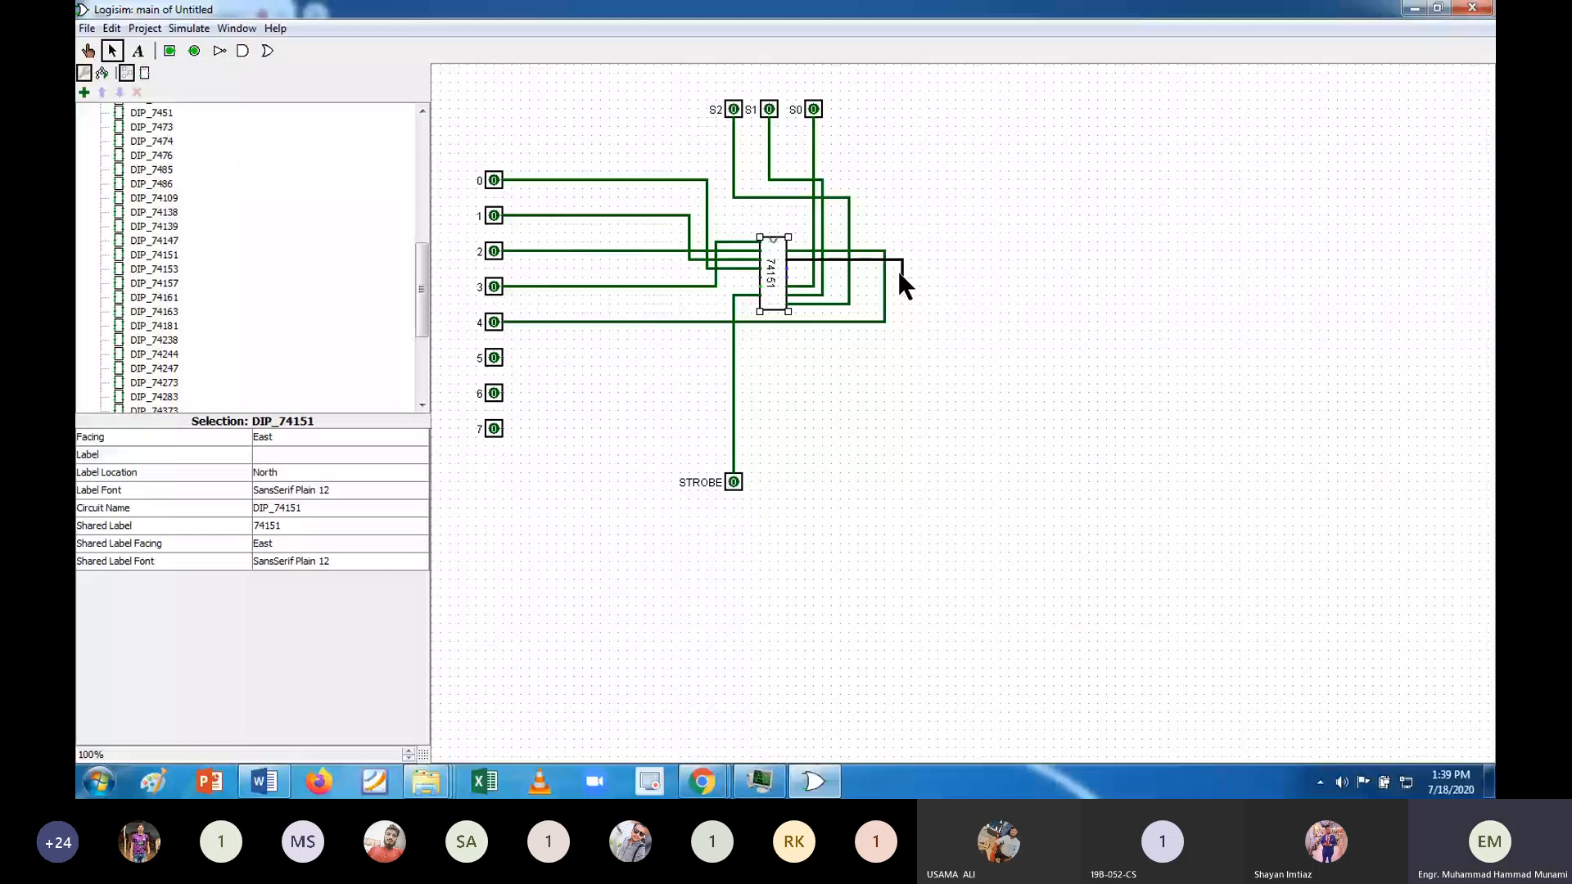
left_click_drag(900, 273, 905, 309)
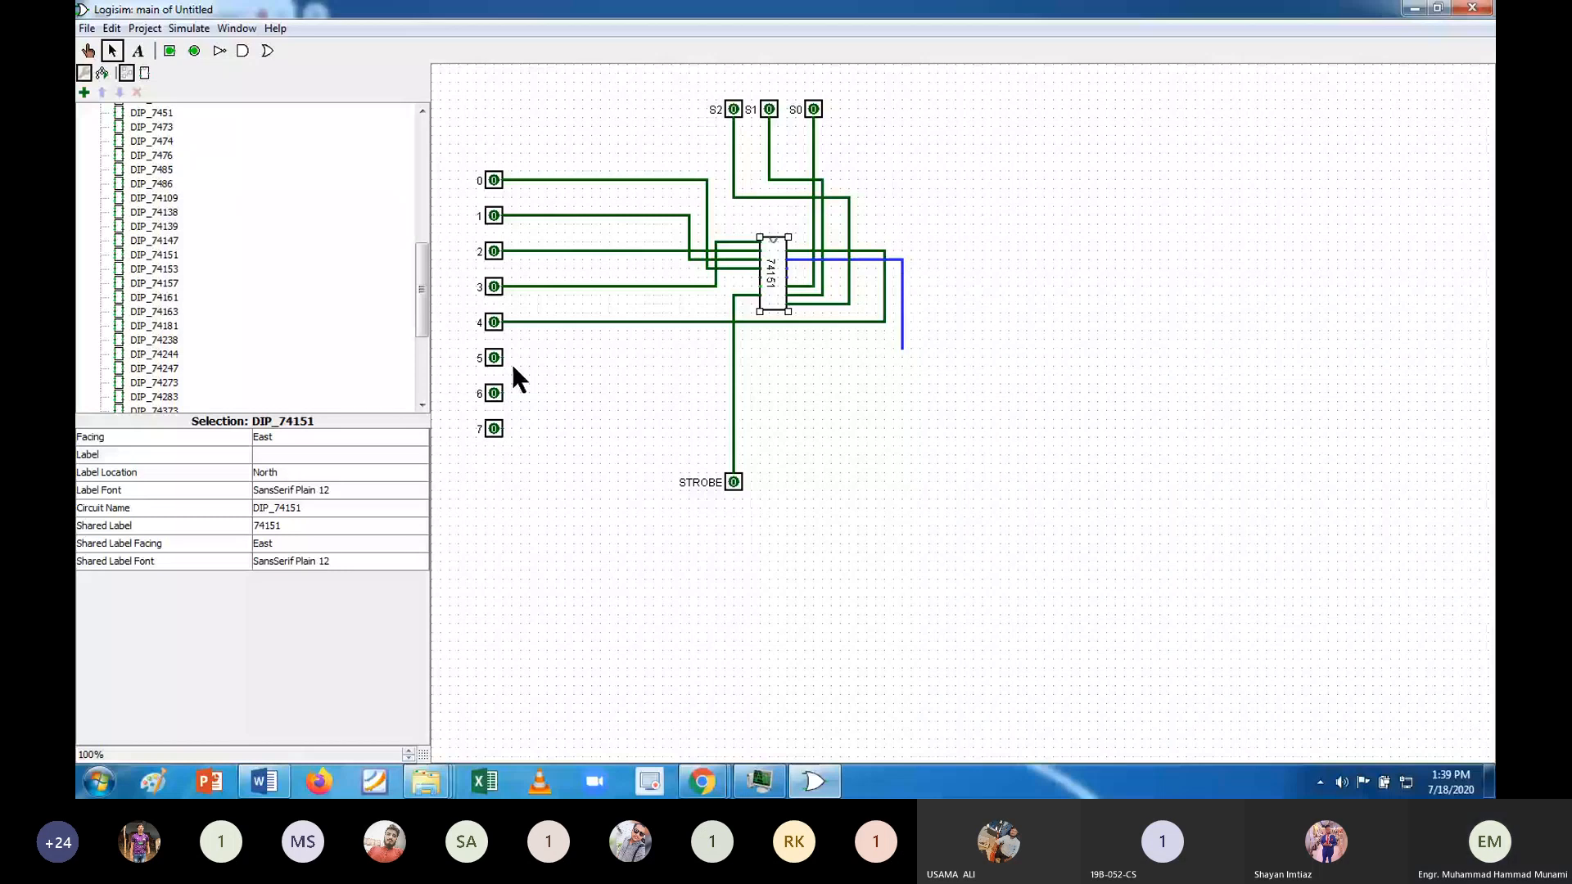
left_click_drag(507, 357, 899, 346)
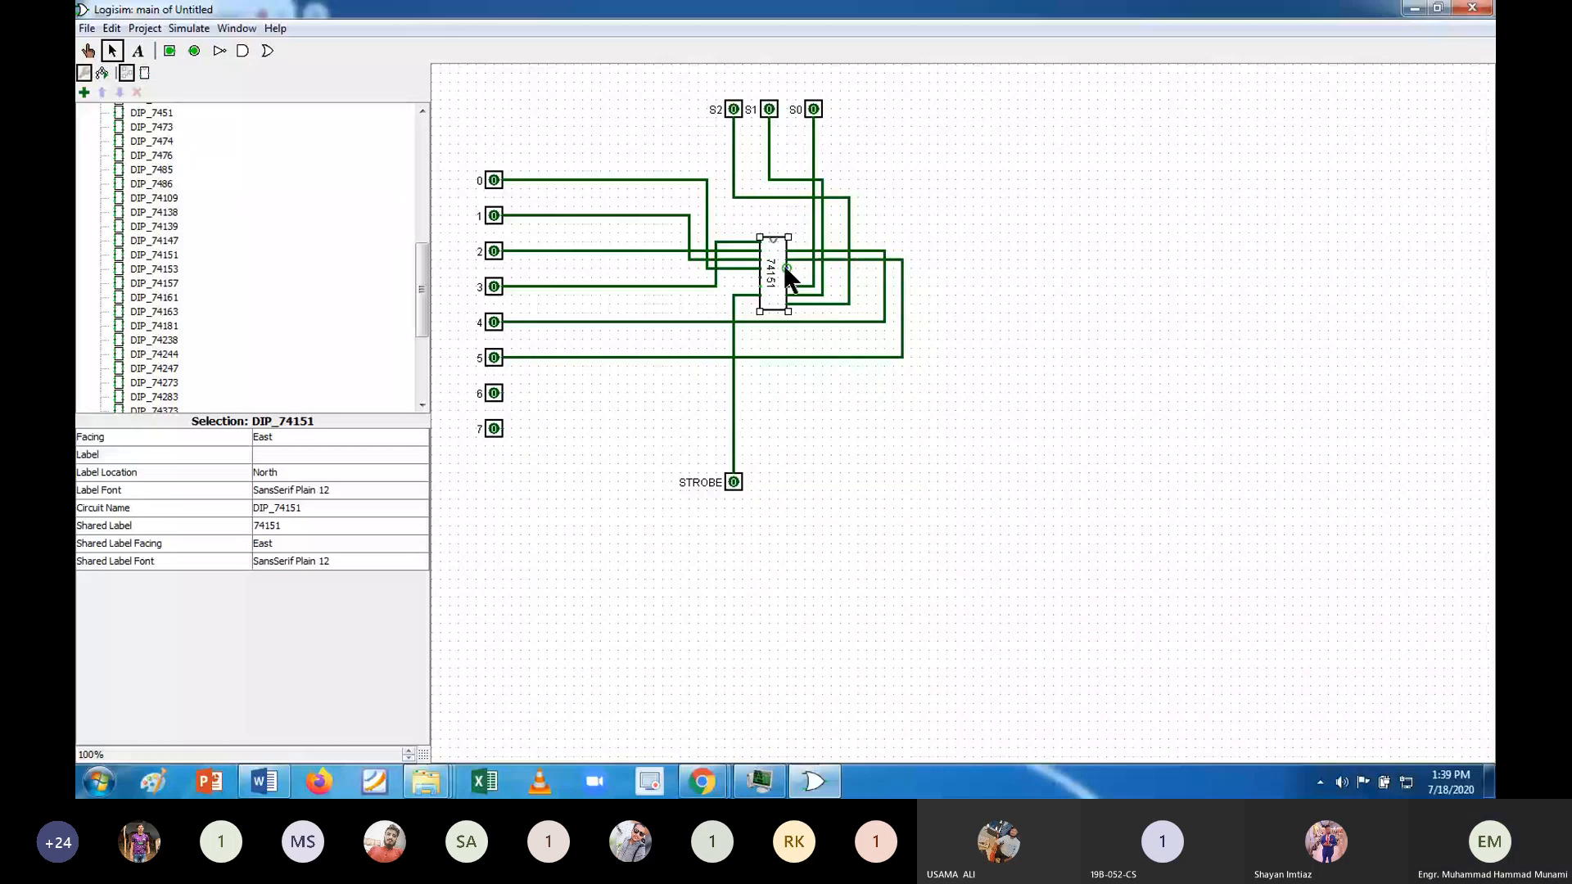
Wire input 6 around the existing wires to the fourth pin from the top on the chip's right side.
left_click_drag(785, 266, 863, 275)
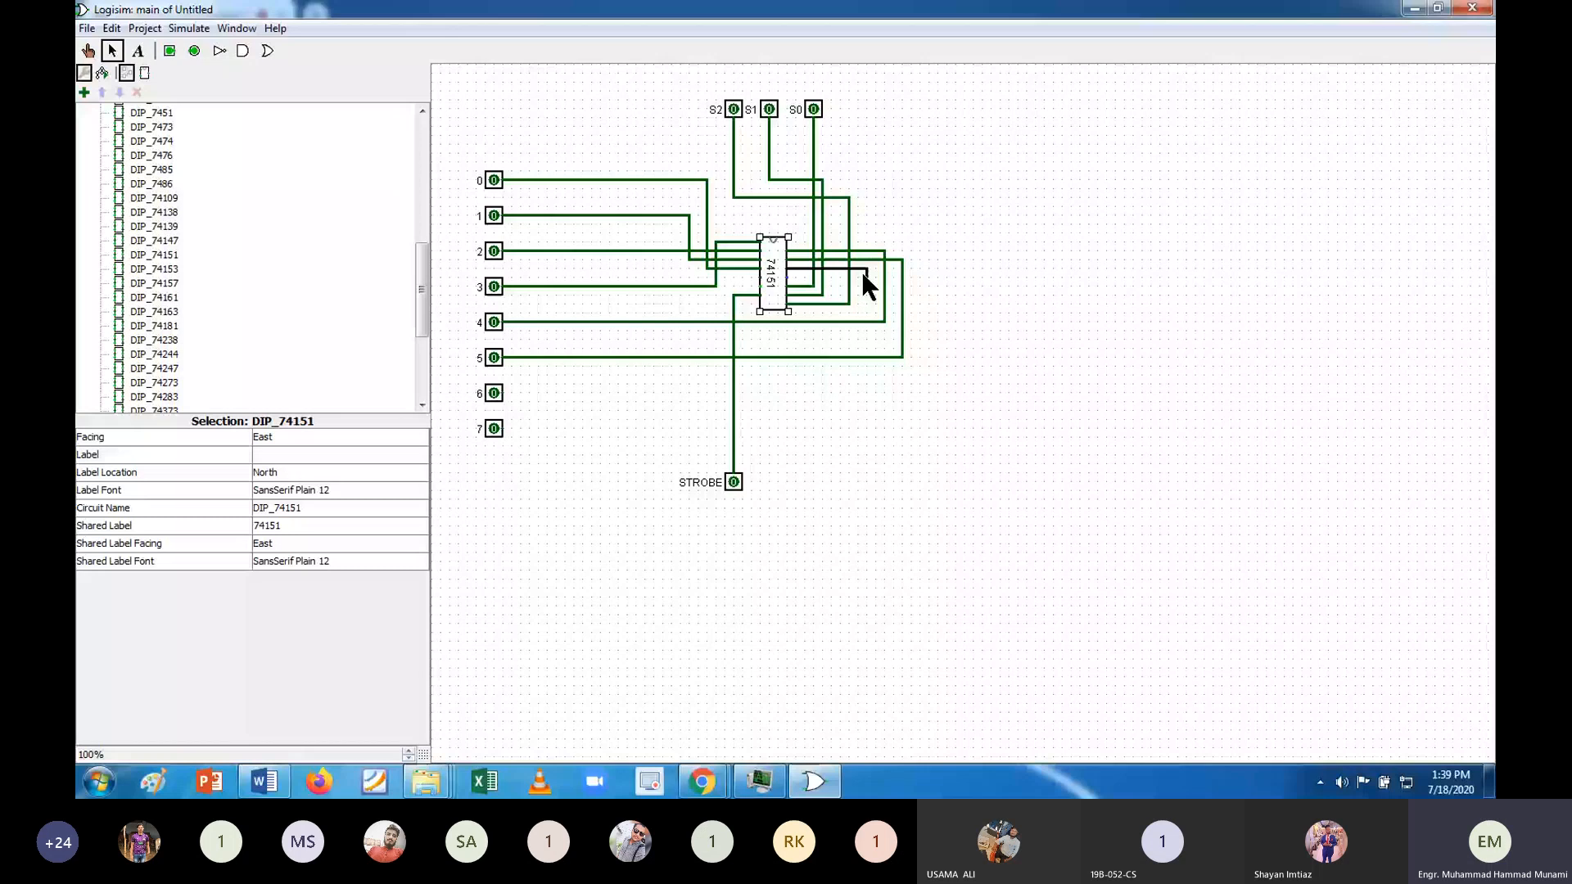
left_click_drag(866, 279, 911, 269)
left_click_drag(911, 269, 911, 391)
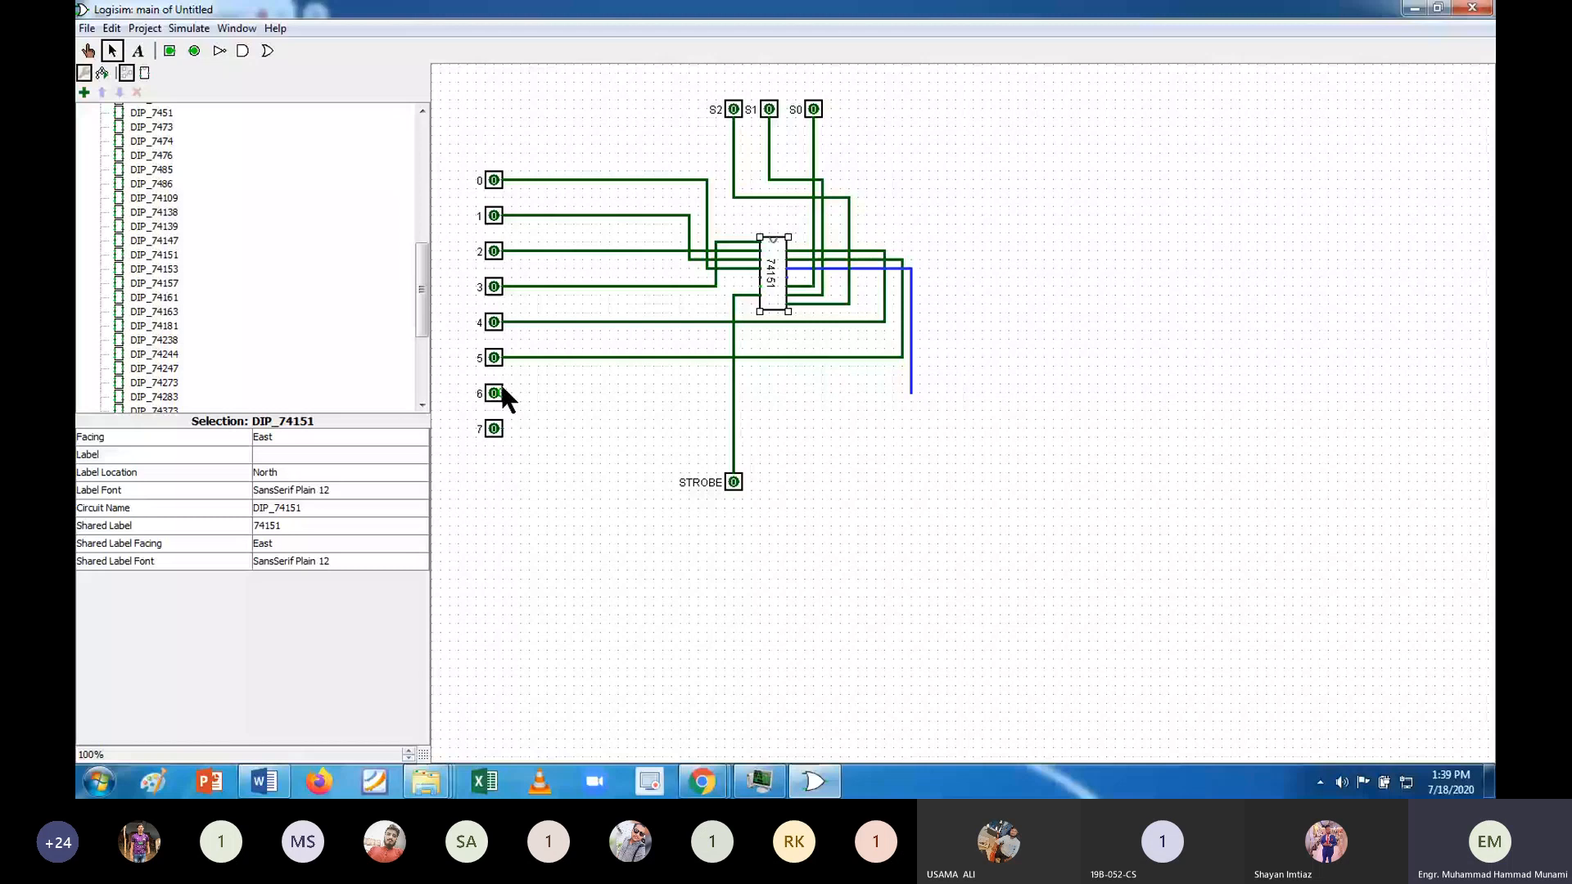
left_click_drag(502, 390, 916, 393)
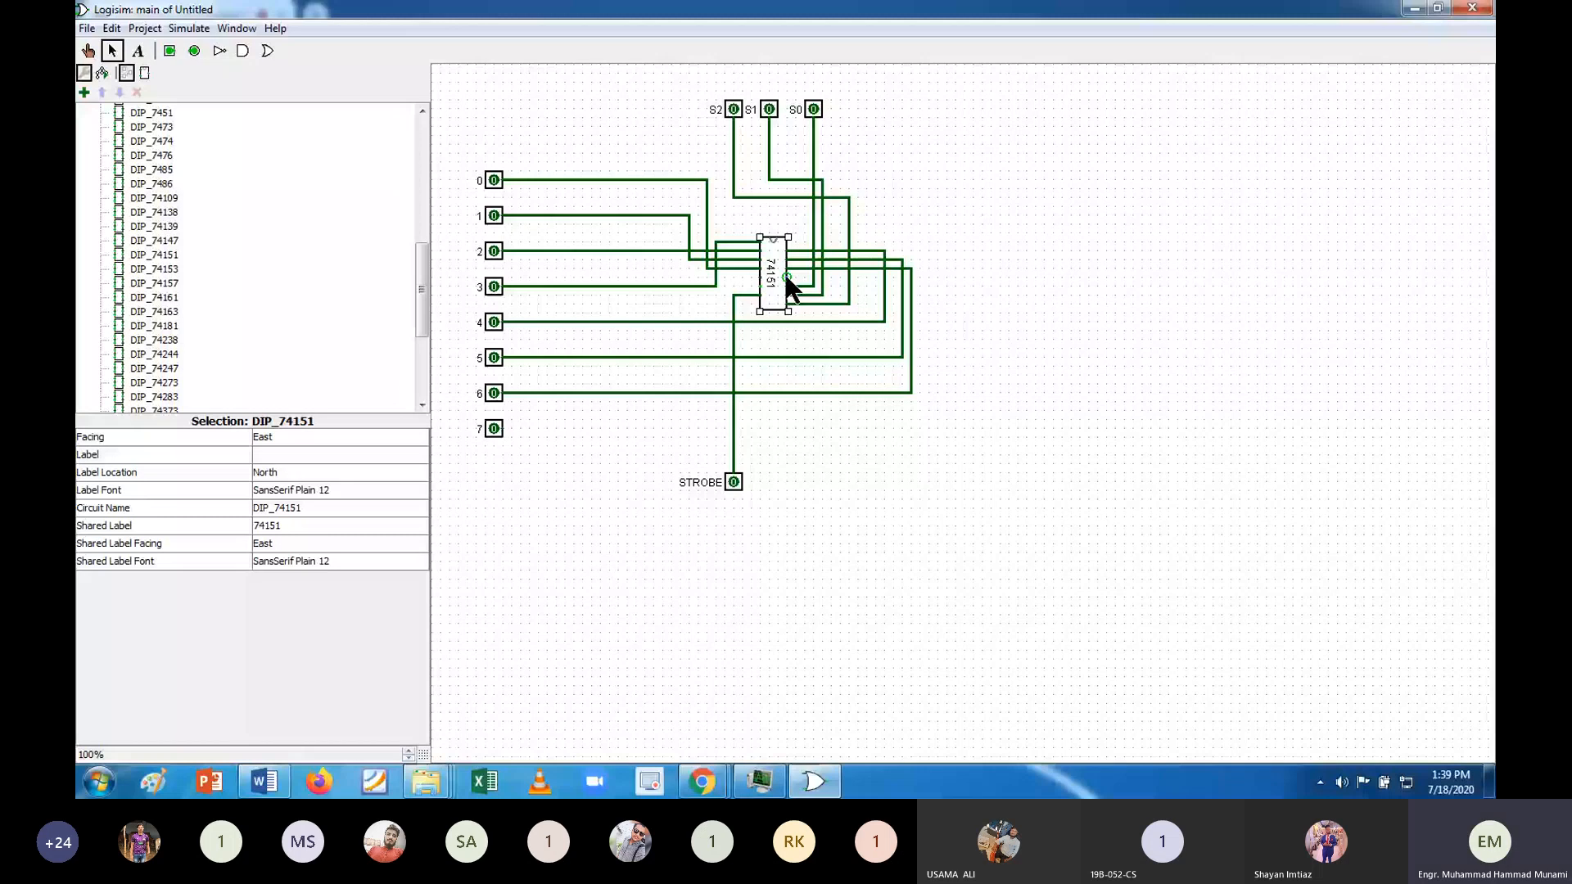
Wire input 7 to the fifth pin on the chip's right side, replacing the stray wire end with a clean corner.
left_click_drag(786, 278, 928, 293)
left_click_drag(930, 419, 930, 419)
left_click_drag(499, 428, 911, 427)
left_click(931, 419)
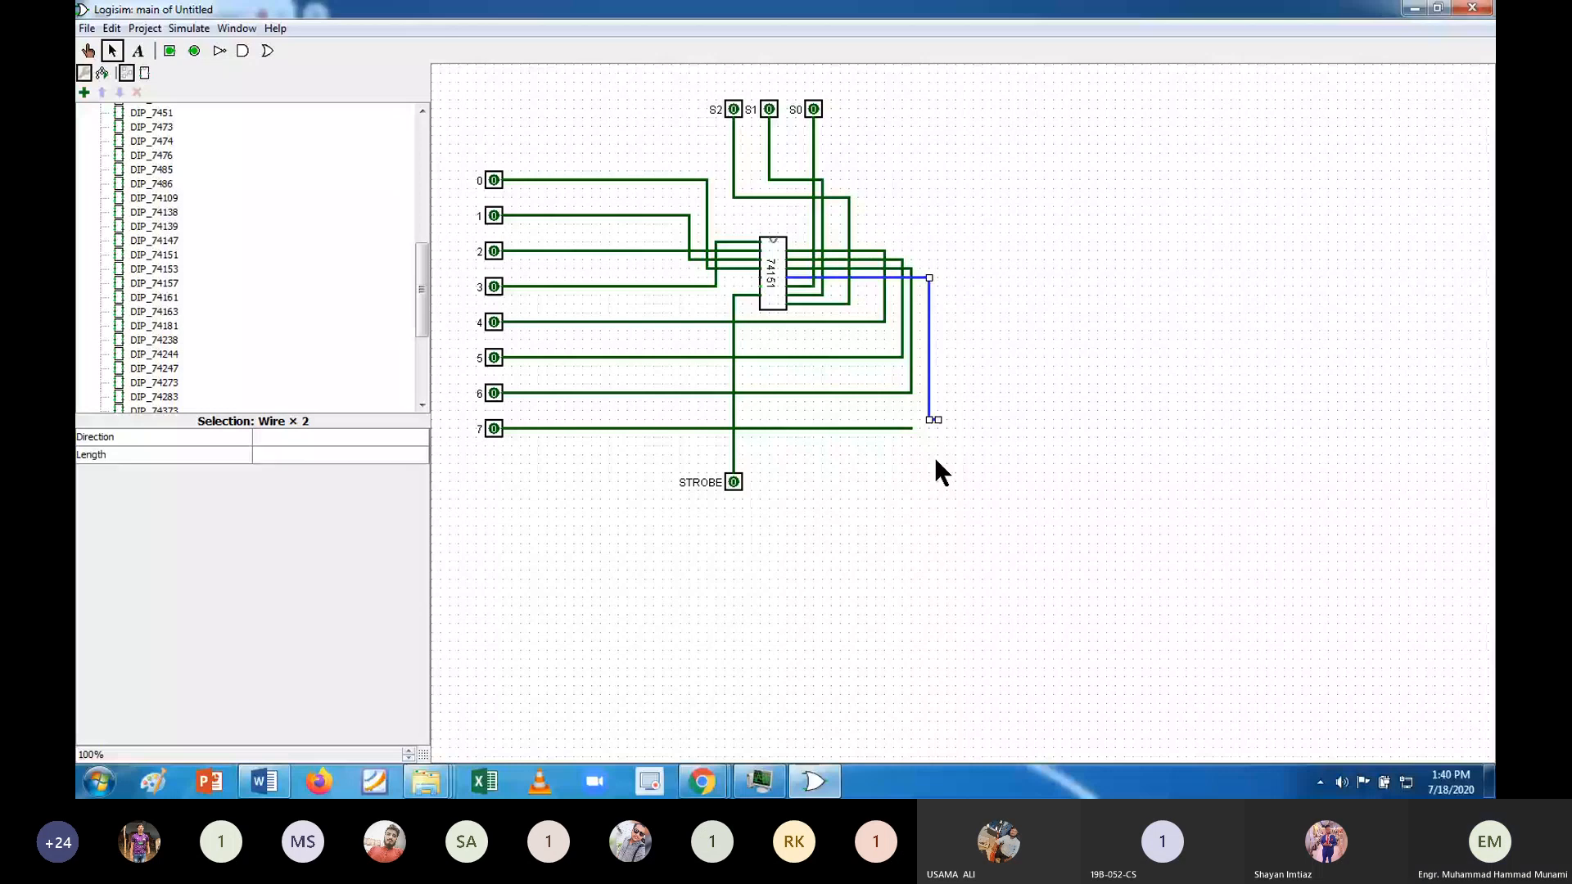
key("Delete")
left_click_drag(930, 278, 913, 429)
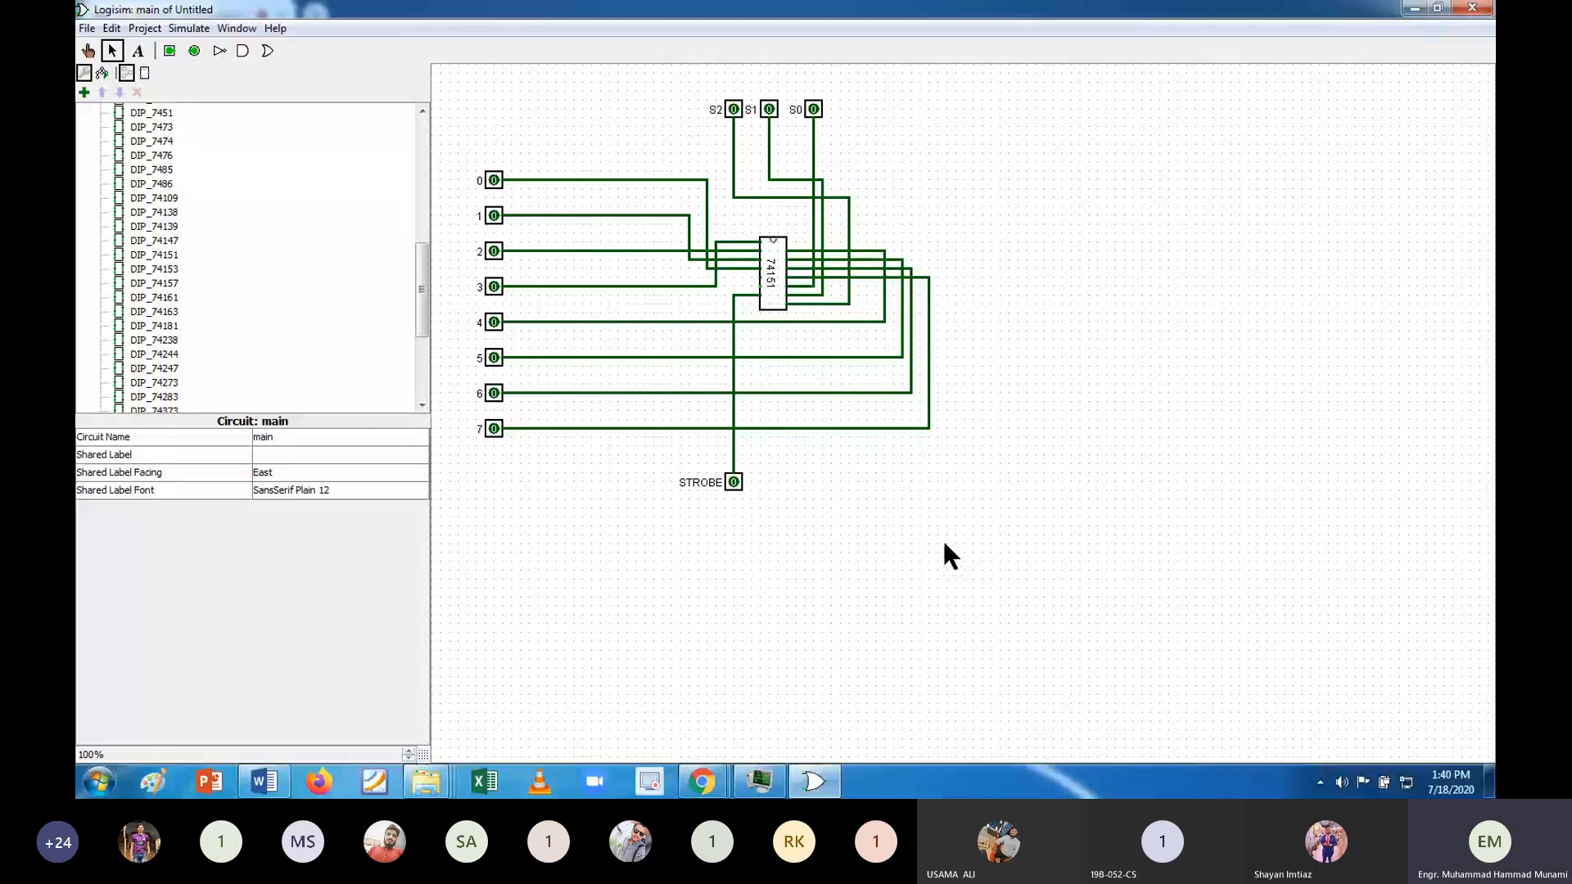
Place output pins labelled Y and W right of the chip and wire them to its fifth and sixth left-side pins.
left_click(194, 51)
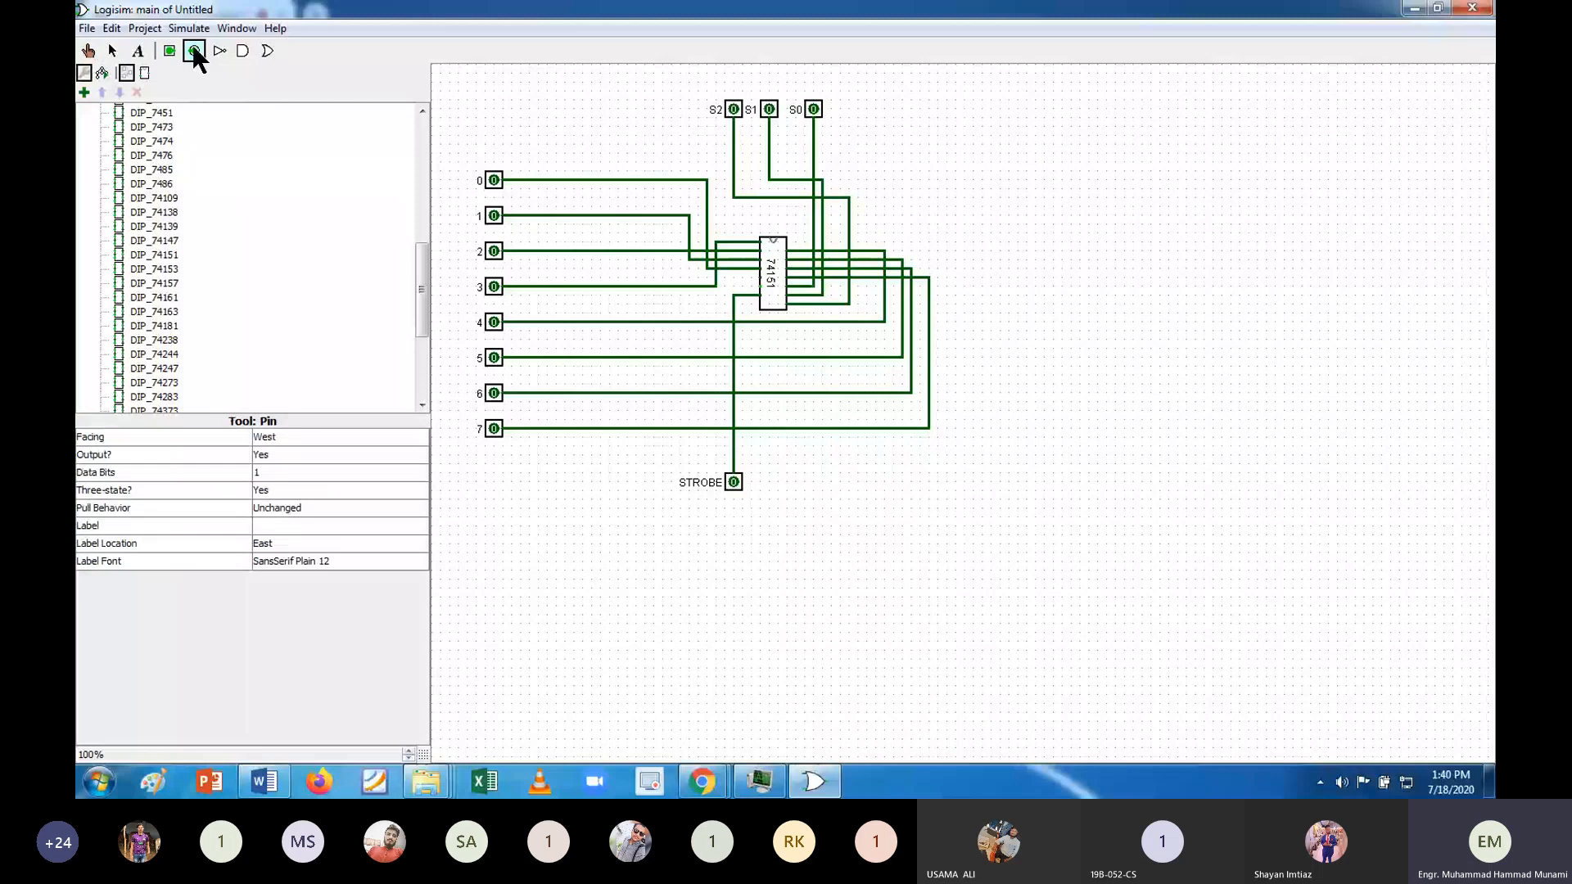
left_click(1061, 216)
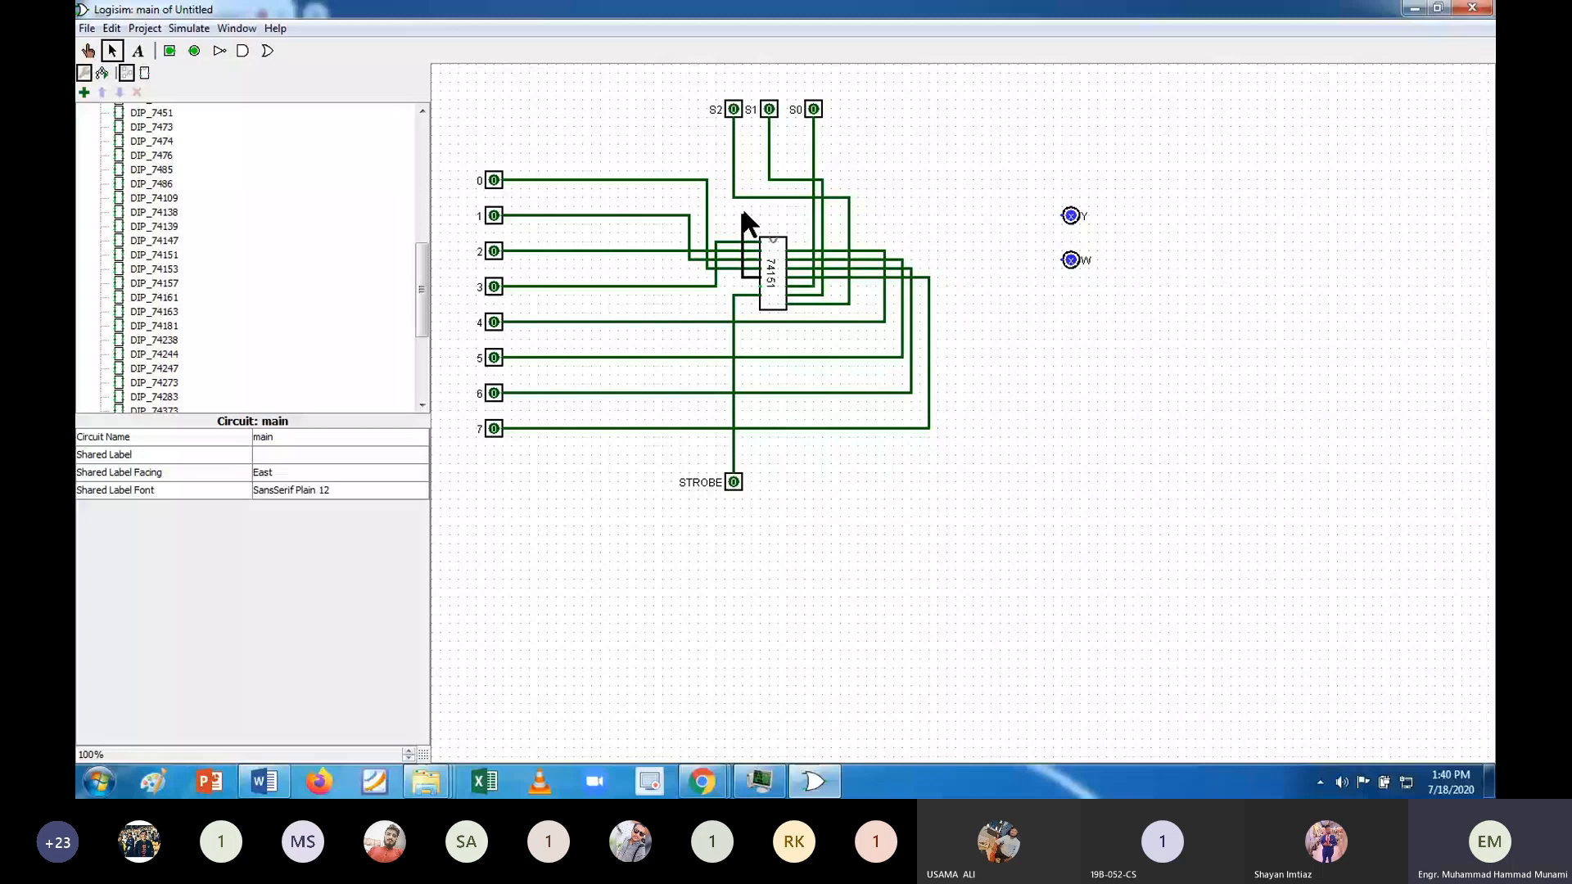
left_click_drag(742, 213, 790, 214)
left_click_drag(789, 214, 1067, 215)
mouse_move(760, 287)
left_mouse_down()
mouse_move(753, 315)
mouse_move(840, 336)
left_mouse_up()
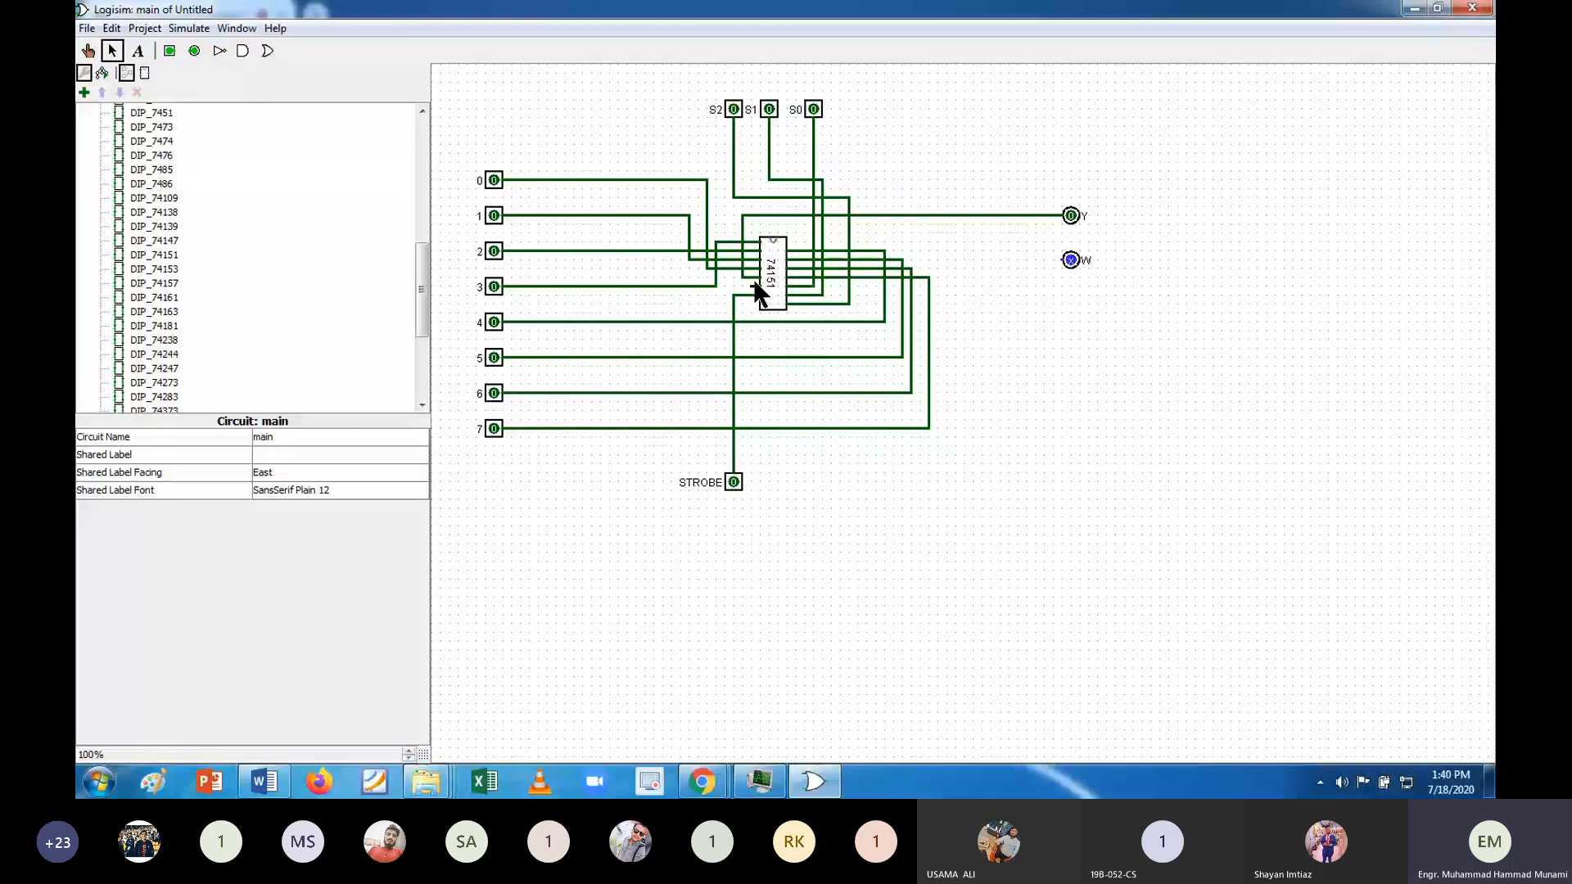
left_click_drag(755, 288, 1071, 260)
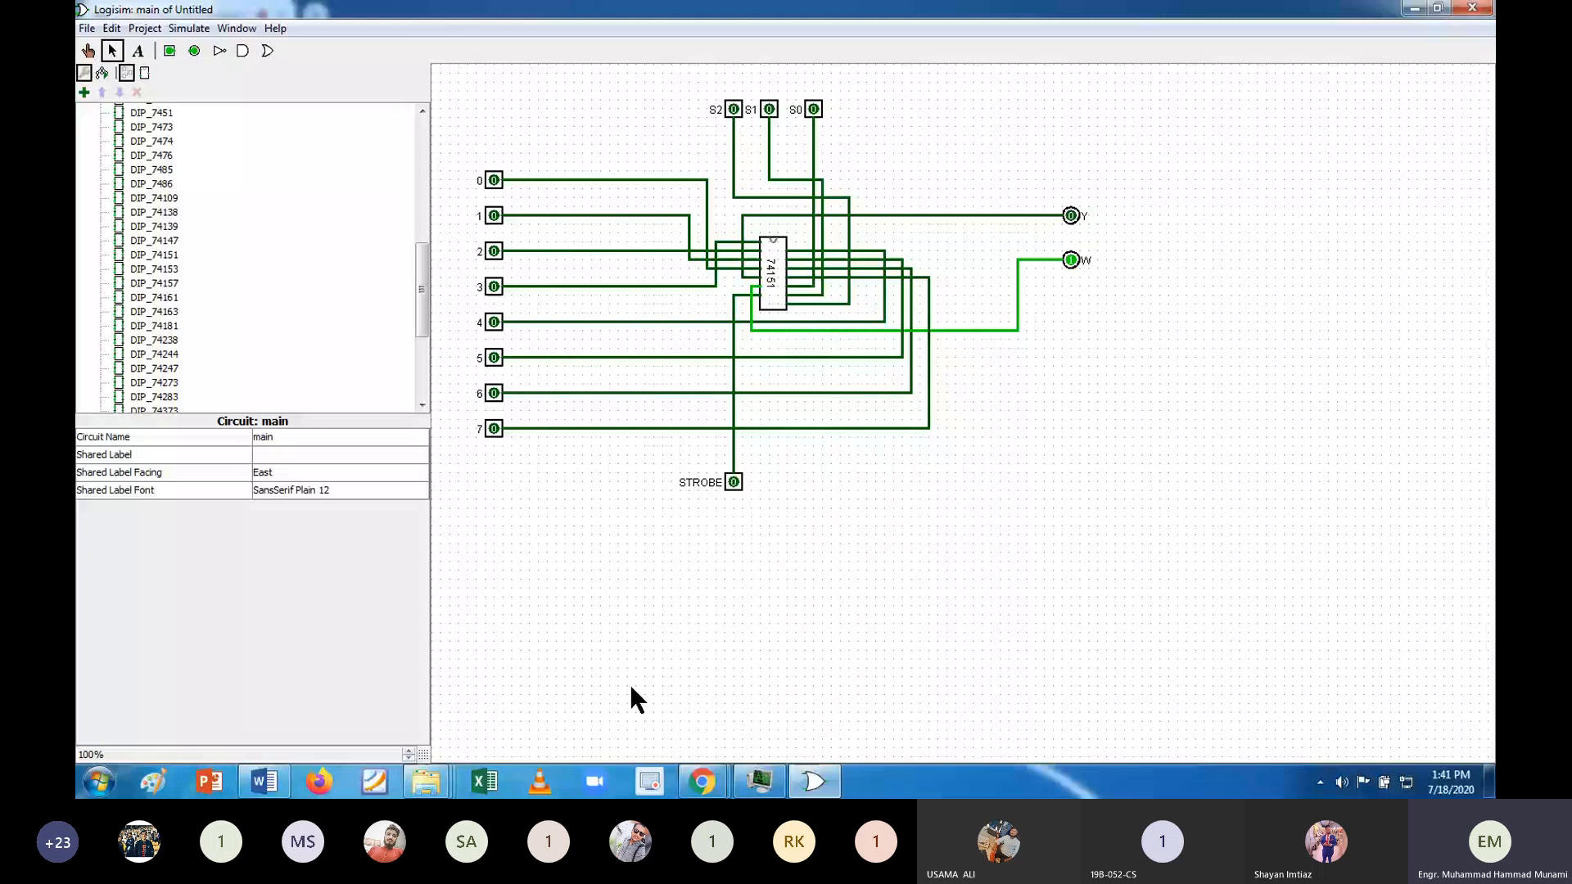
Check the select names in the Word lab sheet's Task 1 truth table, and relabel pins S0, S1 and S2 as A, B and C.
key("alt+Tab")
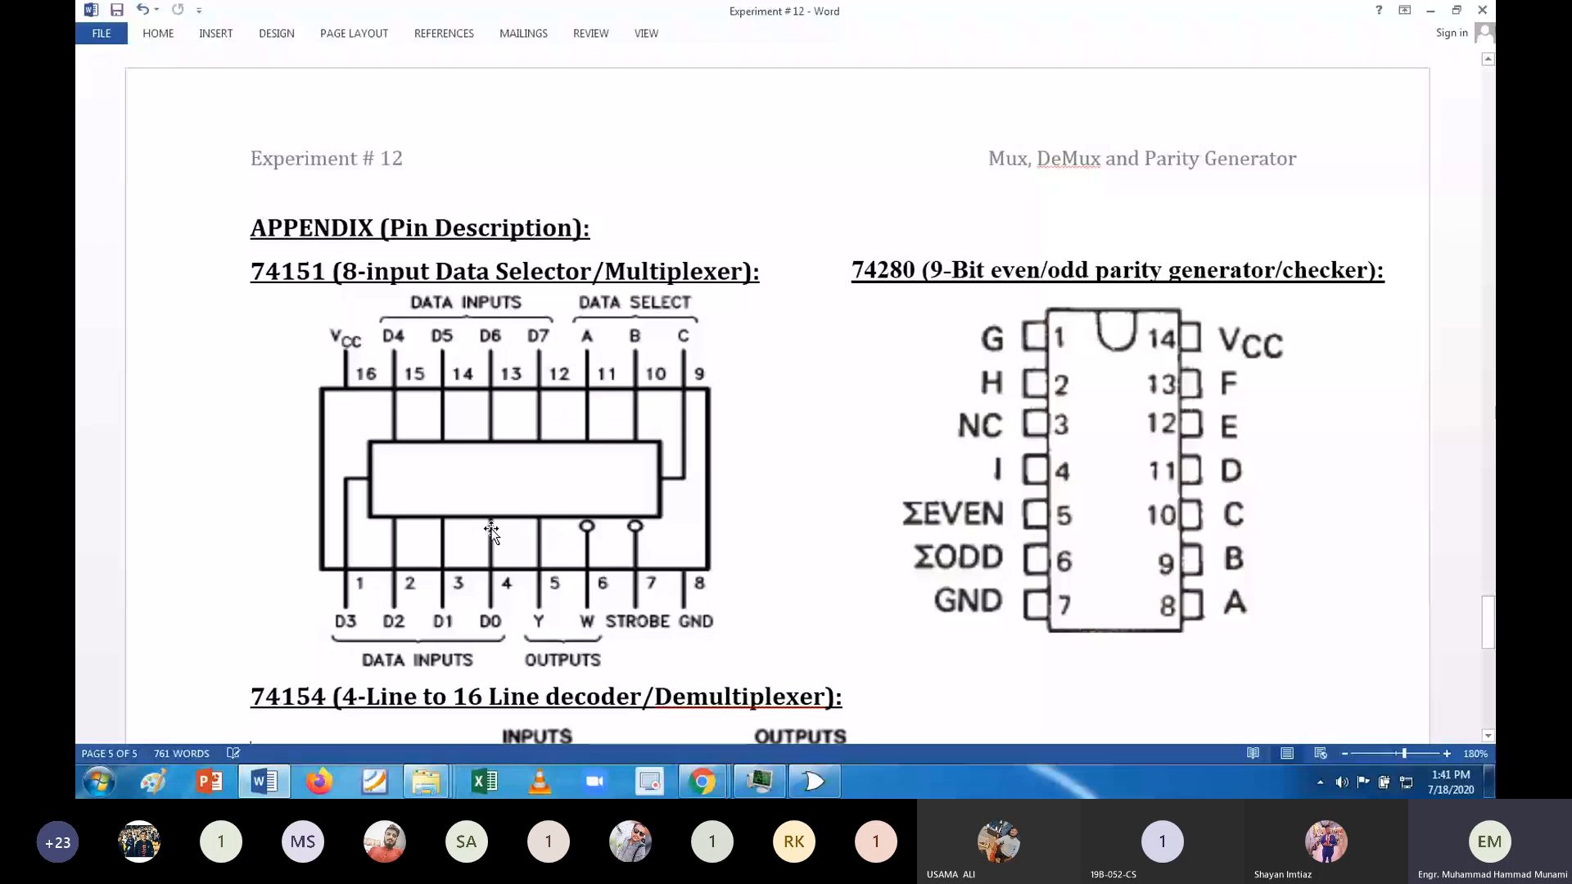
scroll(491, 530, "up", 15)
right_click(491, 529)
left_click(336, 478)
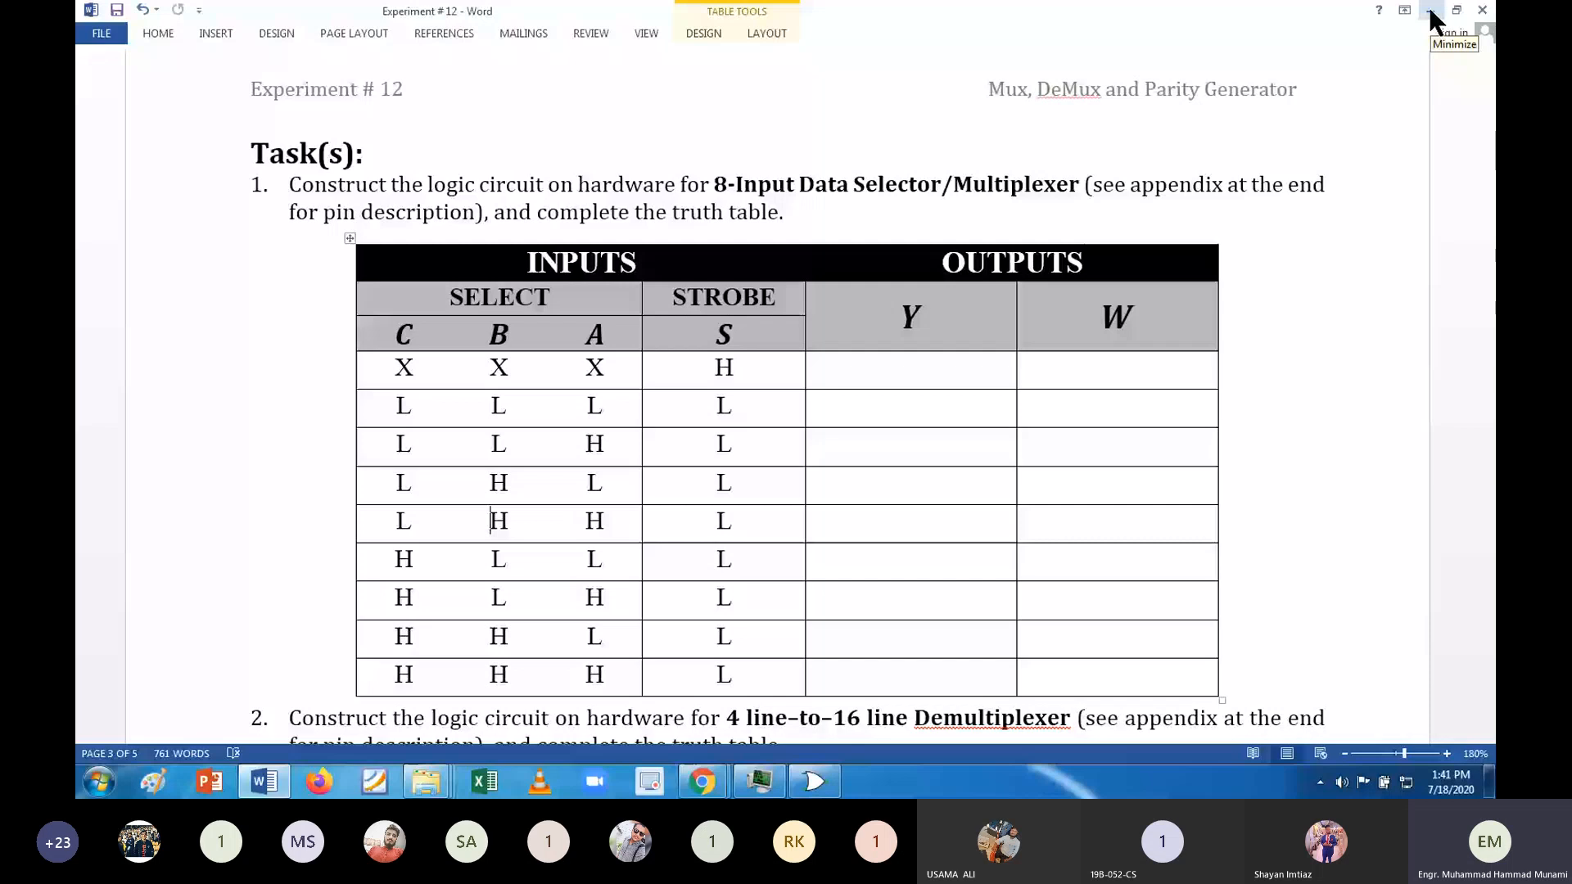
left_click(1430, 11)
left_click_drag(846, 101, 776, 121)
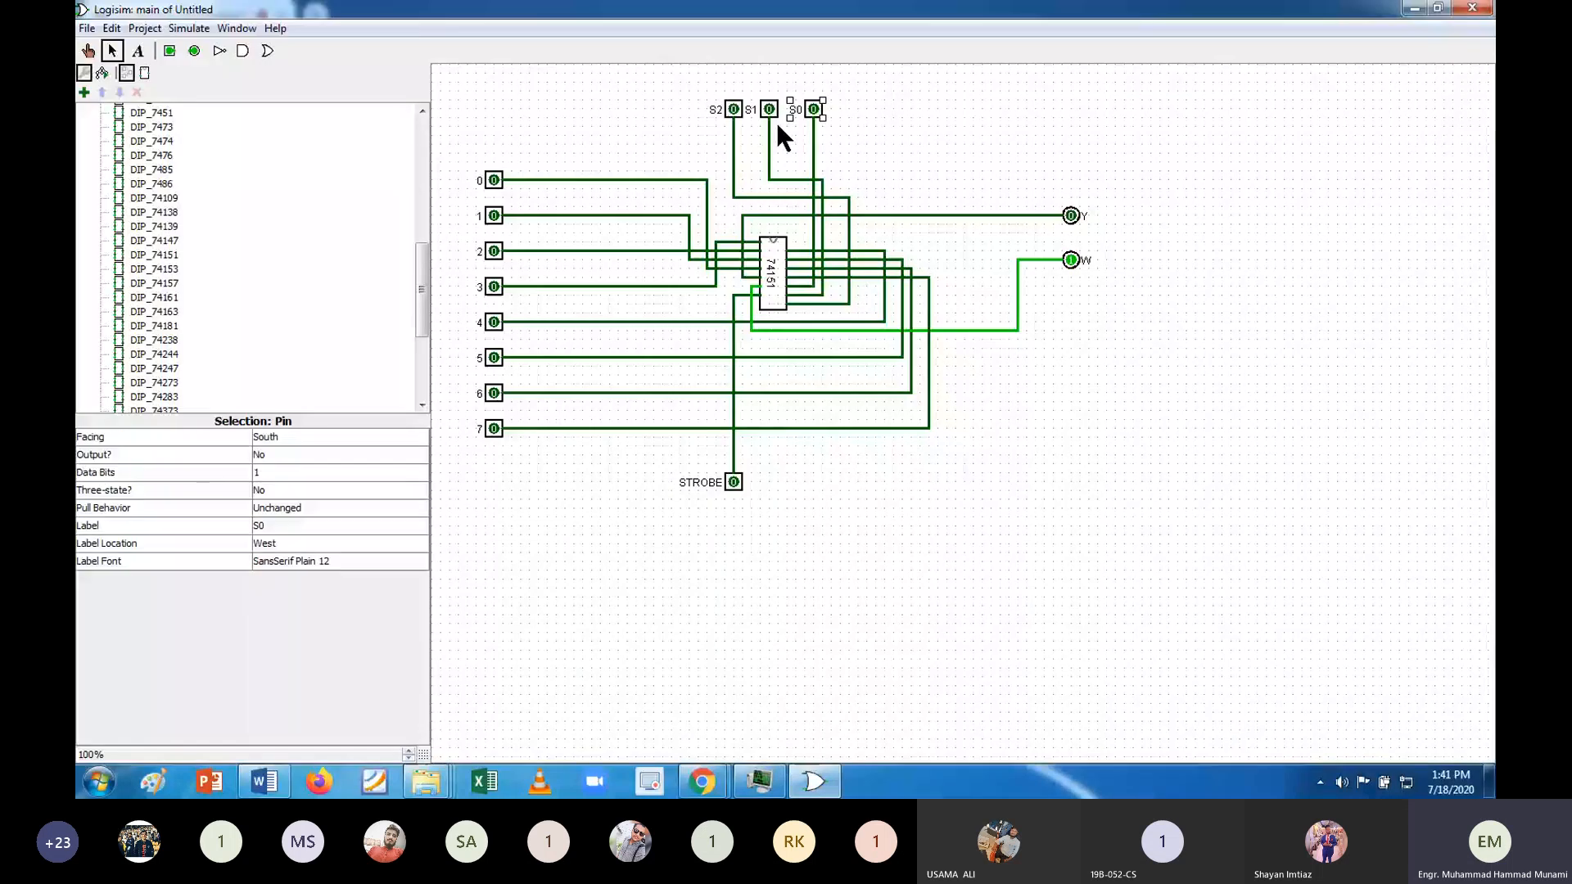
left_click(301, 526)
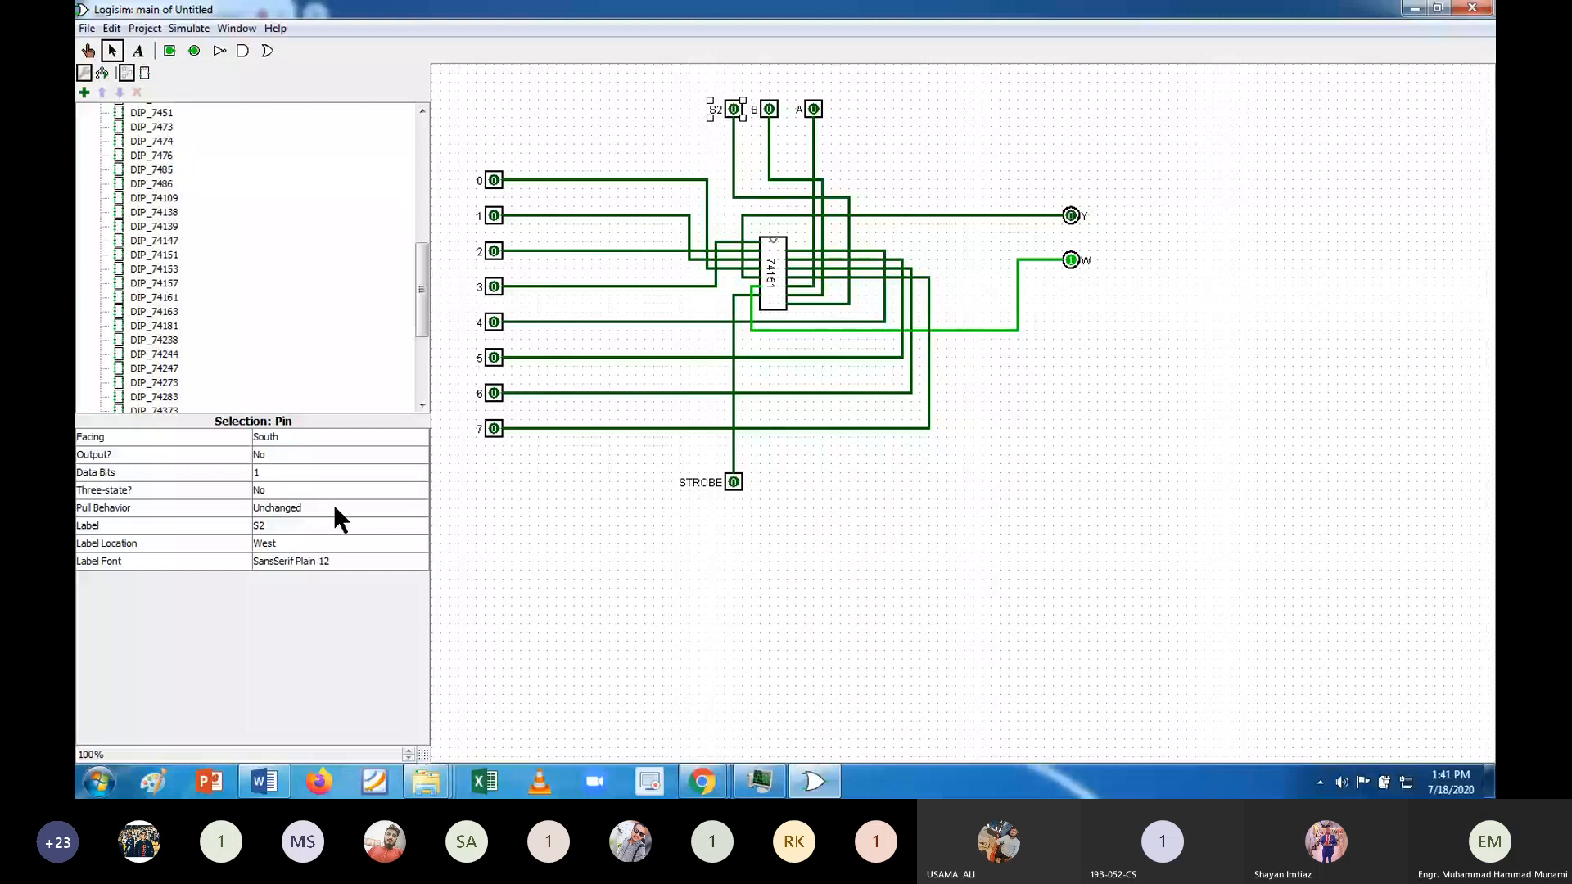
left_click(336, 526)
type("C")
left_click(722, 575)
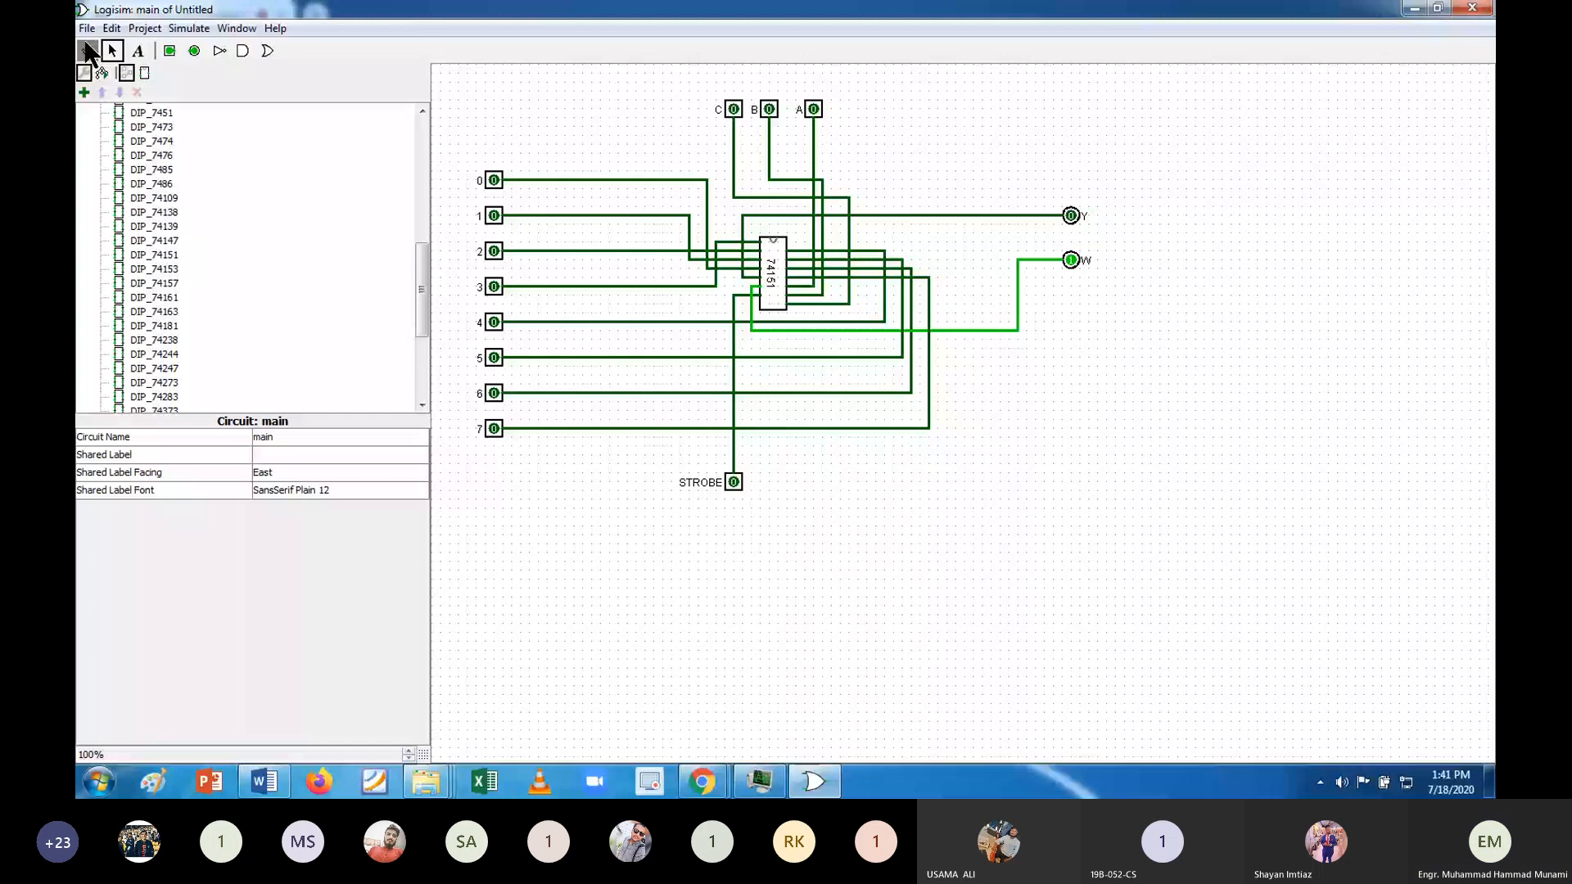
Use the Poke tool to set STROBE and select inputs C, B and A to 1.
left_click(88, 52)
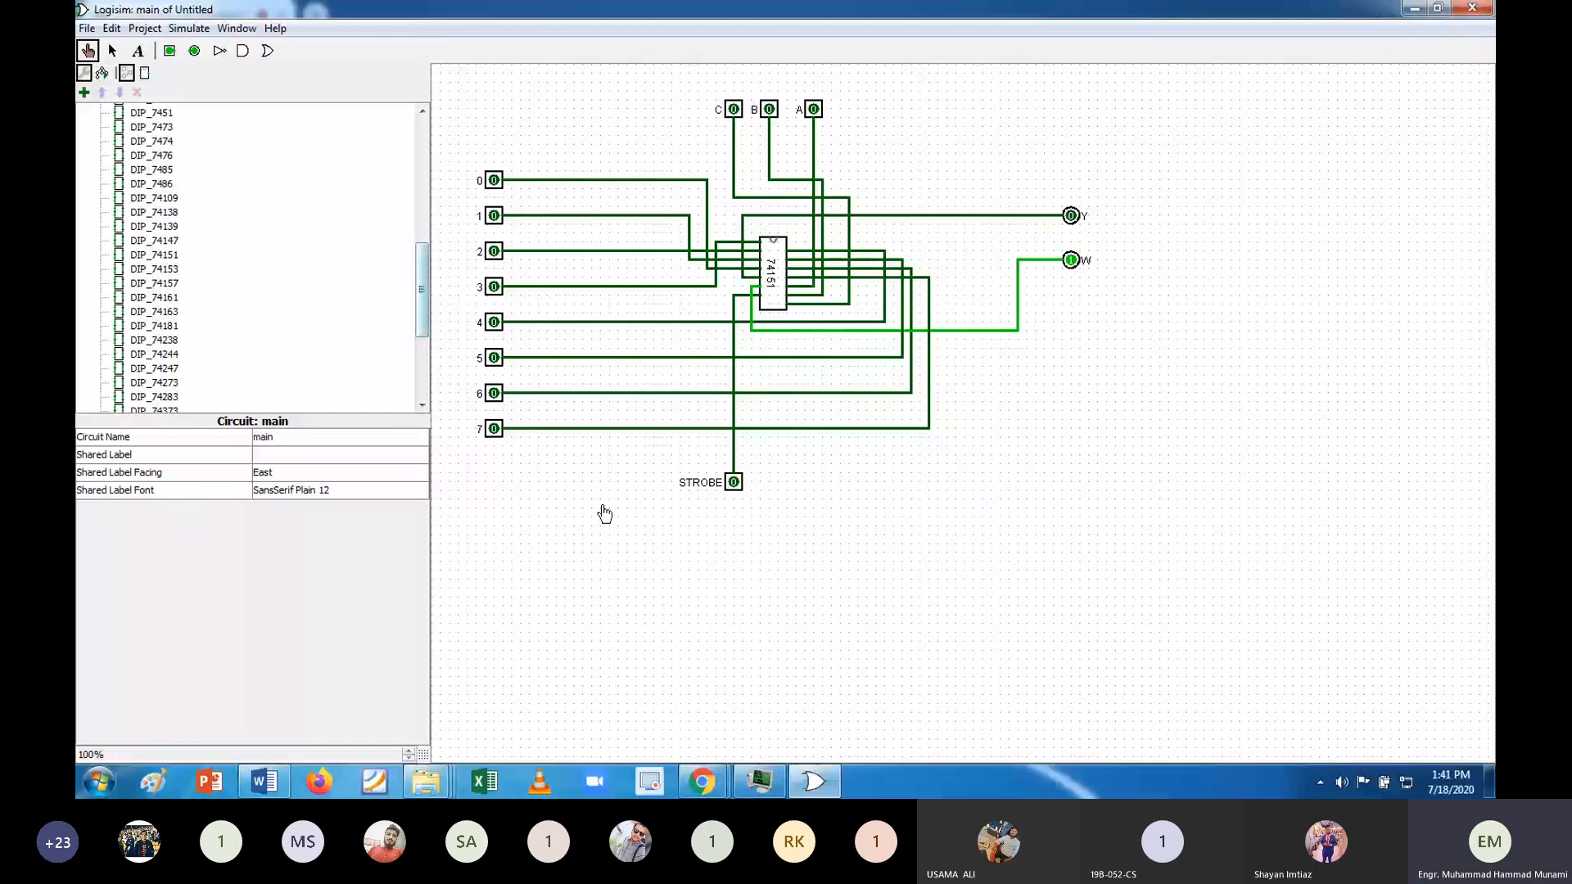
left_click(734, 482)
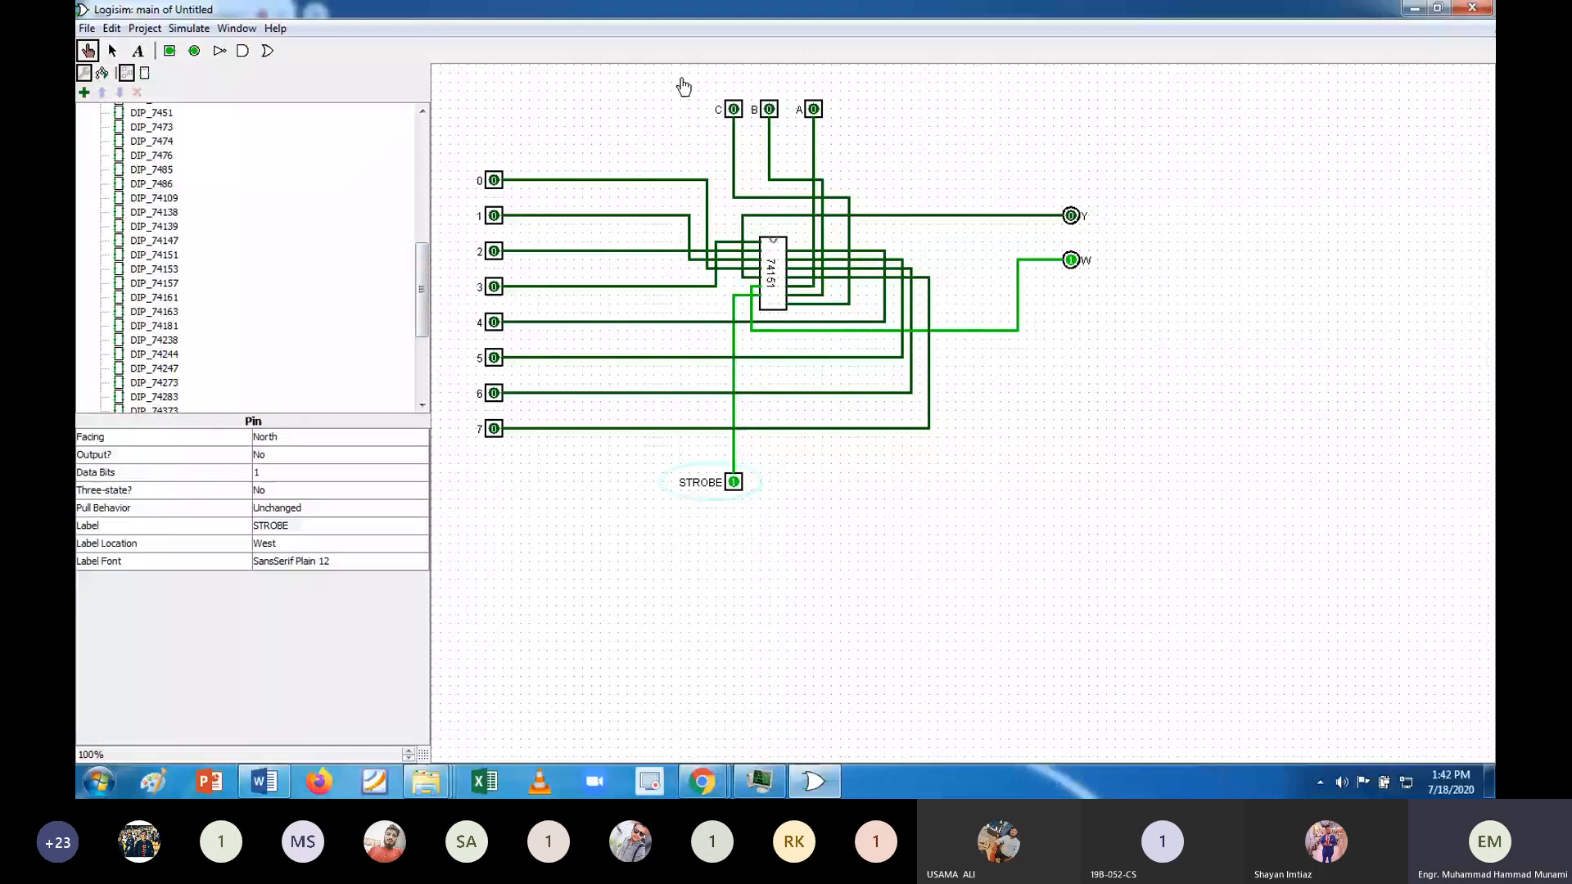
left_click(733, 110)
left_click(769, 110)
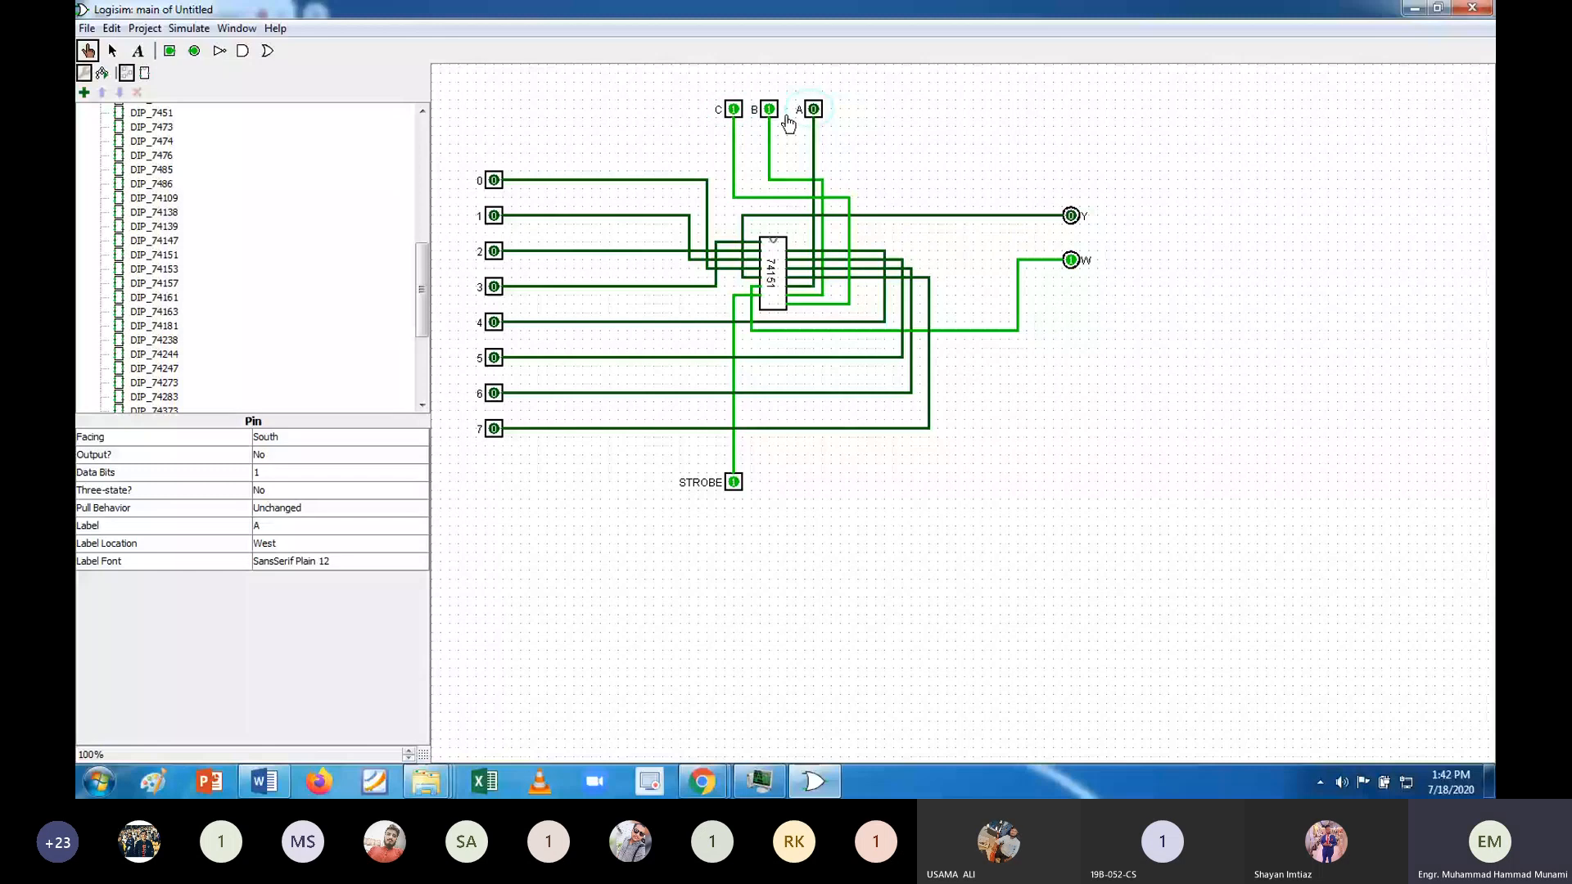
left_click(813, 110)
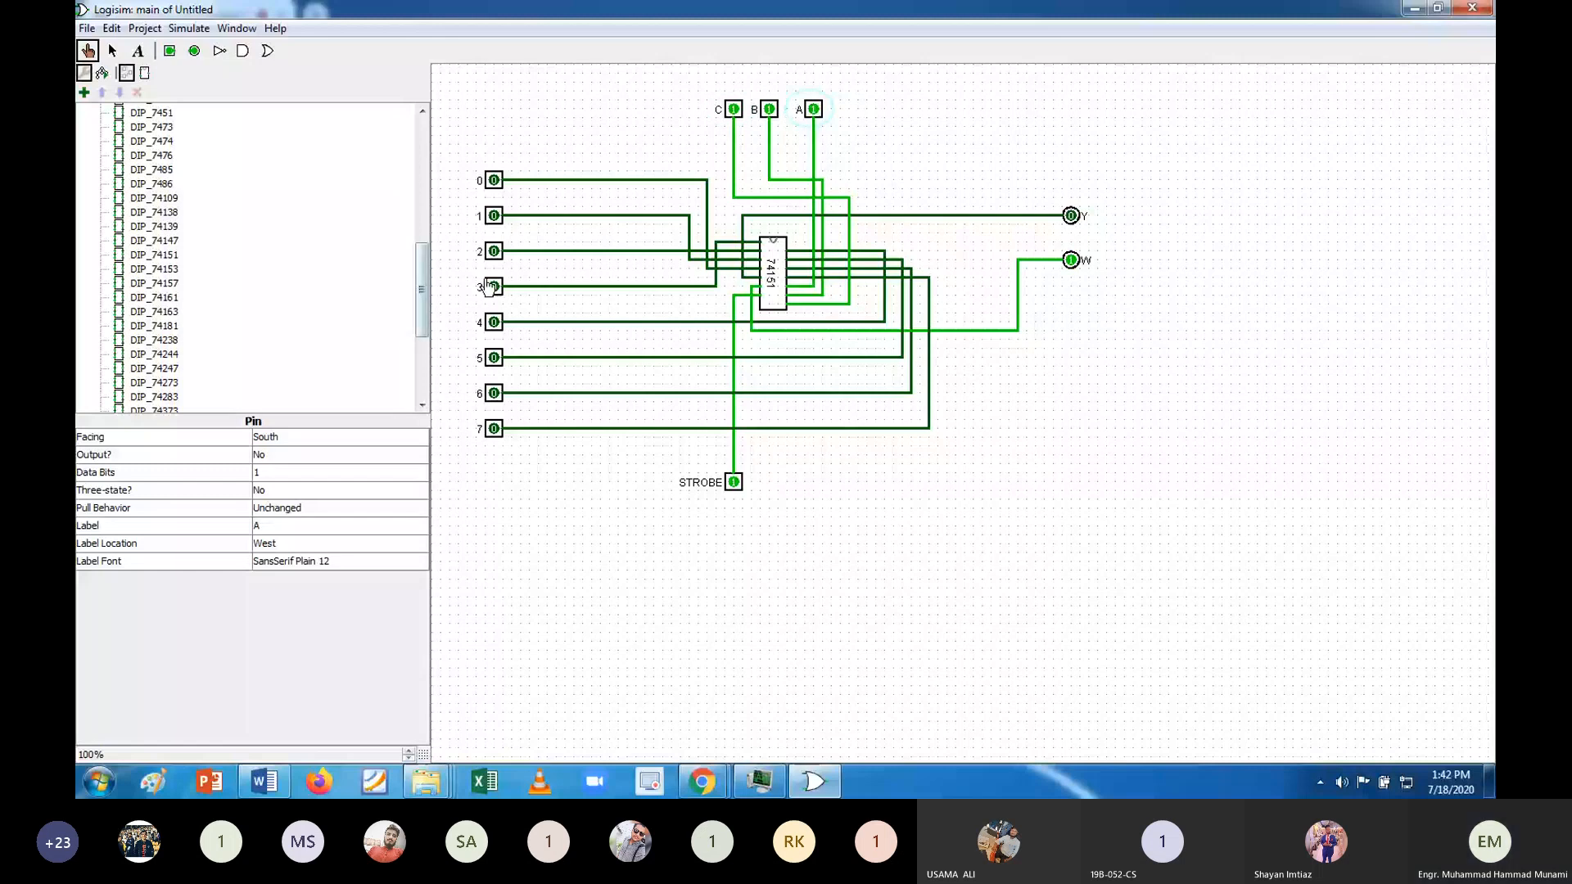
Set data inputs 0, 1, 4, 6 and 7 to 1 and STROBE to 0.
left_click(494, 323)
left_click(493, 180)
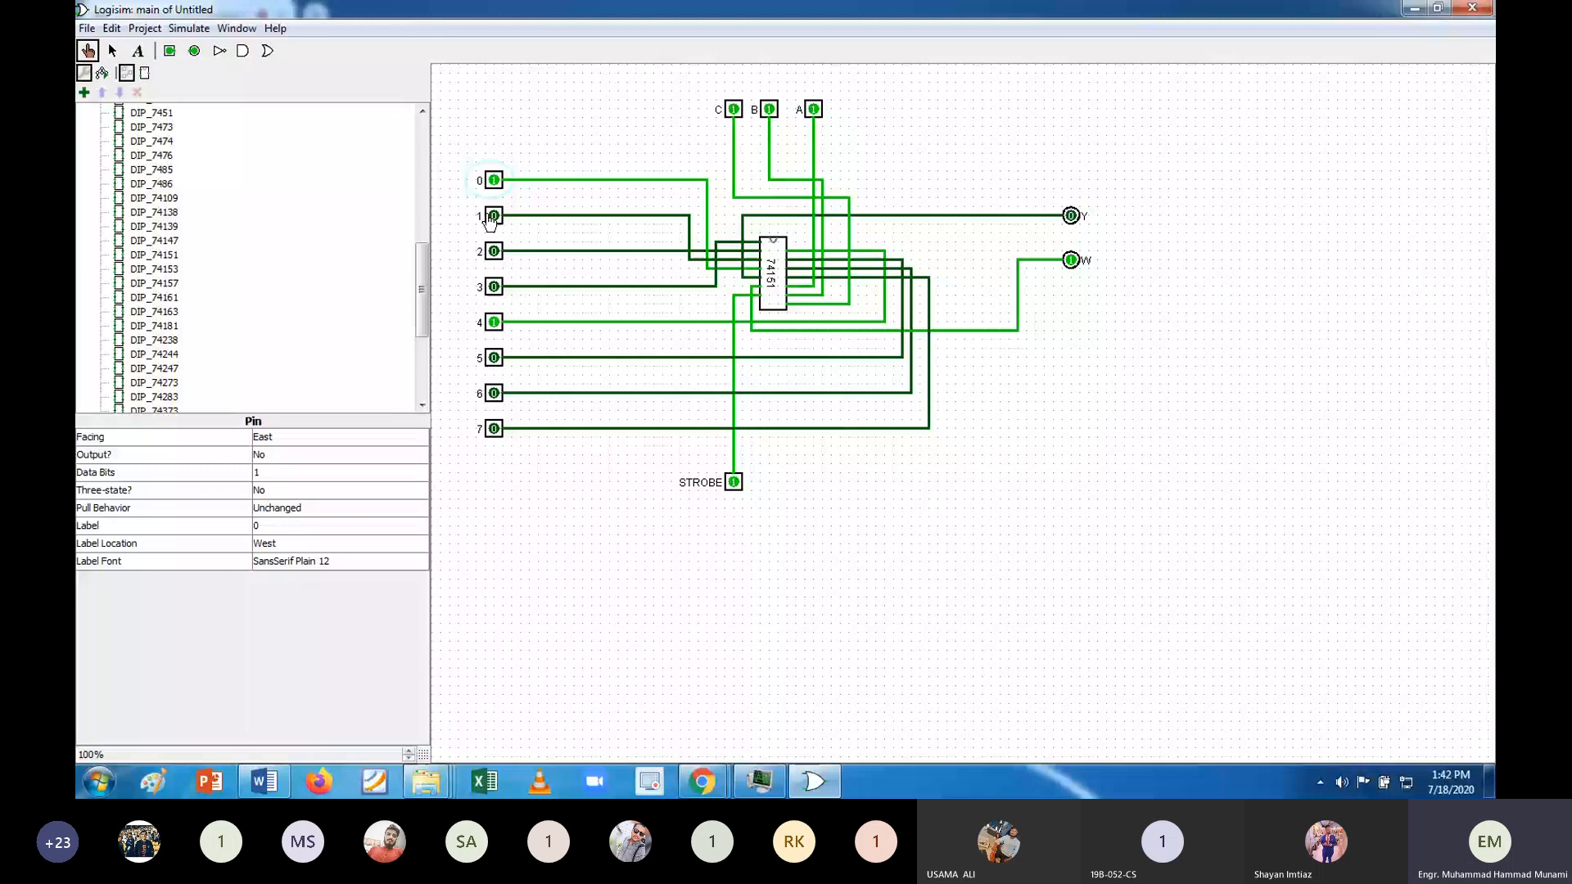
left_click(492, 216)
left_click(493, 393)
left_click(493, 429)
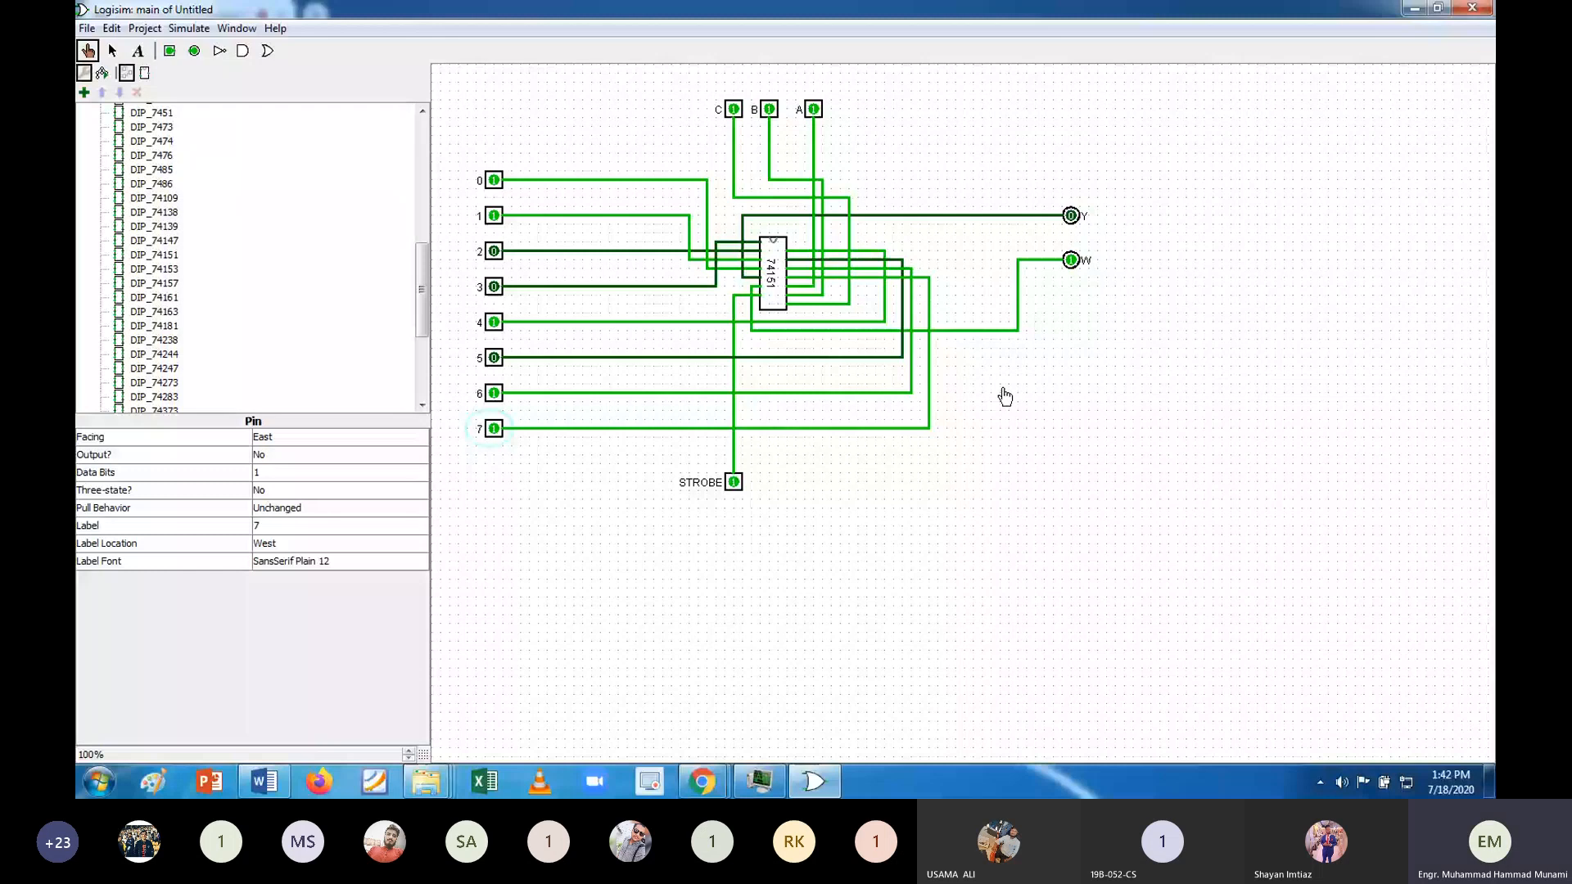
left_click(733, 482)
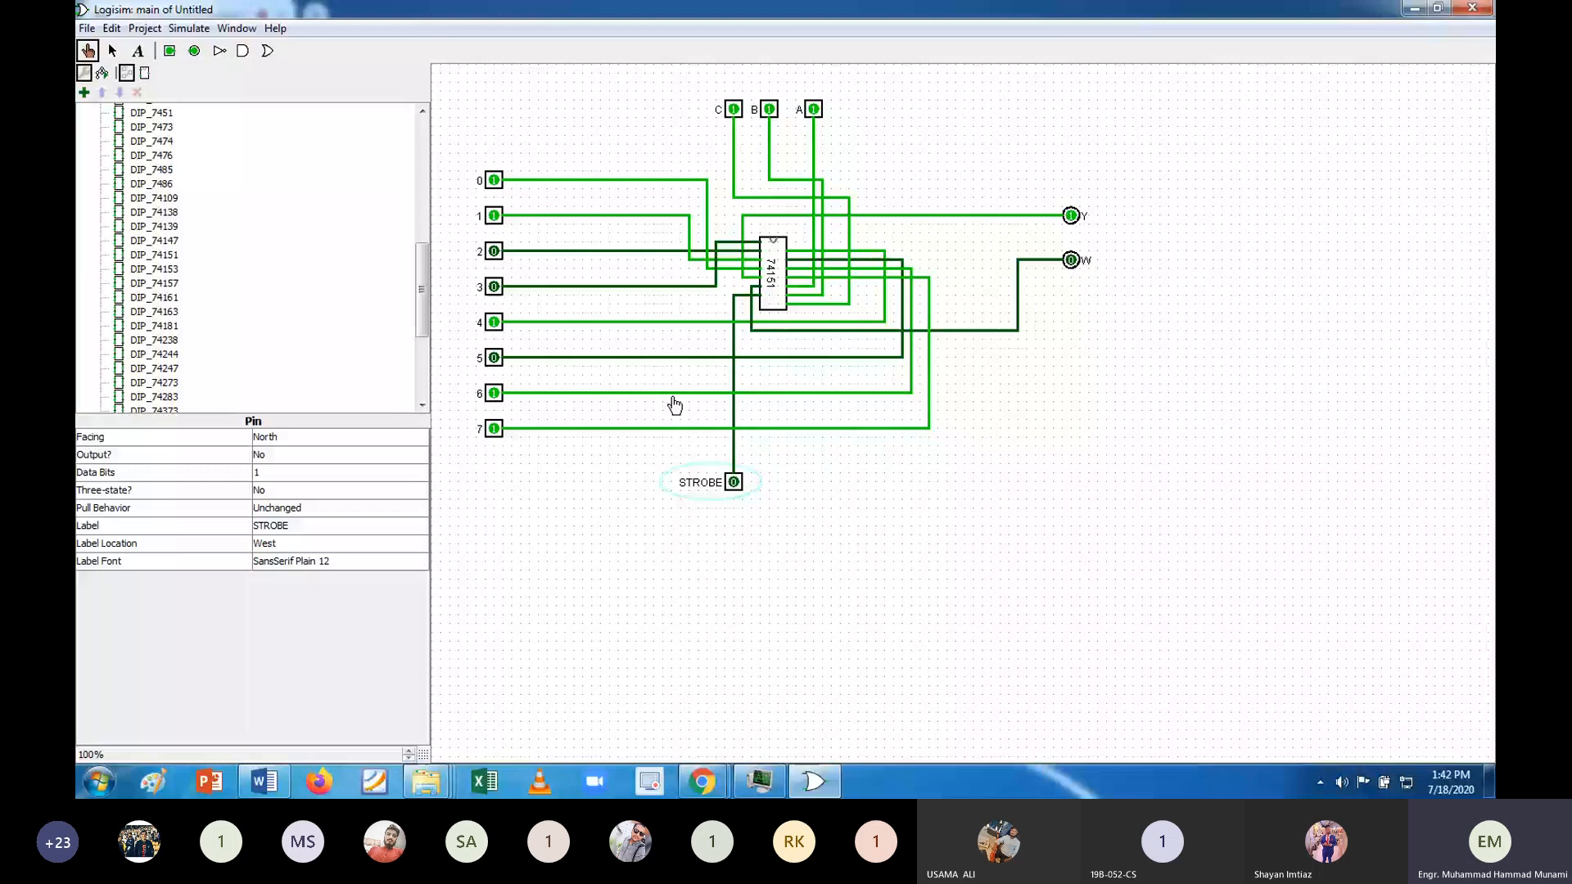
Switch to the Word lab sheet and enter D0 as the Y output for the all-L row of the truth table.
key("alt+Tab")
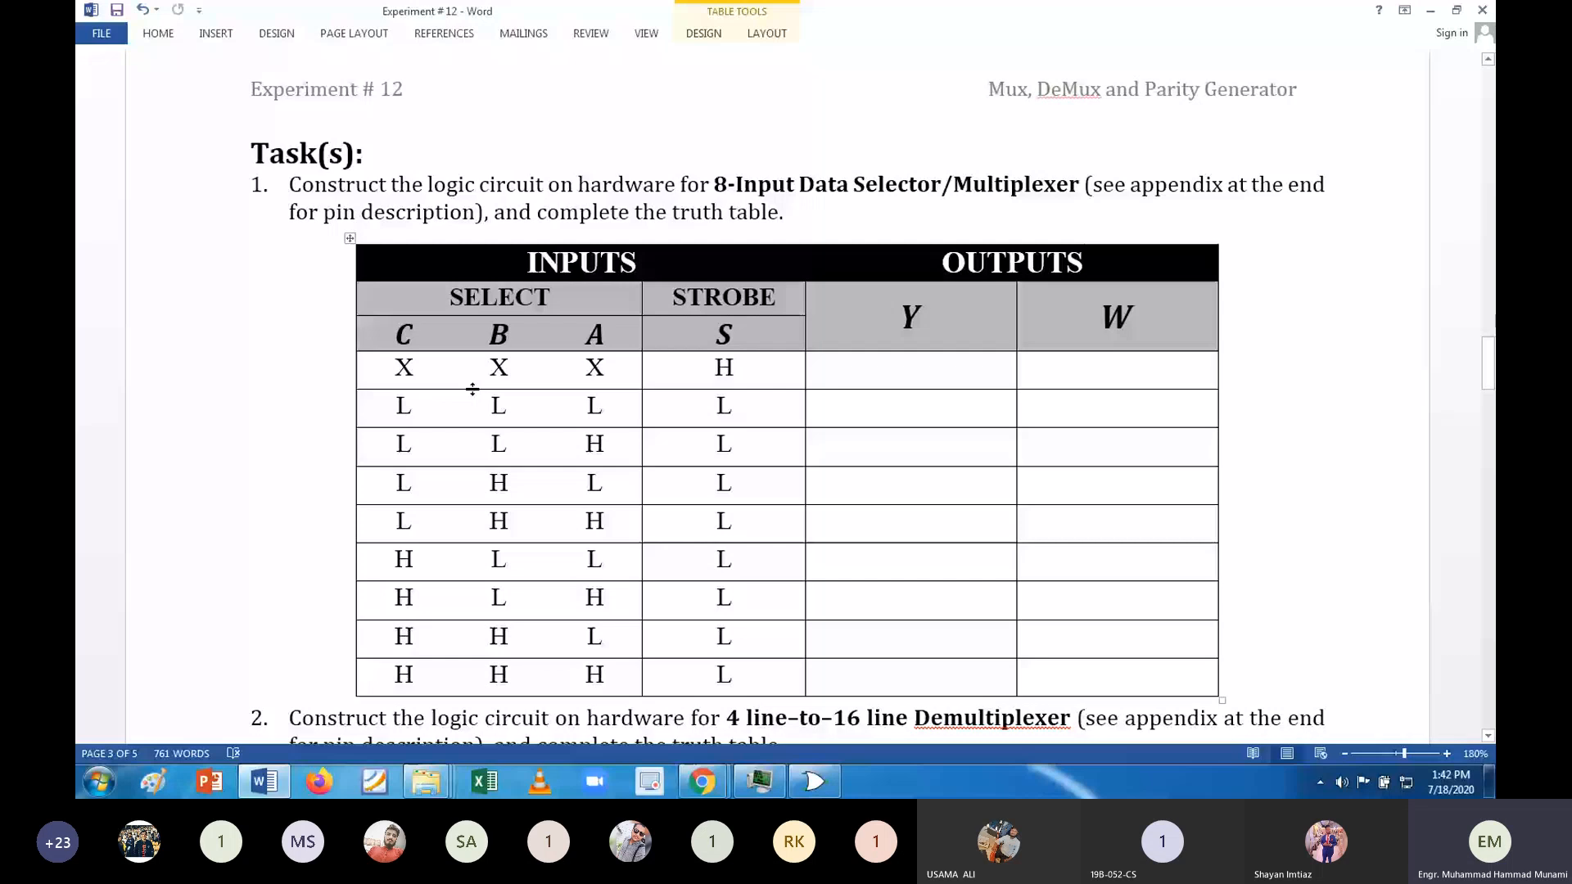
left_click(819, 421)
type("D0")
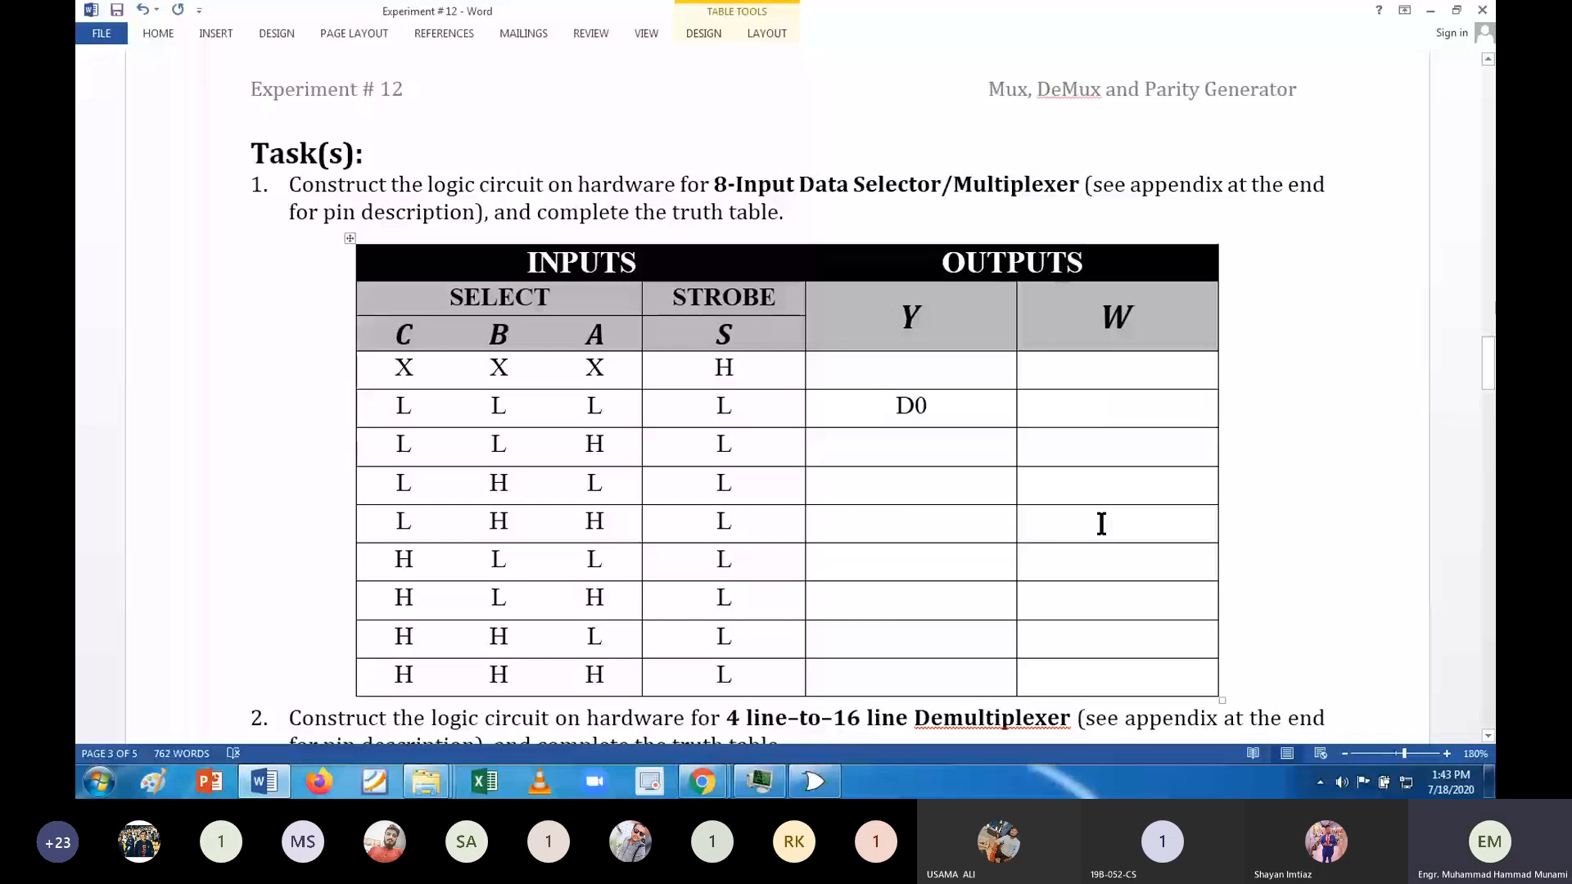
Switch back to Logisim and set data input 0 and select input A to 0.
key("alt+Tab")
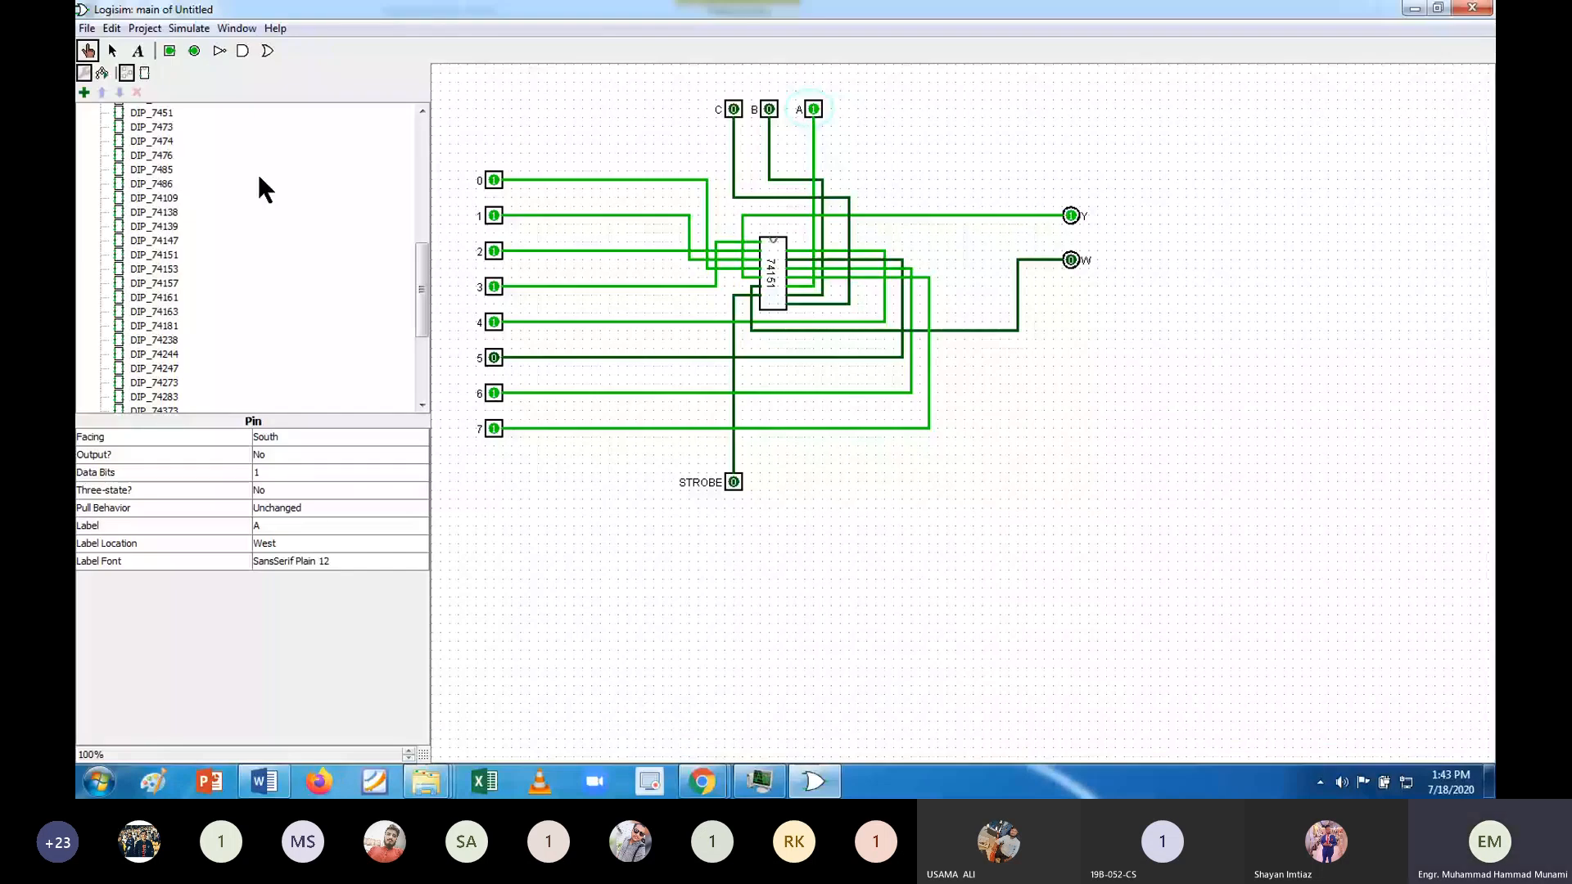
left_click(496, 184)
right_click(494, 184)
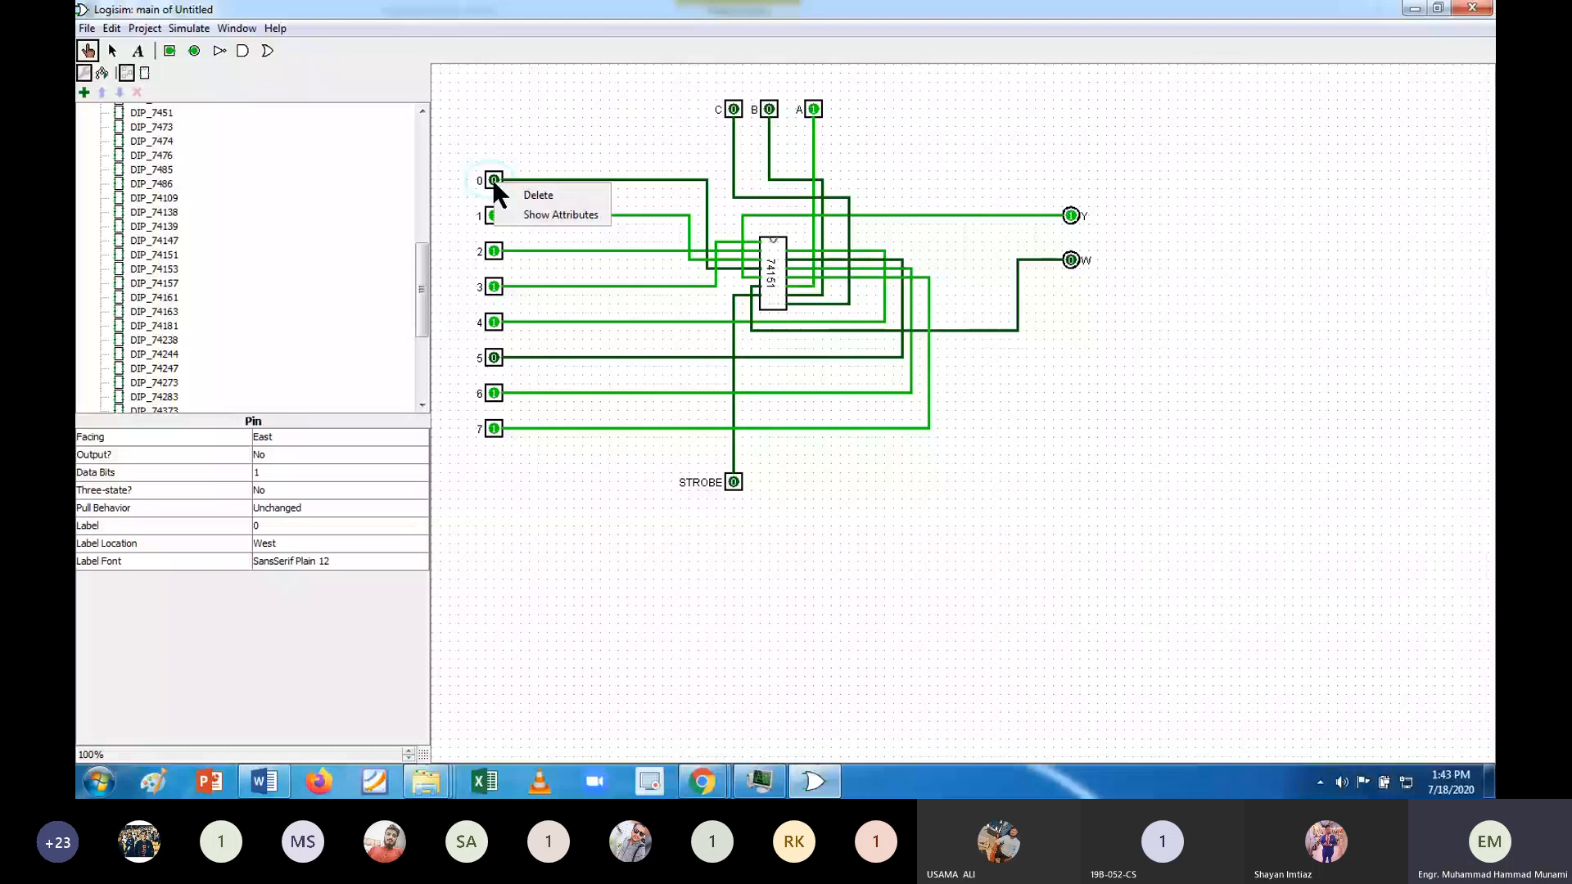
left_click(812, 108)
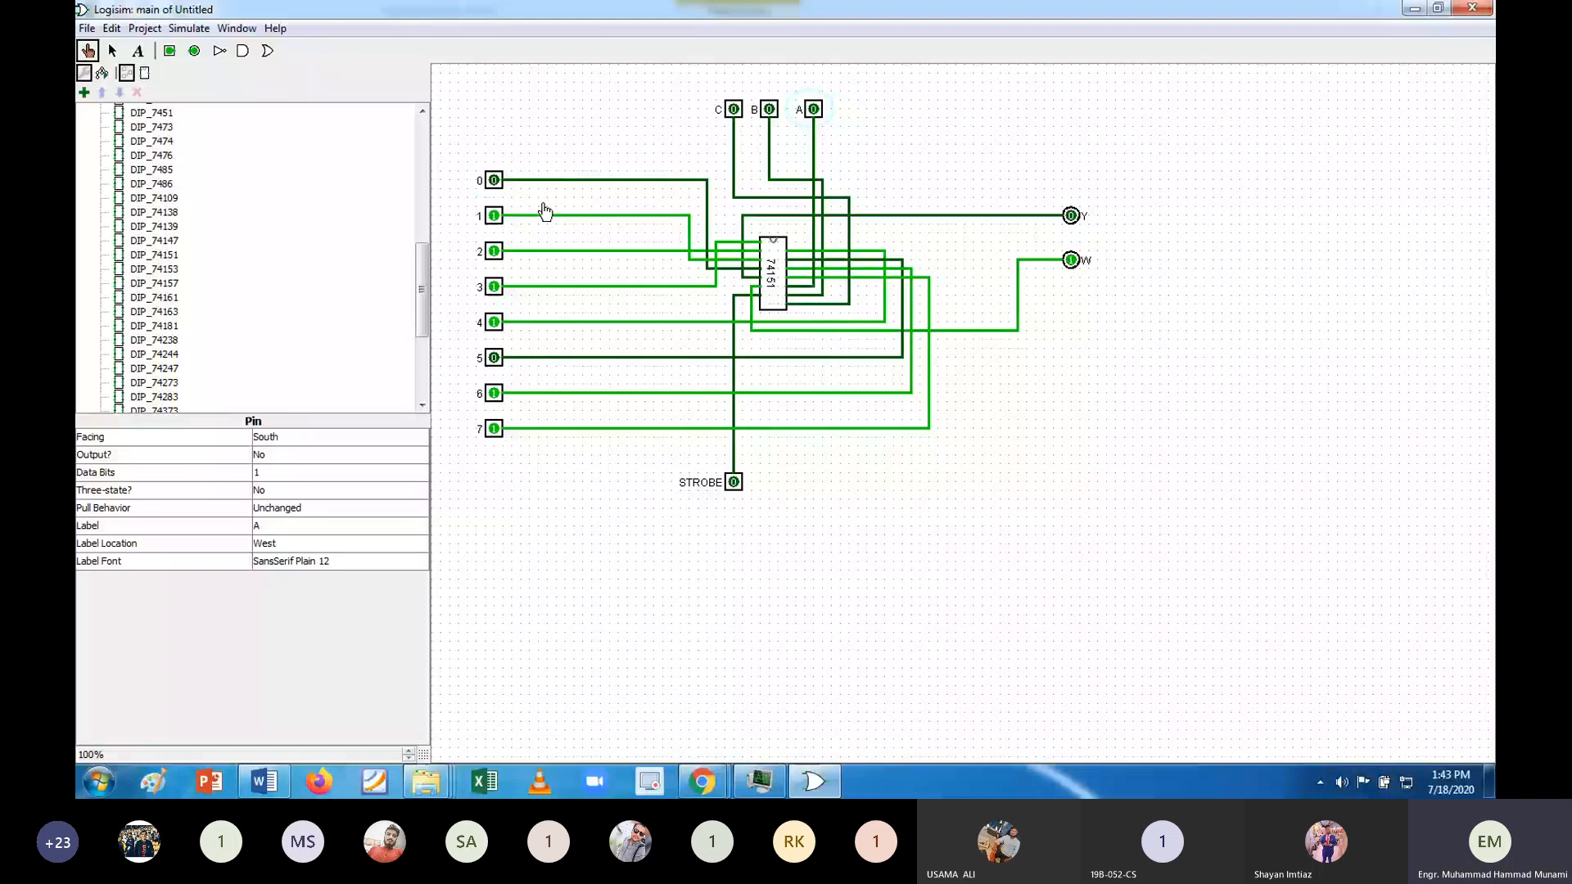
Toggle data input 0 between 1 and 0 to test the outputs with C, B and A at 0, leaving it at 0.
left_click(495, 181)
right_click(496, 184)
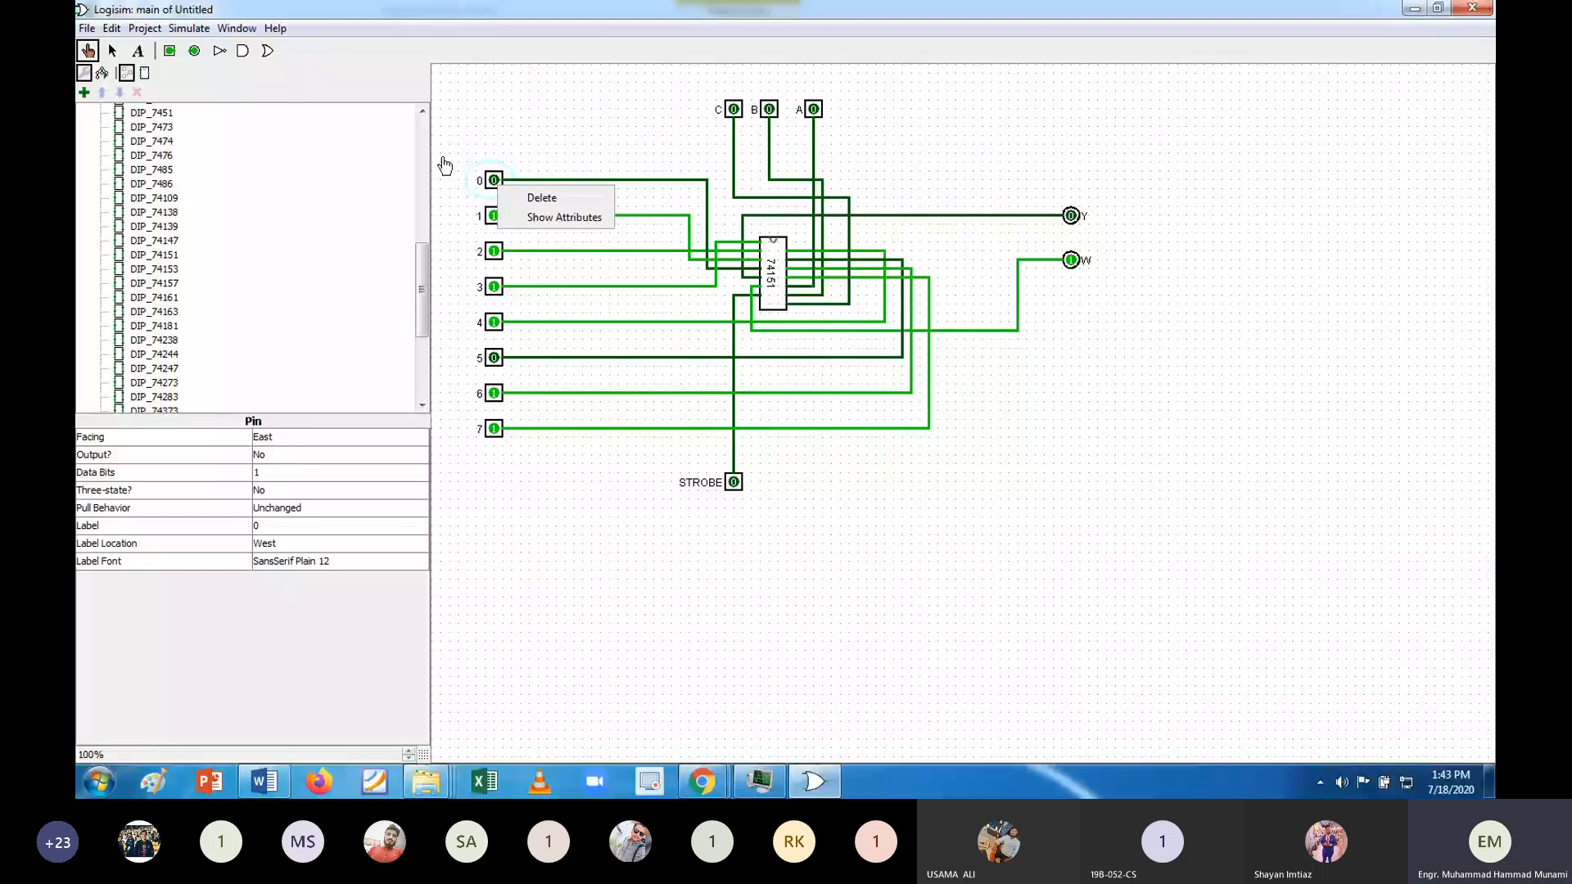
left_click(494, 181)
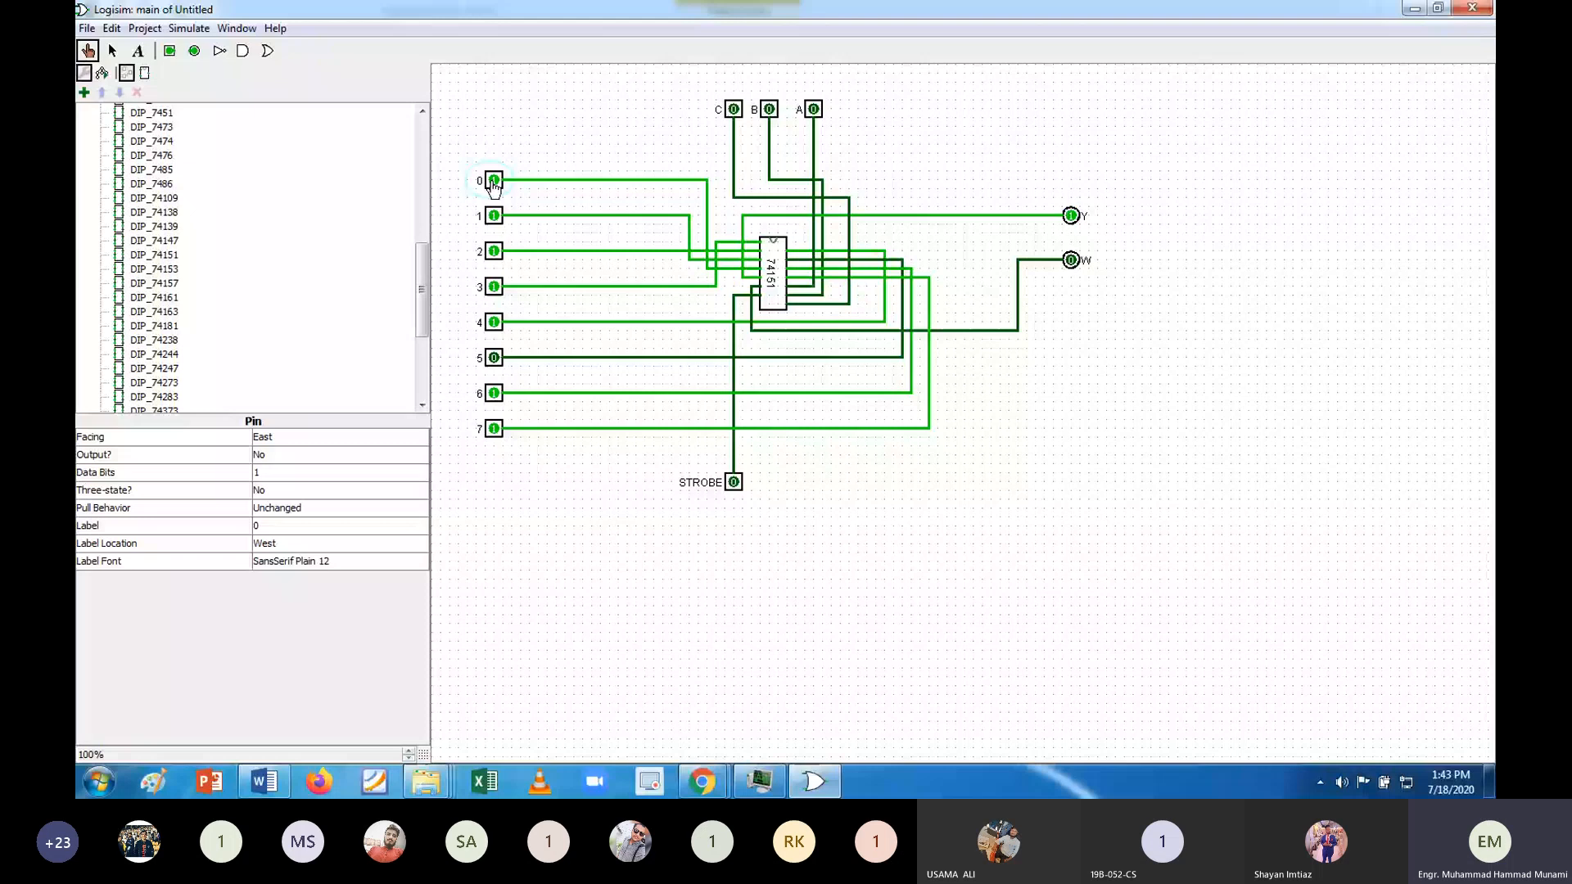
left_click(494, 182)
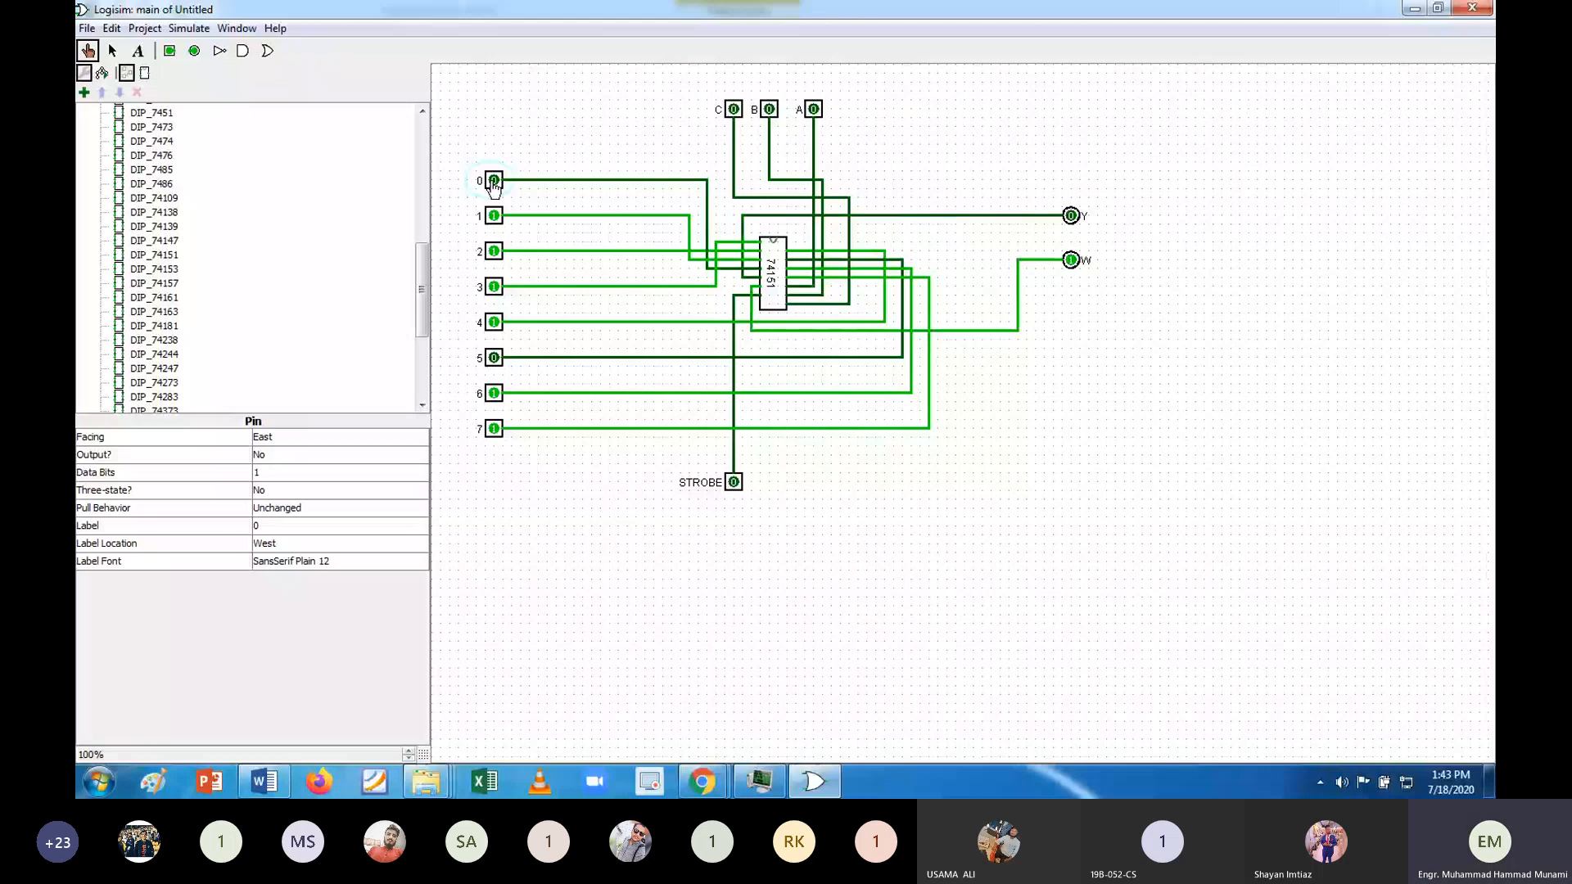
right_click(491, 179)
left_click(506, 138)
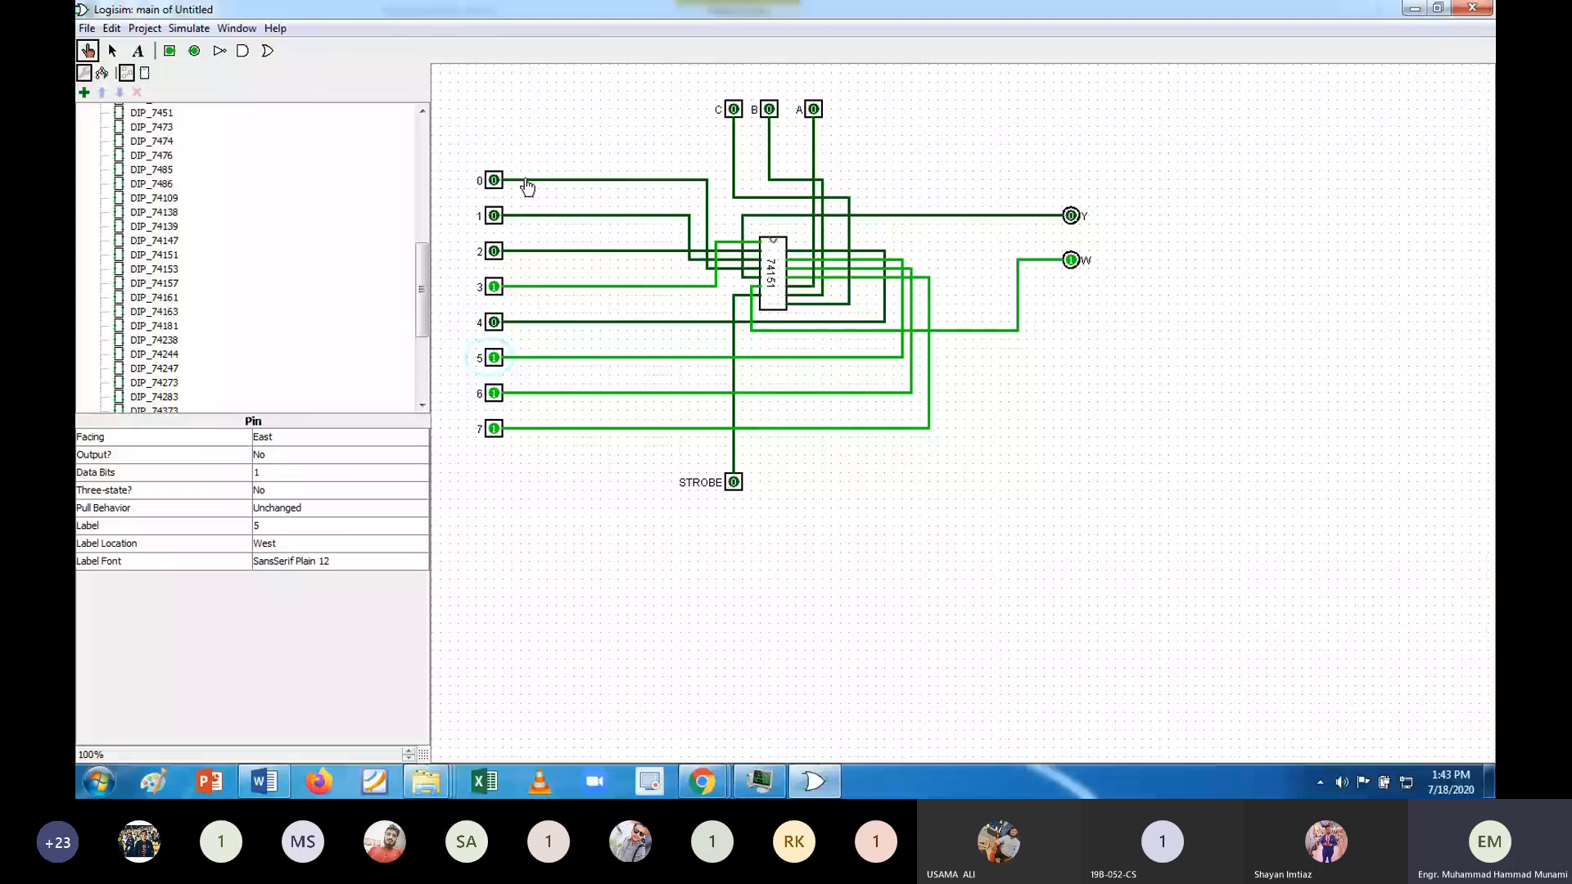
Set select input A and data input 1 to 1 to test the second data channel.
right_click(1001, 215)
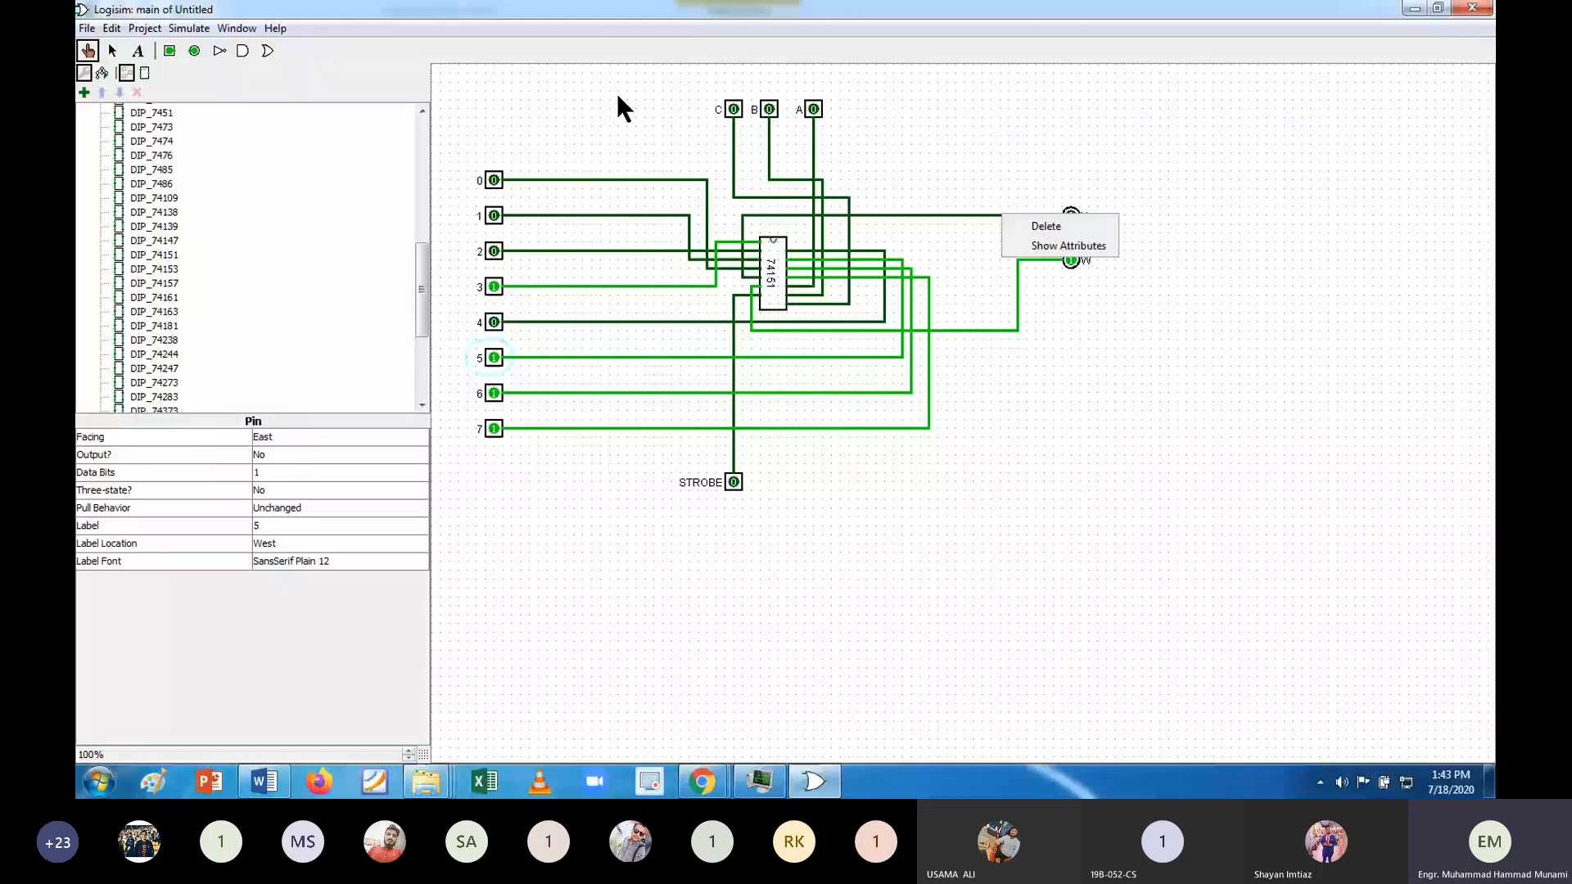
left_click(813, 108)
left_click(496, 216)
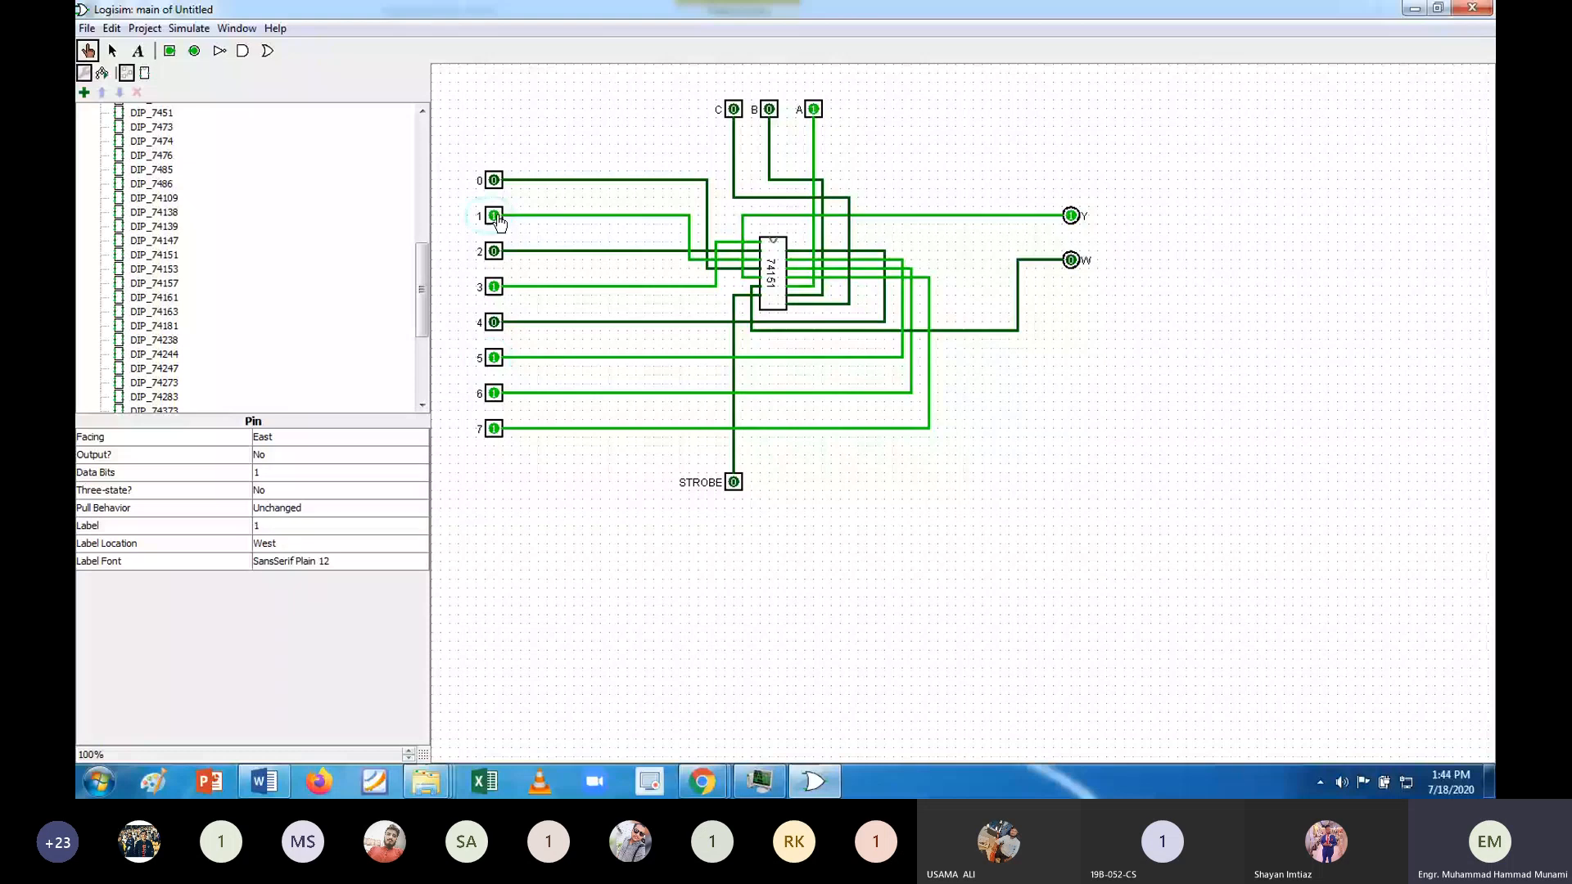
Set data input 1 to 0, and test channel 5 with C and A at 1 by toggling data input 5, leaving it at 1.
left_click(497, 217)
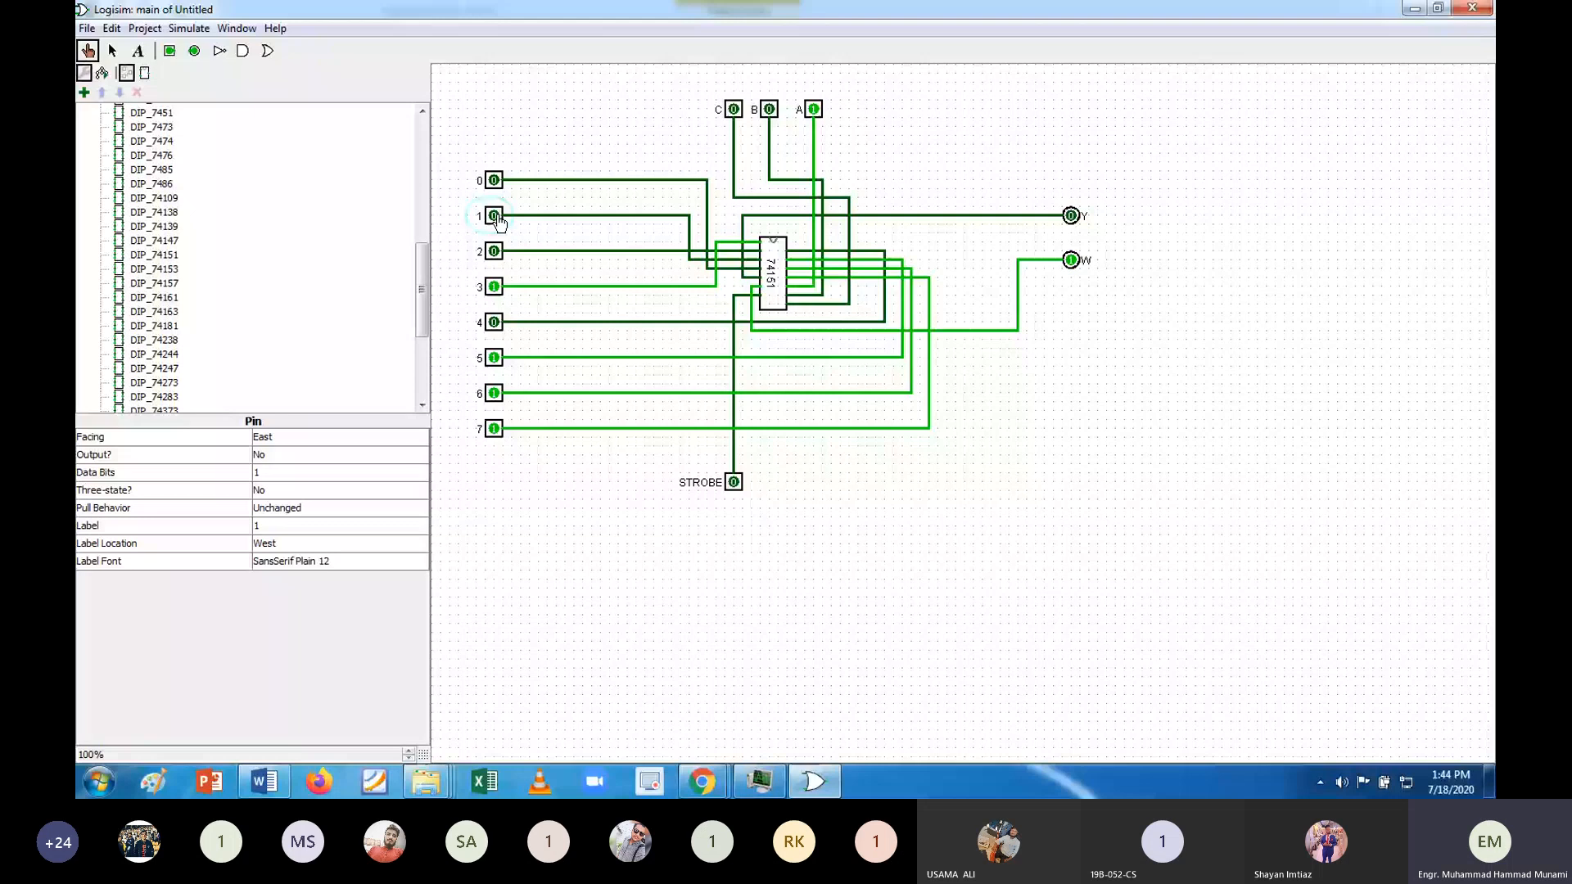
left_click(496, 359)
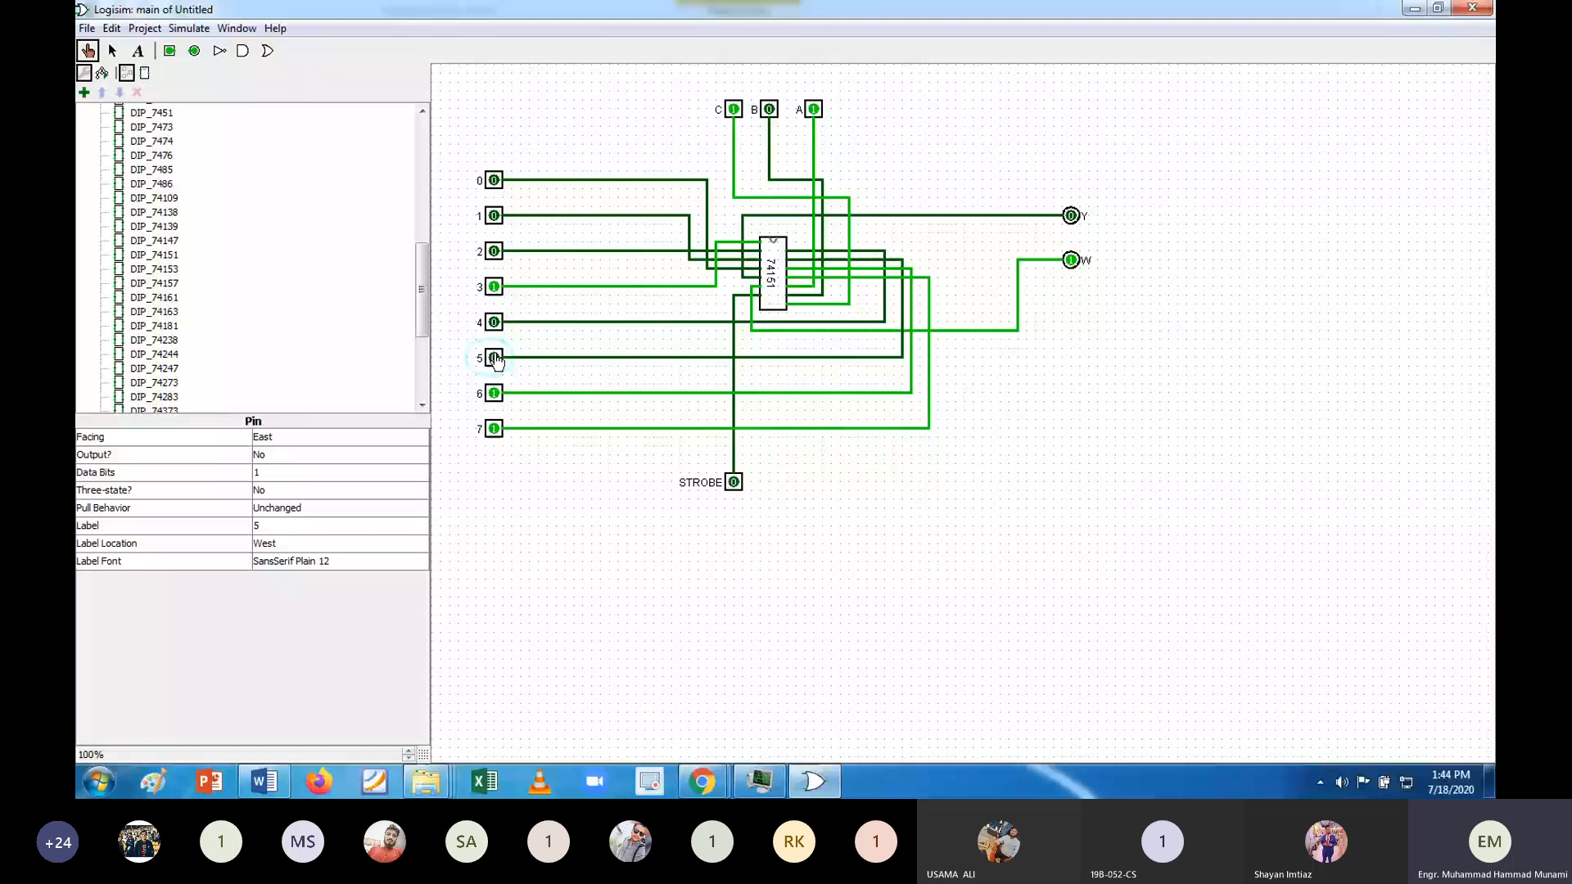
left_click(495, 359)
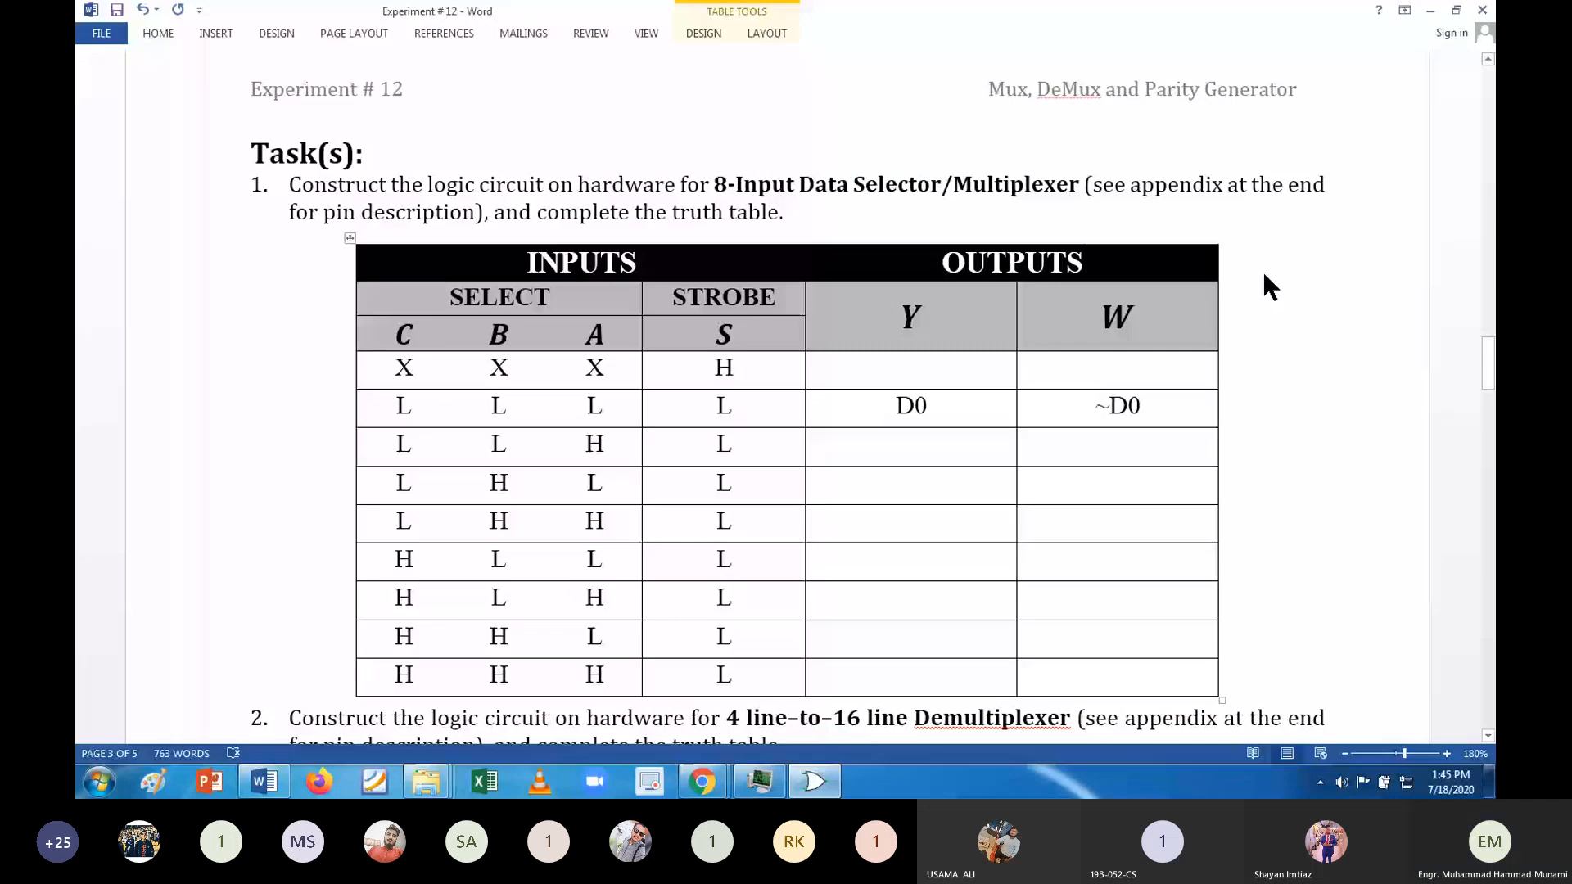
In the Word truth table, enter Y outputs D1, D2 and D3 for rows LLH, LHL and LHH, and D7 for the HHH row.
type("D1")
key("Down")
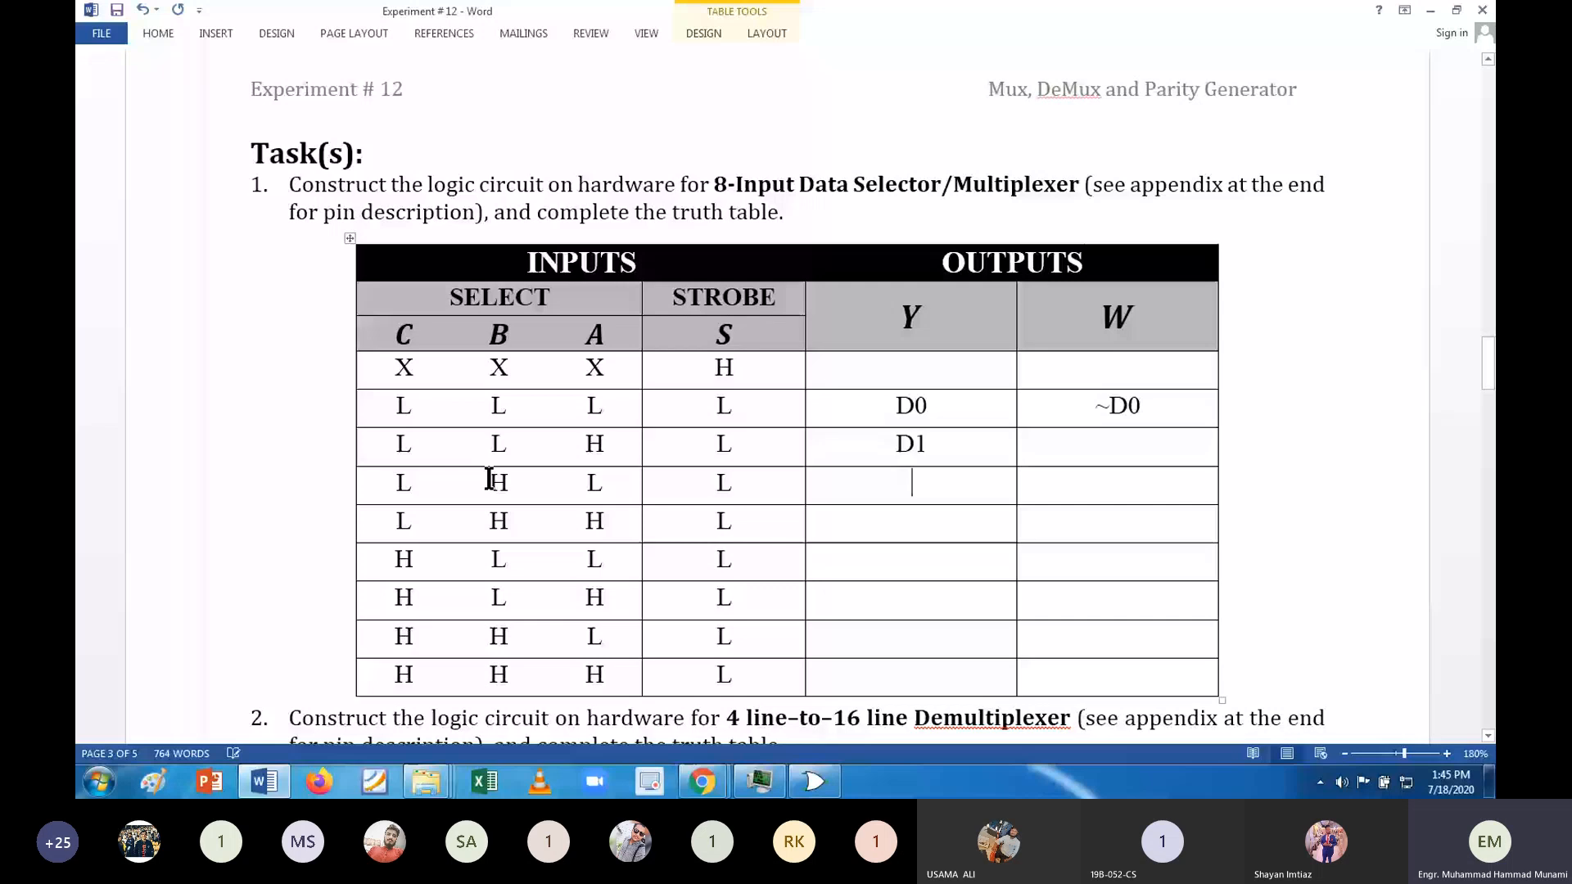
type("D2")
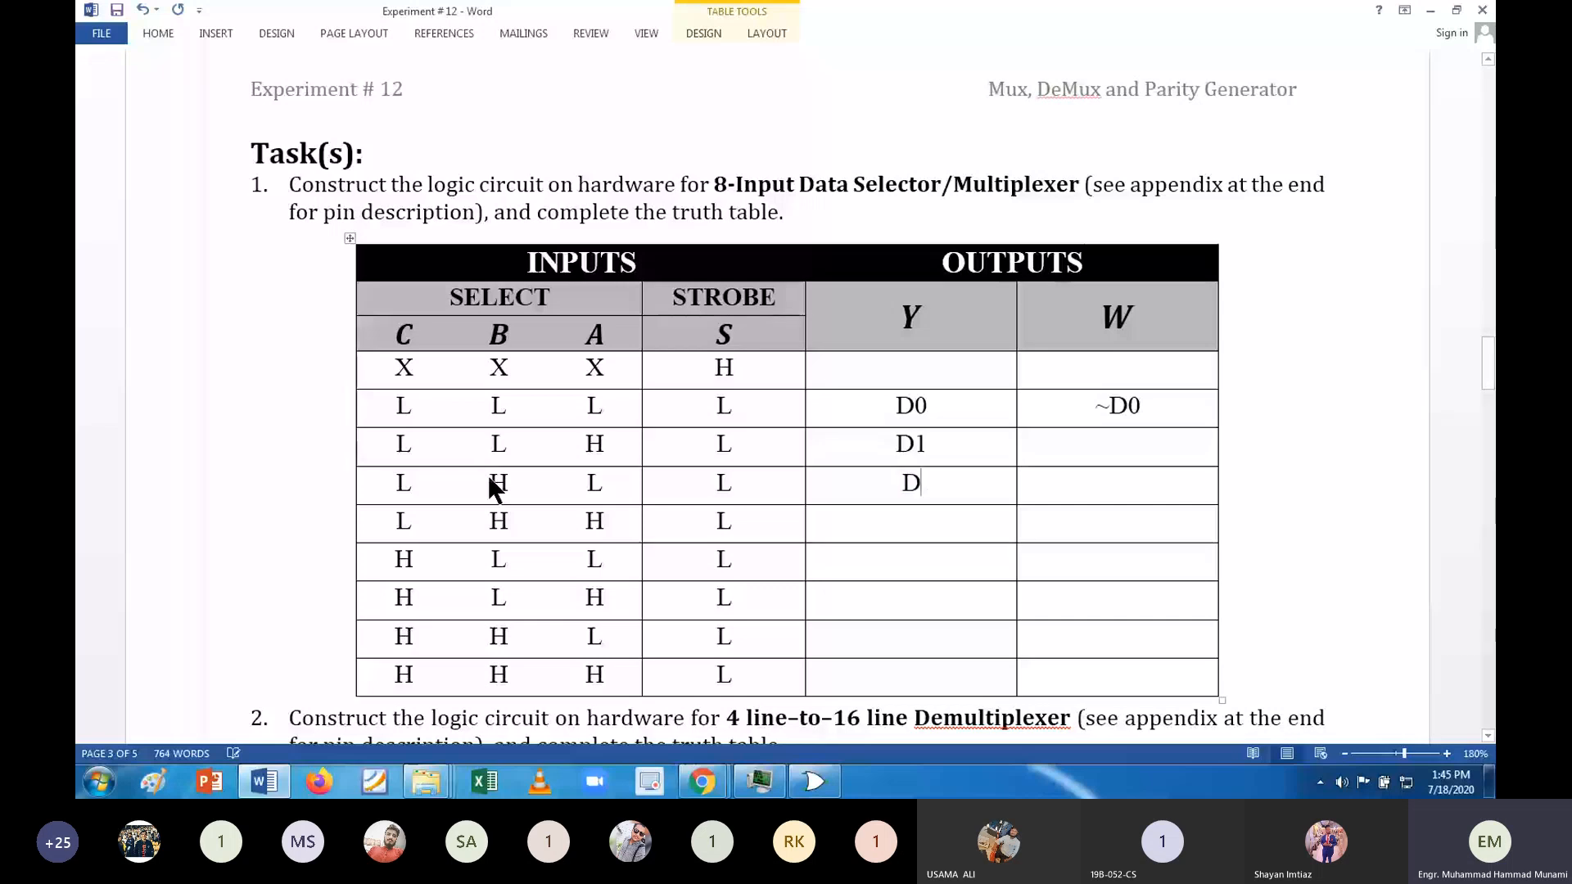
key("Down")
type("D3")
left_click(891, 682)
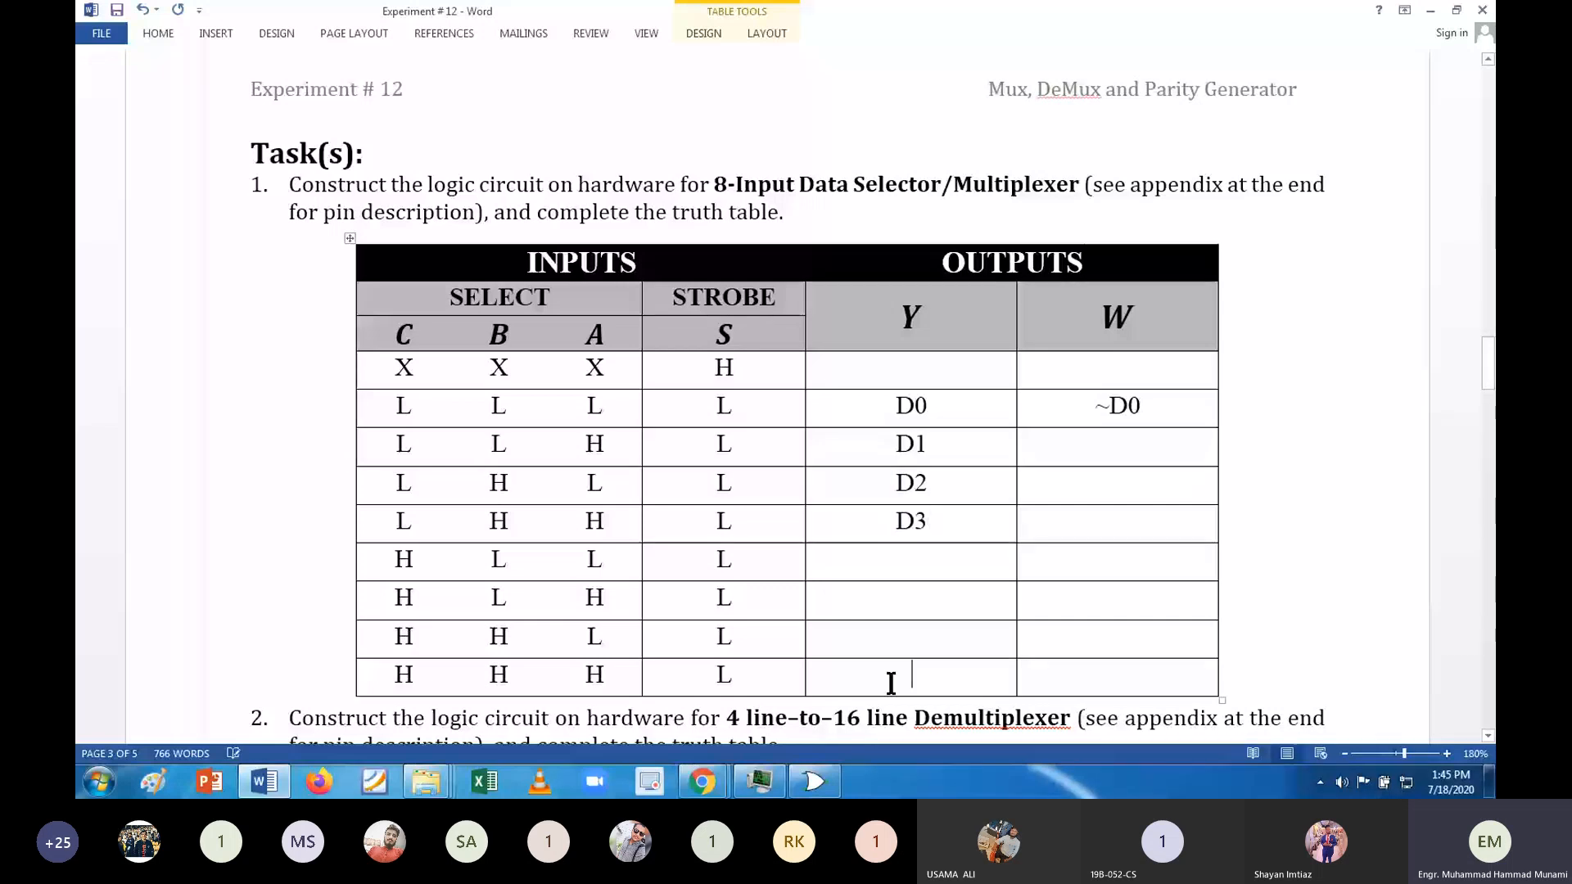
type("D7")
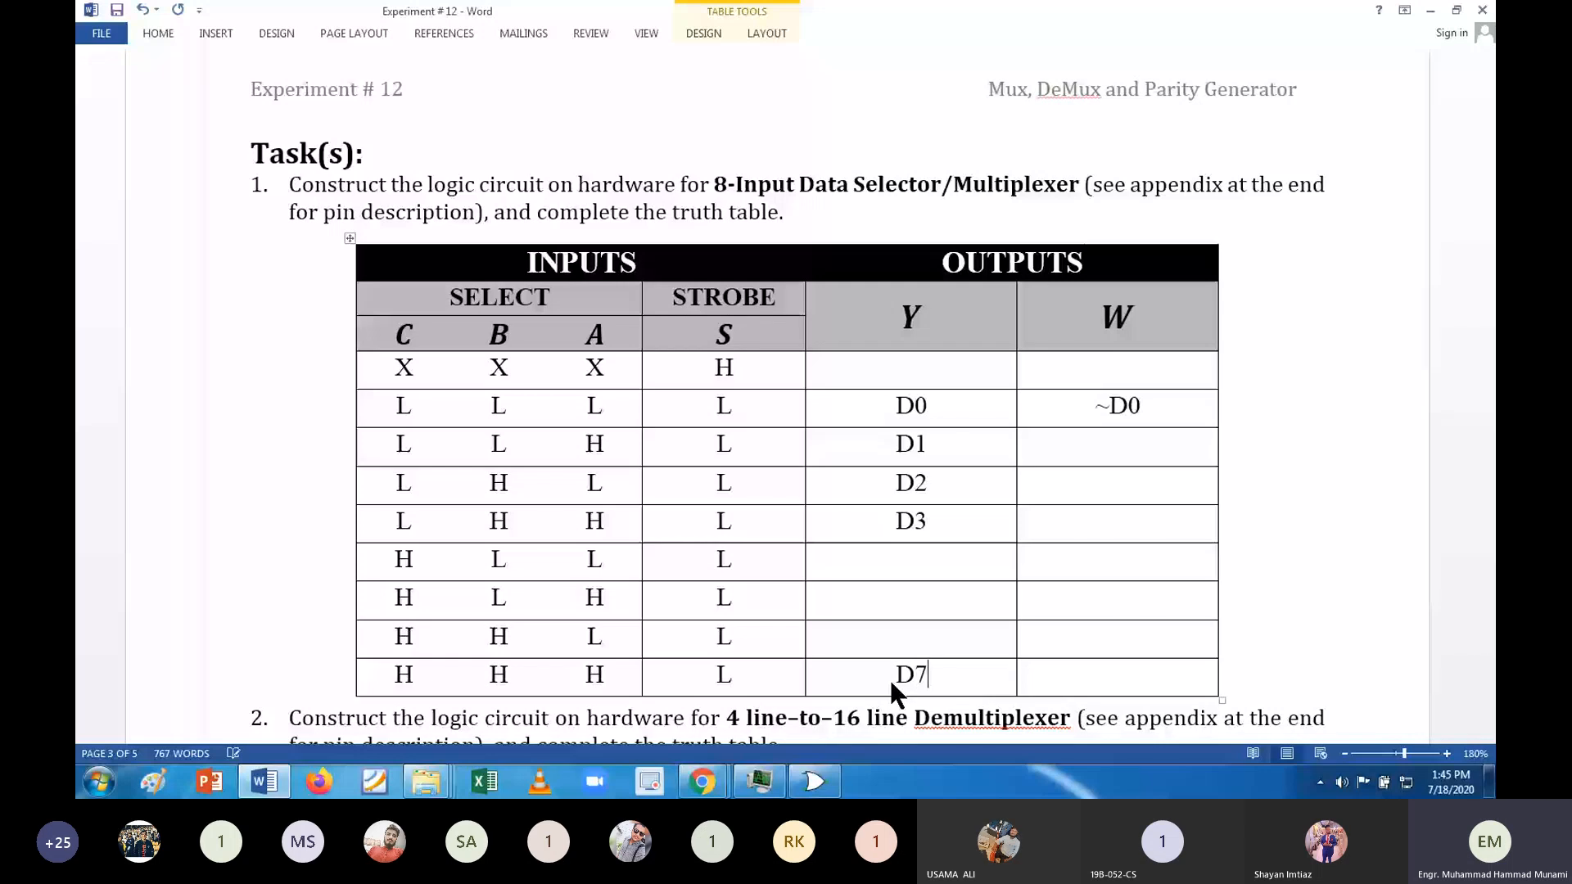
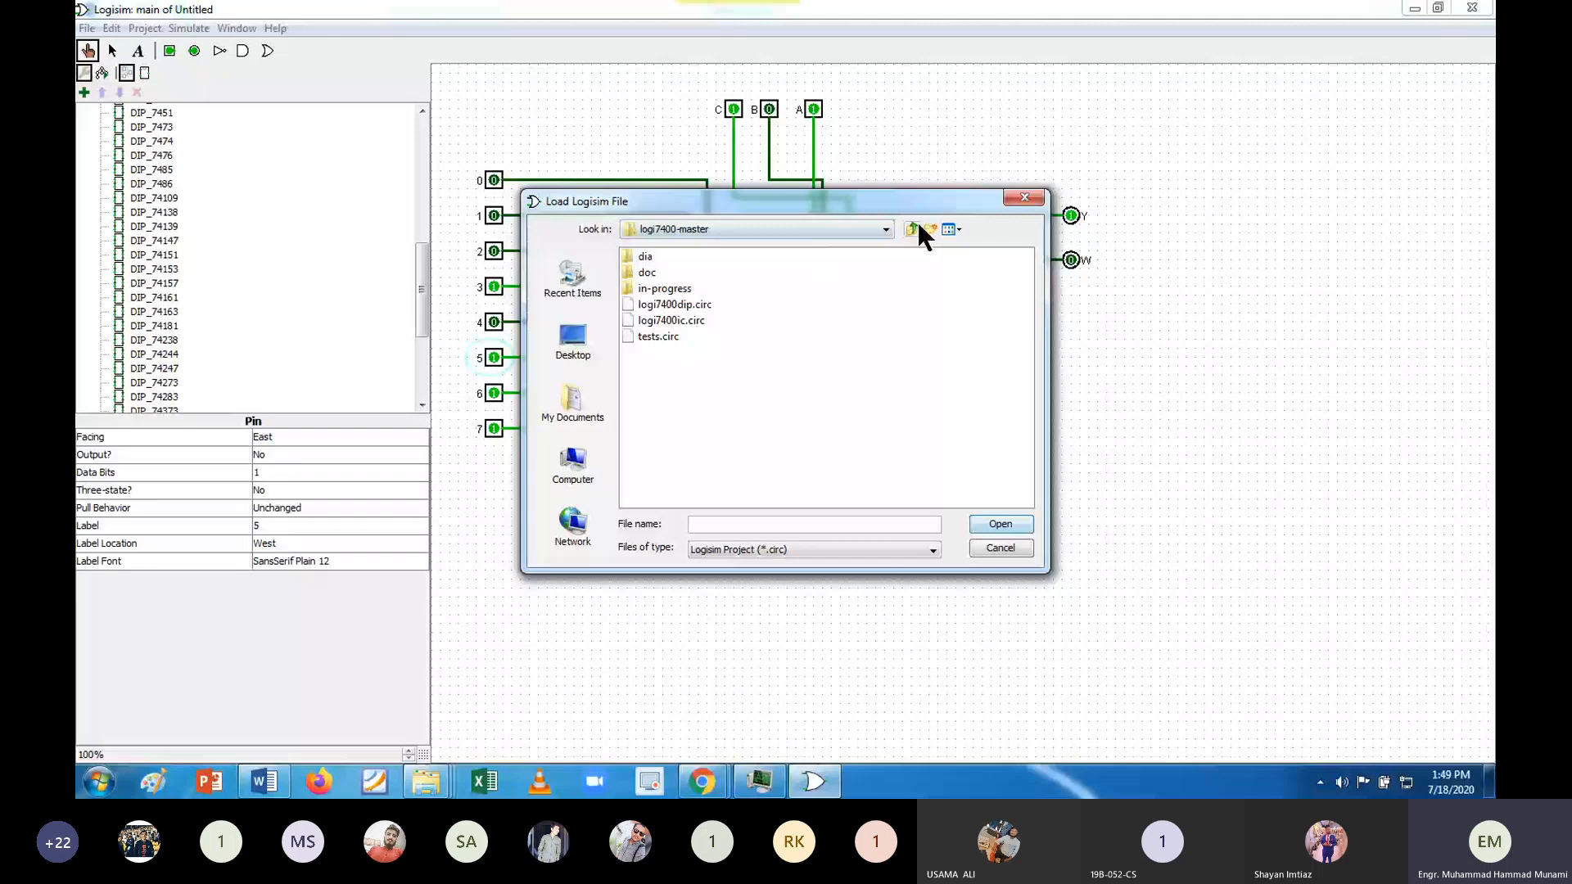
In Logisim, load the library file DIP_74x.circ from the L8cpu-master folder and expand its component list.
left_click(916, 228)
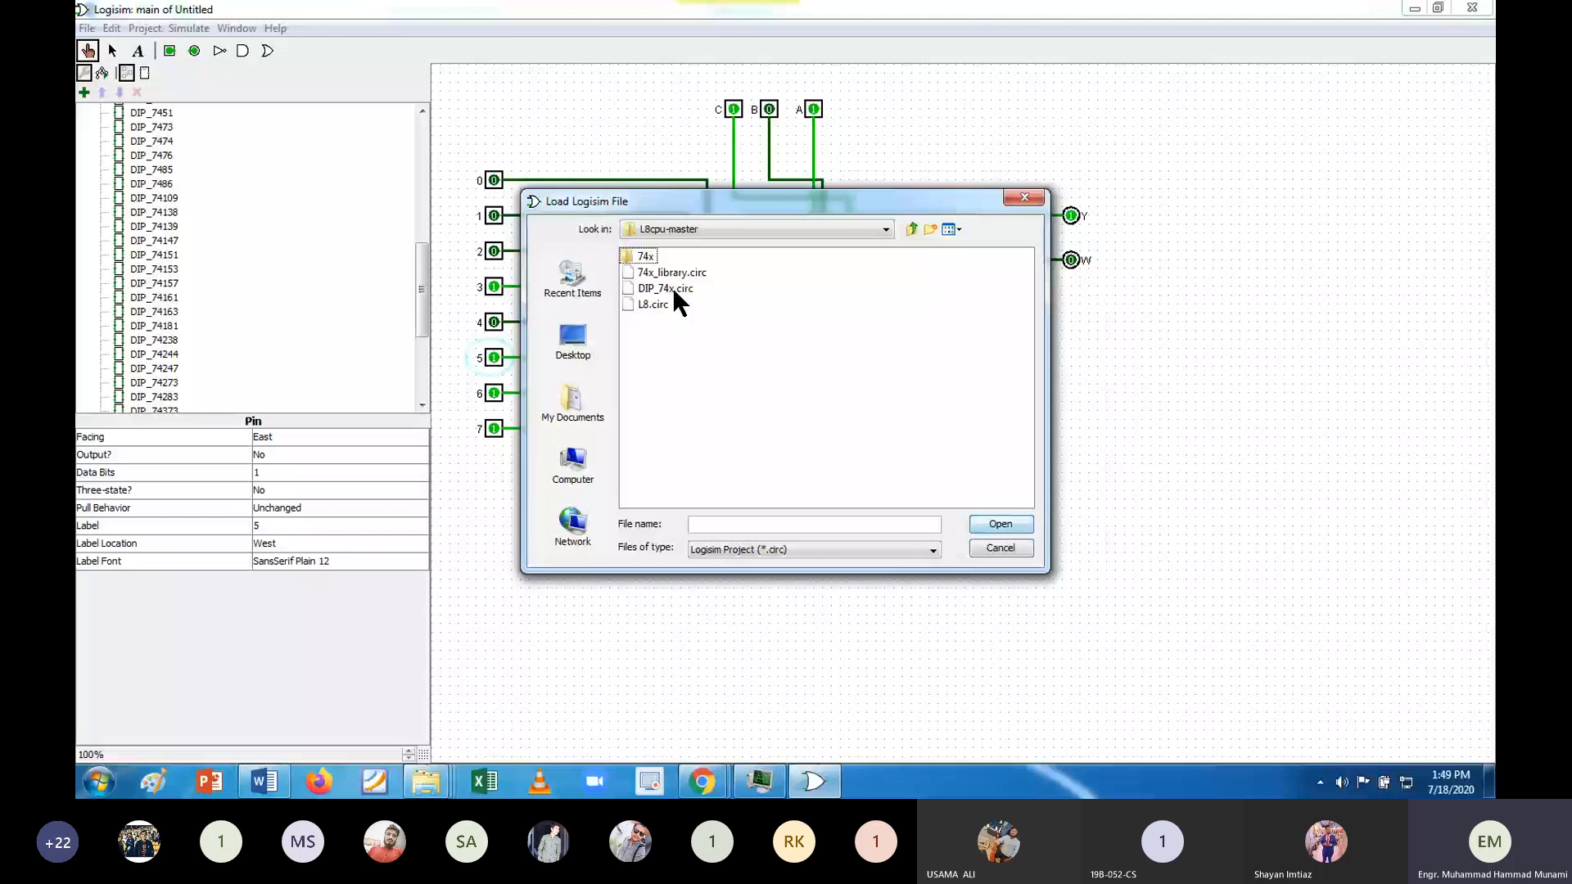
left_click(663, 289)
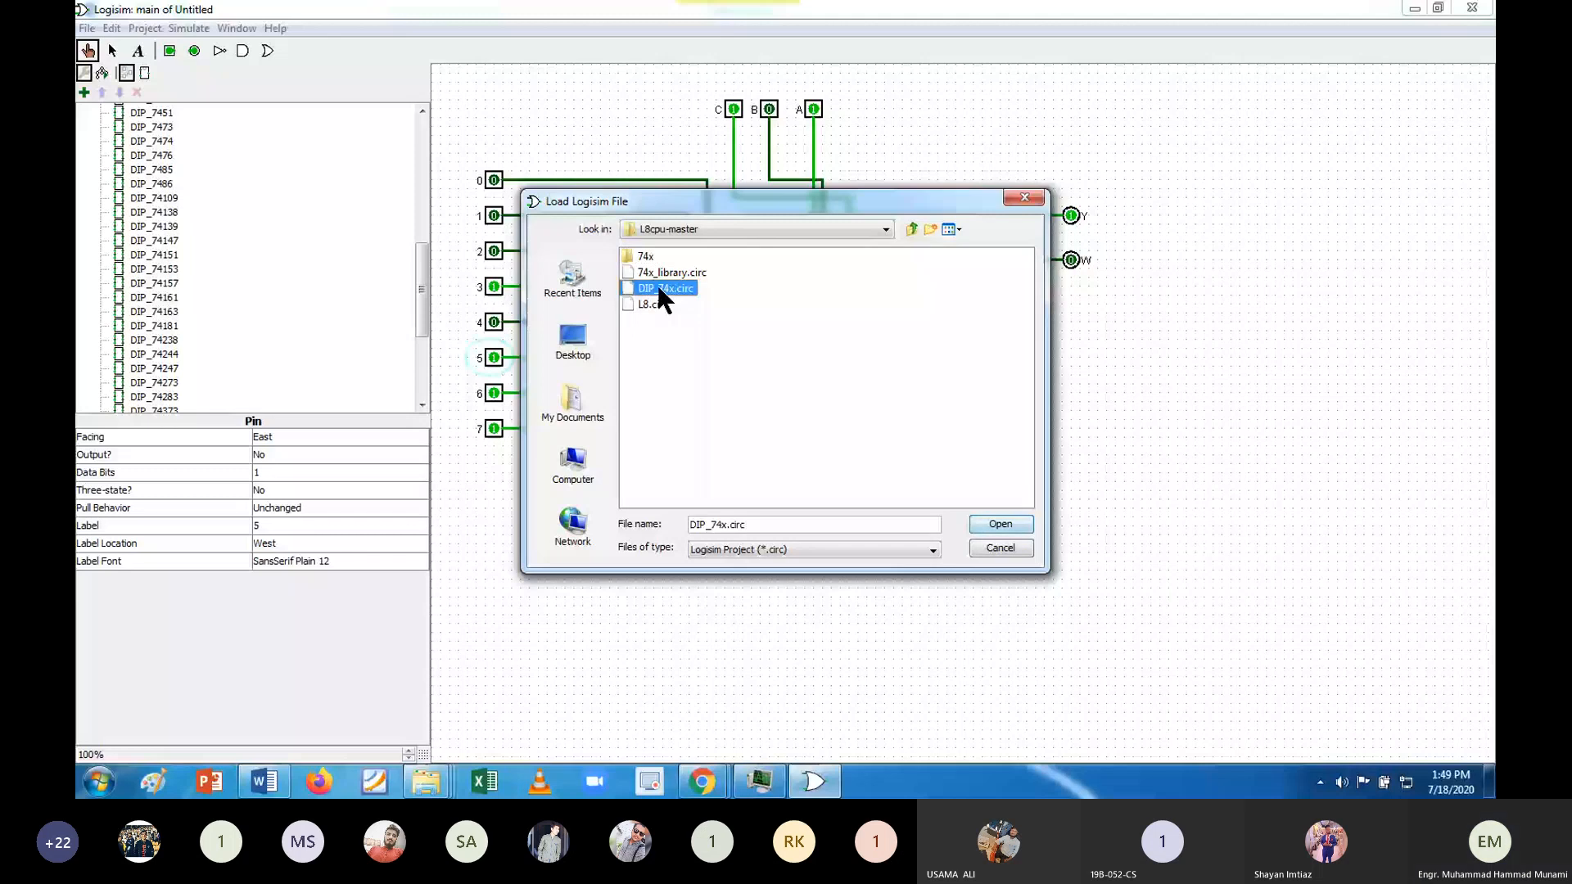
left_click(1007, 529)
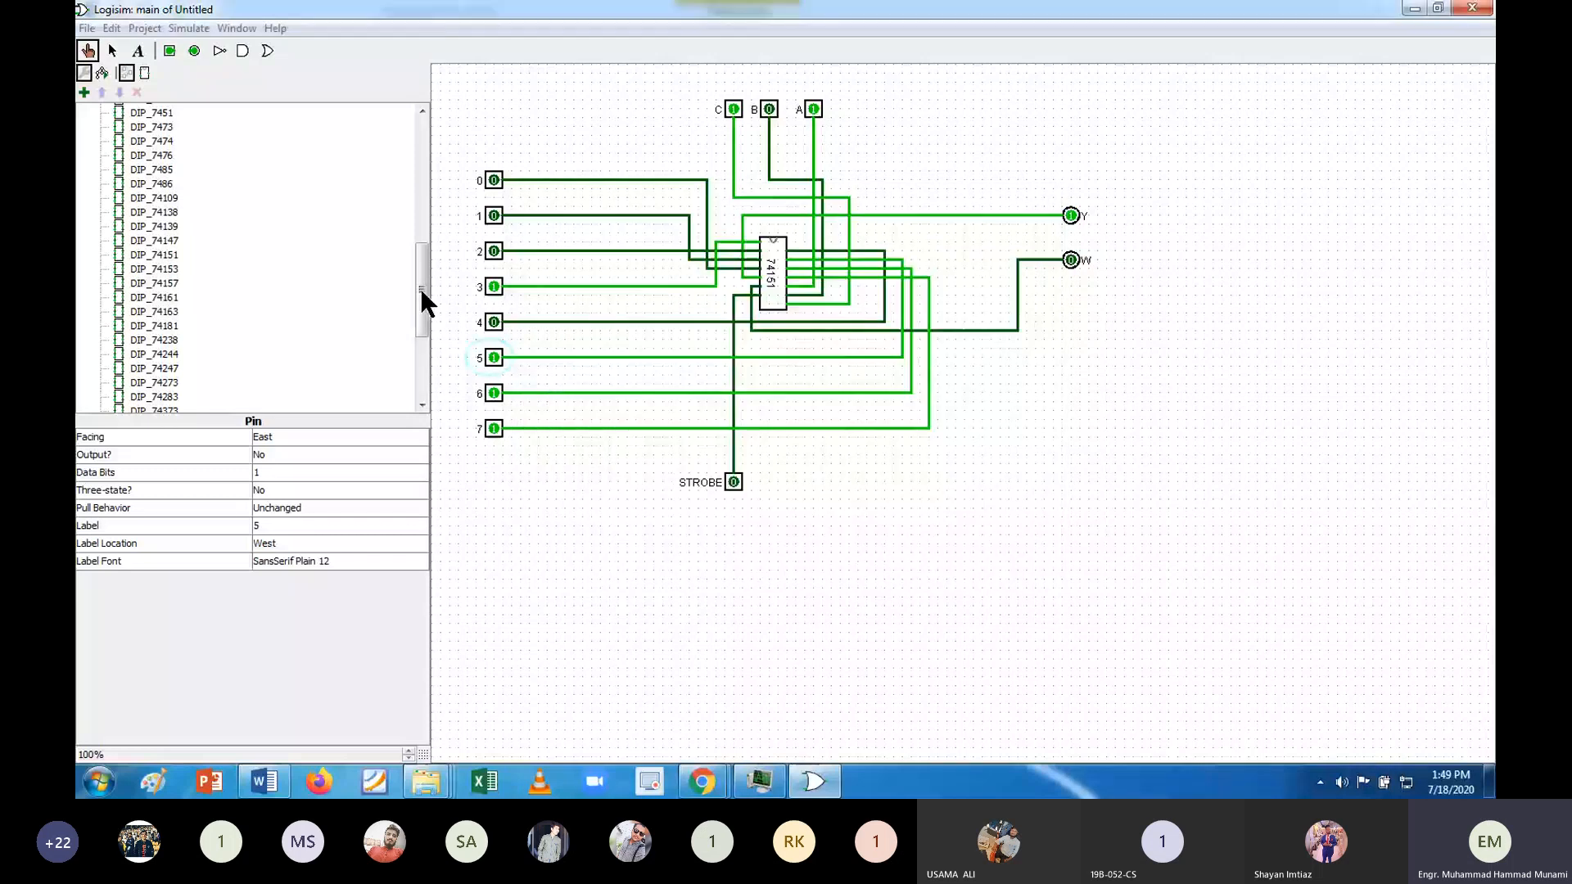
left_click(83, 252)
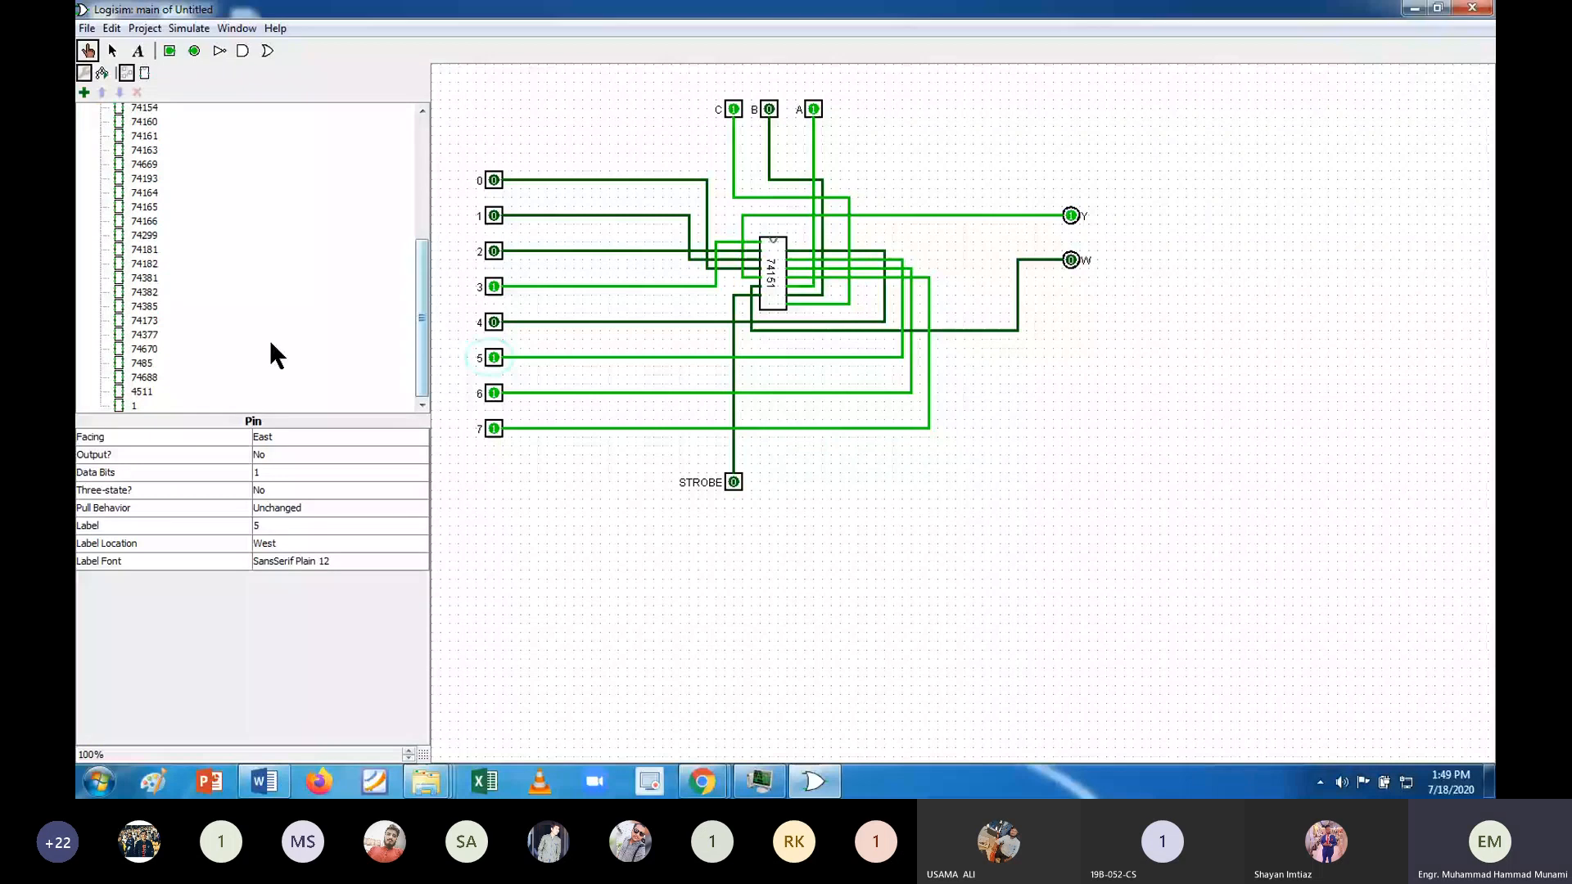
Place a 74154 chip on the empty canvas area beyond the multiplexer circuit.
scroll(134, 280, "down", 3)
left_click(111, 28)
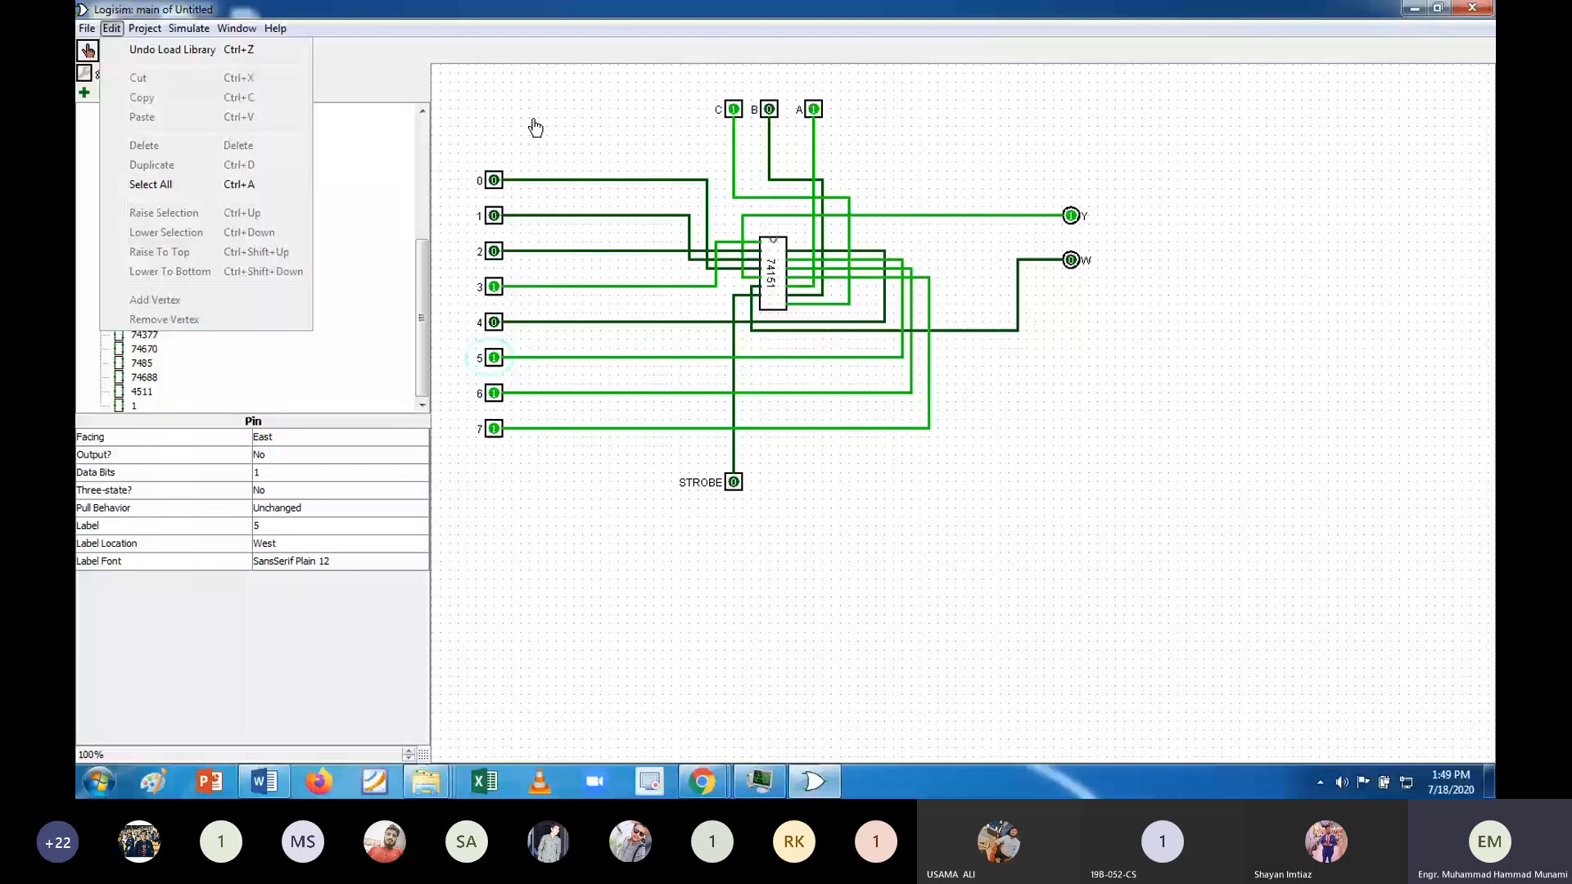
left_click(536, 127)
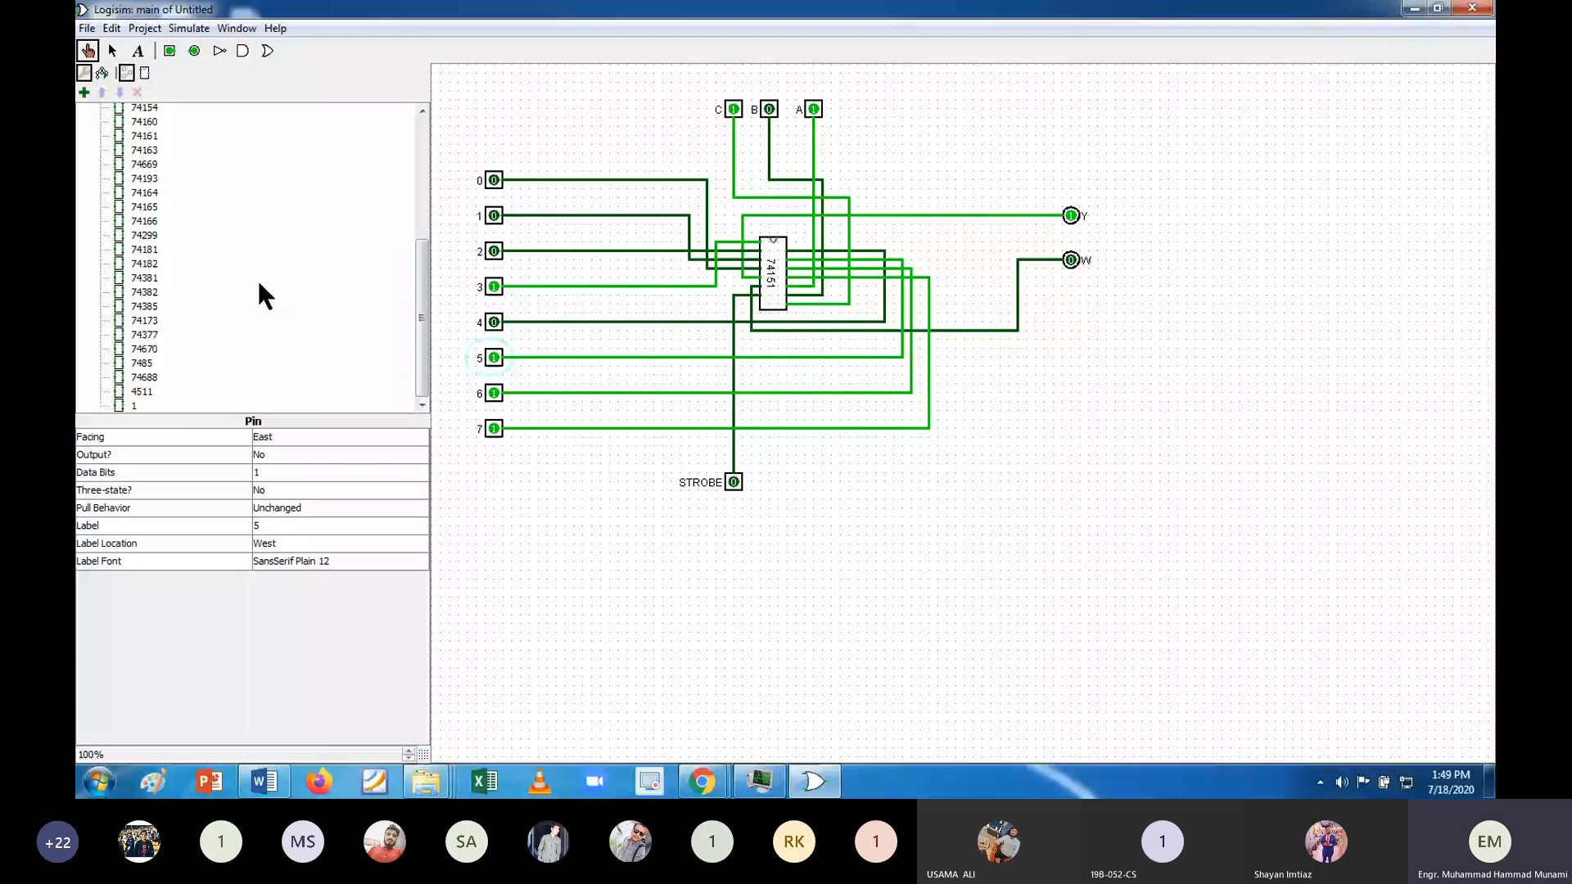
left_click(144, 108)
left_click(1257, 452)
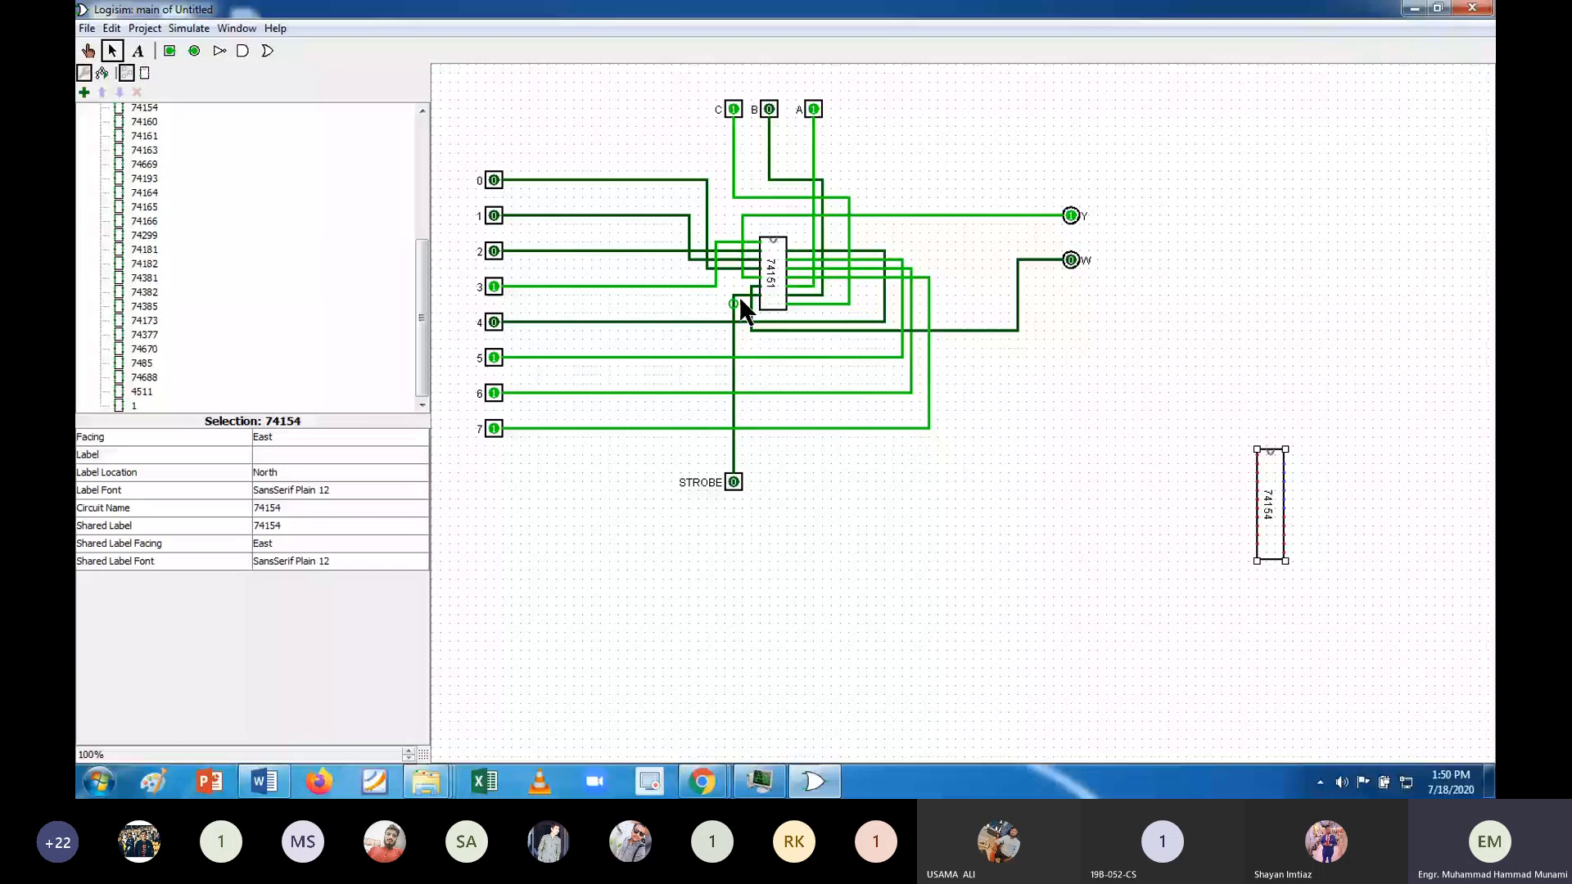
Delete the 74151 chip and the bent connecting wires around its former position.
left_click(773, 274)
key("Delete")
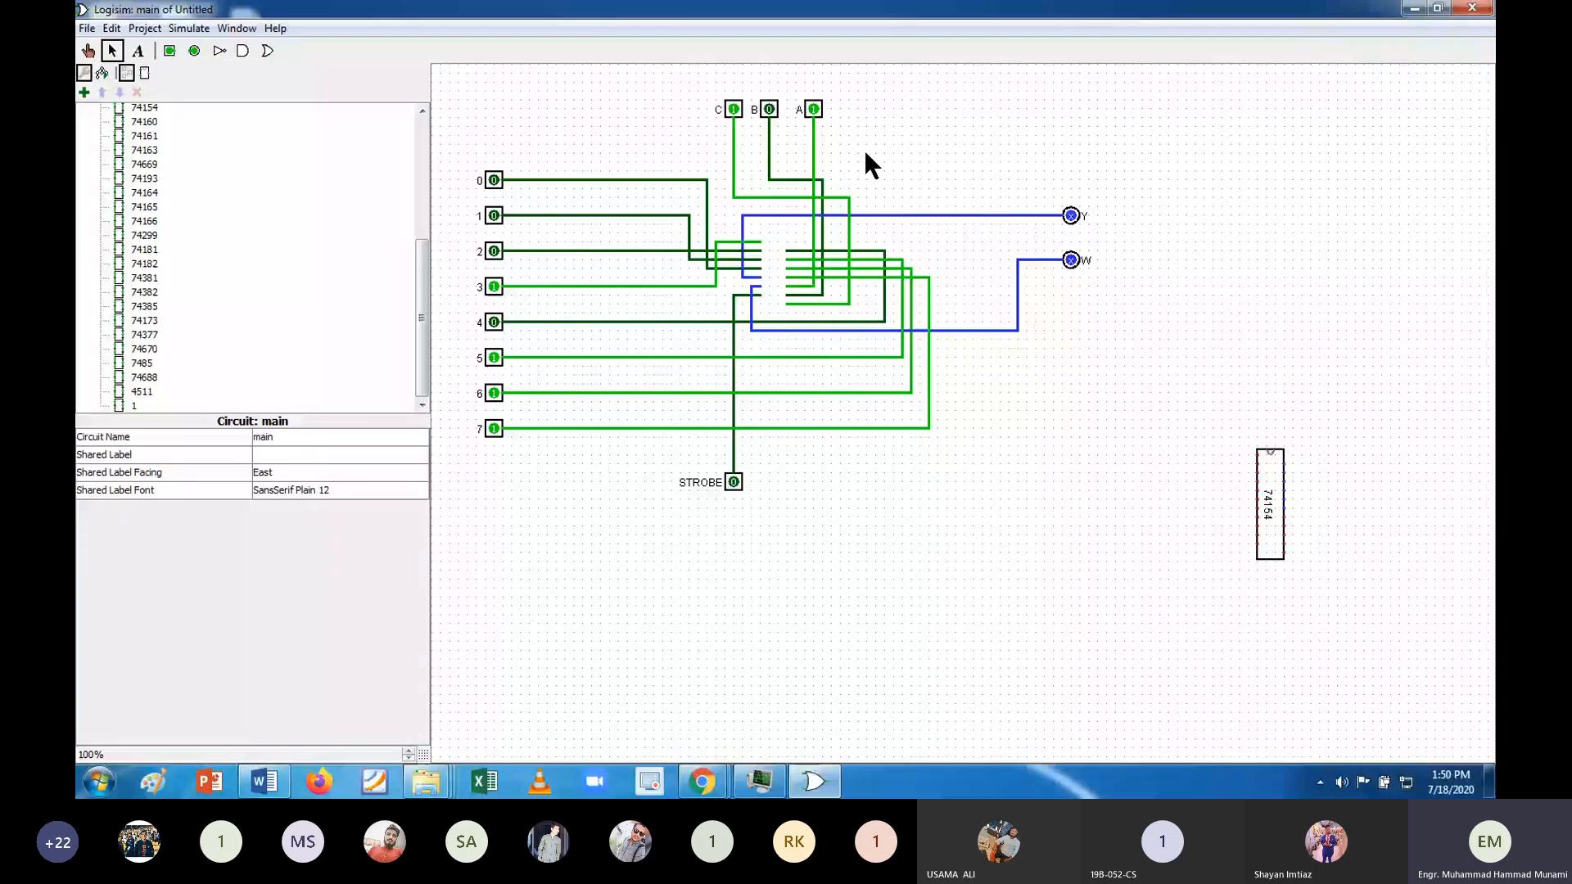
left_click_drag(865, 153, 636, 353)
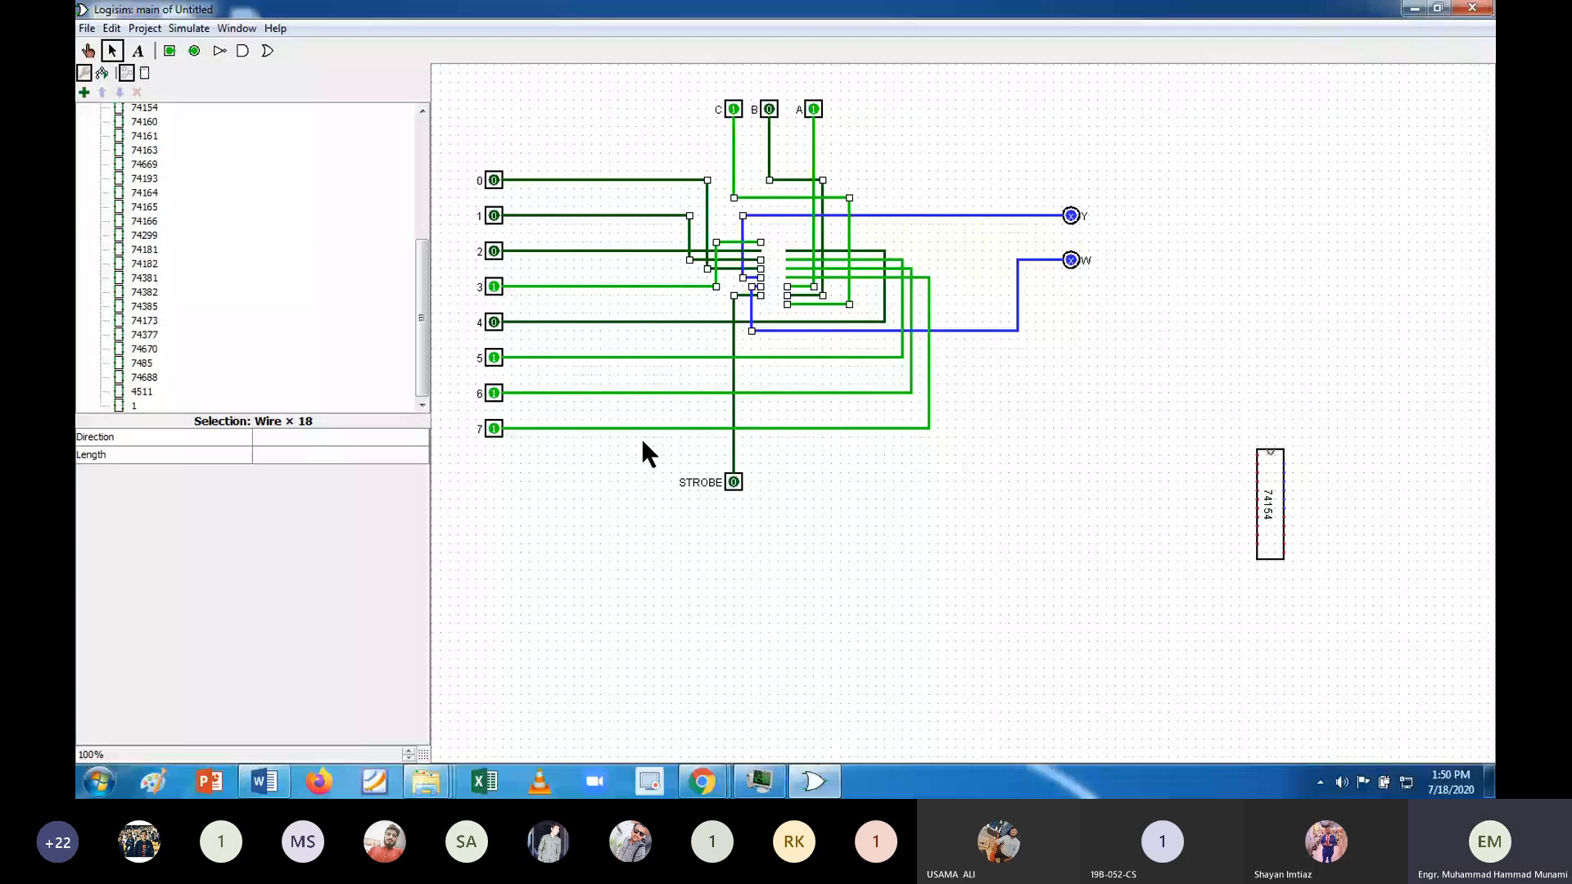
left_click_drag(524, 153, 1034, 452)
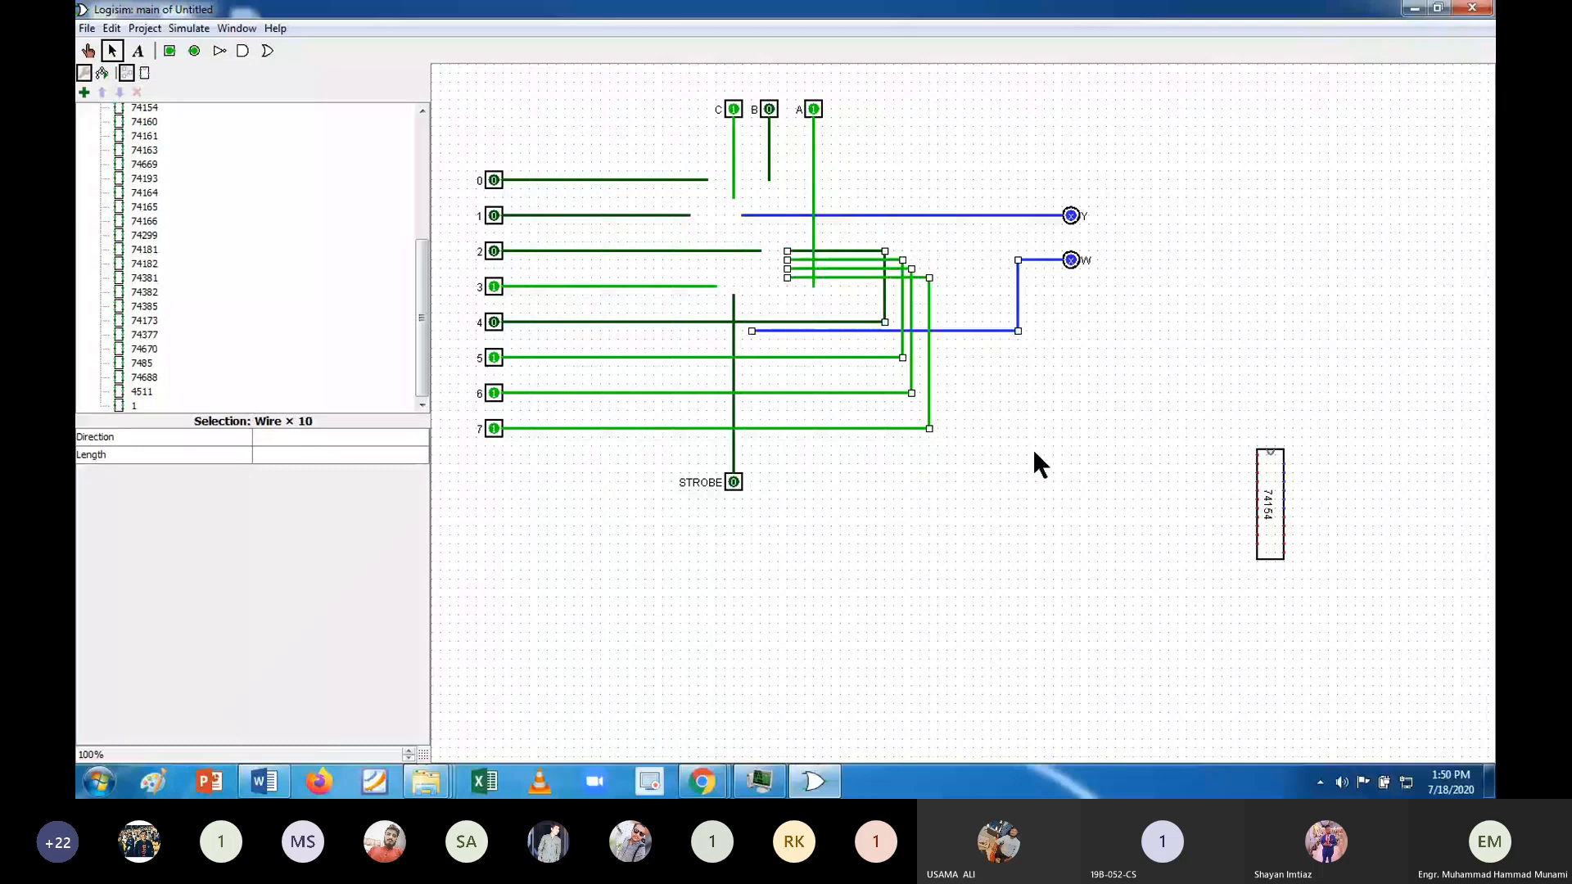
key("Delete")
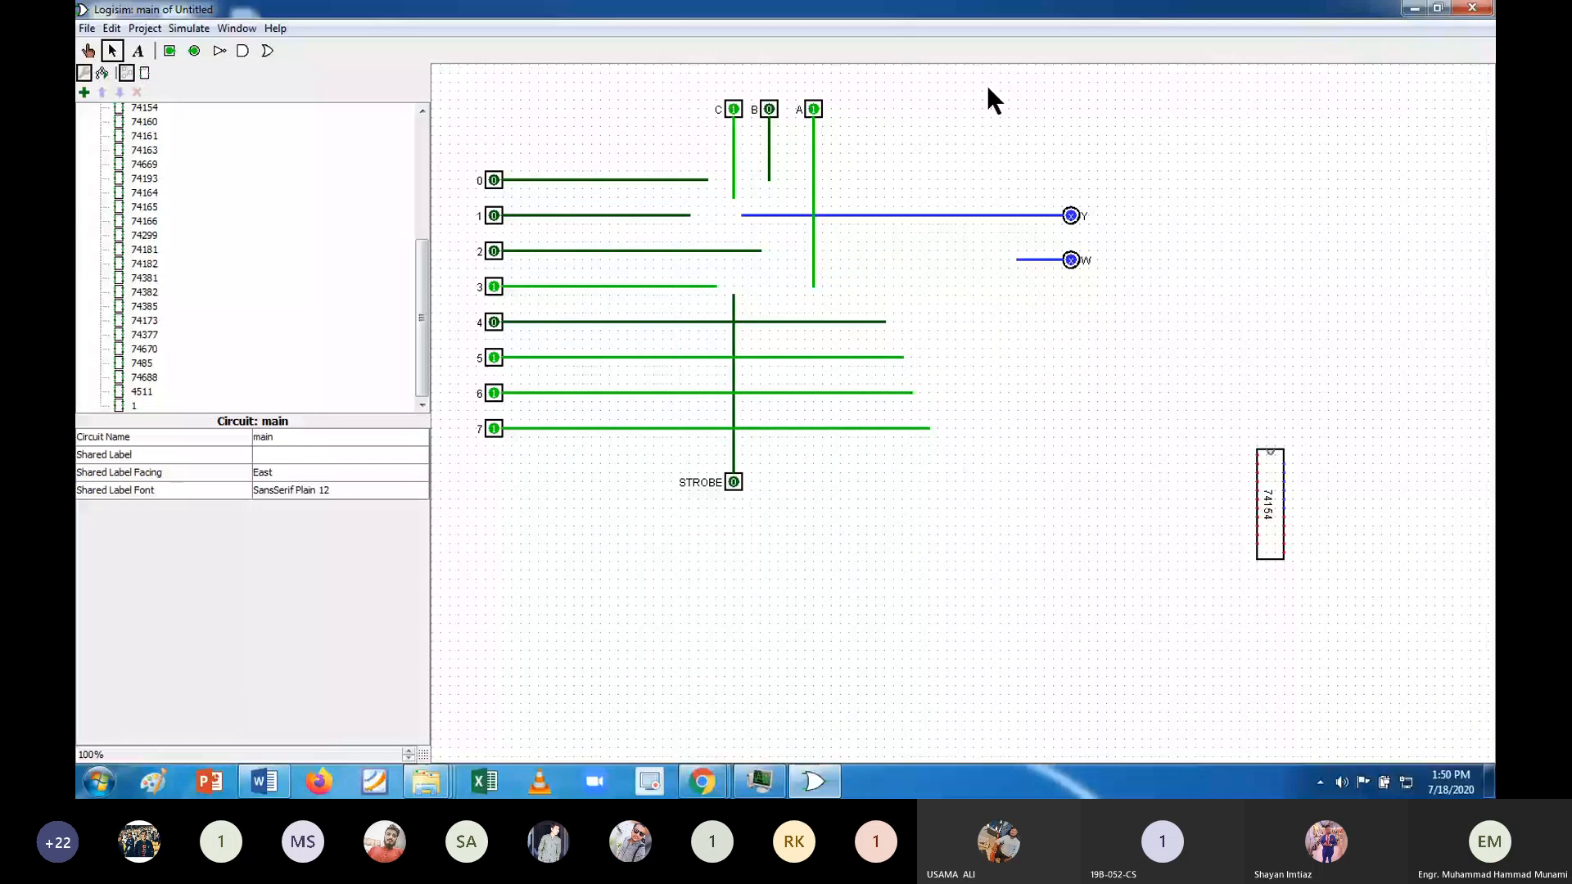
left_click_drag(1020, 145, 555, 432)
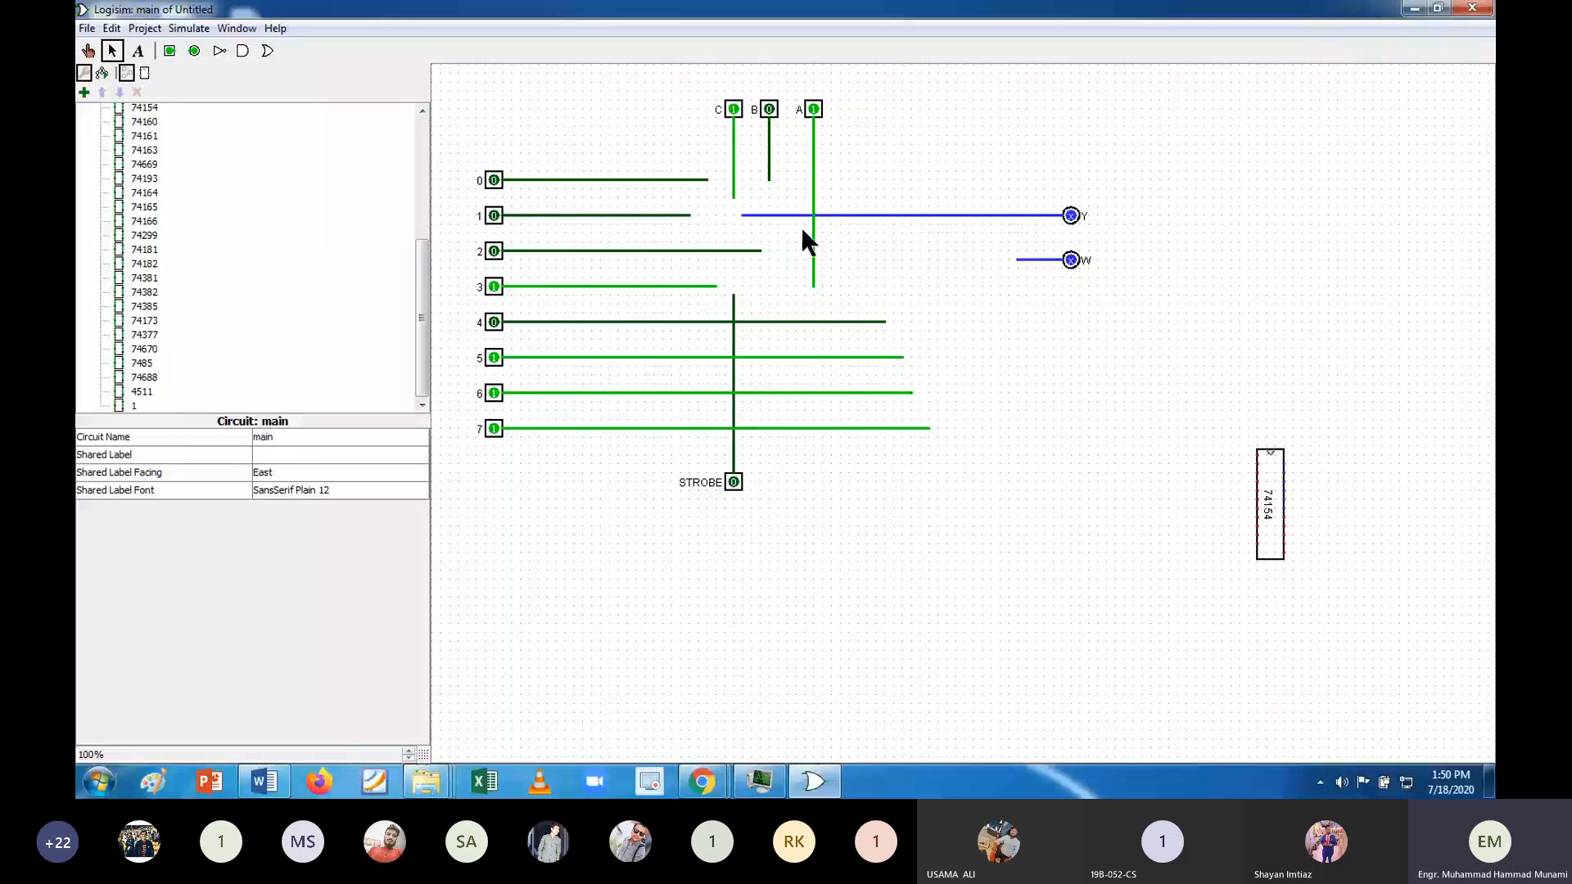
Examine the pins of the 74154 chip against its pinout diagram in the Word lab sheet and return to Logisim.
left_click_drag(1269, 491, 1065, 447)
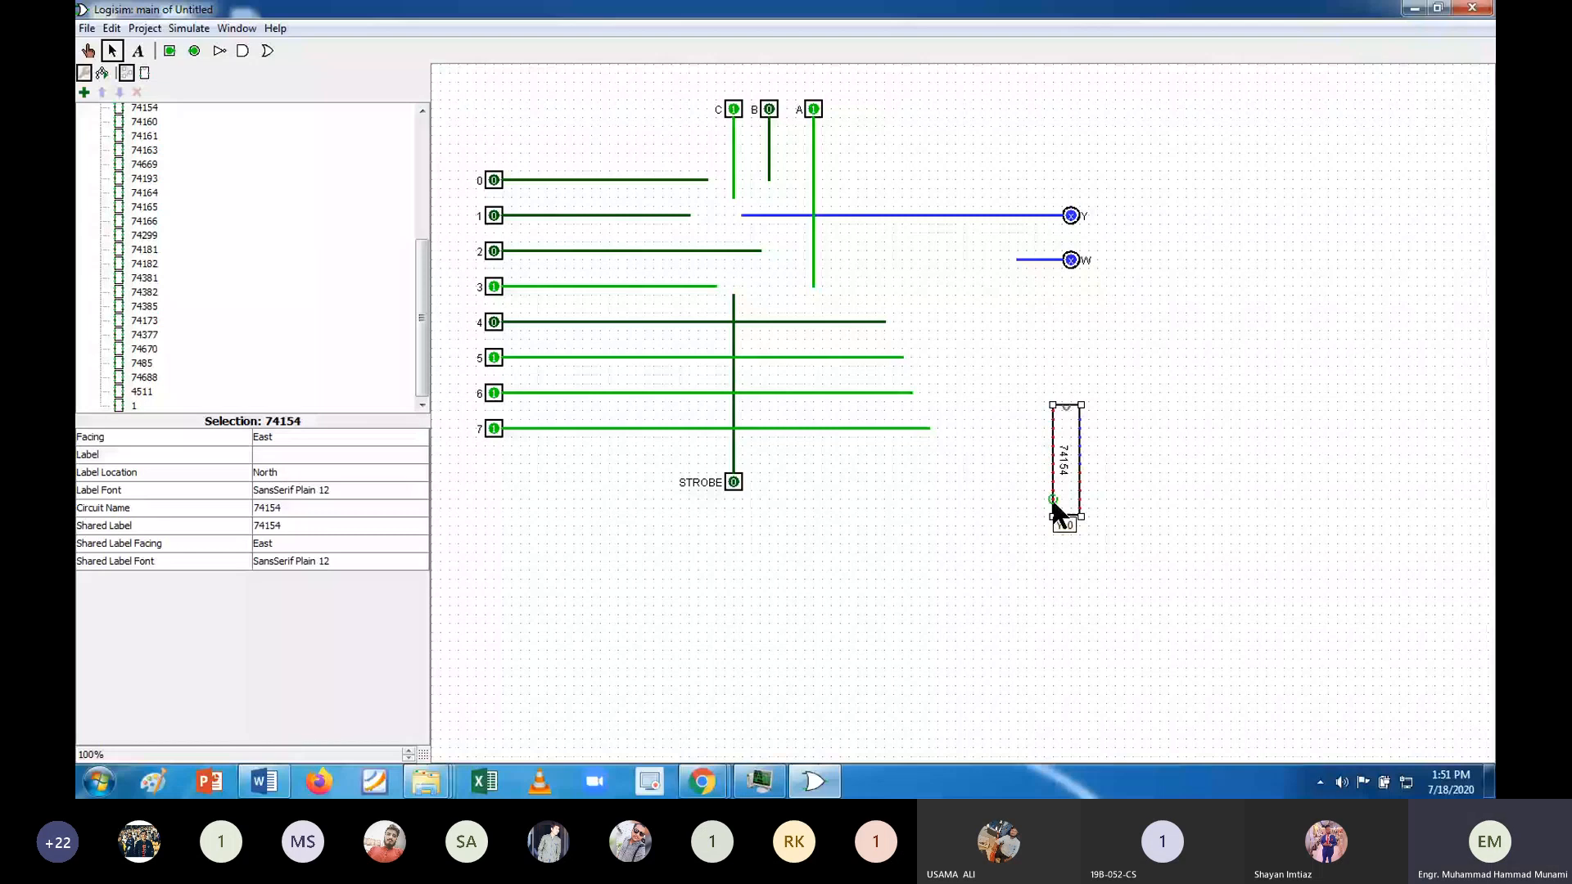
key("alt+Tab")
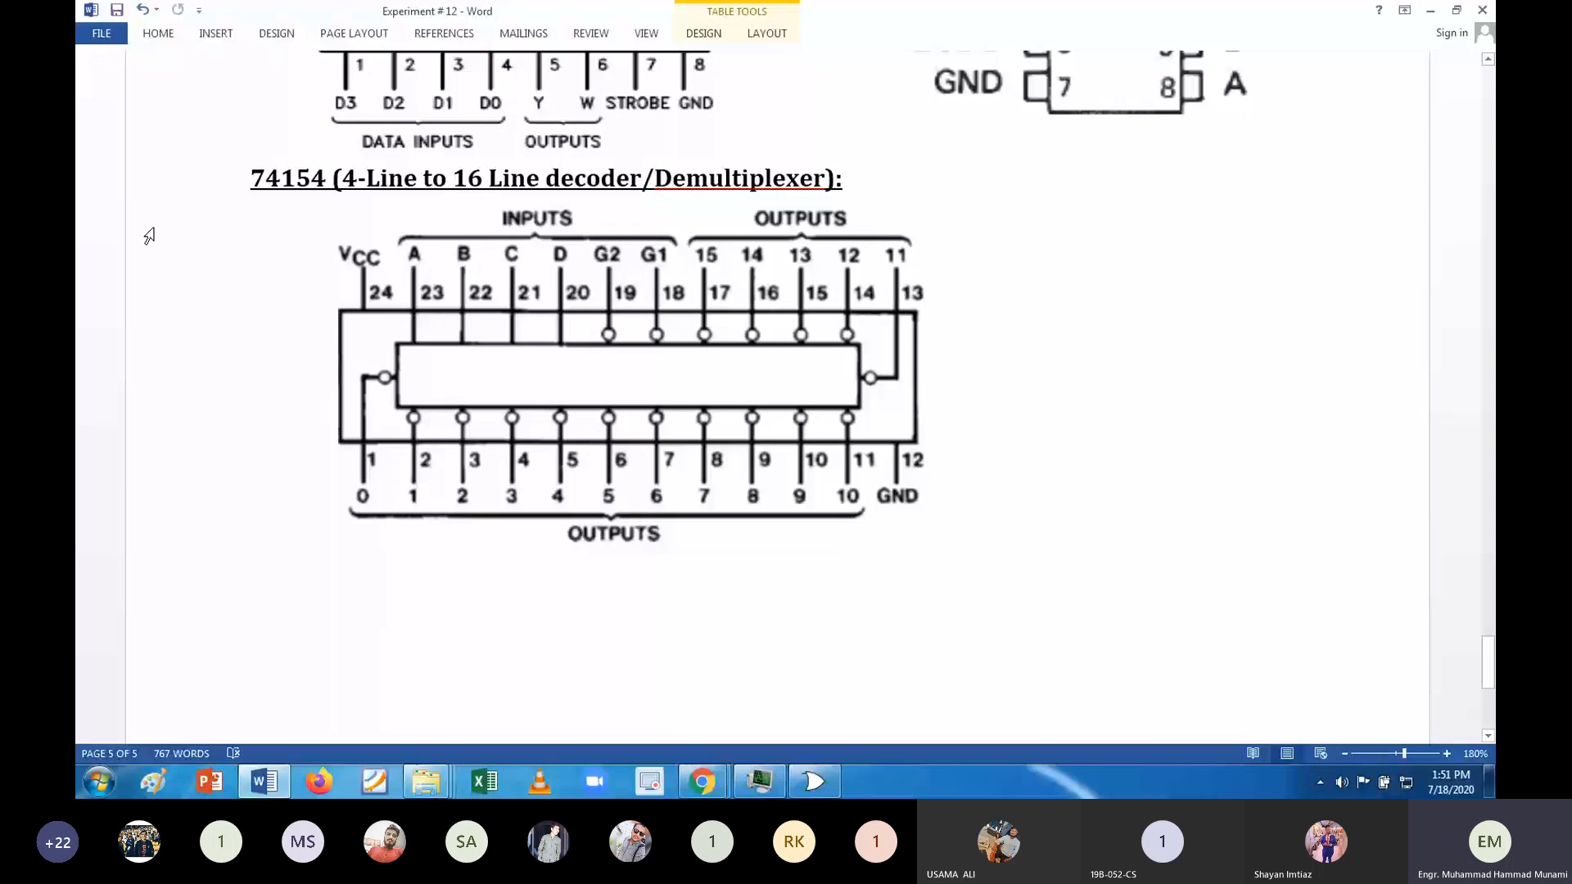
left_click(816, 784)
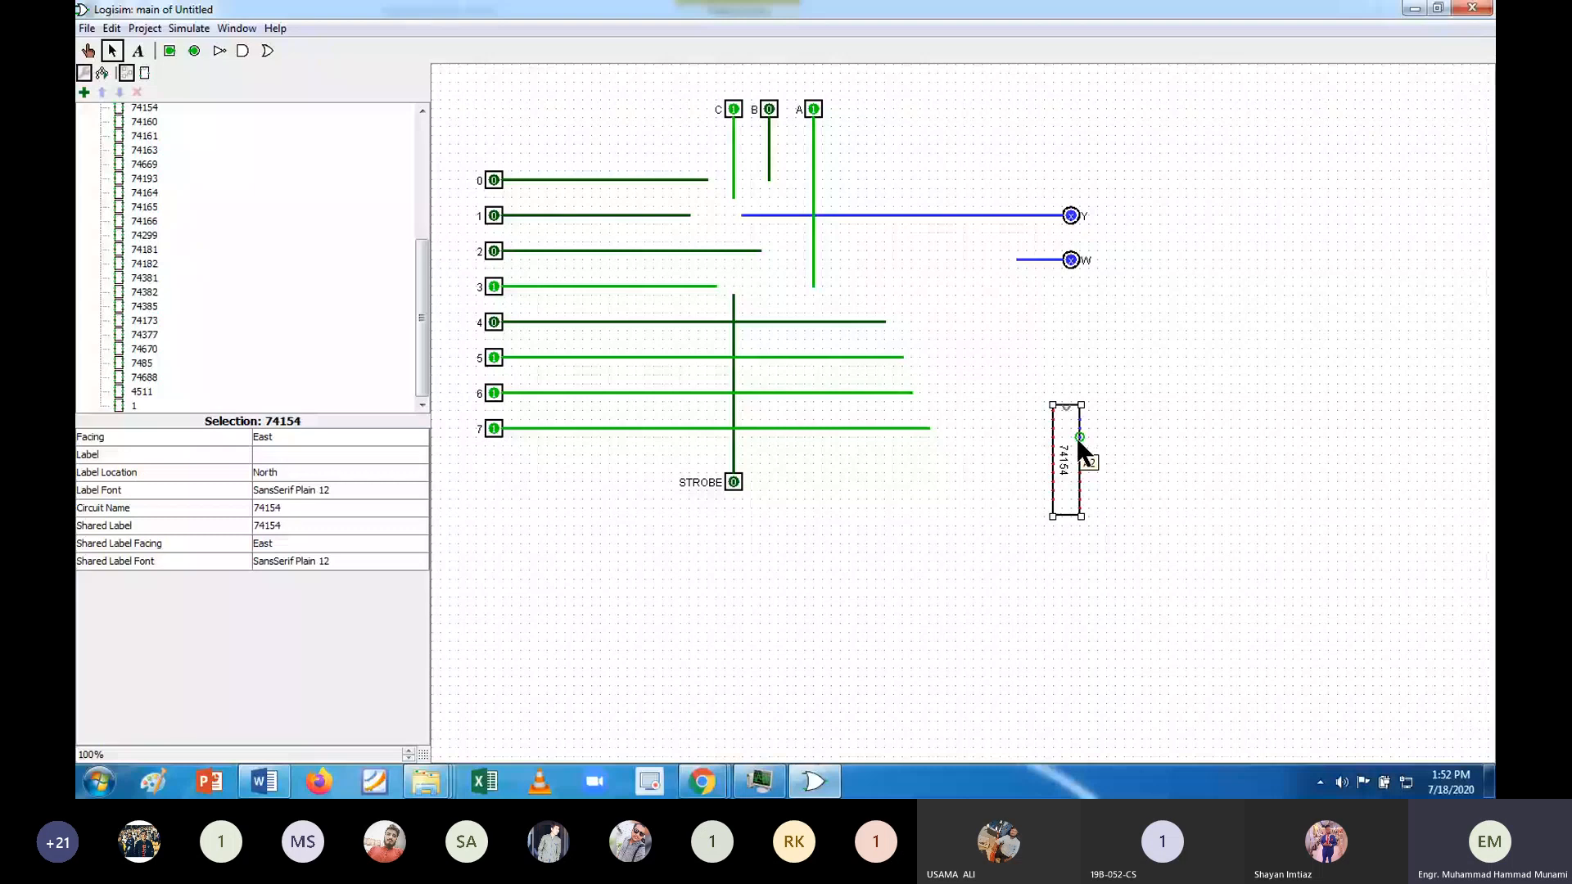
key("alt+Tab")
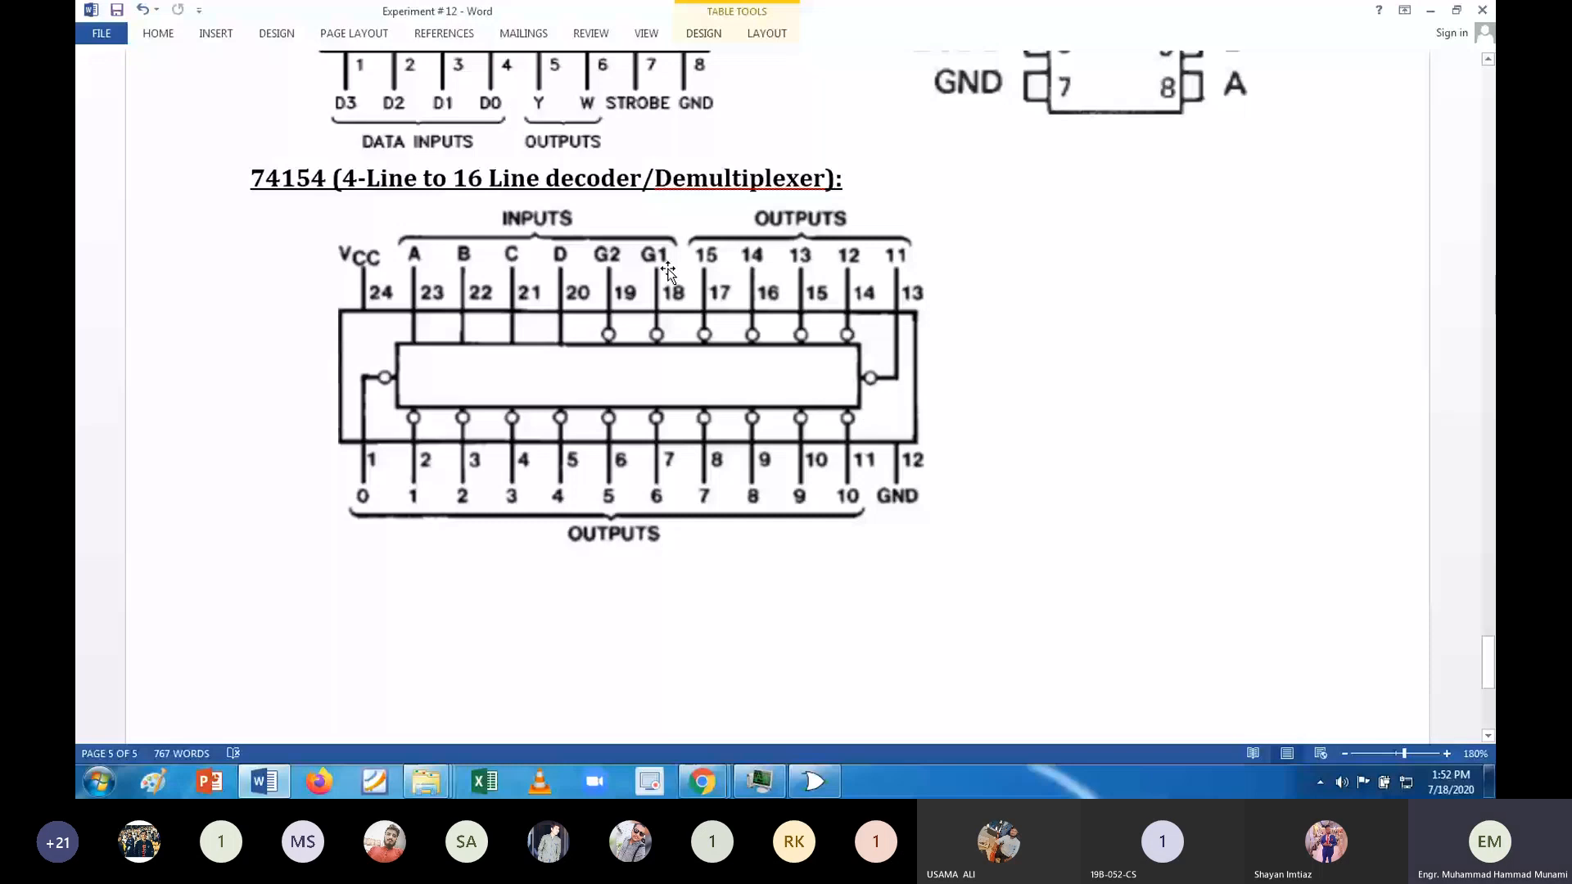
key("alt+Tab")
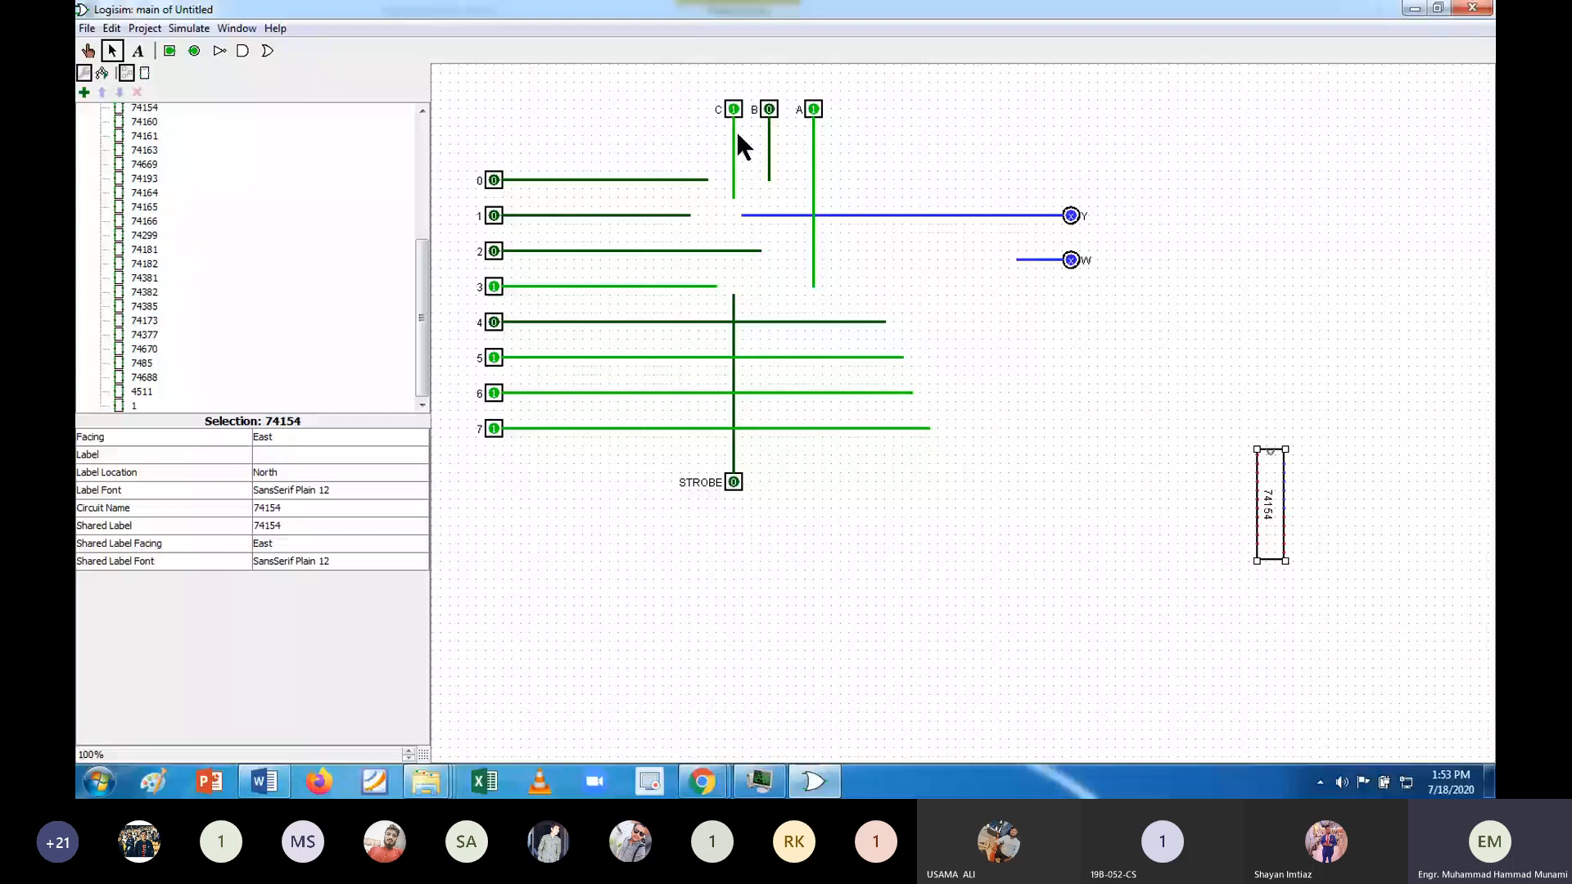
Add three input pins in the select row beside C and label them D, G2 and G1.
left_click(170, 51)
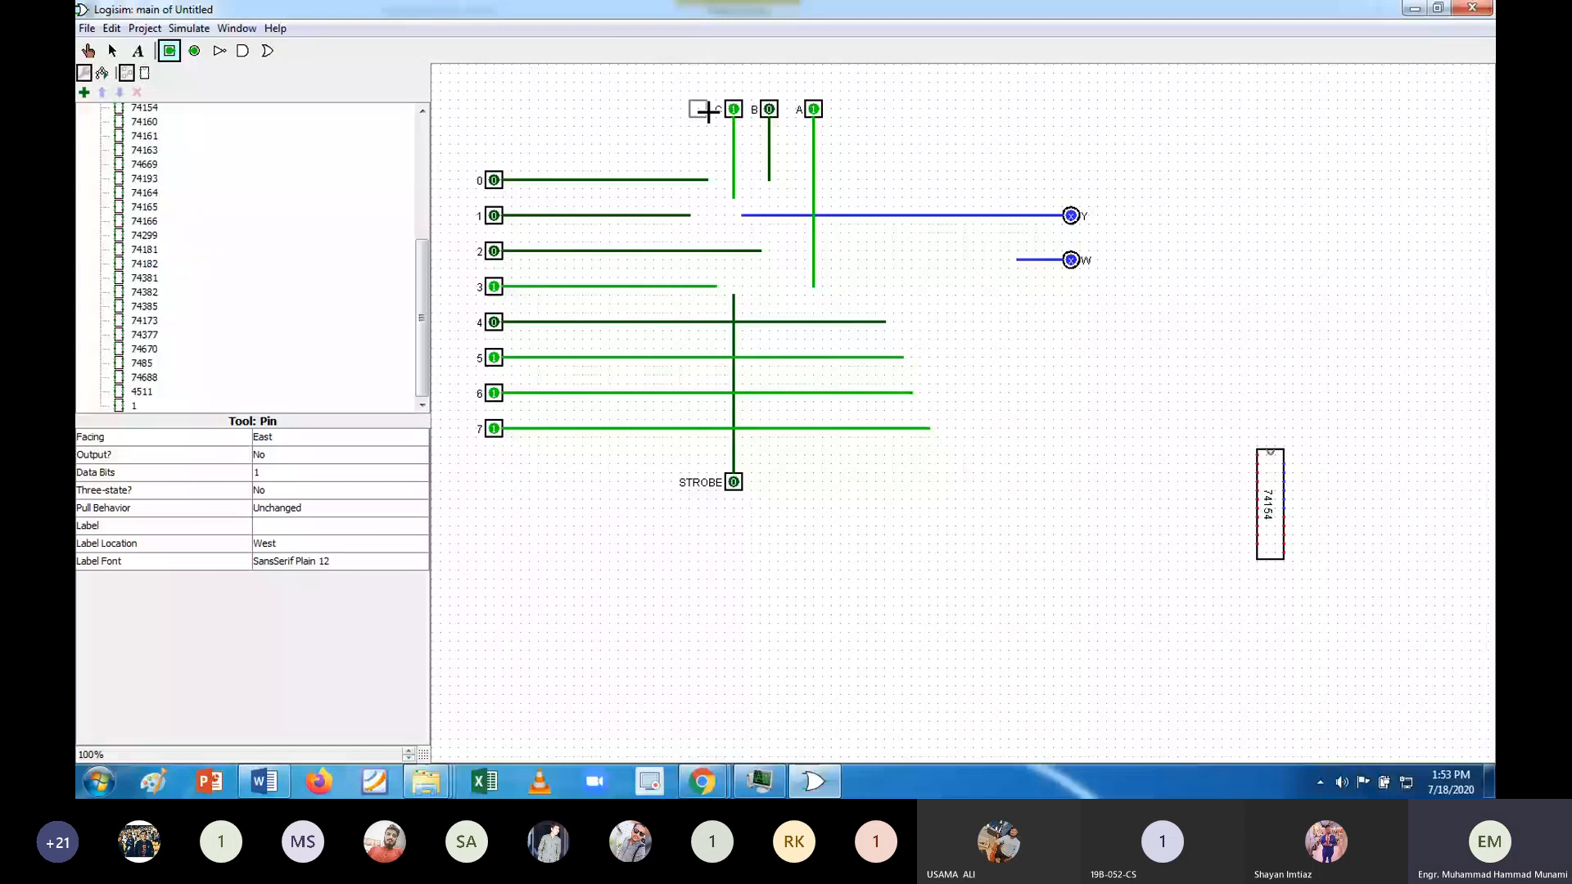
left_click(707, 111)
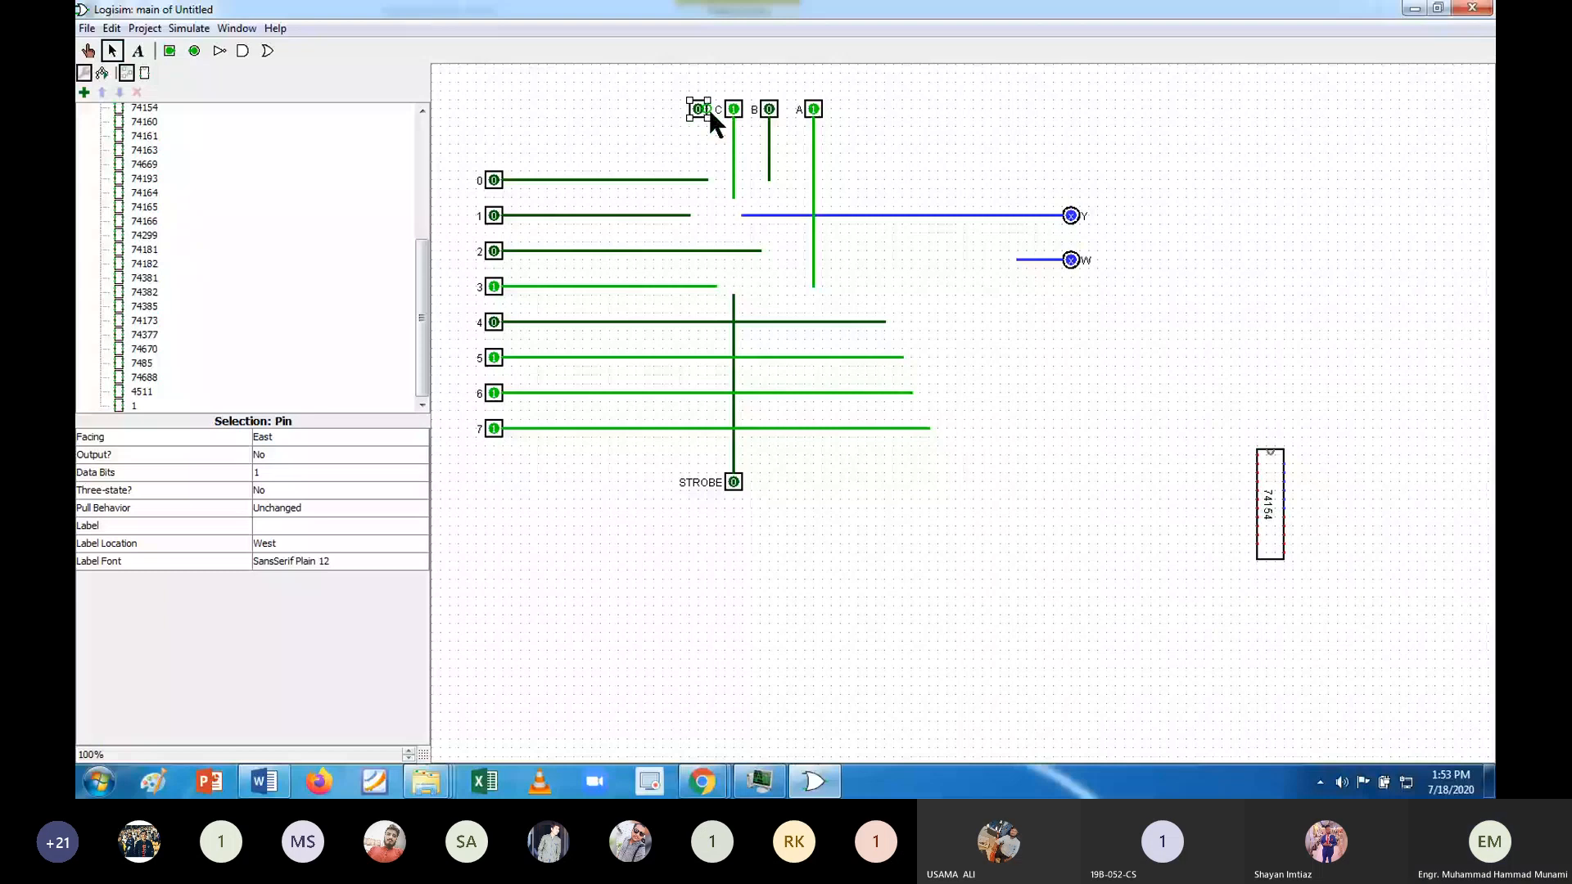
key("alt+Tab")
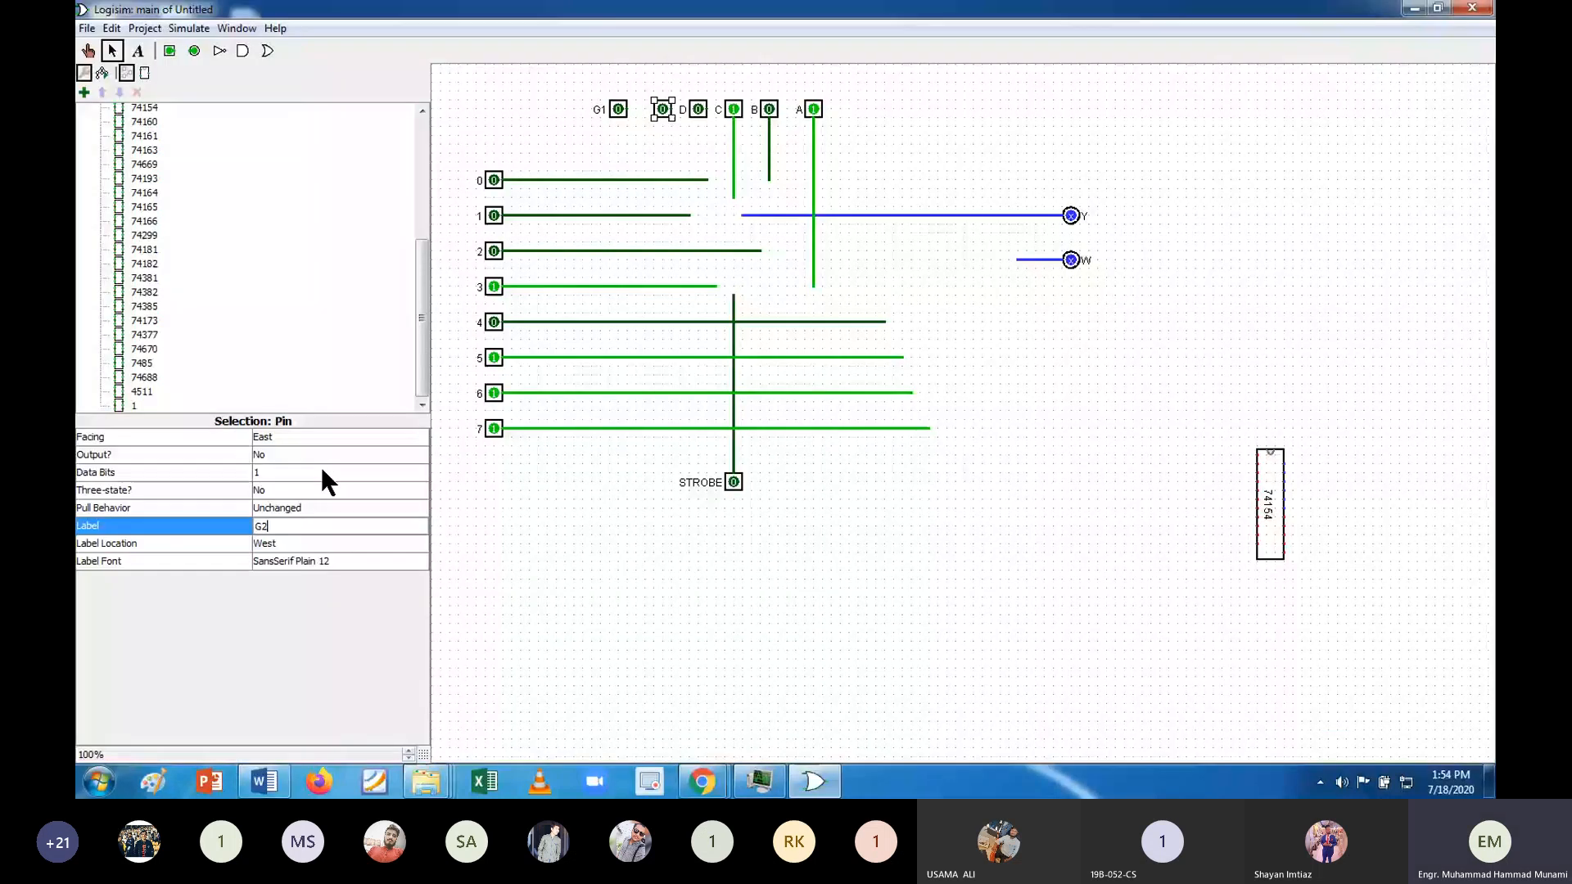
key("Return")
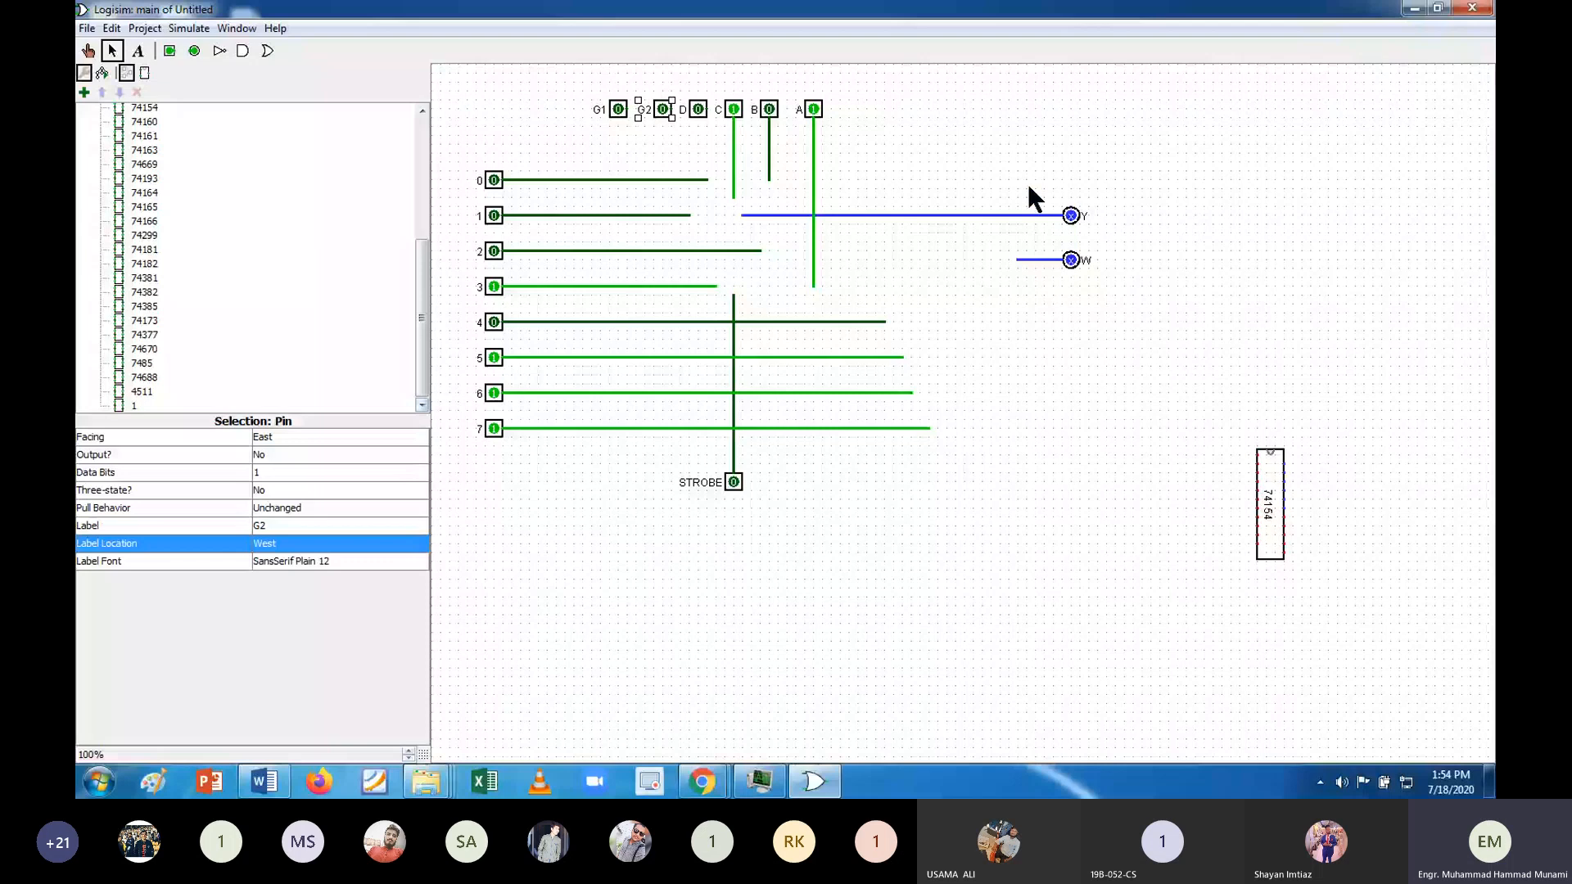
left_click(966, 104)
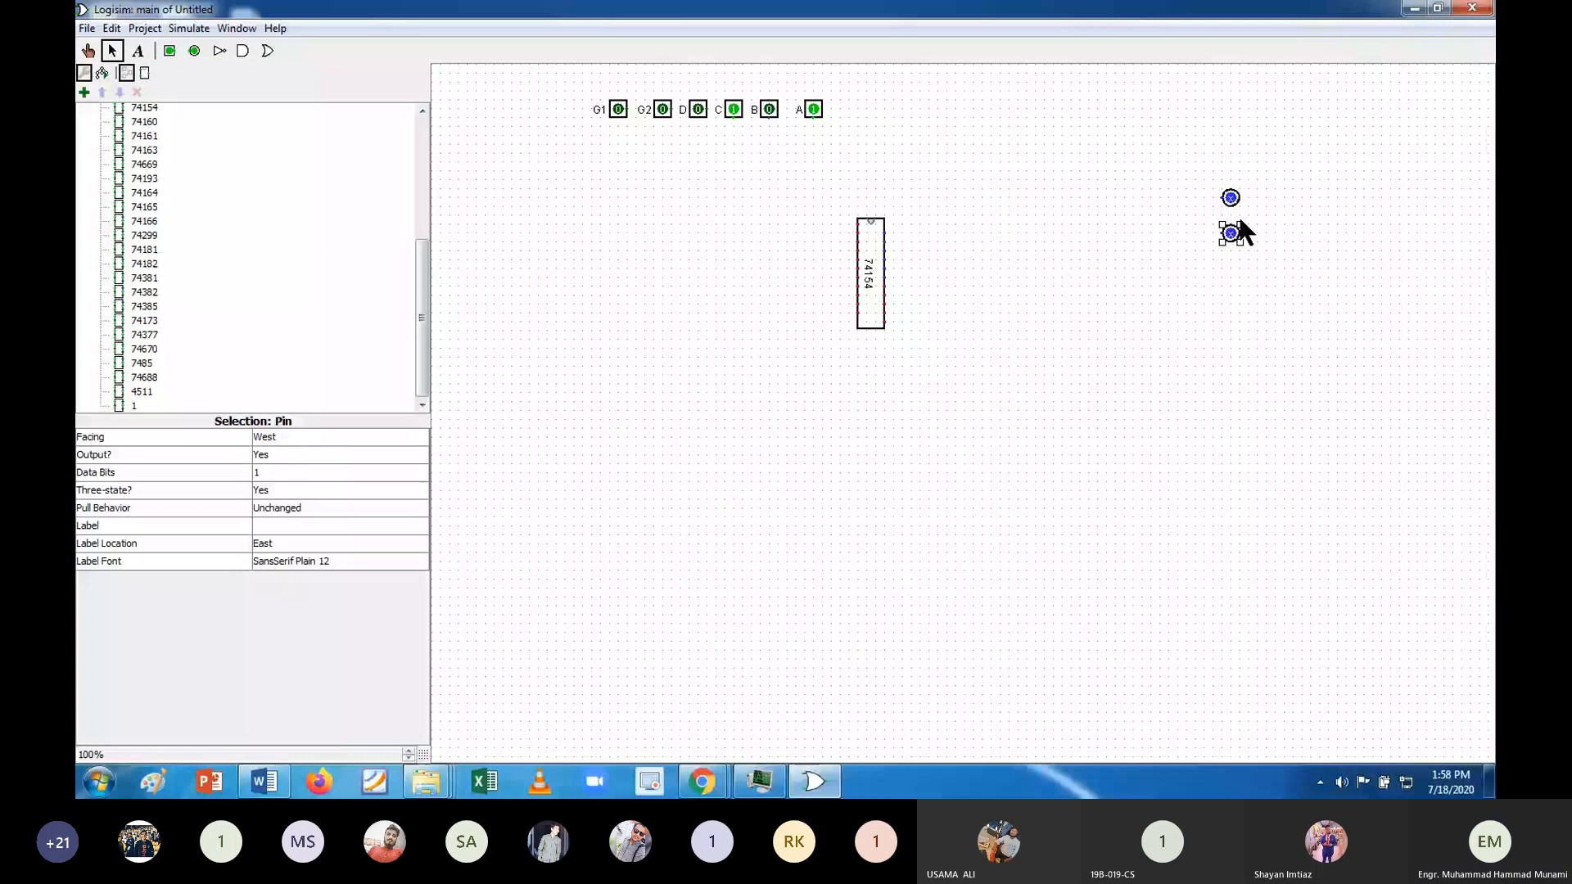
Select the two unlabelled output pins together and move them slightly higher on the canvas.
left_click(1231, 198)
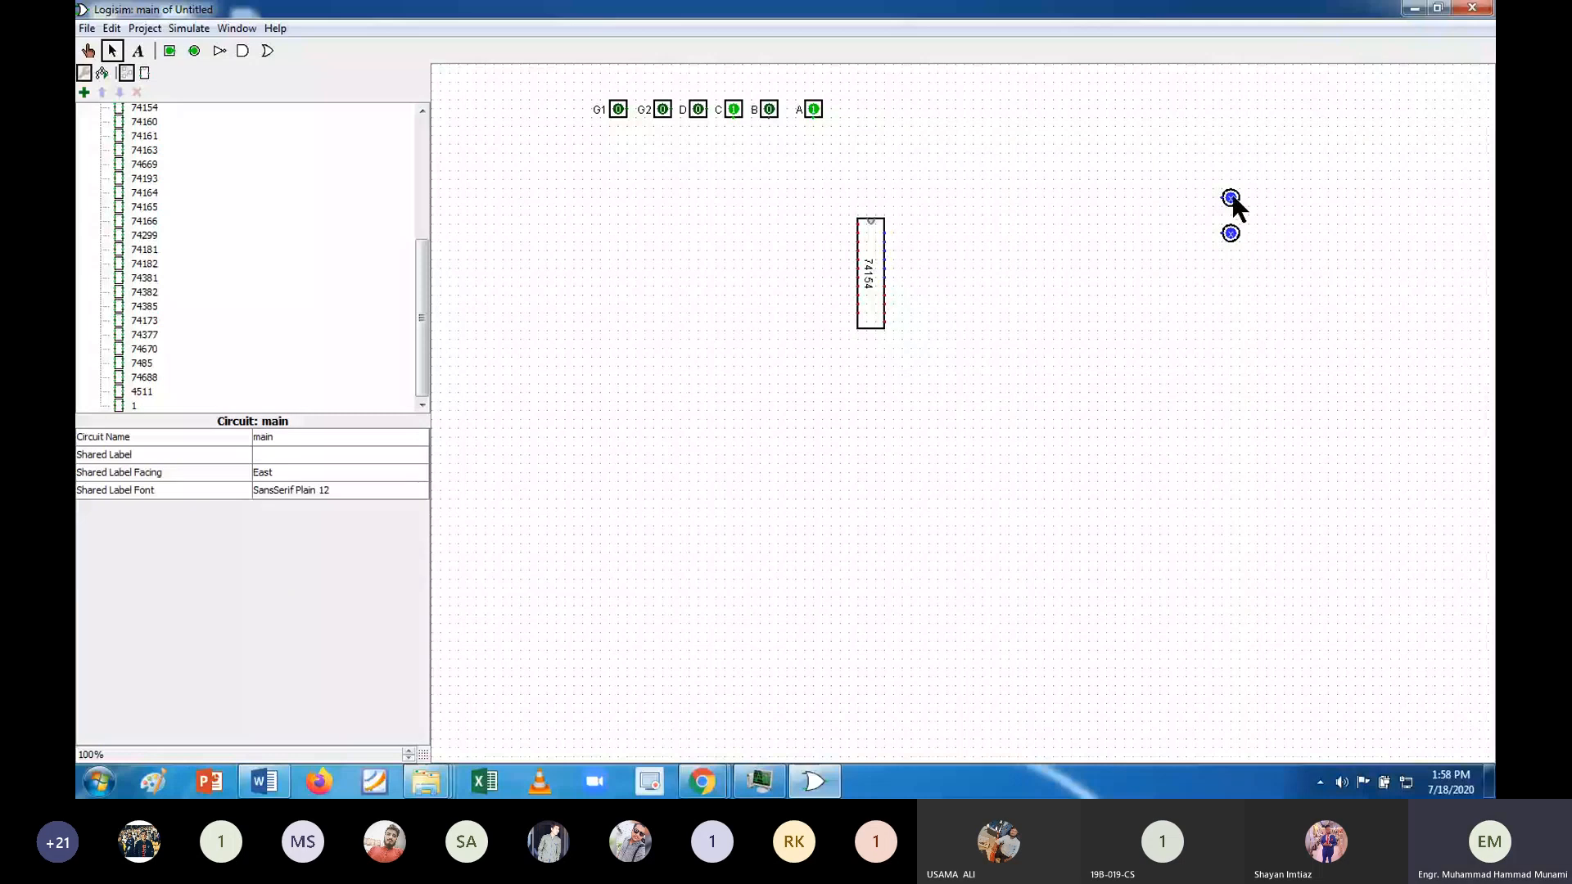
left_click_drag(1260, 180, 1214, 260)
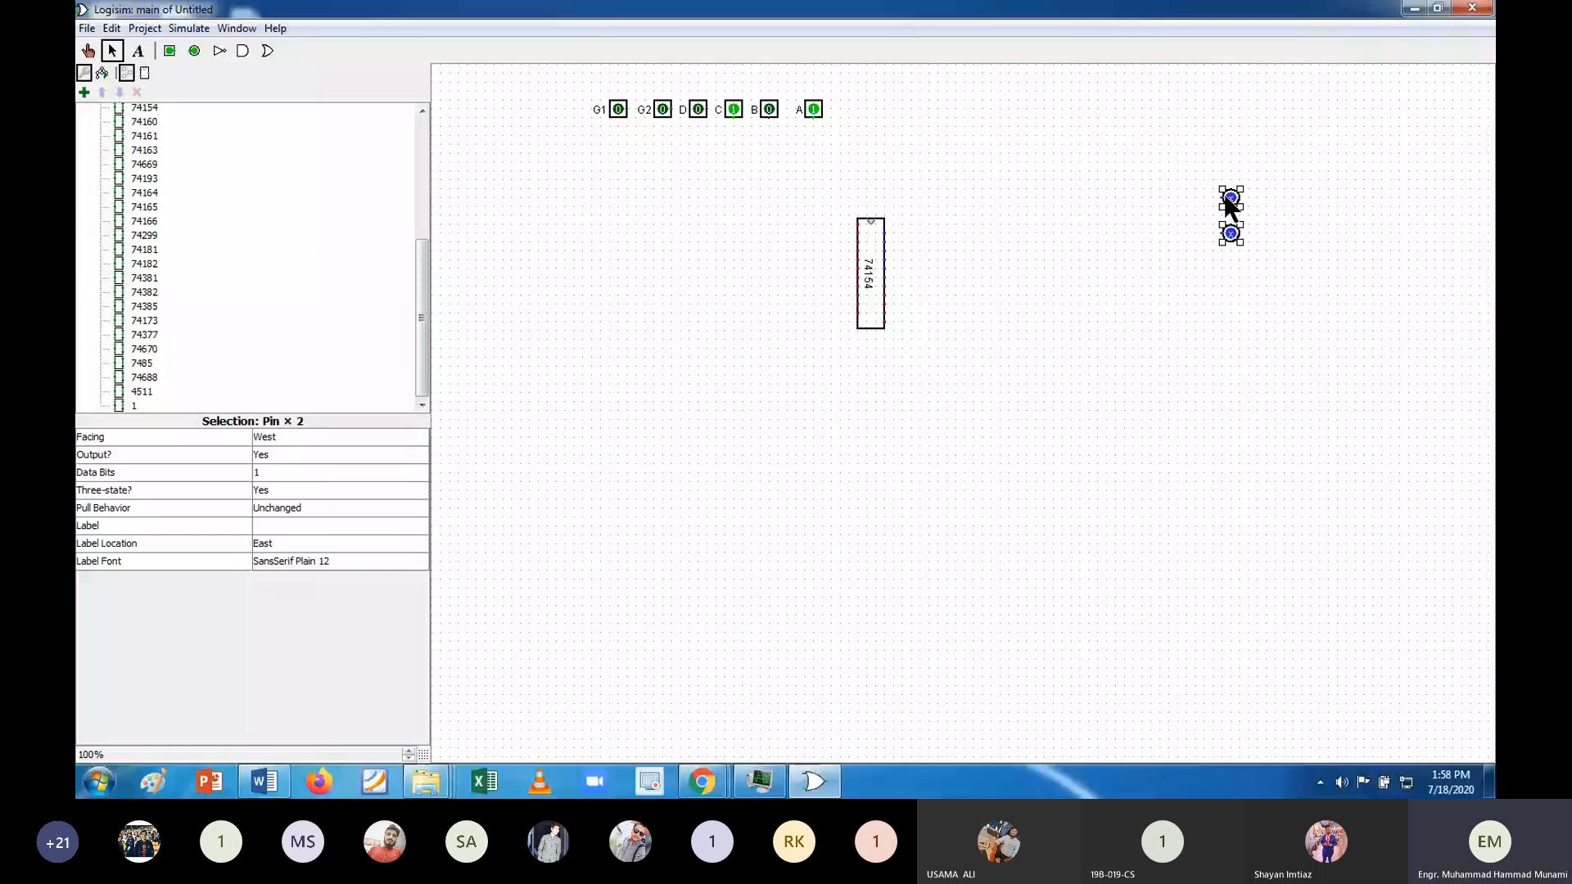
left_click_drag(1228, 205, 1221, 172)
left_click(1256, 179)
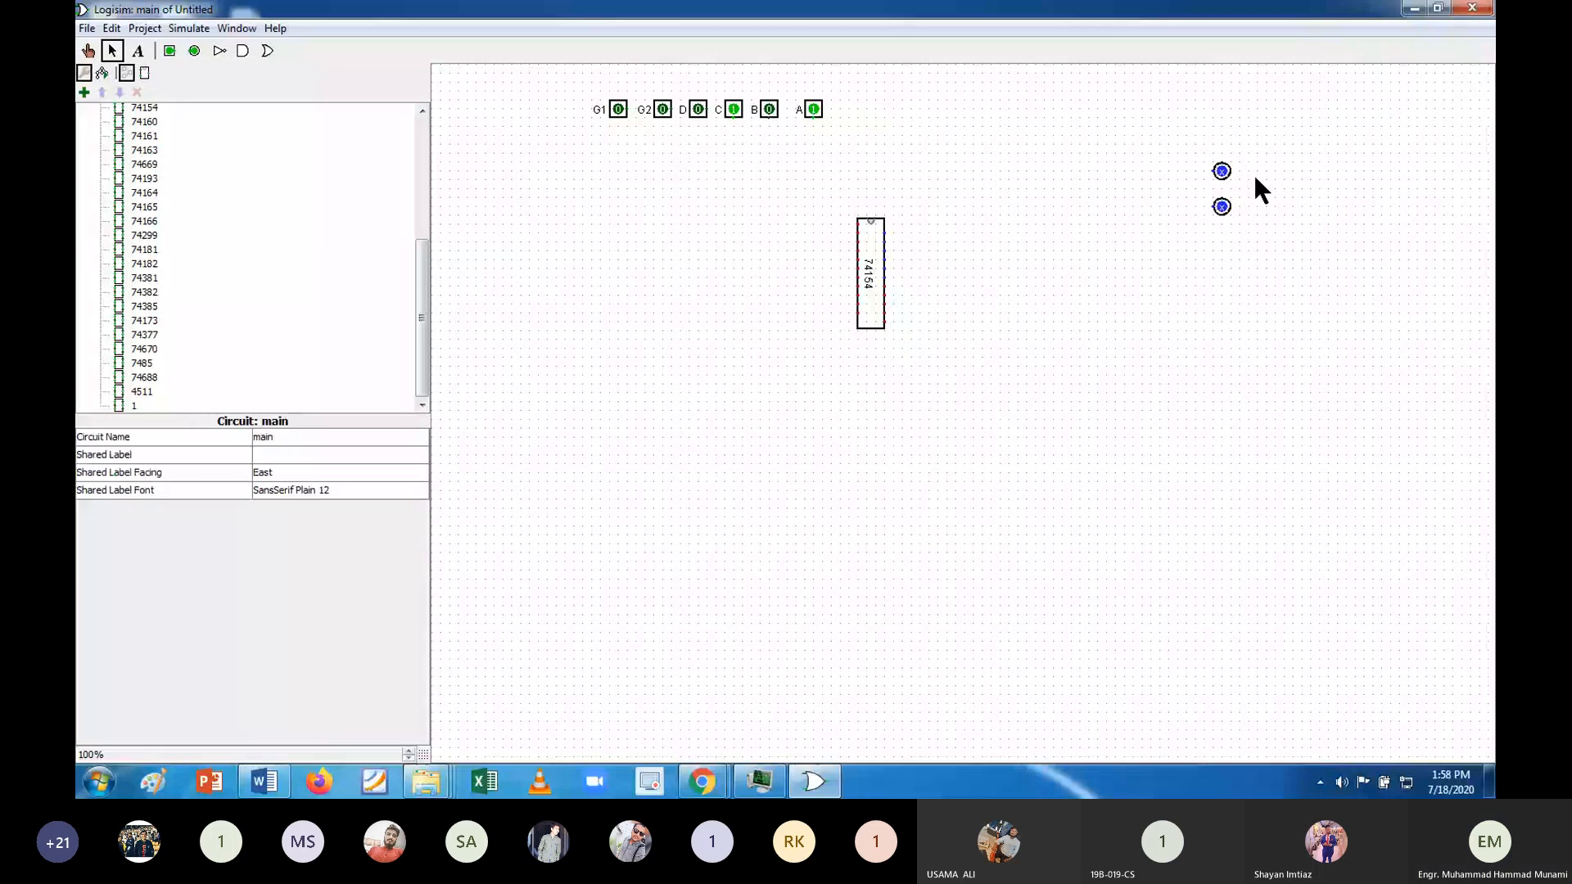
Duplicate the output pins in growing groups and stack the copies below to form a column of sixteen outputs.
key("ctrl+v")
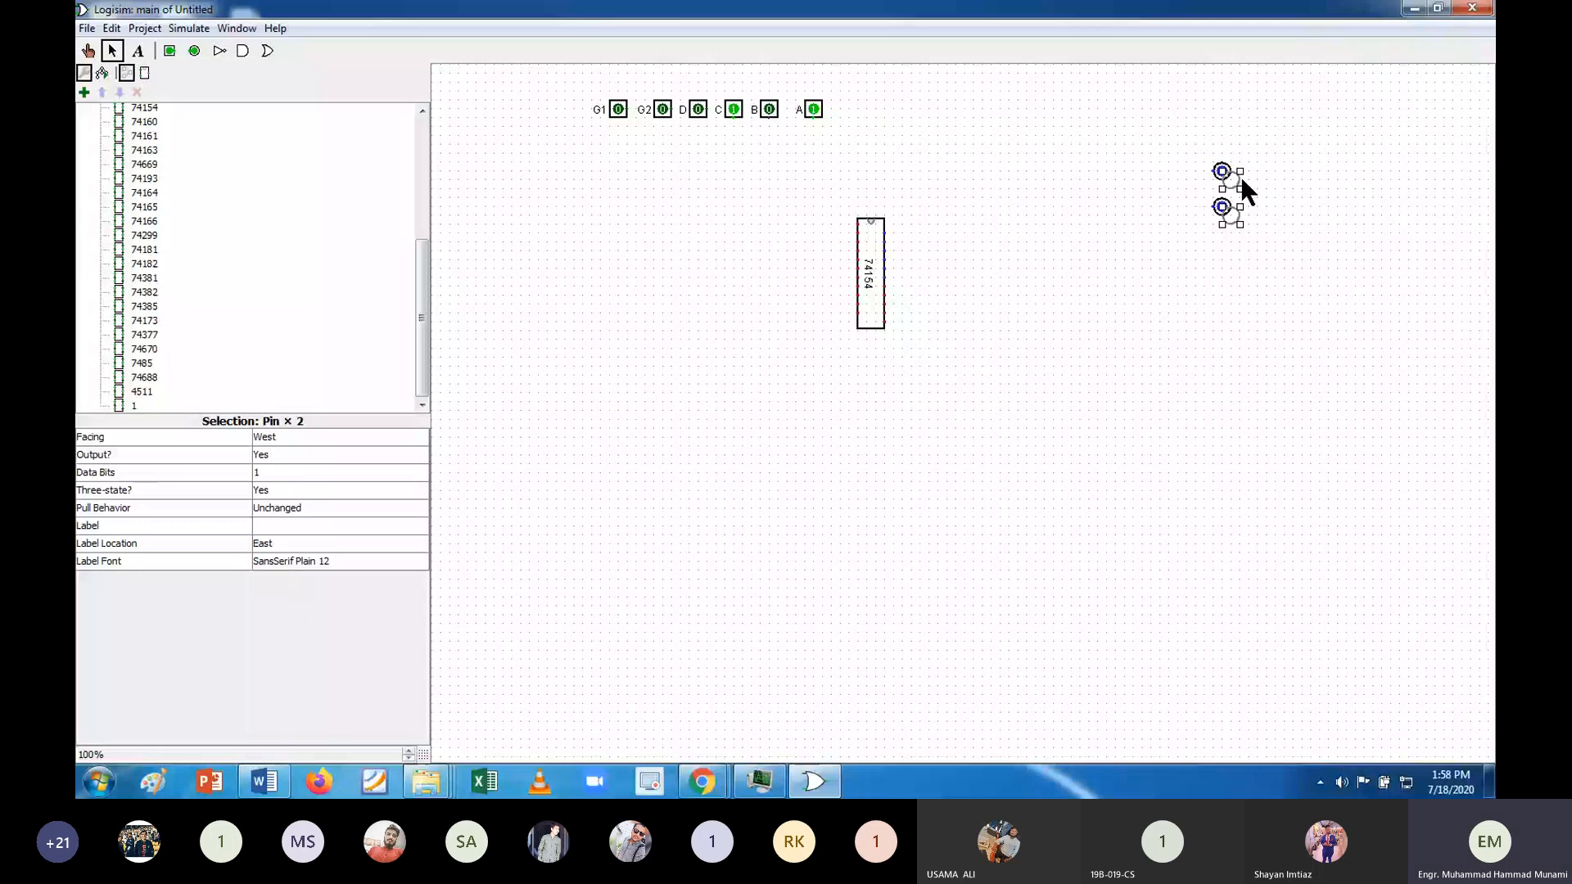
left_click_drag(1242, 180, 1226, 236)
left_click_drag(1194, 147, 1255, 279)
left_click_drag(1233, 216, 1225, 341)
left_click_drag(1242, 161, 1205, 418)
key("ctrl+d")
left_click_drag(1239, 278, 1240, 535)
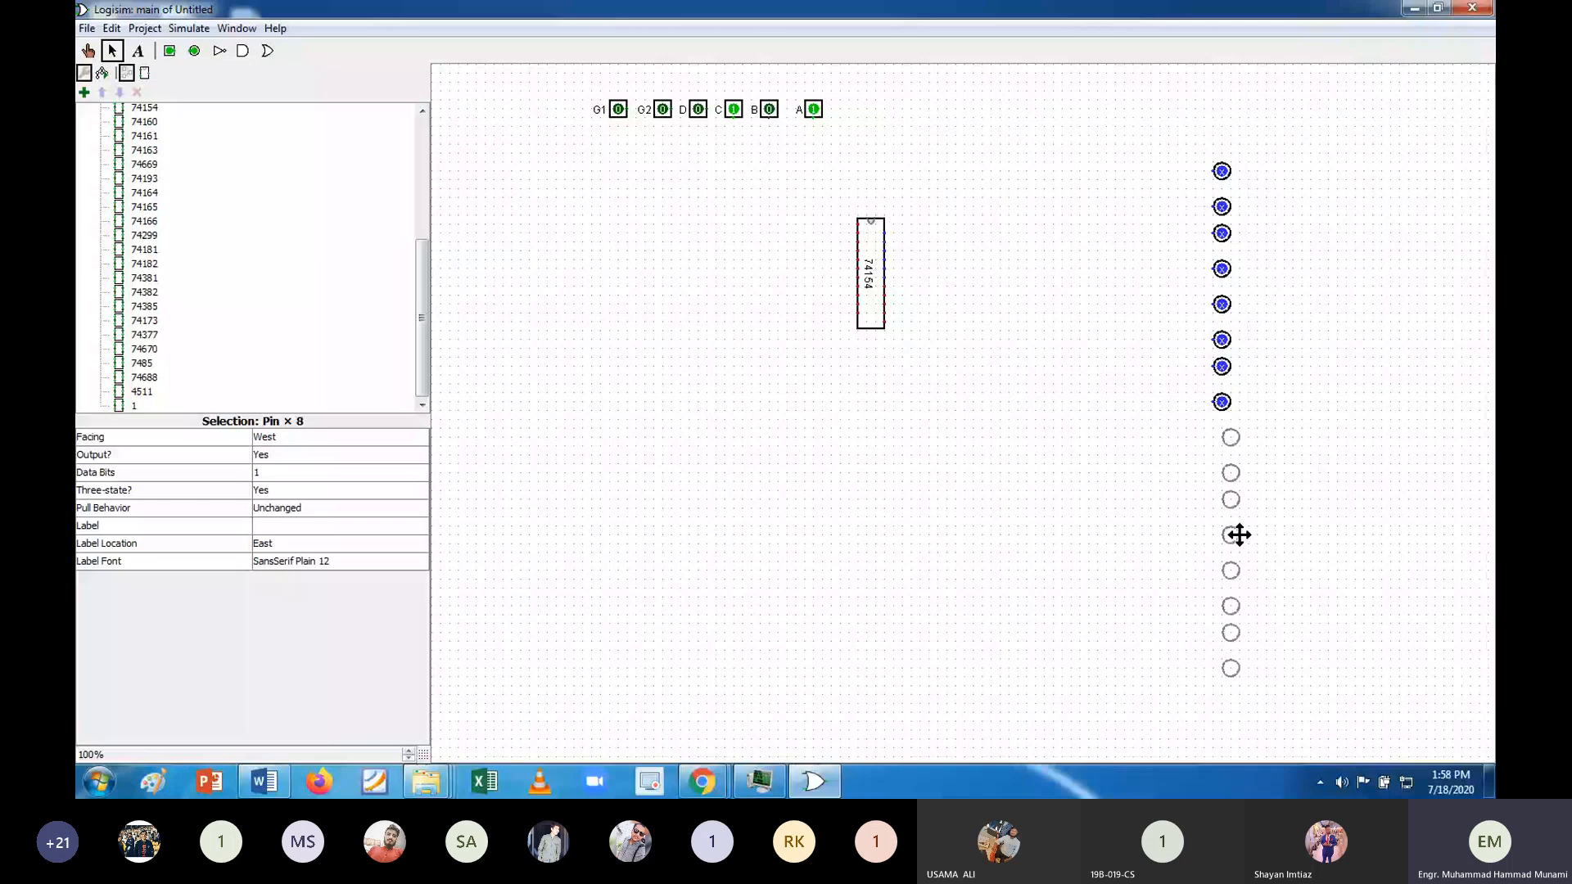
Place the eight copied pins below the output column and label the outputs 0 to 6 from the top down.
left_click_drag(1239, 535, 1231, 526)
left_click(1222, 170)
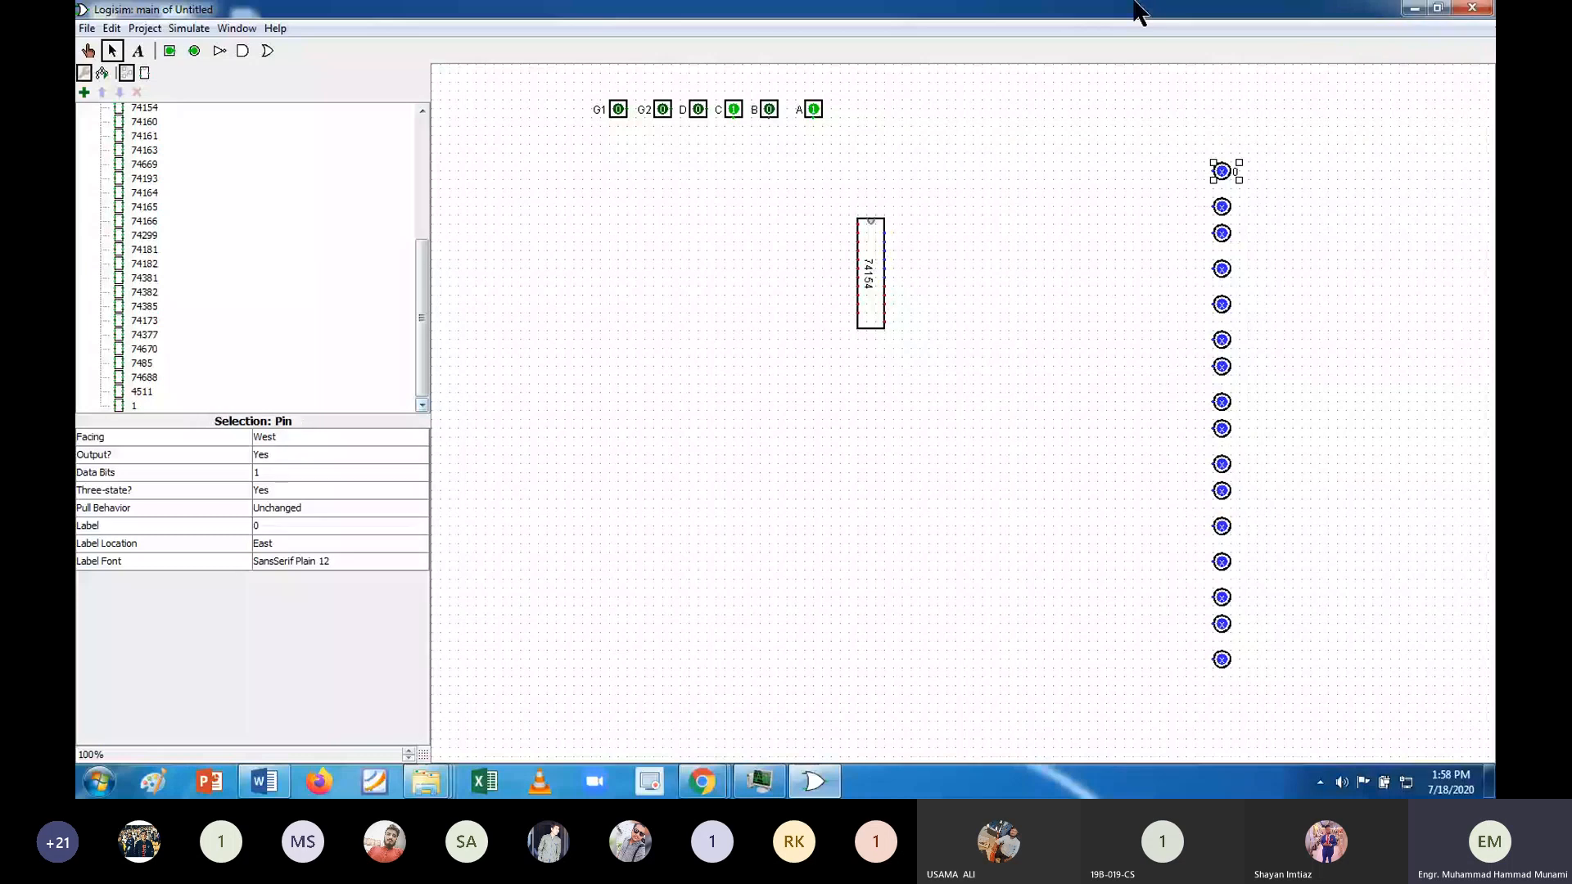
left_click(1223, 208)
left_click(311, 525)
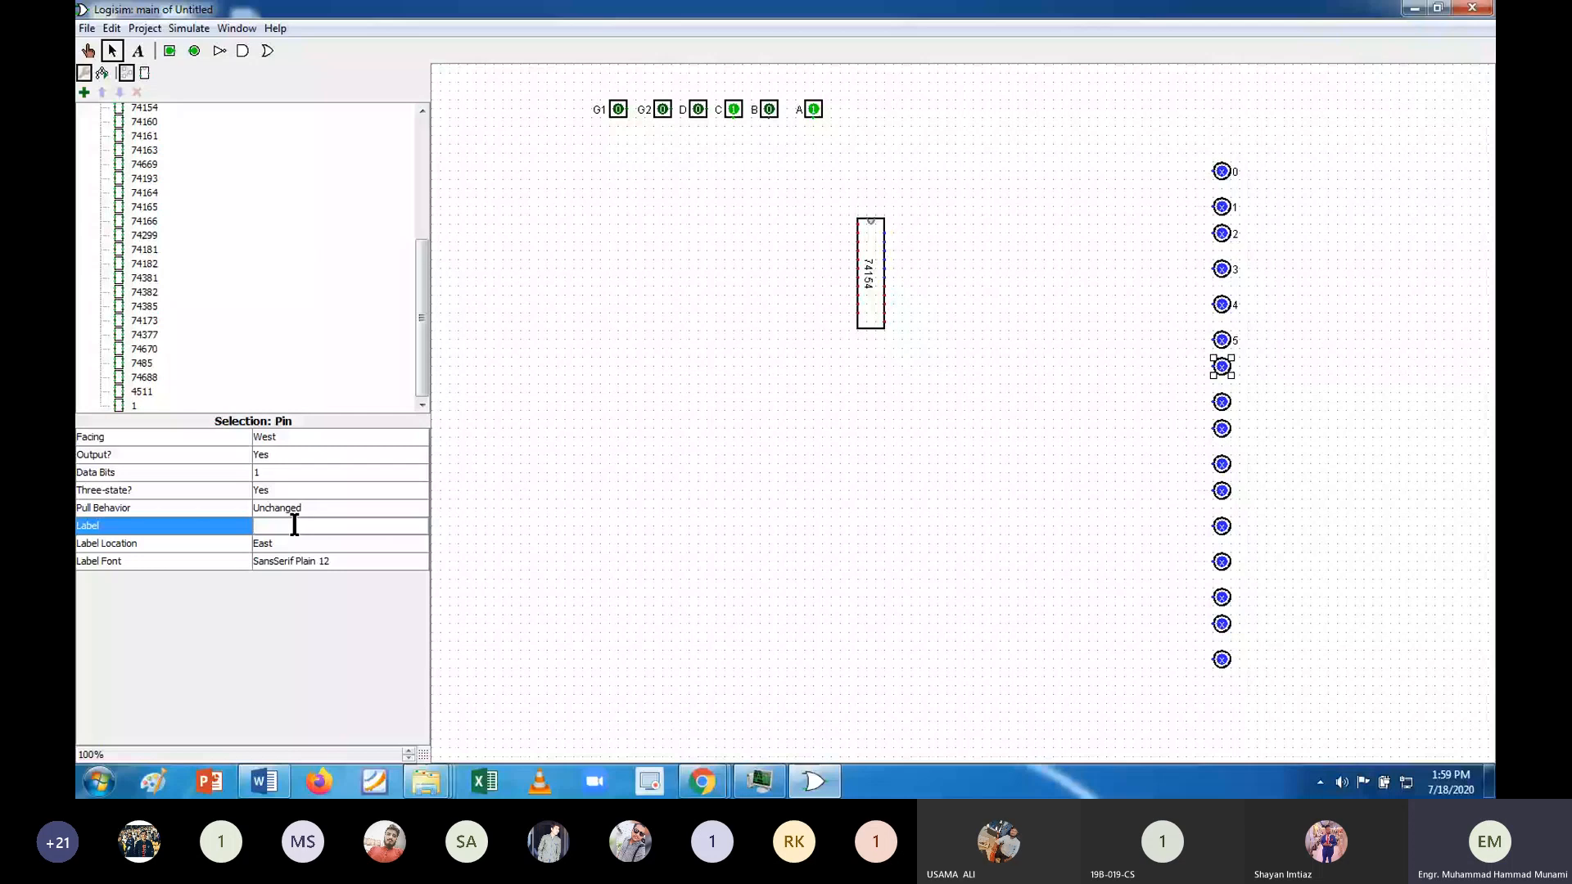
type("6")
key("Return")
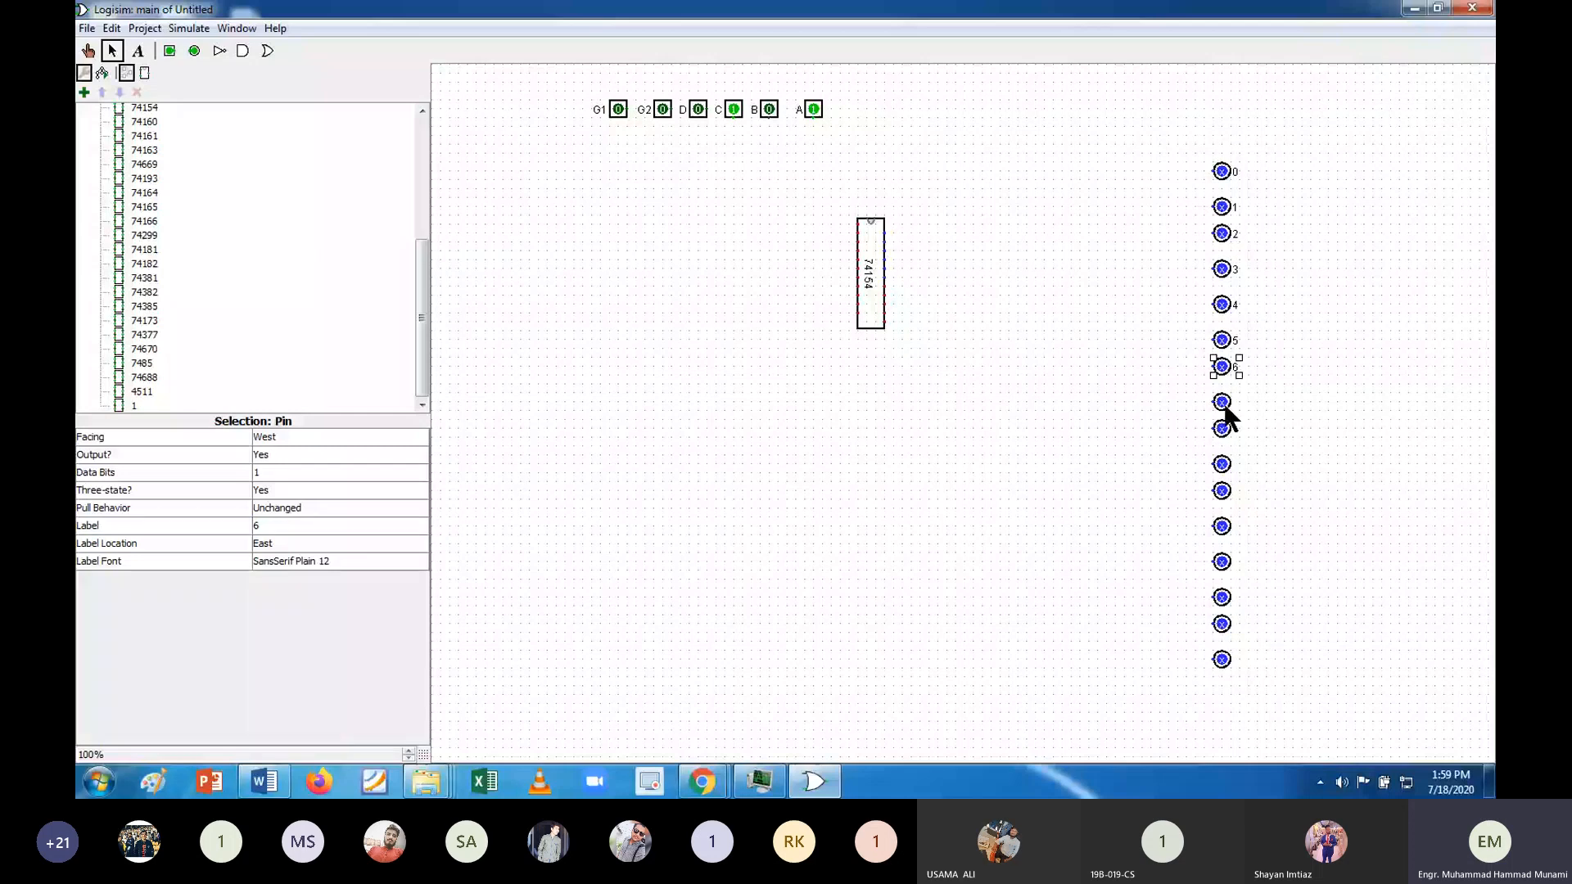
Label the next three output pins below output 6 as 7, 8 and 9.
left_click(1223, 403)
left_click(322, 525)
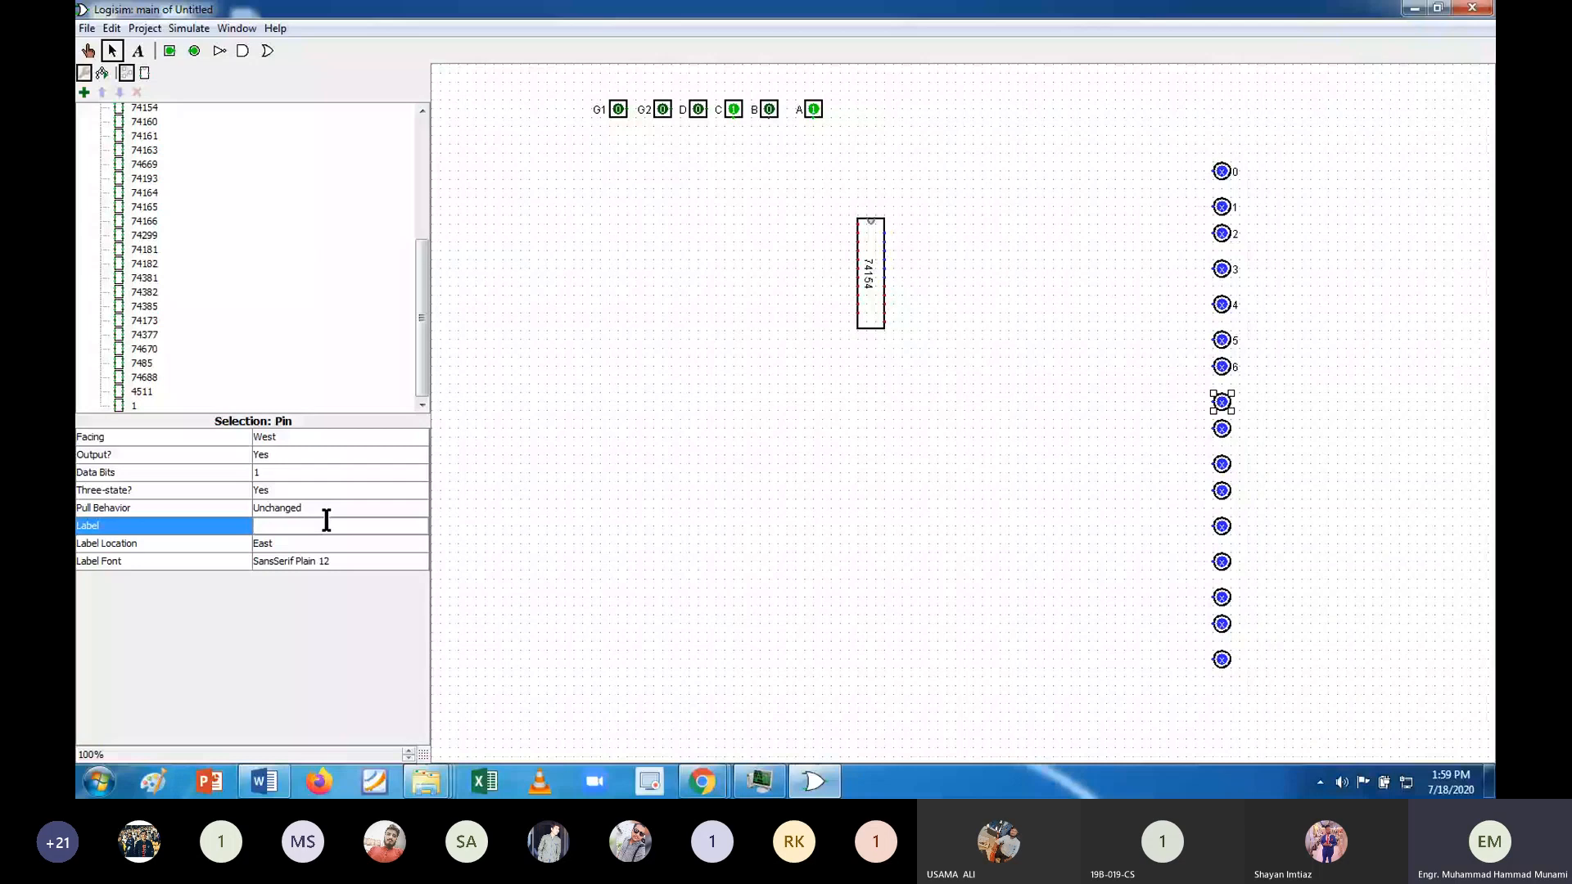
type("7")
key("Return")
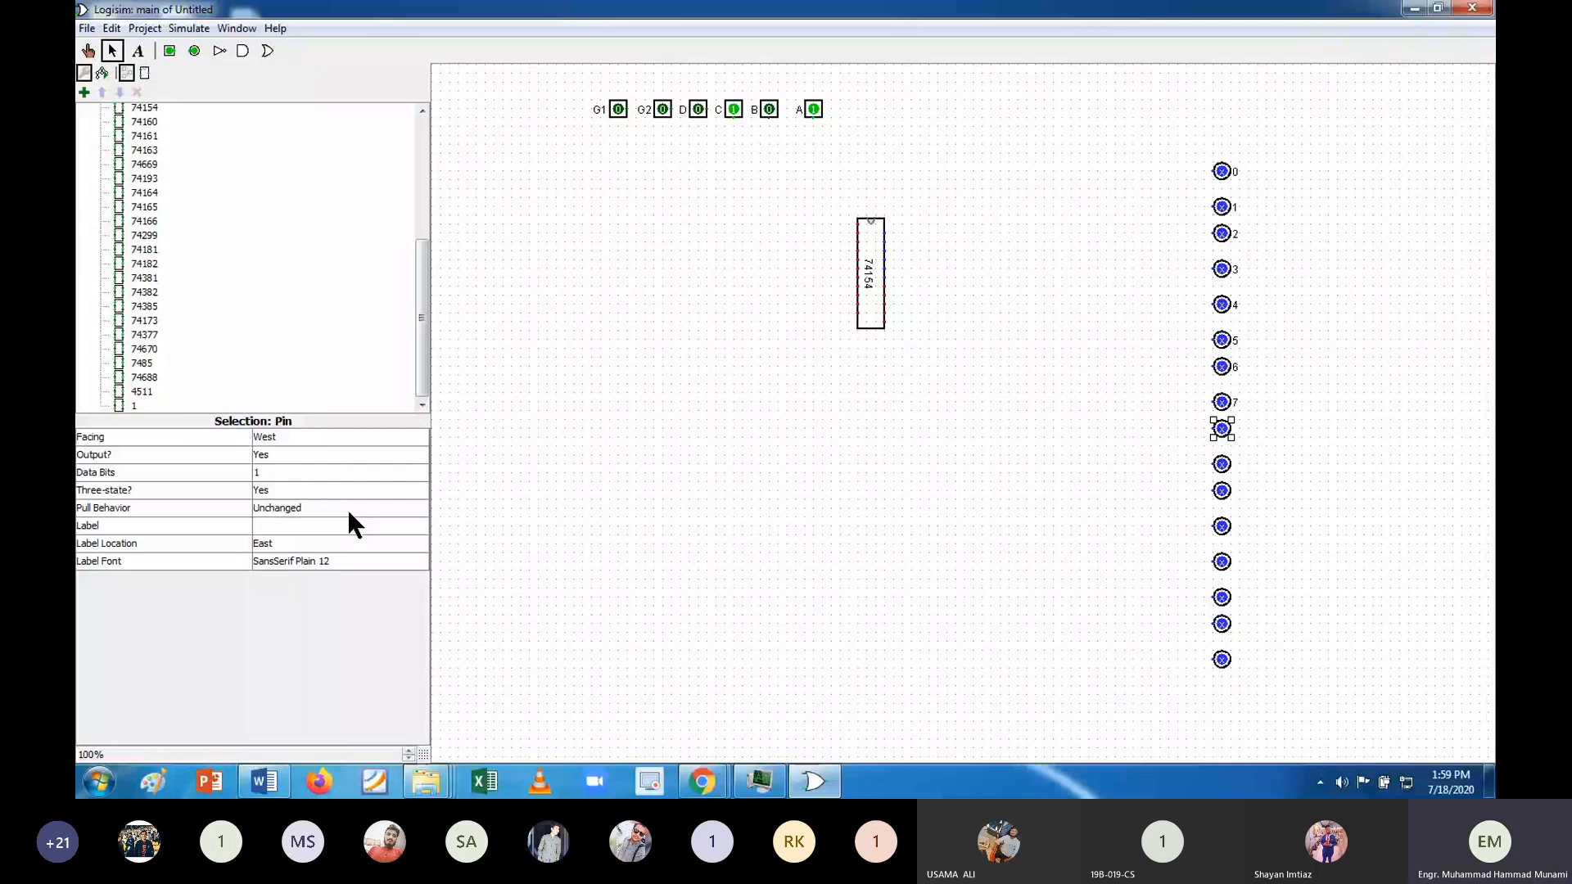
type("8")
key("Return")
left_click(346, 526)
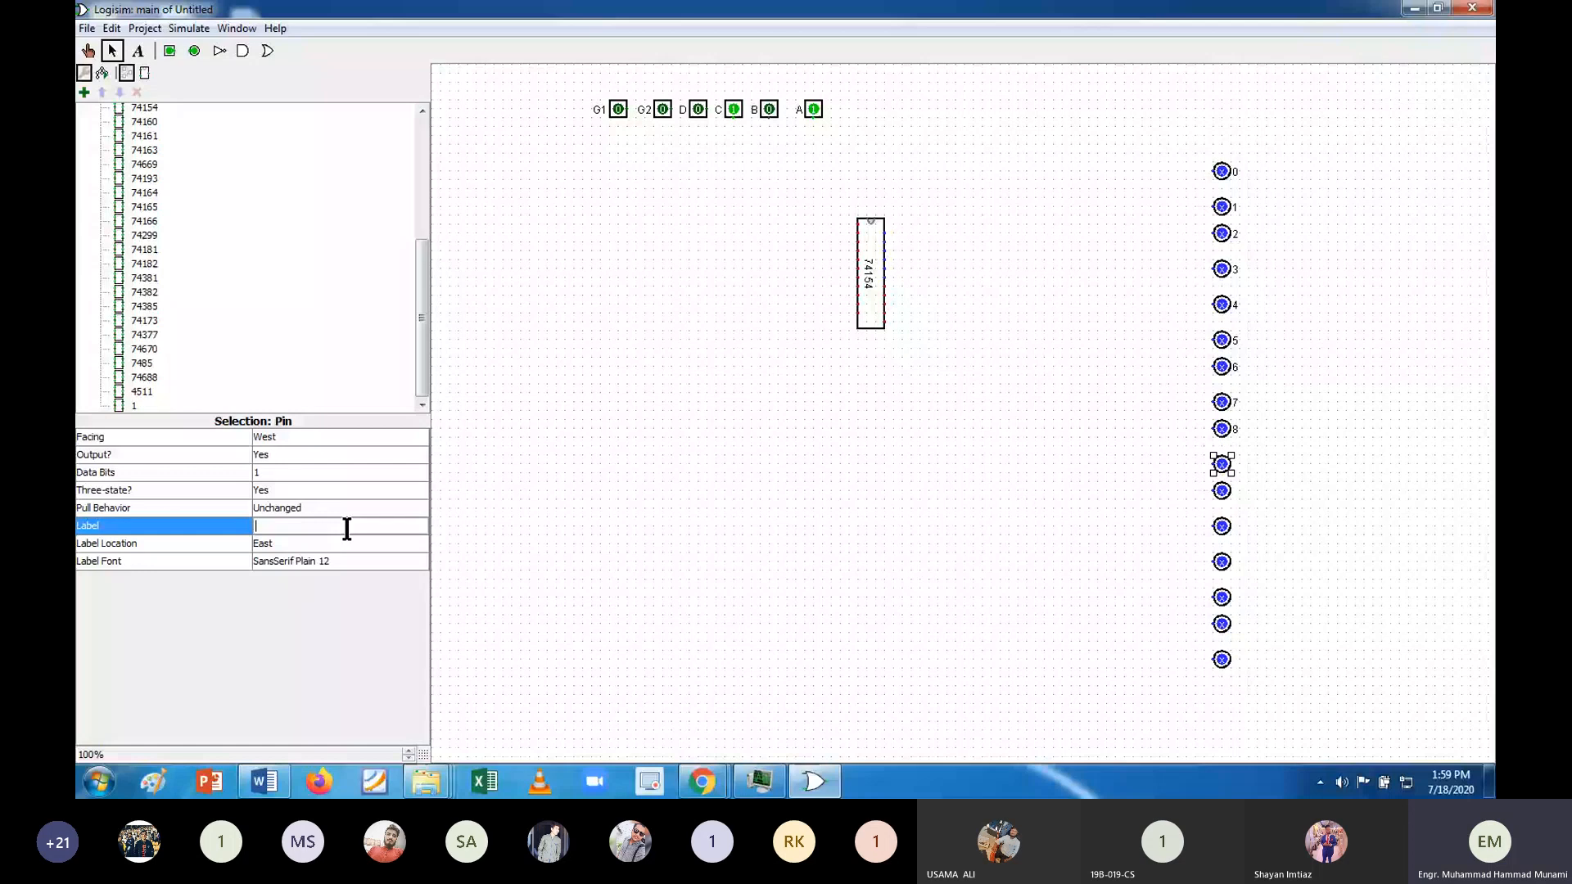
type("9")
key("Return")
Label the three output pins below output 9 as 10, 11 and 12.
left_click(369, 525)
type("10")
key("Return")
left_click(1223, 525)
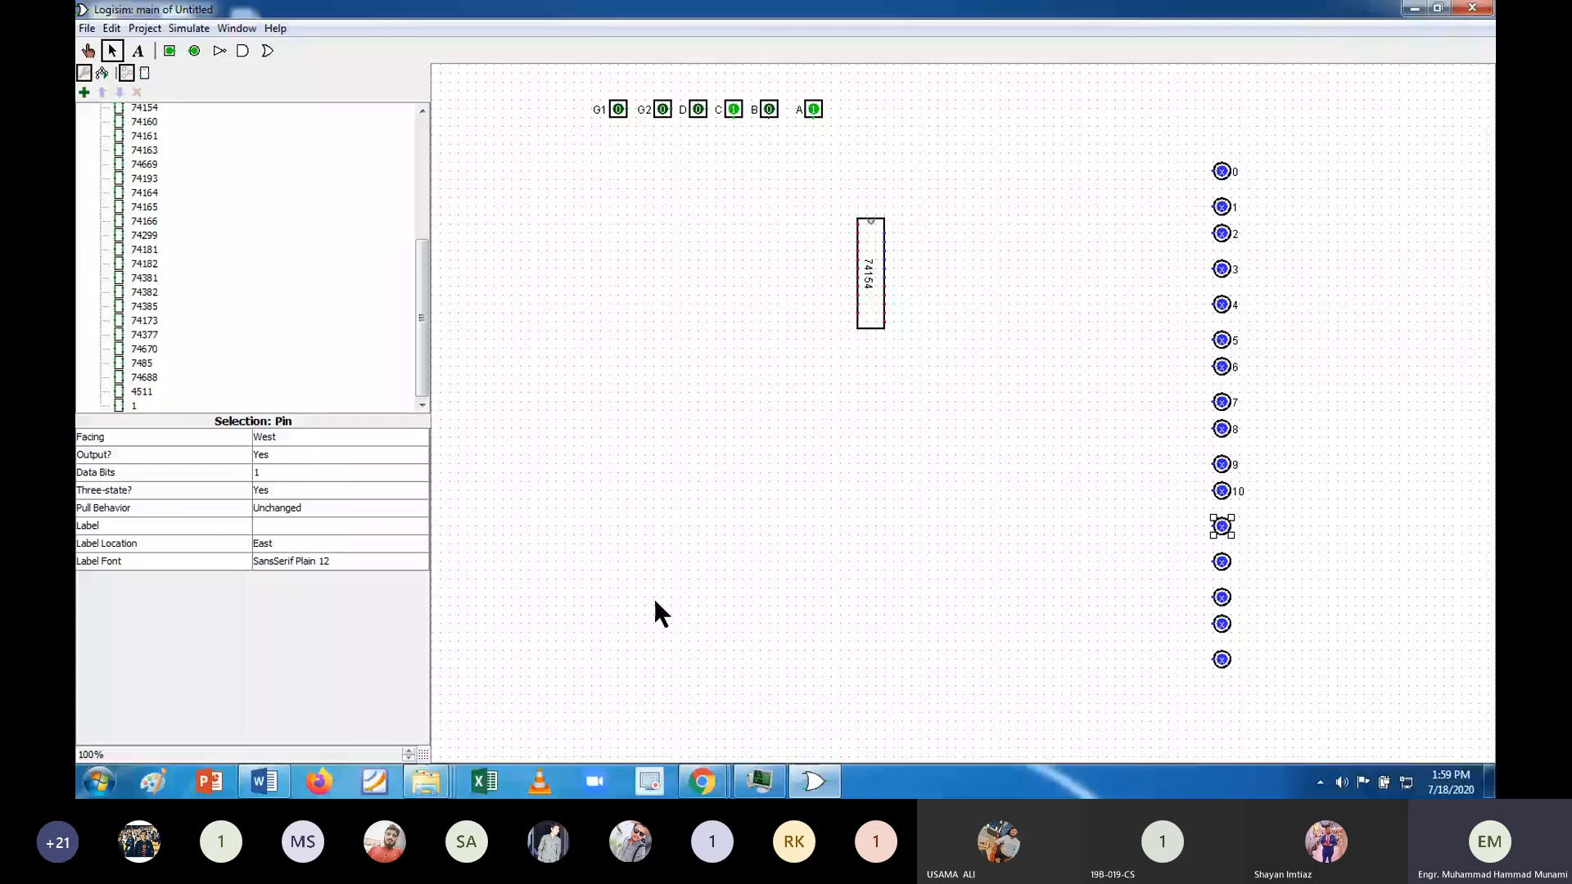
left_click(340, 526)
type("11")
left_click(1222, 562)
left_click(332, 526)
type("12")
Label the last three output pins of the column 13, 14 and 15.
left_click(1221, 597)
left_click(328, 525)
type("13")
left_click(1222, 624)
left_click(262, 528)
type("14")
key("Return")
left_click(1221, 659)
left_click(384, 525)
type("15")
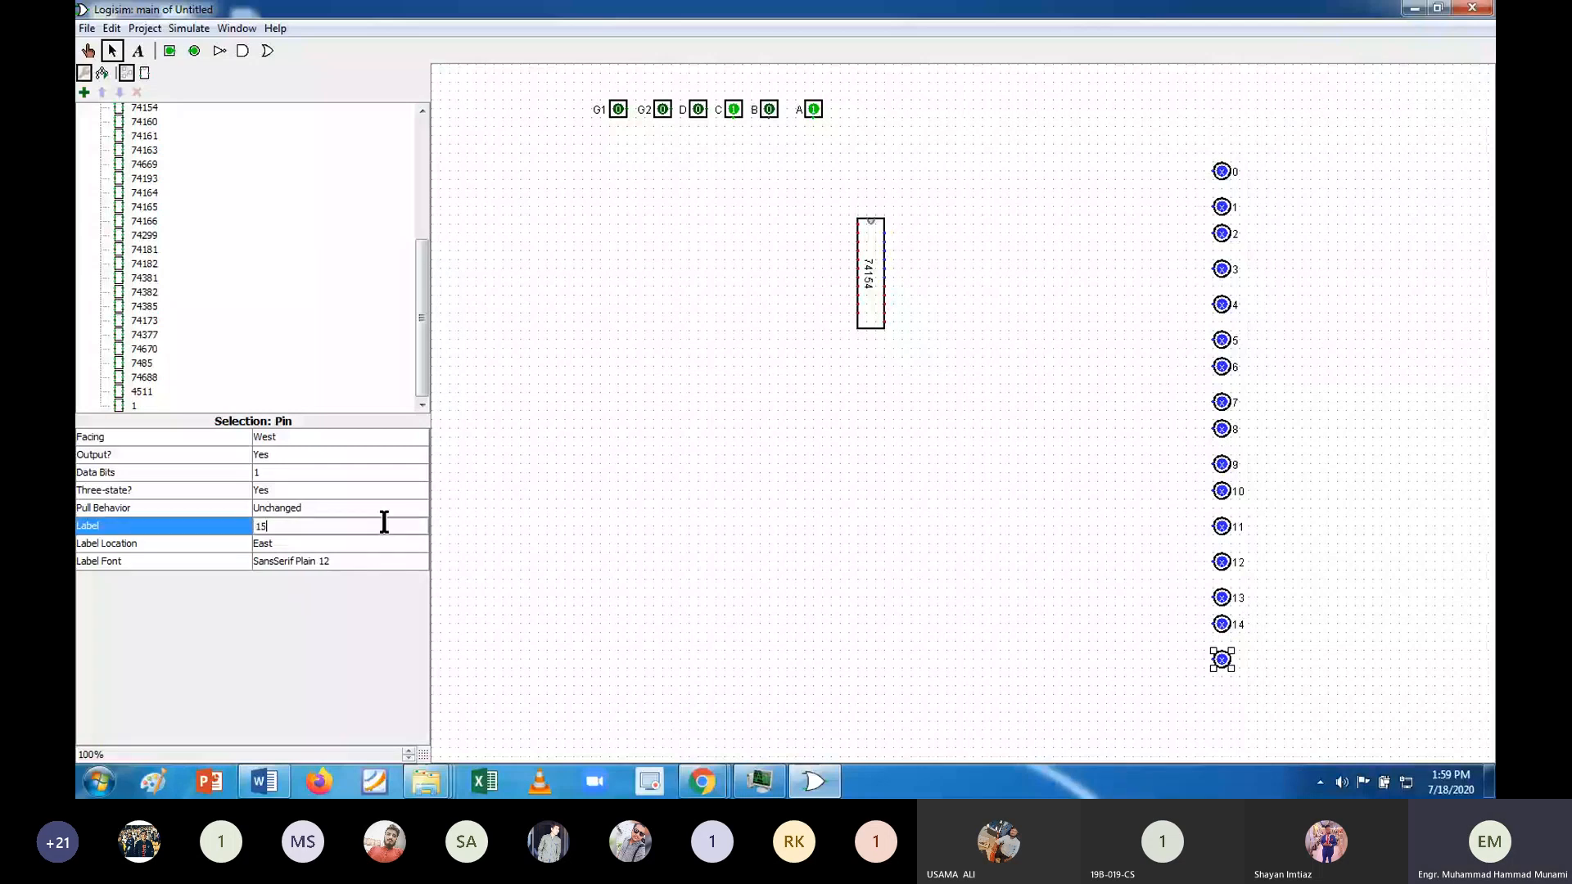
key("Return")
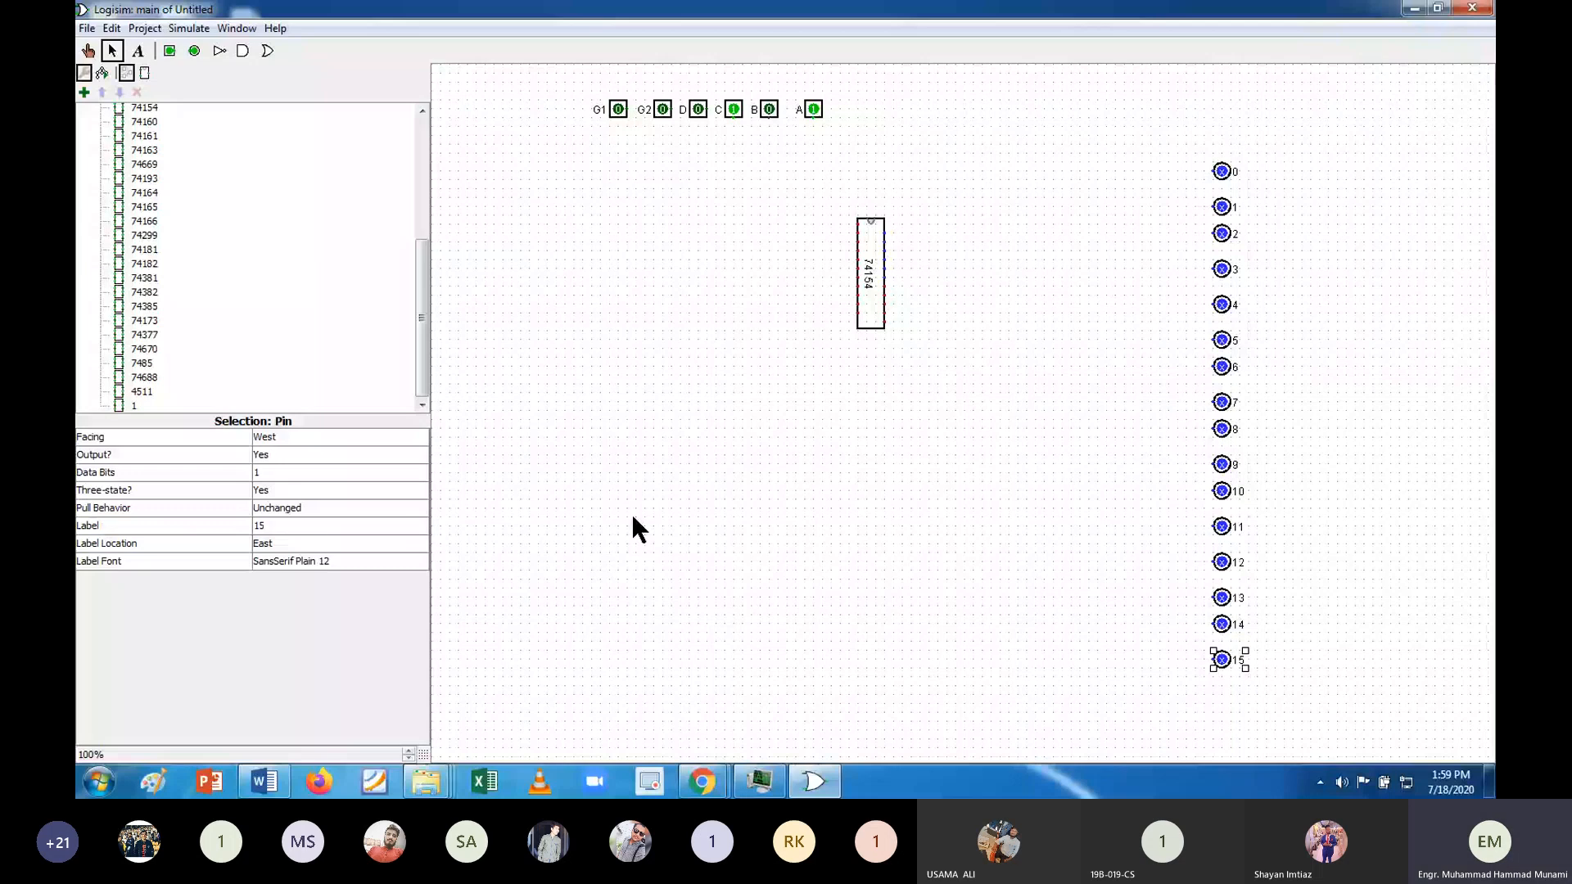
Wire the first four pins on the left side of the 74154 chip to outputs 0, 1, 2 and 3.
mouse_move(1221, 172)
left_mouse_down()
mouse_move(857, 172)
mouse_move(830, 222)
left_mouse_up()
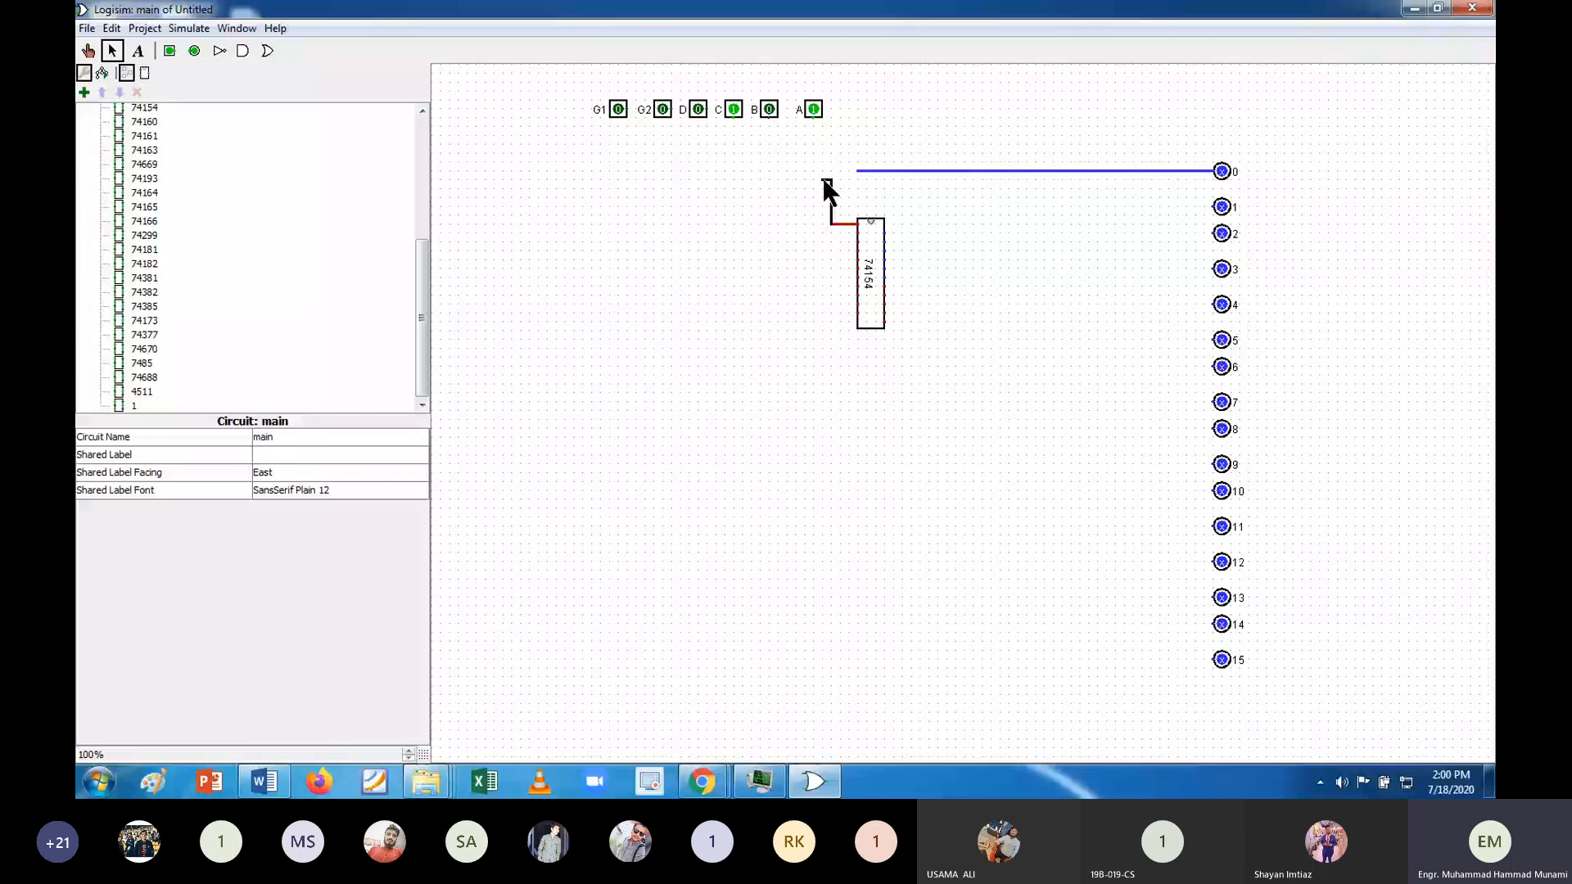
left_click_drag(825, 182, 830, 171)
left_click(854, 230)
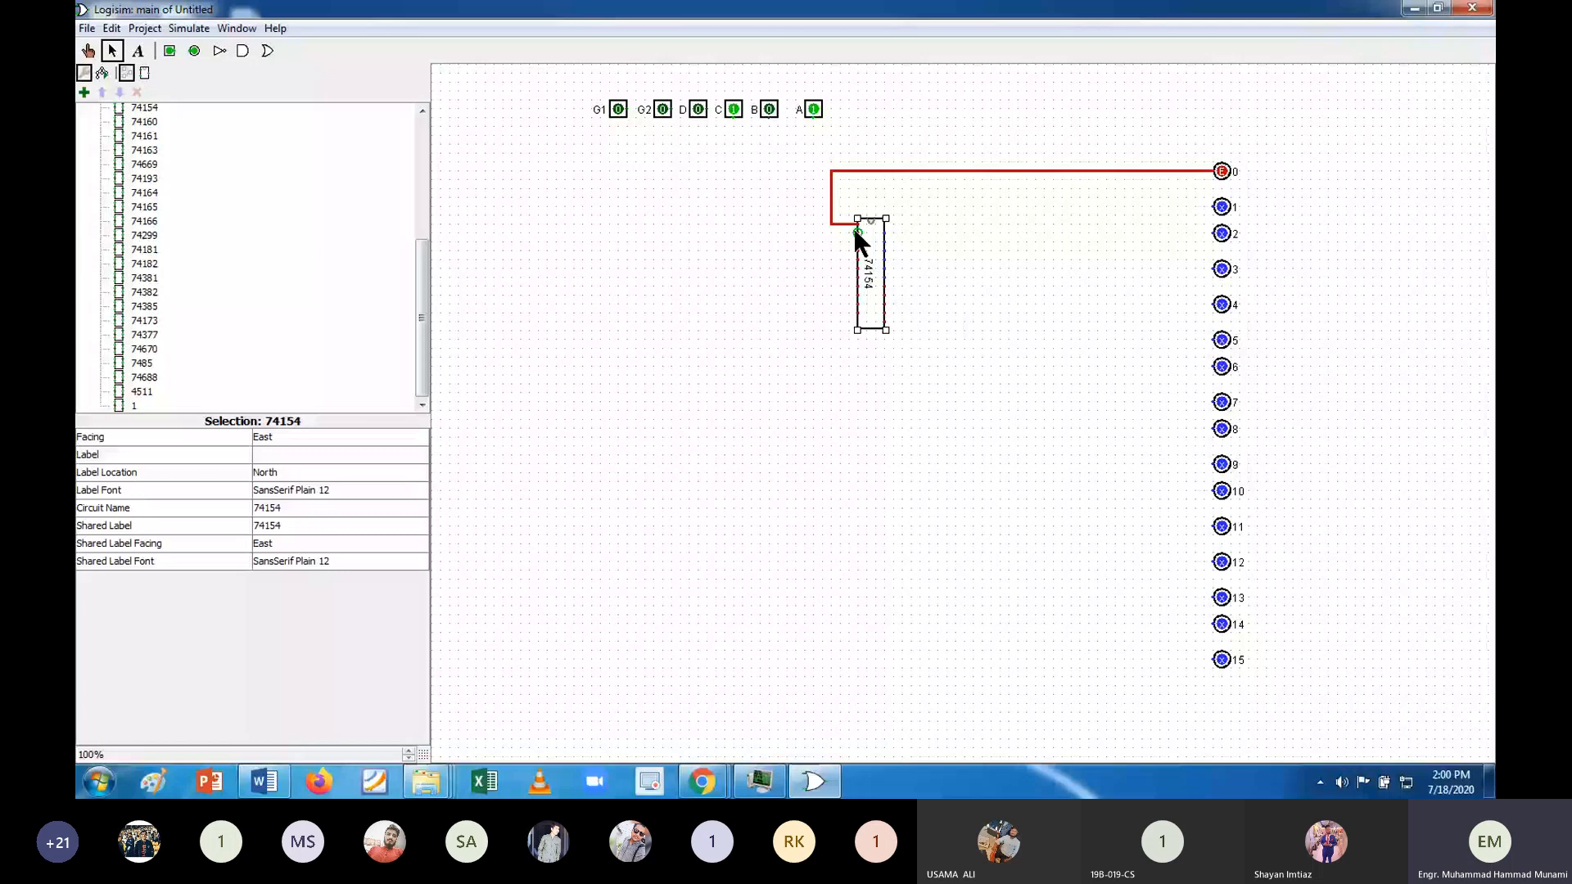
left_click_drag(854, 232, 1203, 205)
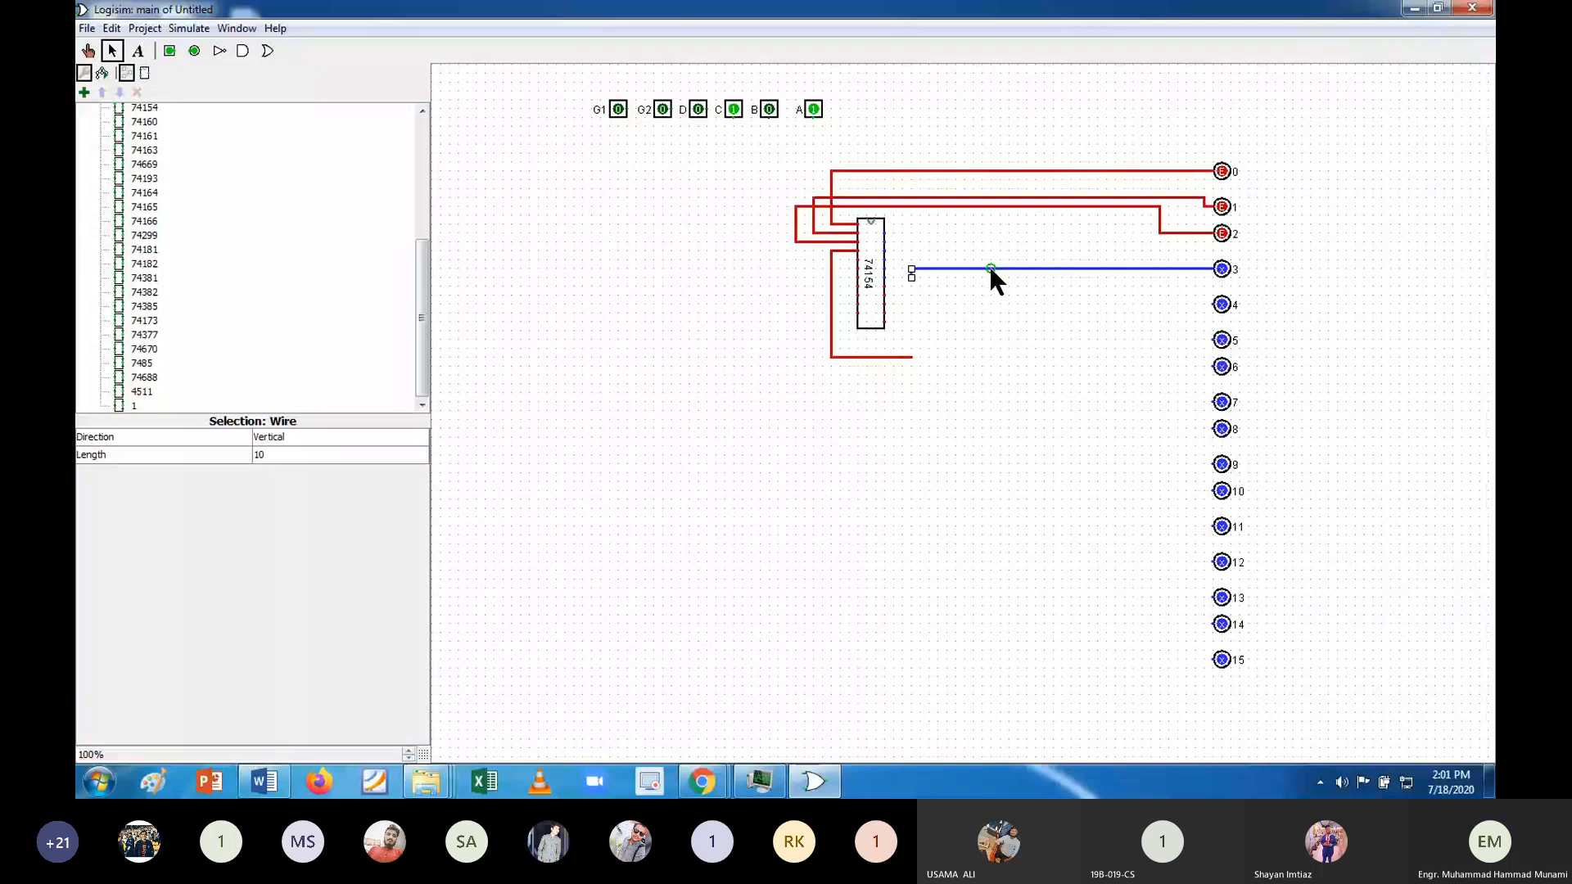
left_click_drag(912, 357, 1044, 357)
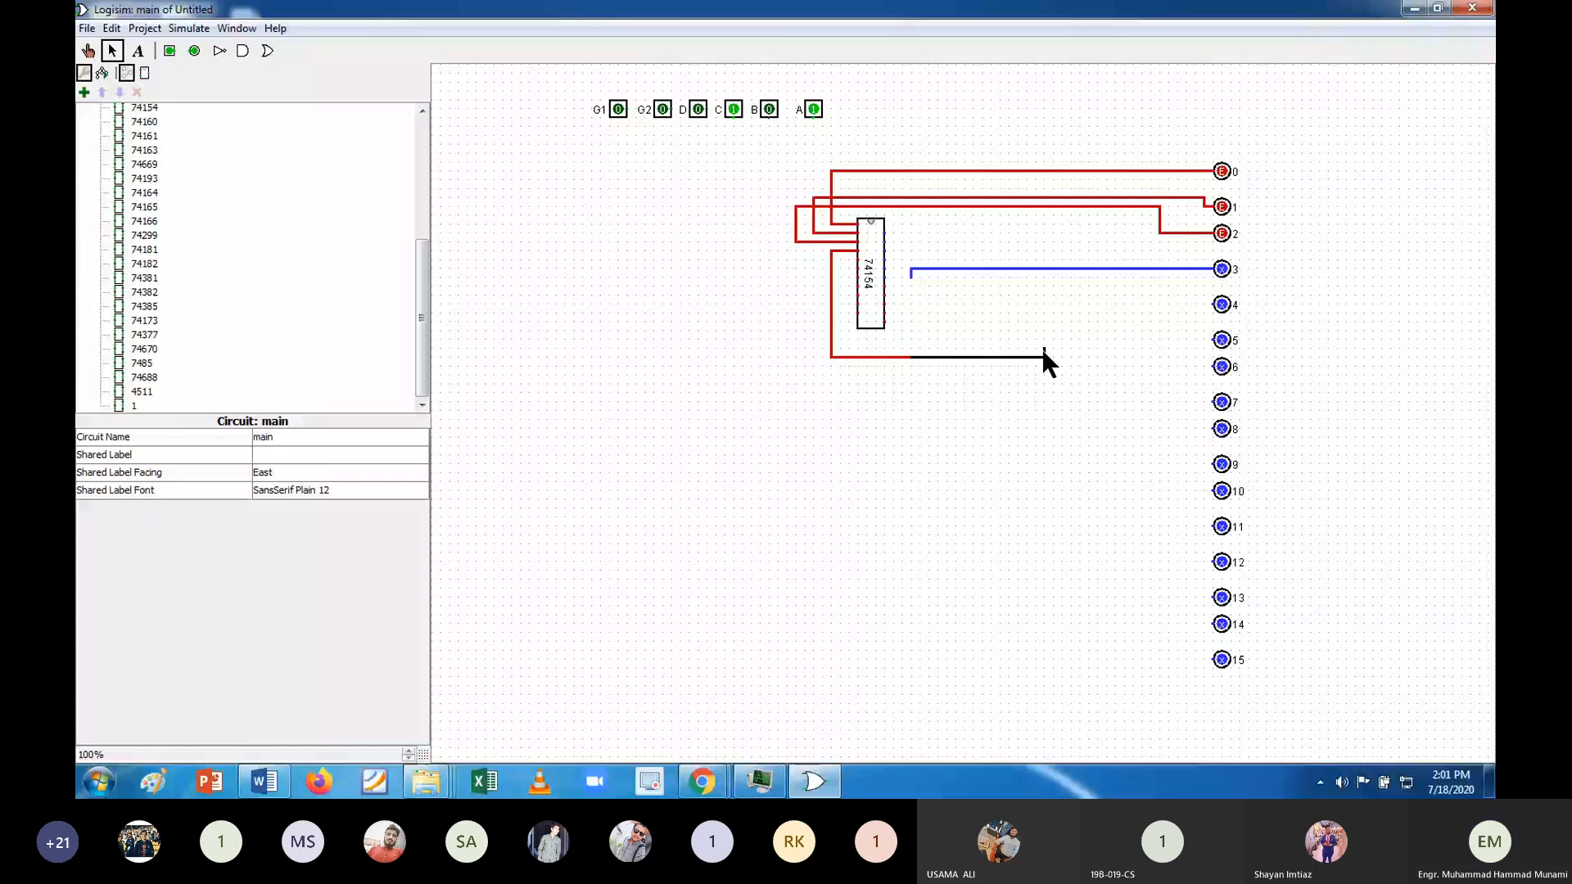
left_click_drag(1043, 351, 1018, 268)
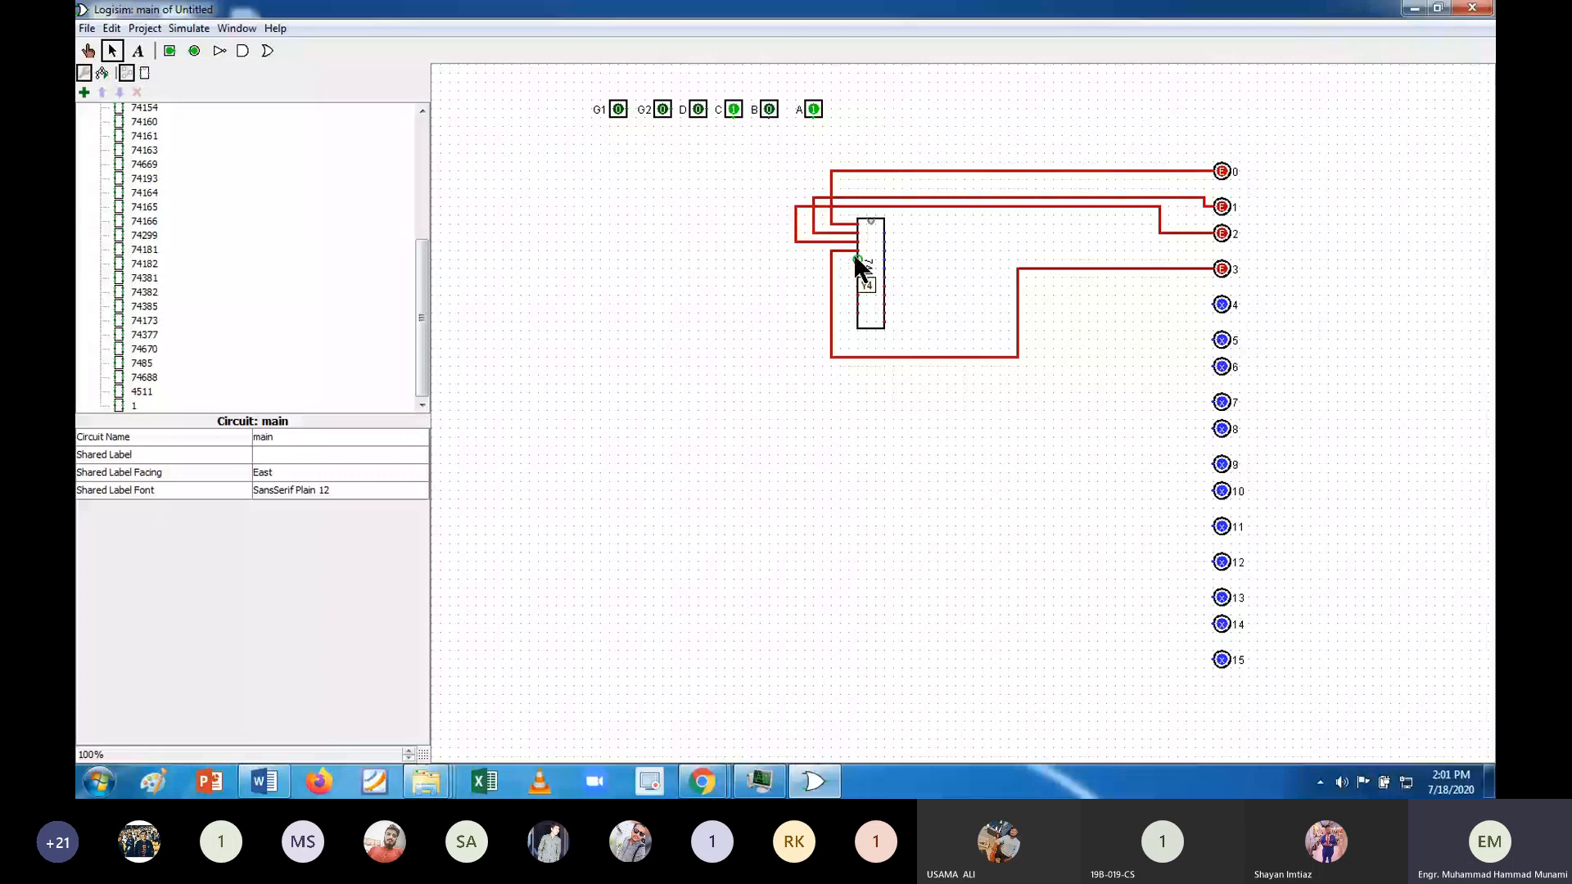
Wire the next four left-side pins of the 74154 to outputs 4, 5, 6 and 7, looping the wires below the chip.
left_click_drag(854, 256, 801, 385)
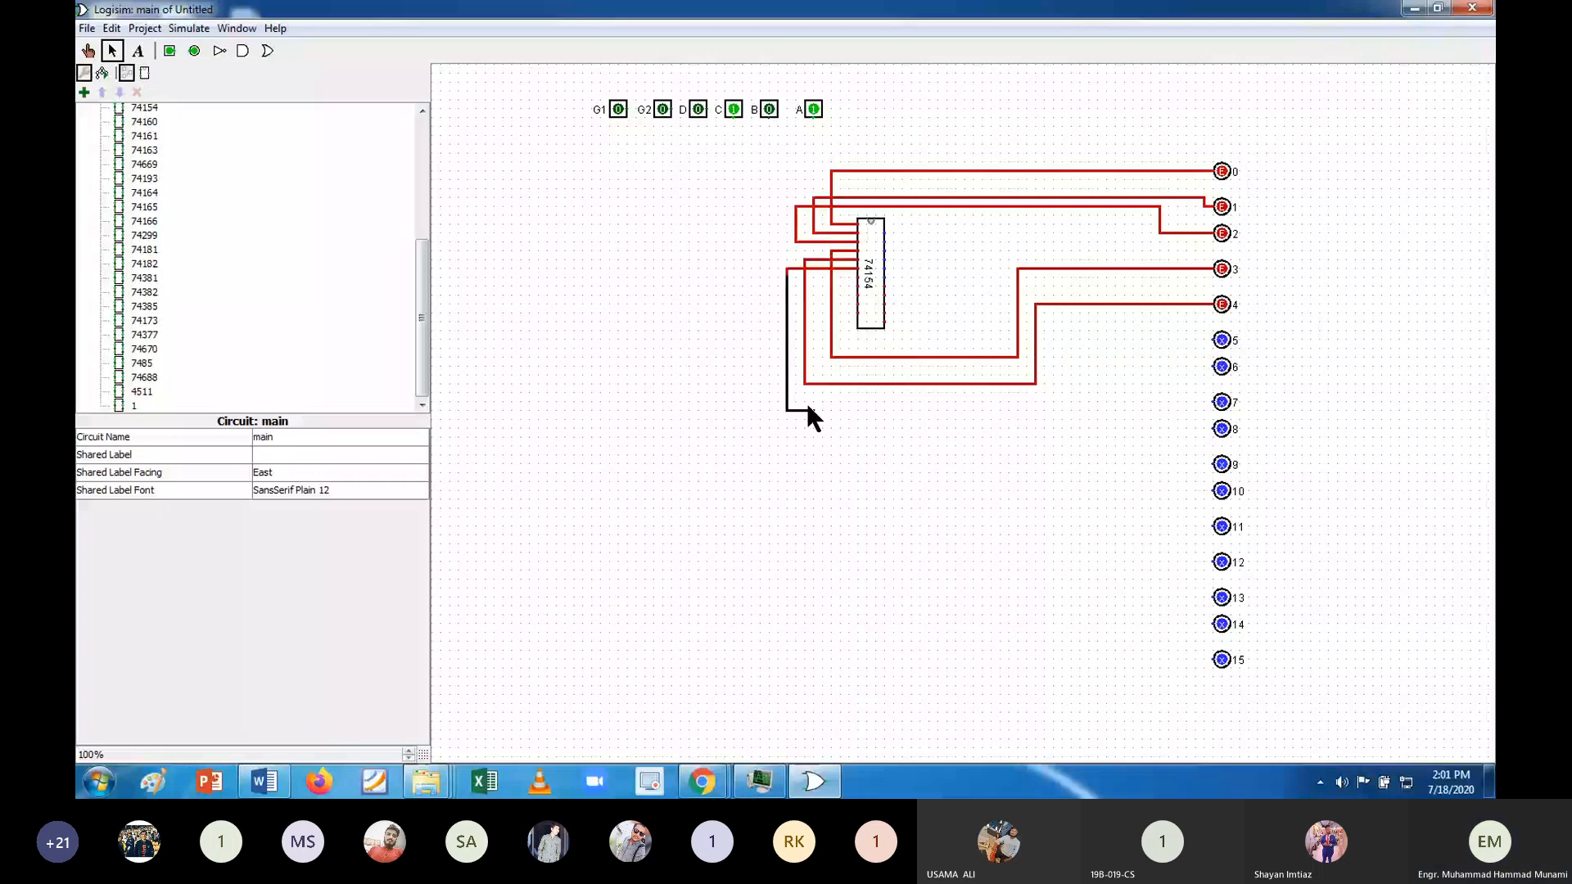
left_click_drag(807, 414, 1044, 402)
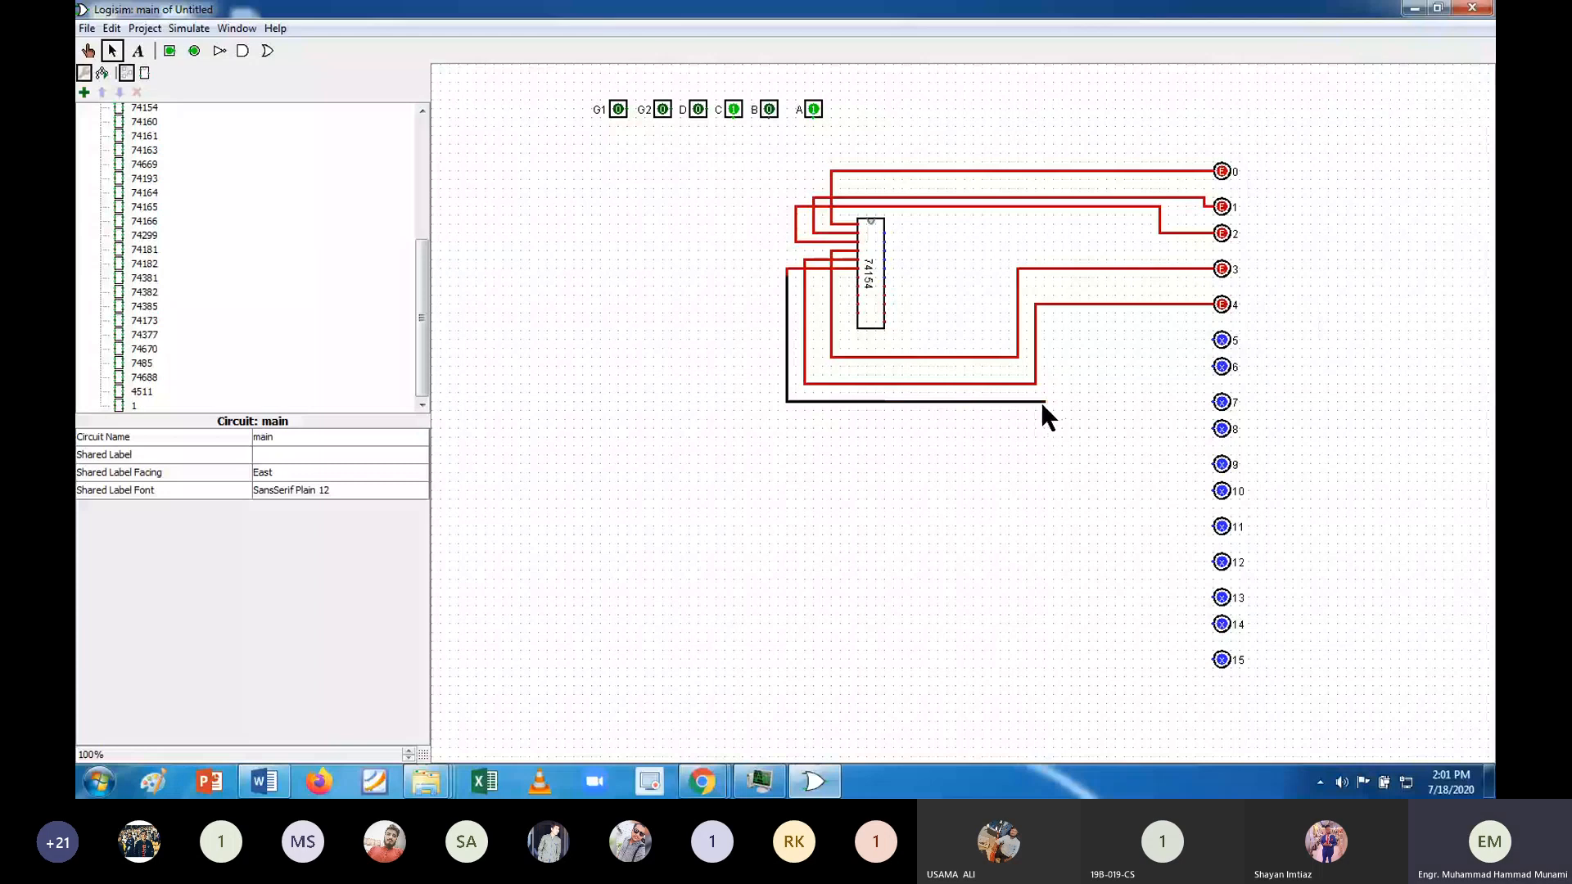
left_click_drag(1042, 403, 1052, 403)
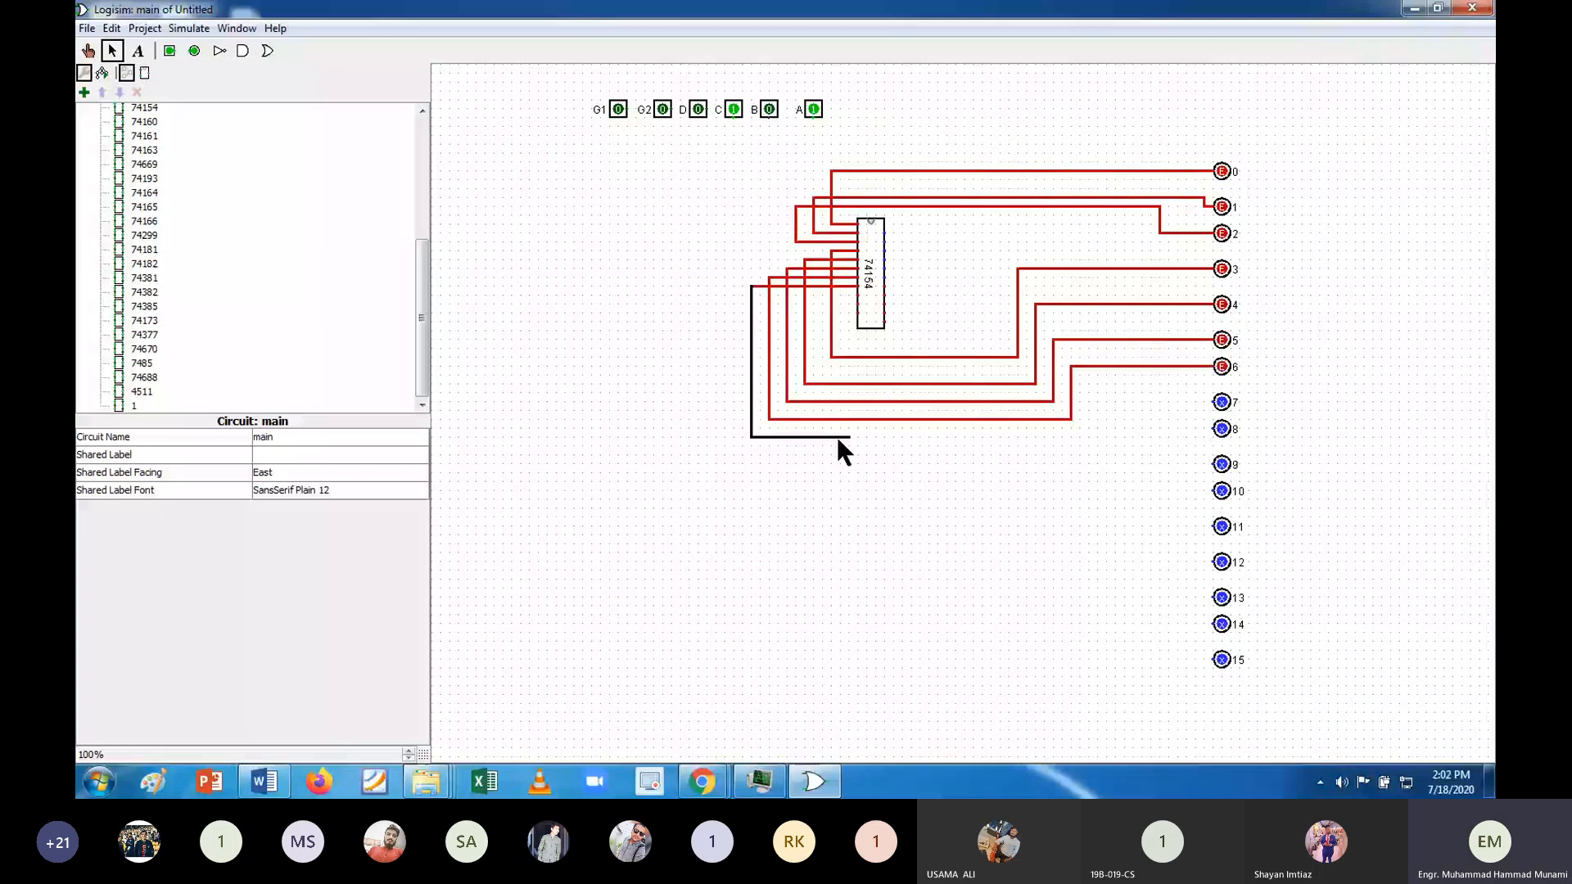
mouse_move(837, 436)
left_mouse_down()
mouse_move(1091, 437)
mouse_move(1091, 409)
left_mouse_up()
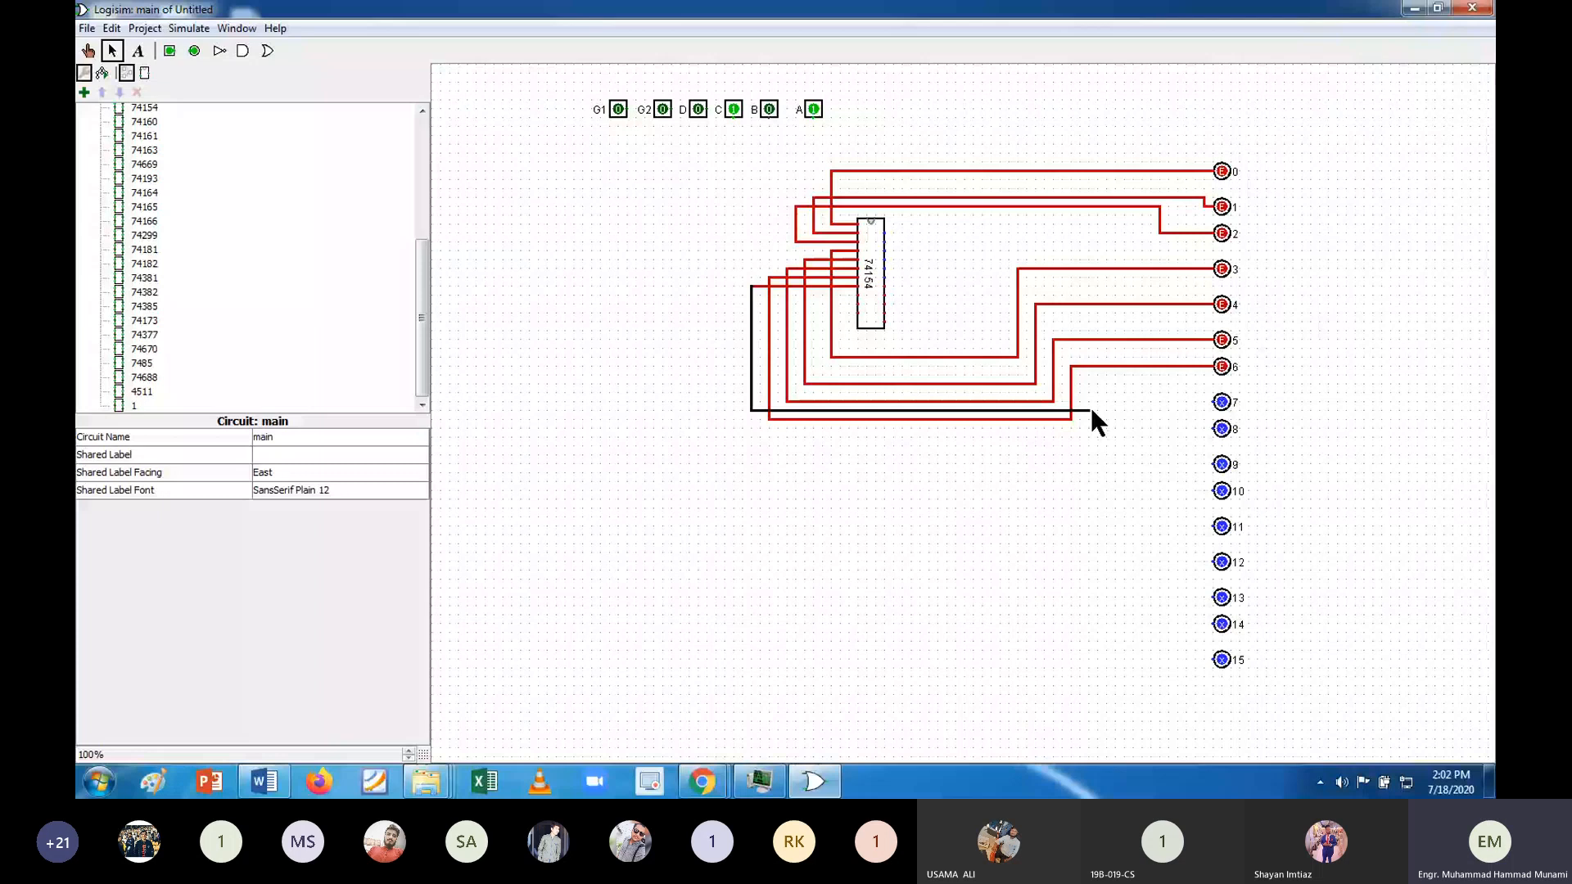
left_click_drag(1092, 411, 1089, 437)
left_click_drag(1089, 437, 1213, 402)
Wire the remaining left-side pins of the 74154 to outputs 8, 9 and 10.
left_click_drag(857, 295, 733, 296)
left_click_drag(734, 295, 734, 447)
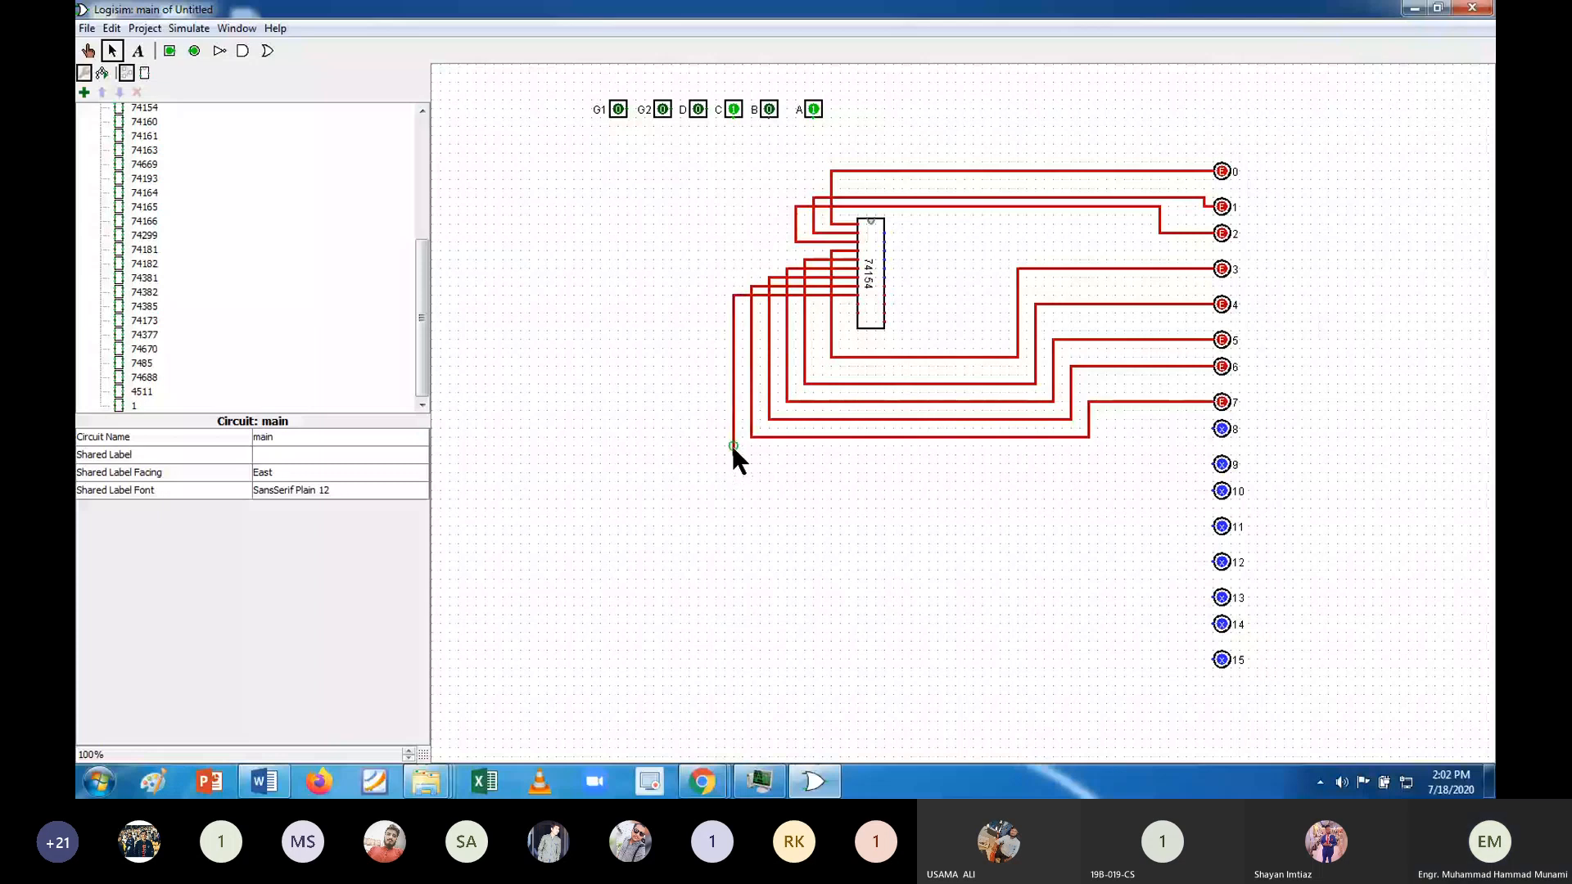
left_click_drag(733, 449, 1212, 429)
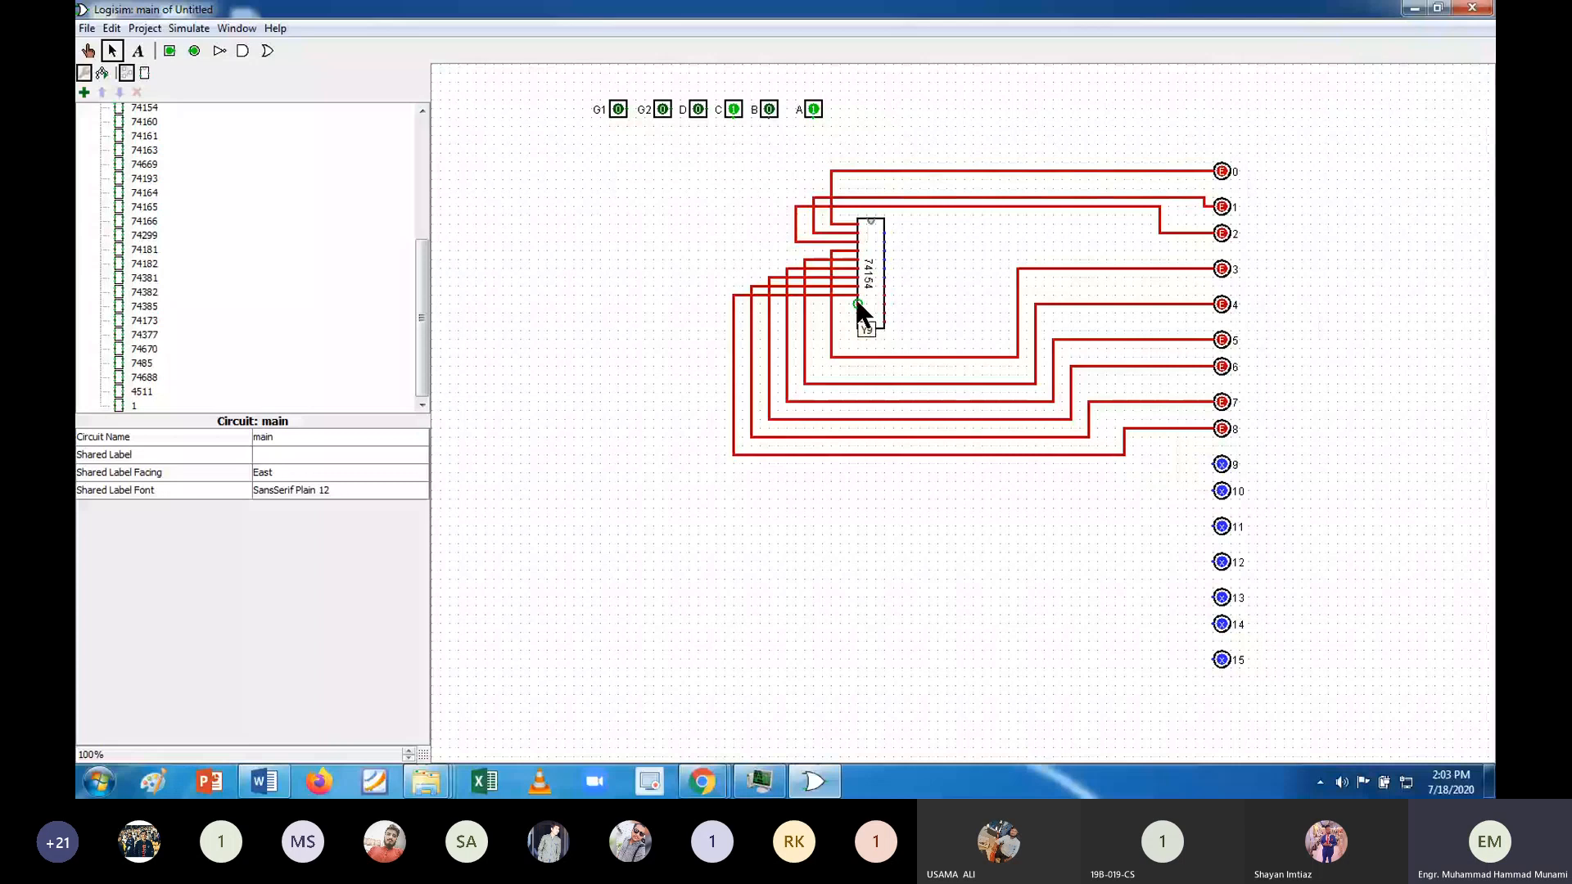
left_click_drag(858, 304, 738, 321)
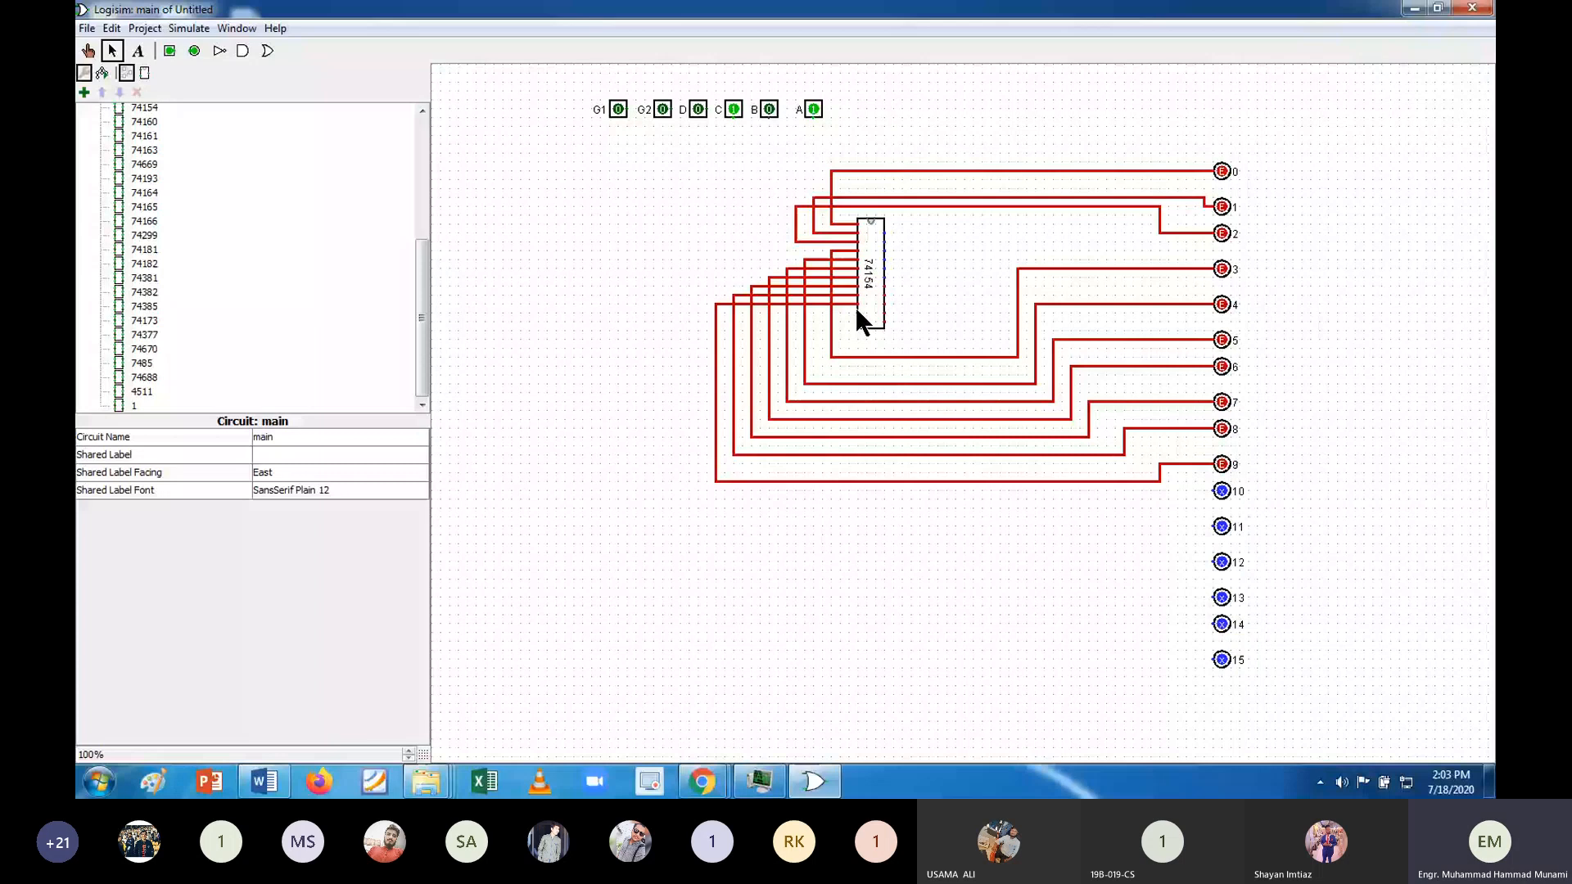
left_click_drag(849, 313, 1197, 489)
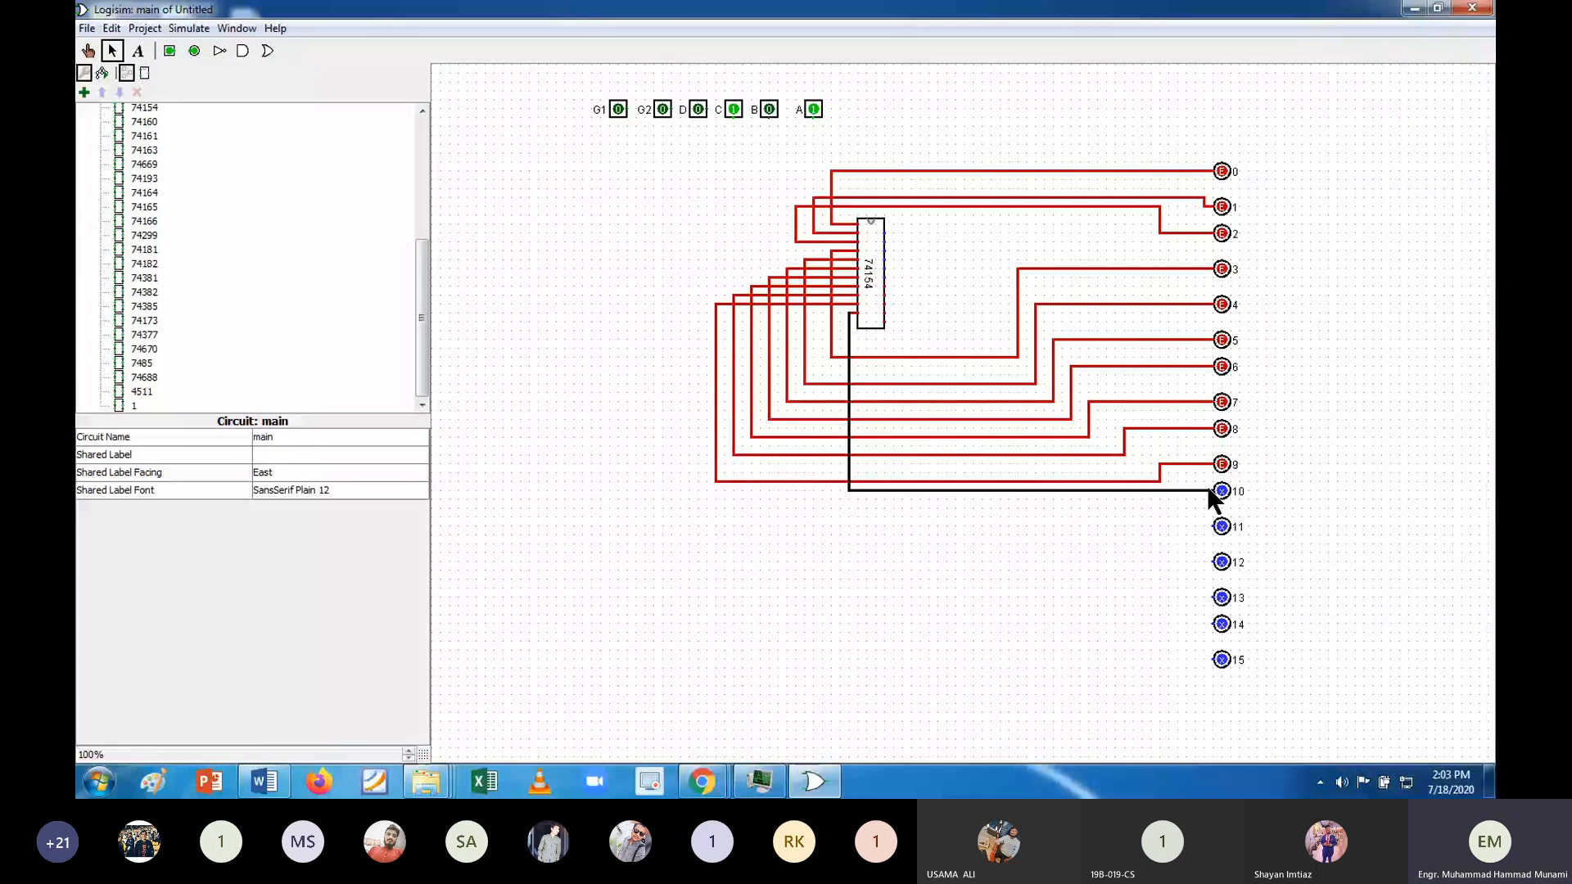
left_click_drag(1209, 488, 1210, 489)
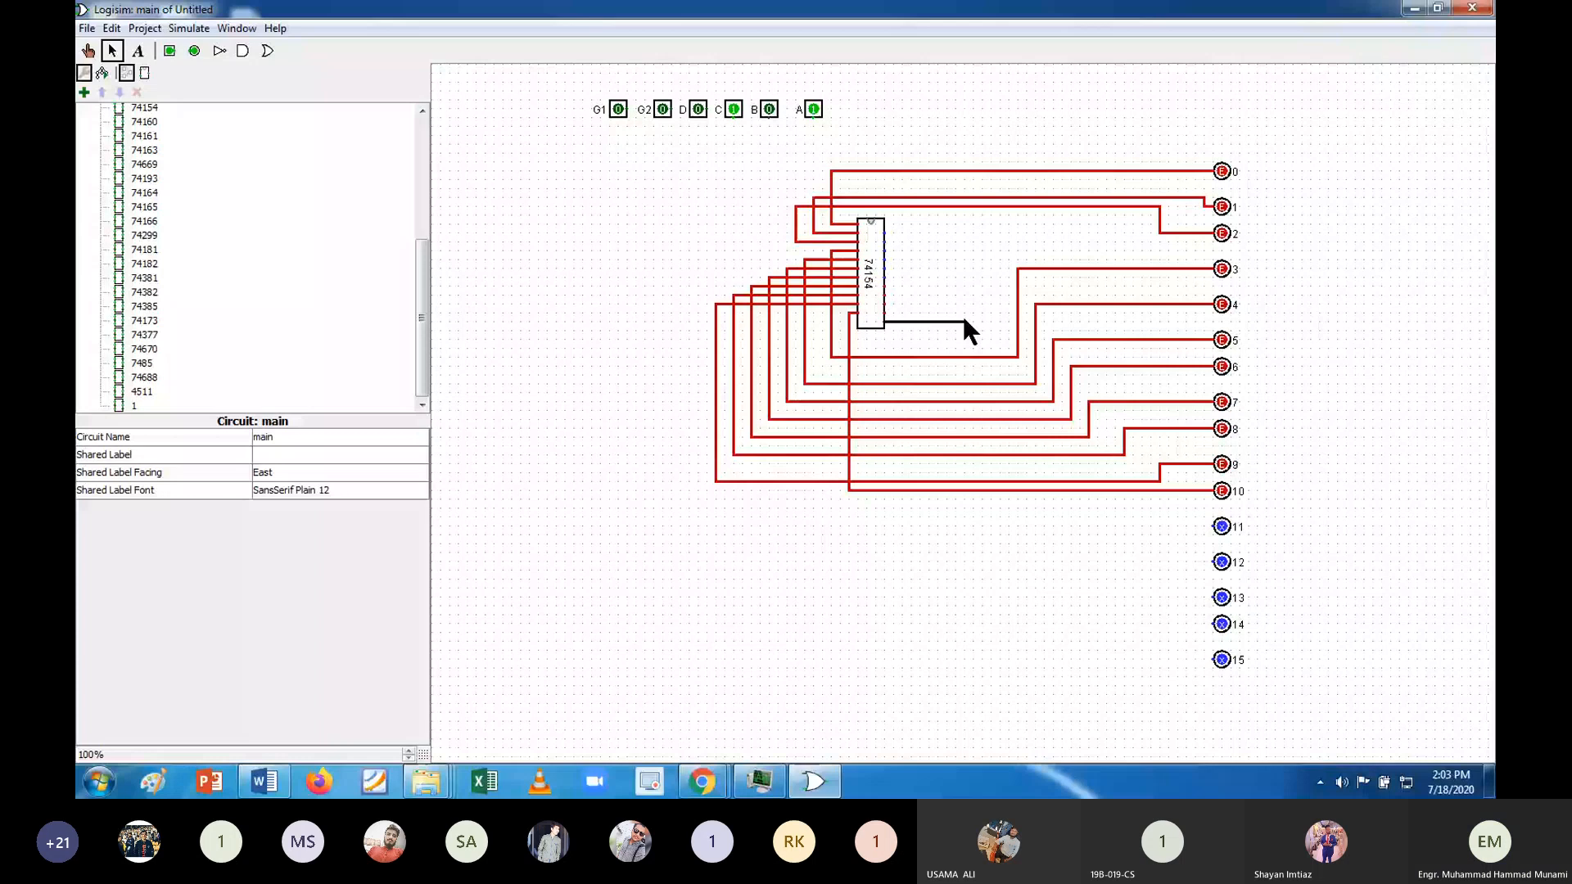
Wire the two lowest pins on the right side of the 74154 to outputs 11 and 12, starting from the bottom pin.
left_click_drag(965, 321, 1206, 527)
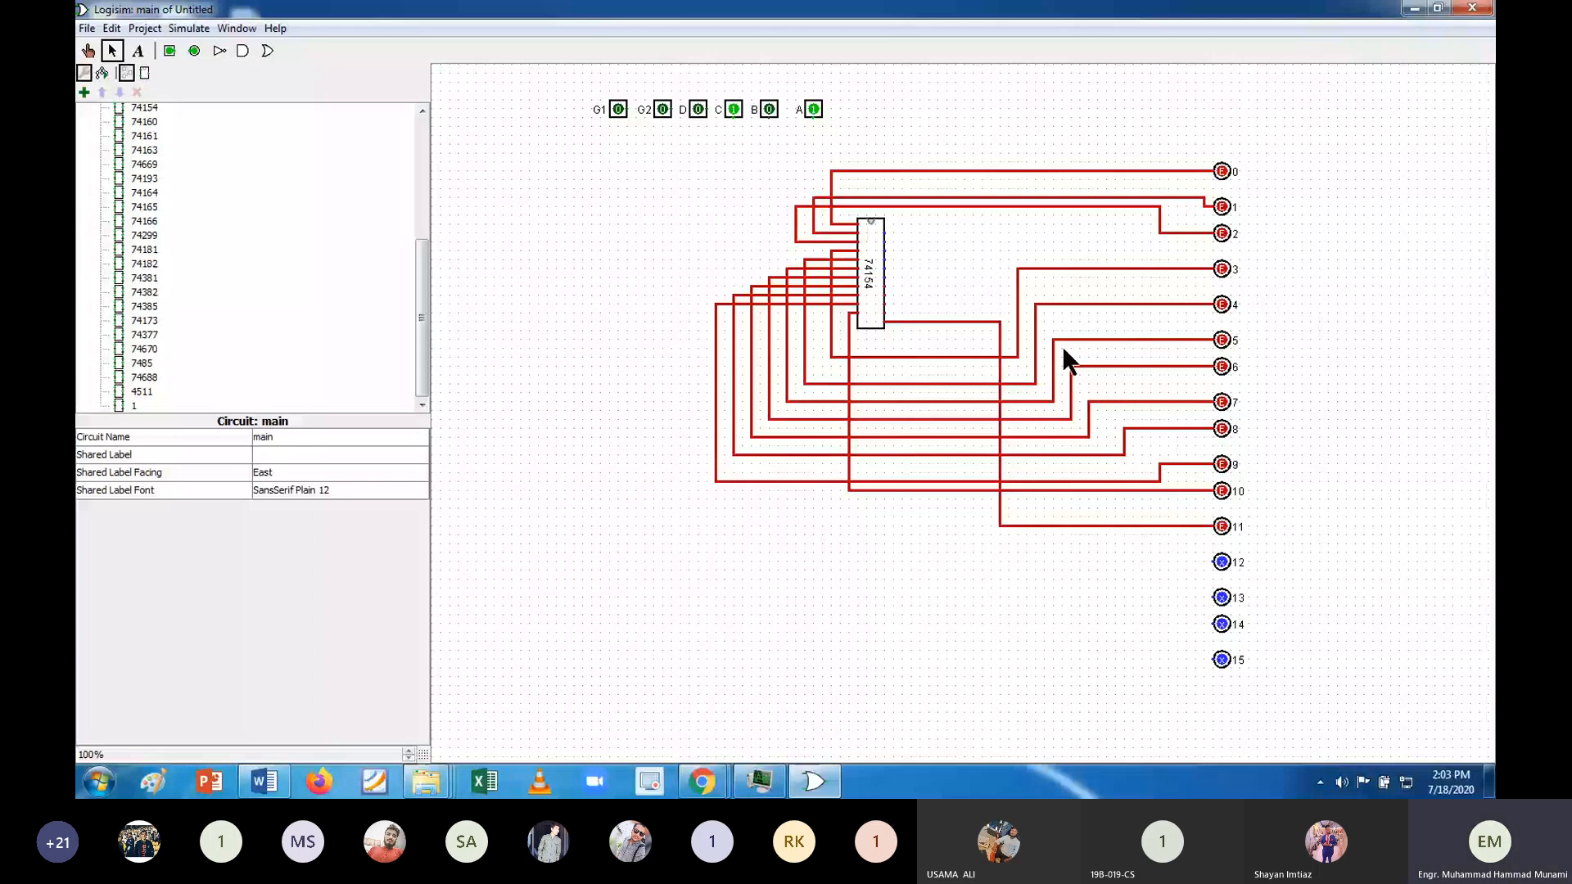
left_click_drag(884, 313, 997, 554)
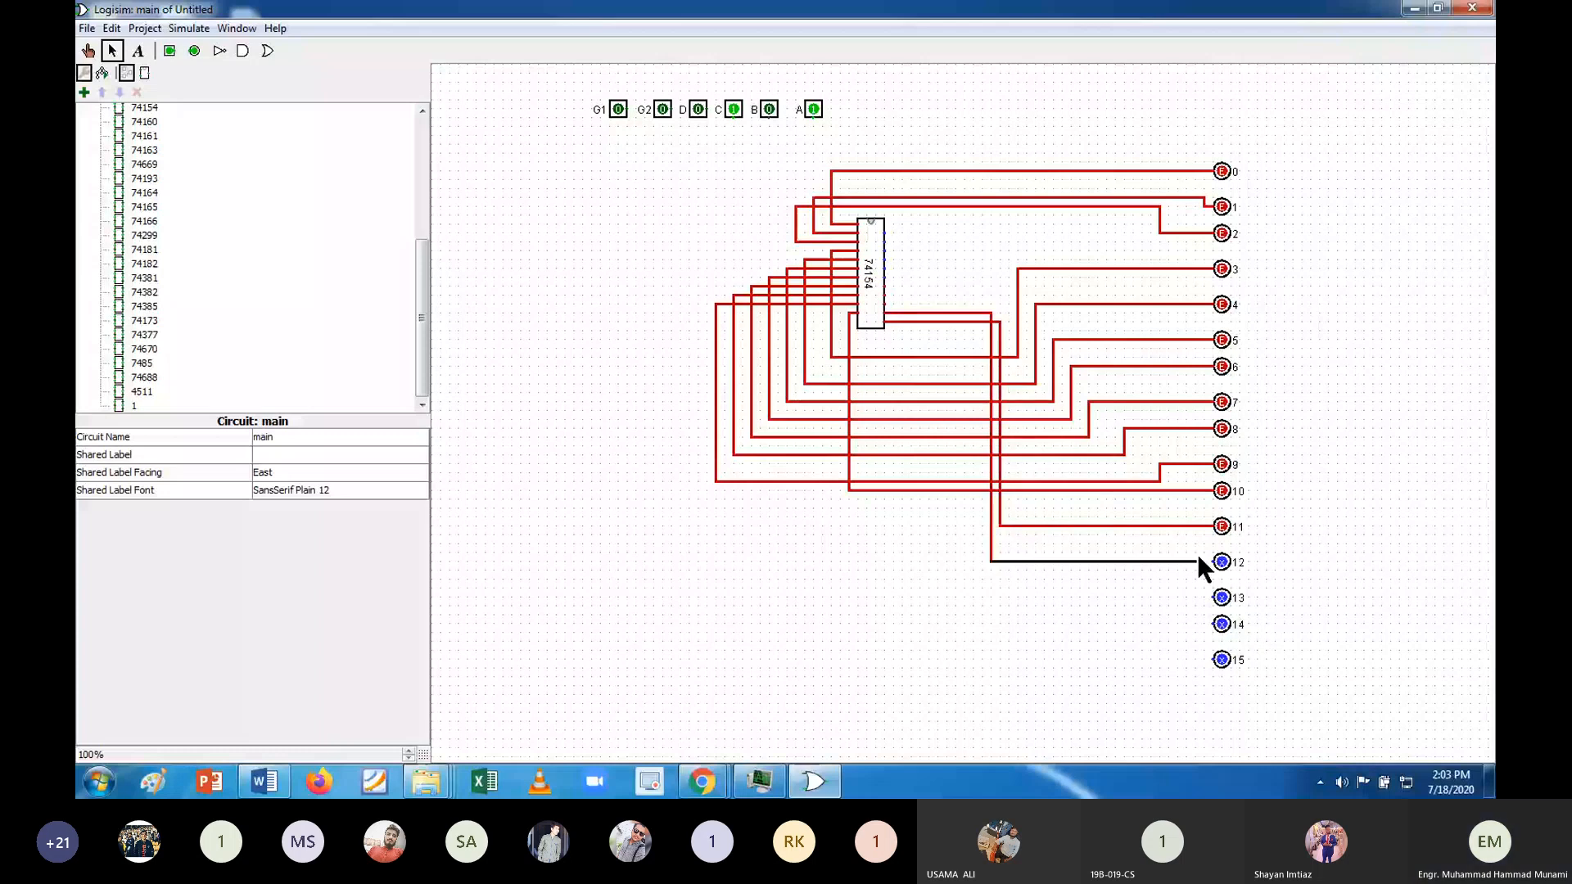
left_click_drag(996, 554, 1198, 560)
left_click_drag(1197, 557, 1207, 563)
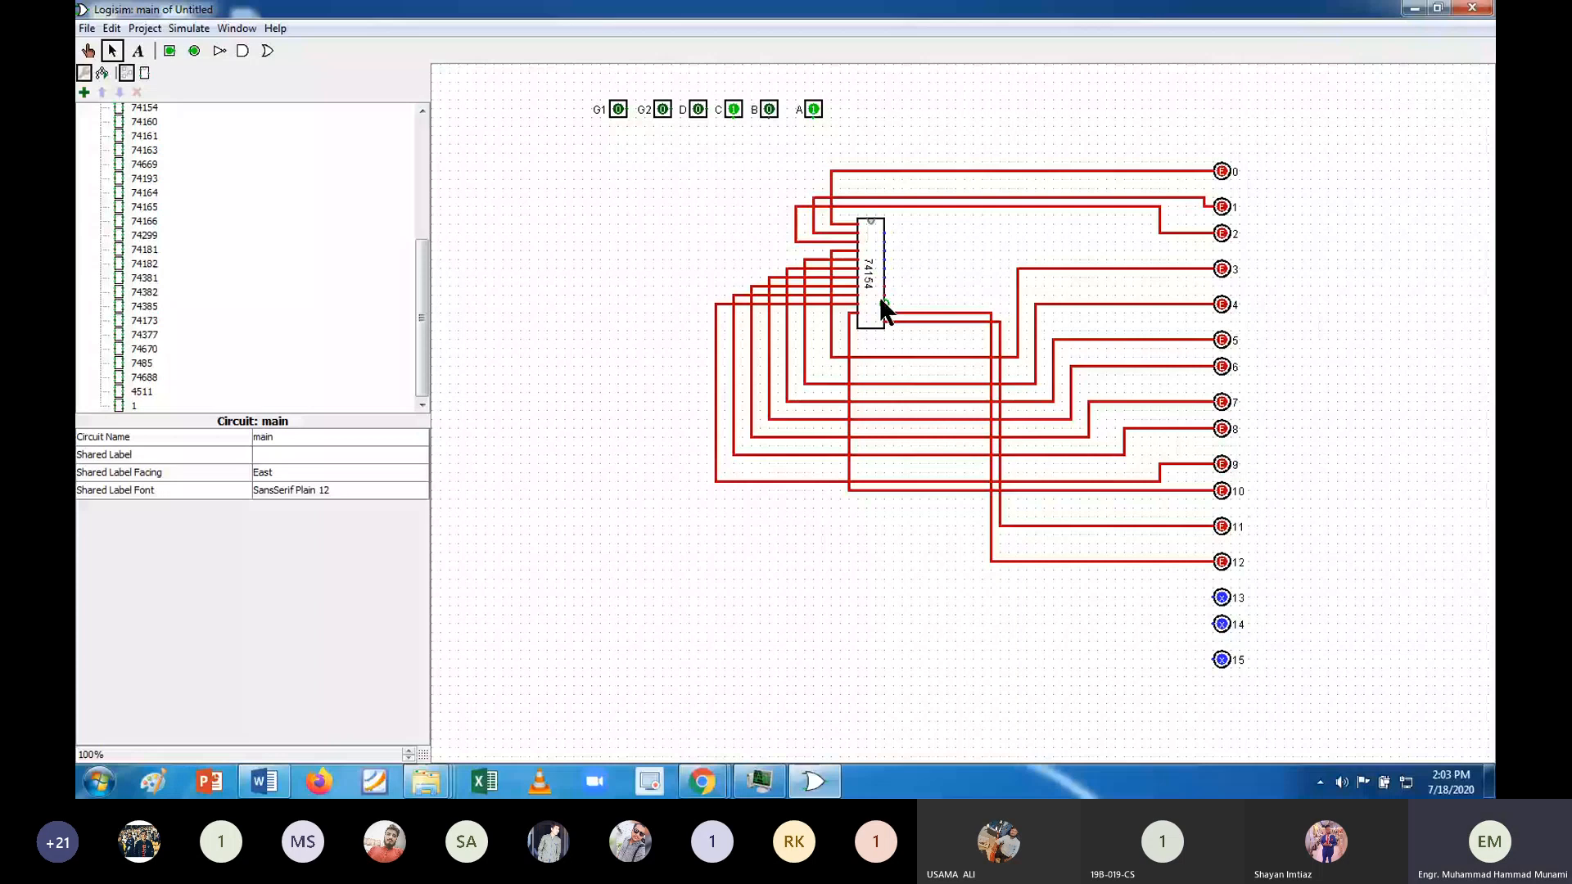
Wire the third-lowest right-side pin of the 74154 to output 13 and delete the leftover wire stub at the corner.
left_click_drag(881, 301, 978, 372)
left_click_drag(979, 371, 983, 590)
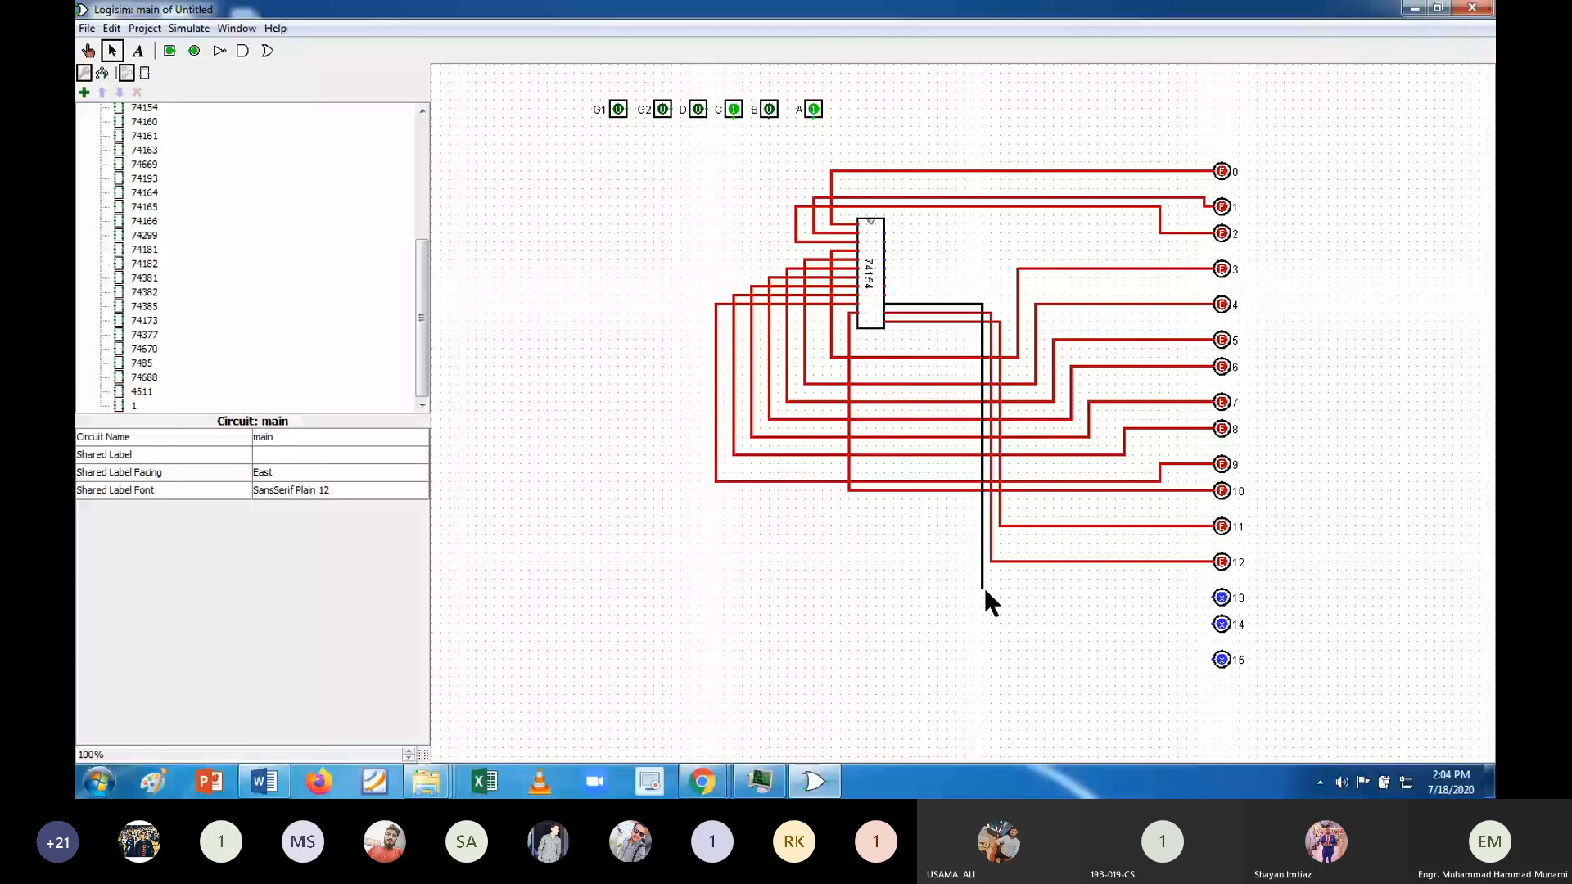
left_click_drag(984, 587, 982, 606)
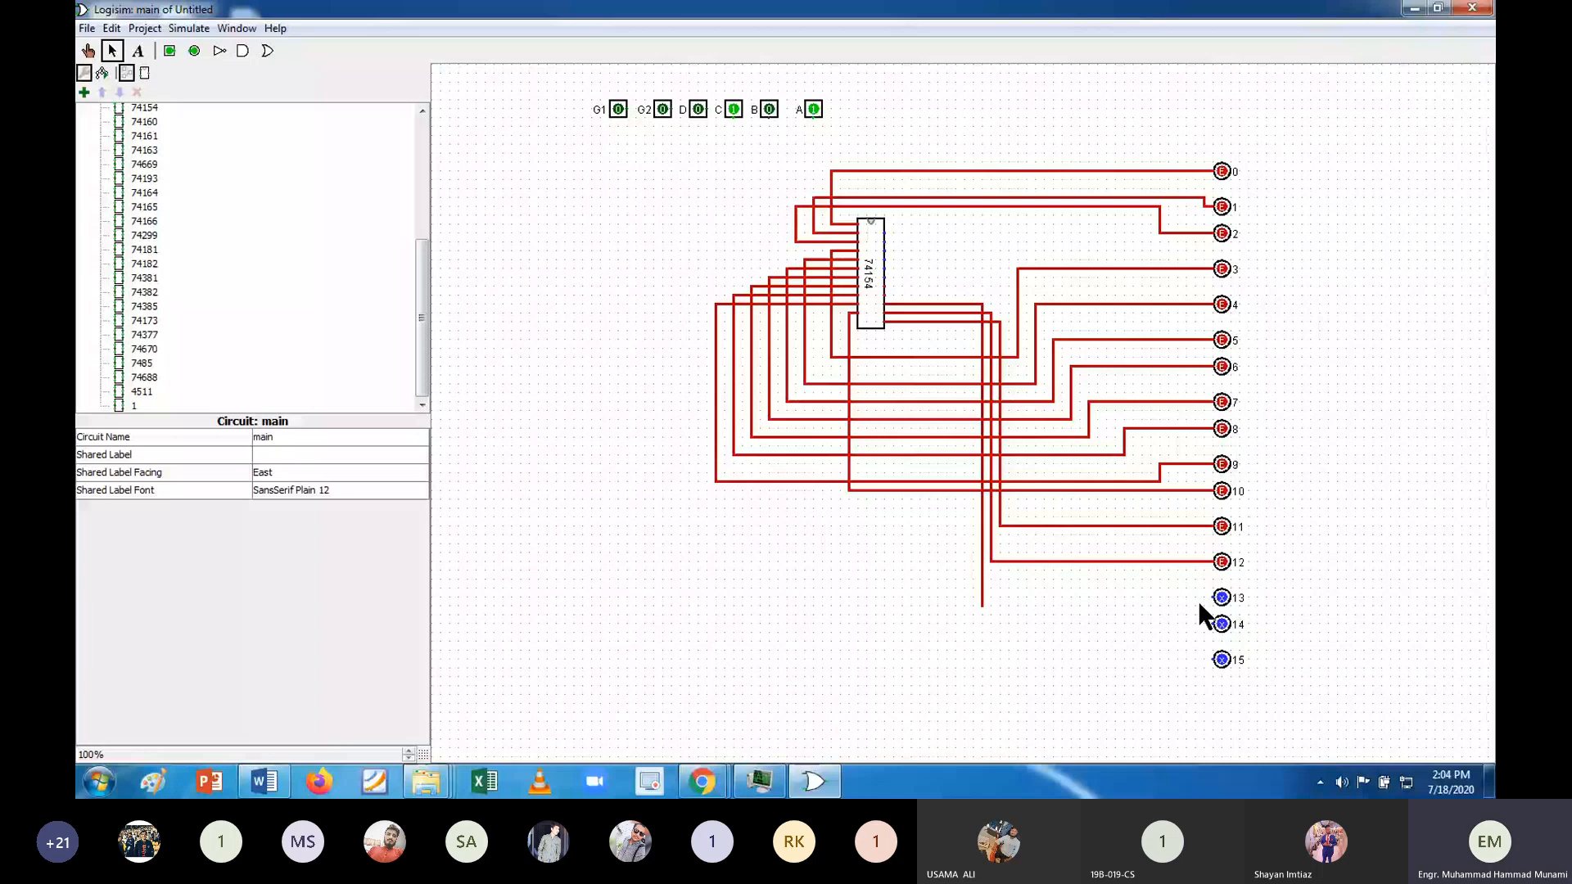
left_click_drag(1214, 597, 979, 608)
left_click_drag(978, 607, 978, 607)
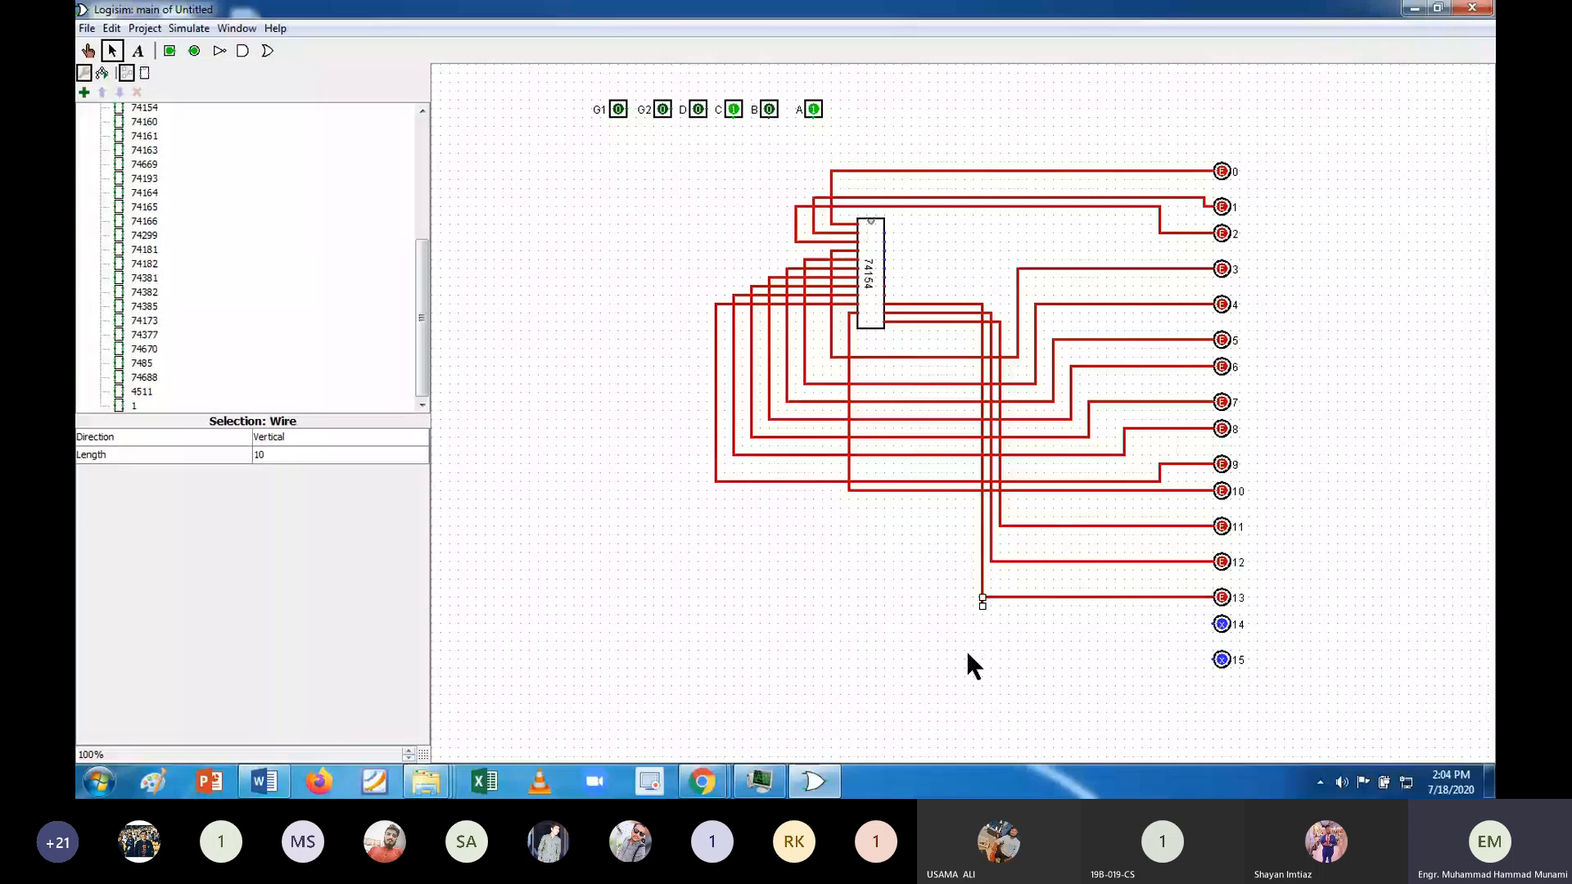
key("Delete")
Wire the next two right-side pins of the 74154 to outputs 14 and 15, shifting the horizontal segments to meet the output pins.
mouse_move(885, 295)
left_mouse_down()
mouse_move(957, 294)
mouse_move(886, 296)
left_mouse_up()
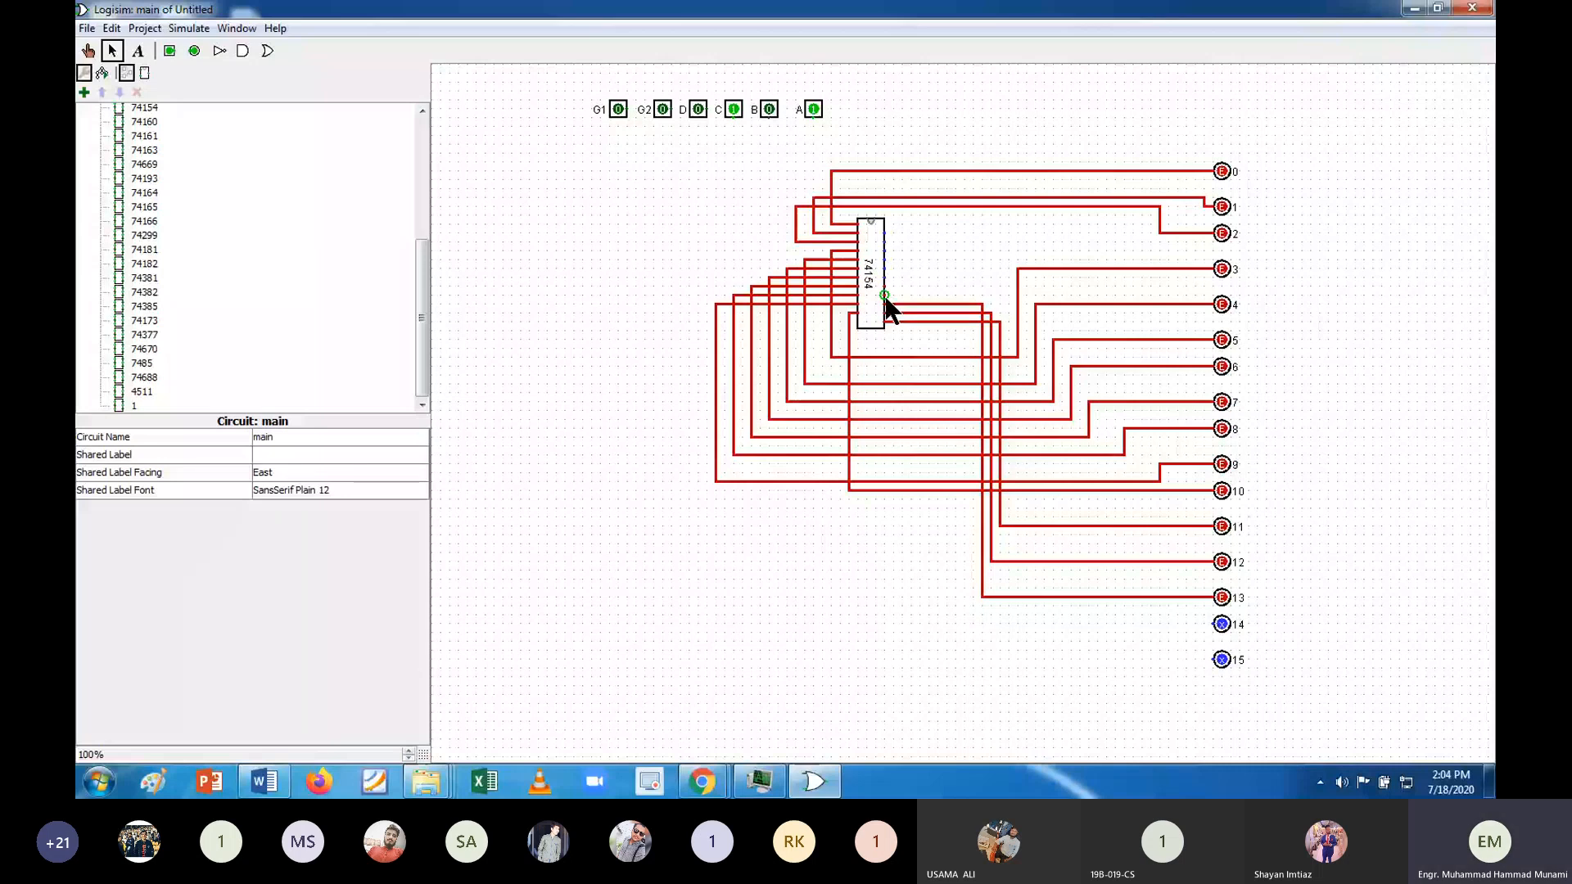
left_click_drag(886, 298, 1202, 631)
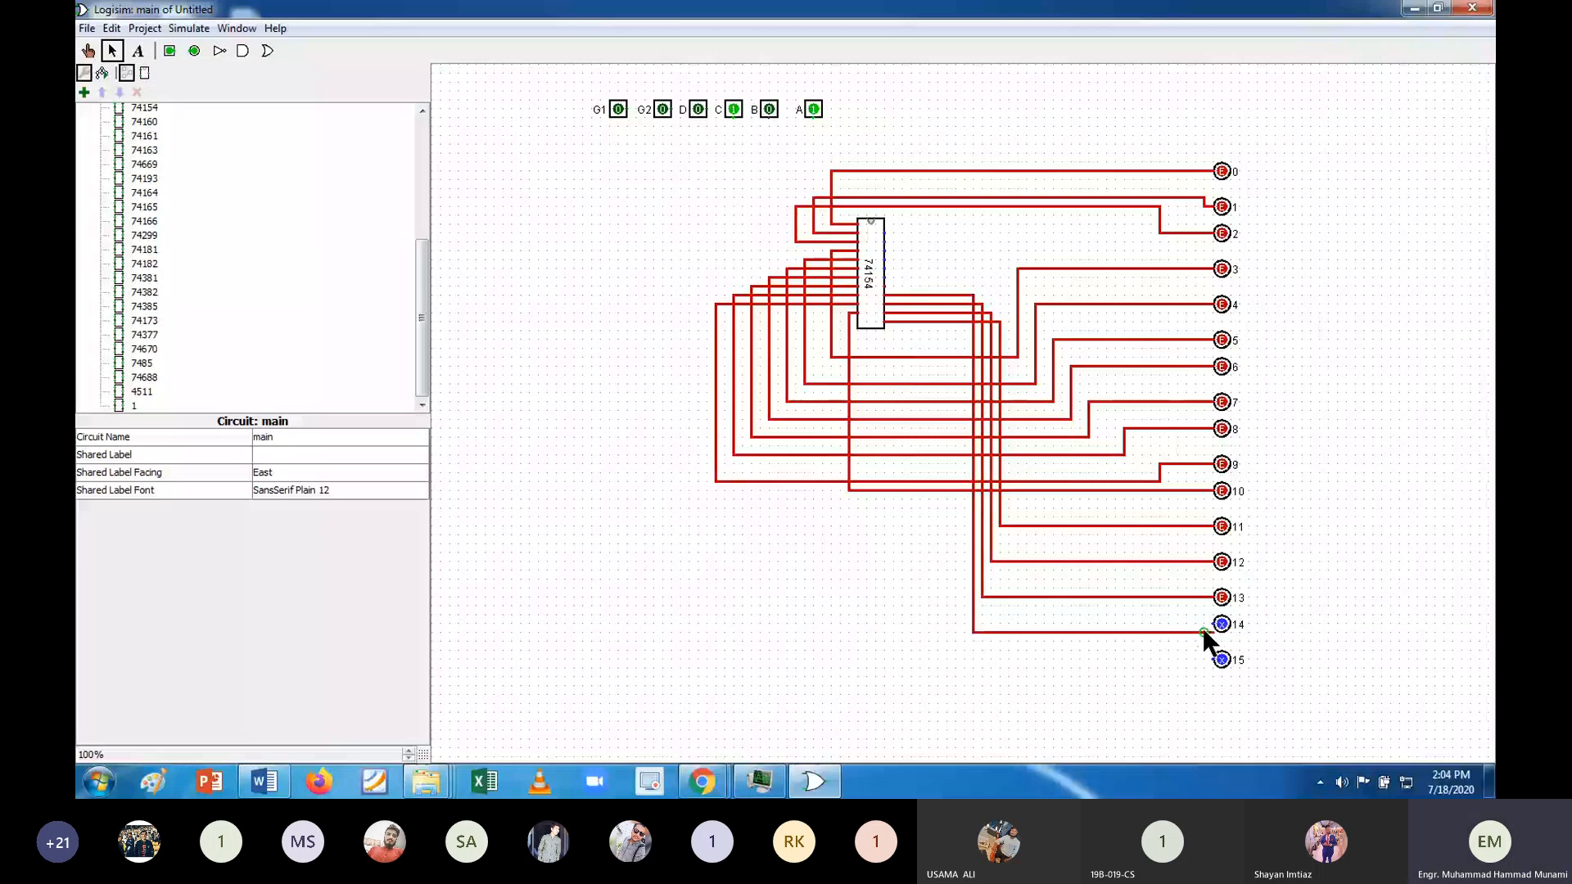
left_click(1180, 631)
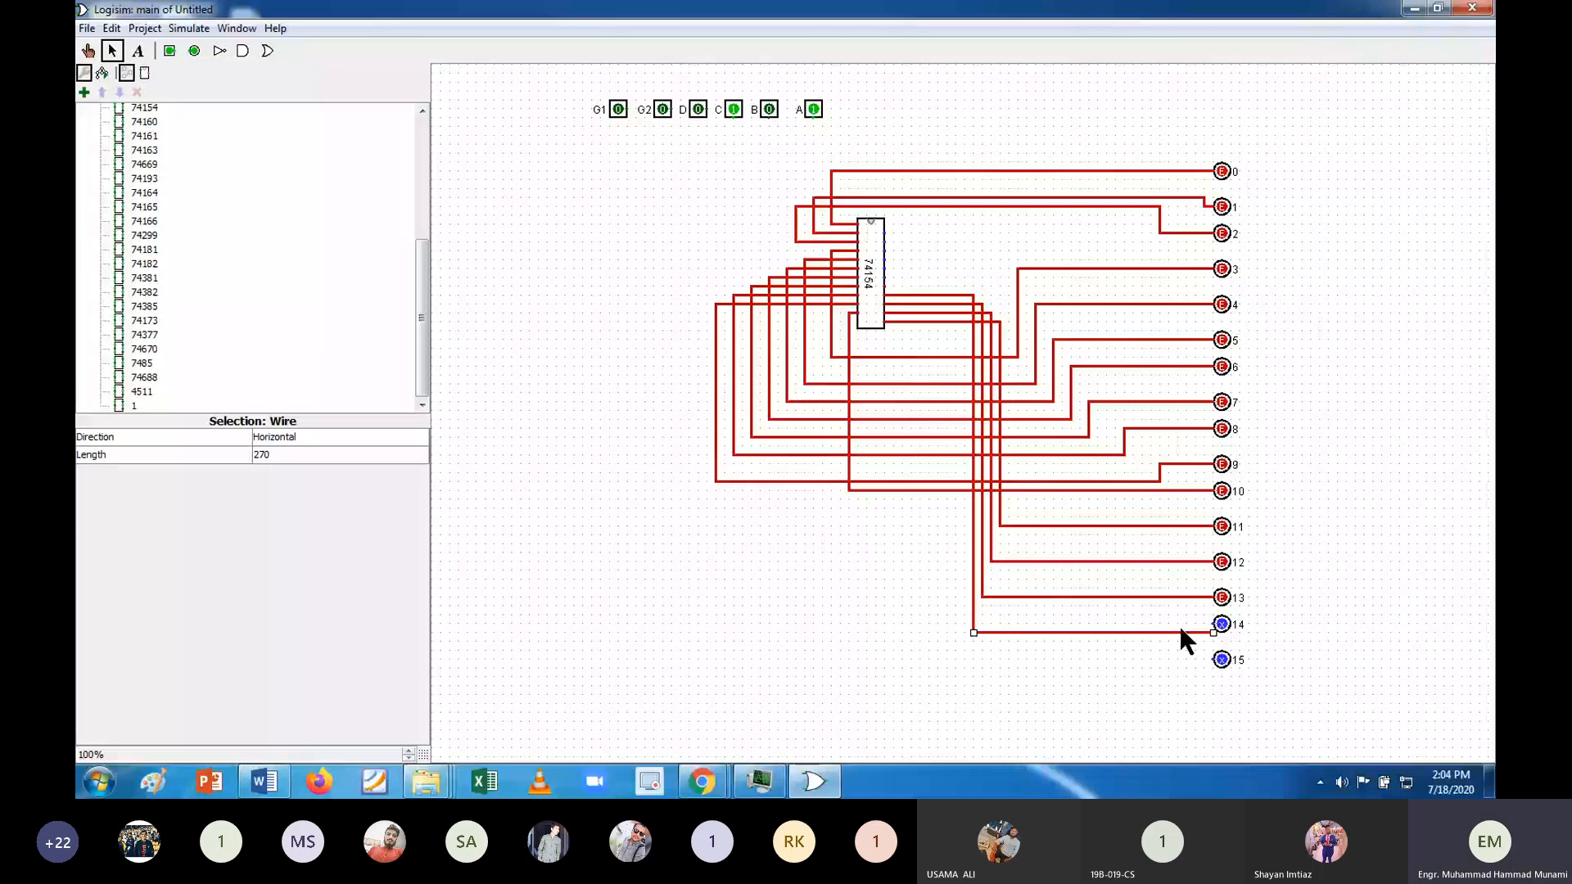
left_click_drag(965, 650, 1212, 652)
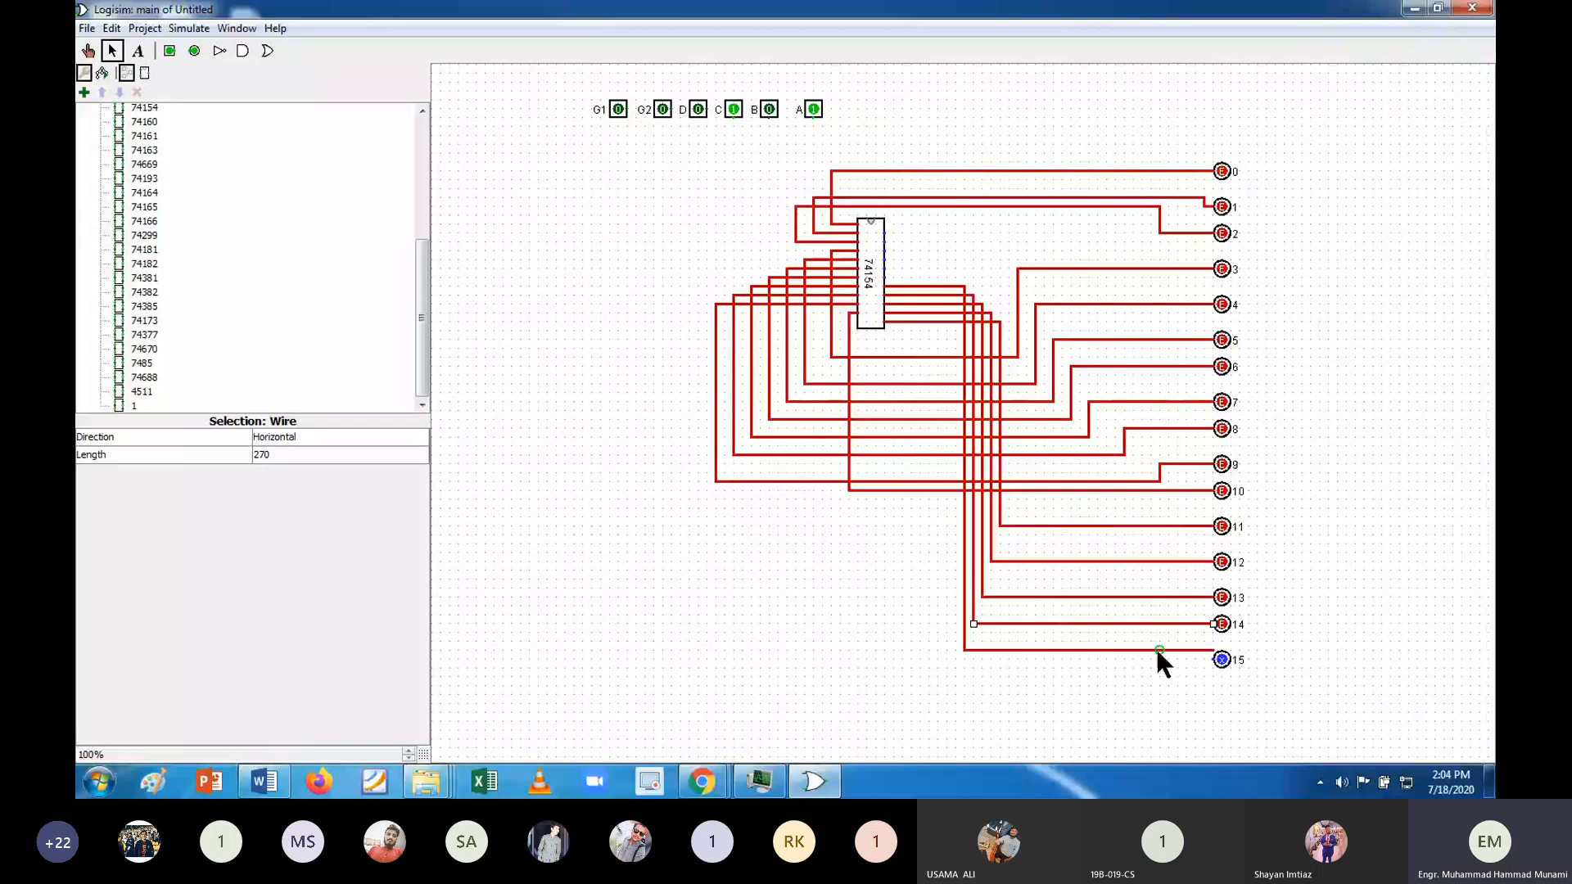
left_click_drag(1158, 652, 1158, 659)
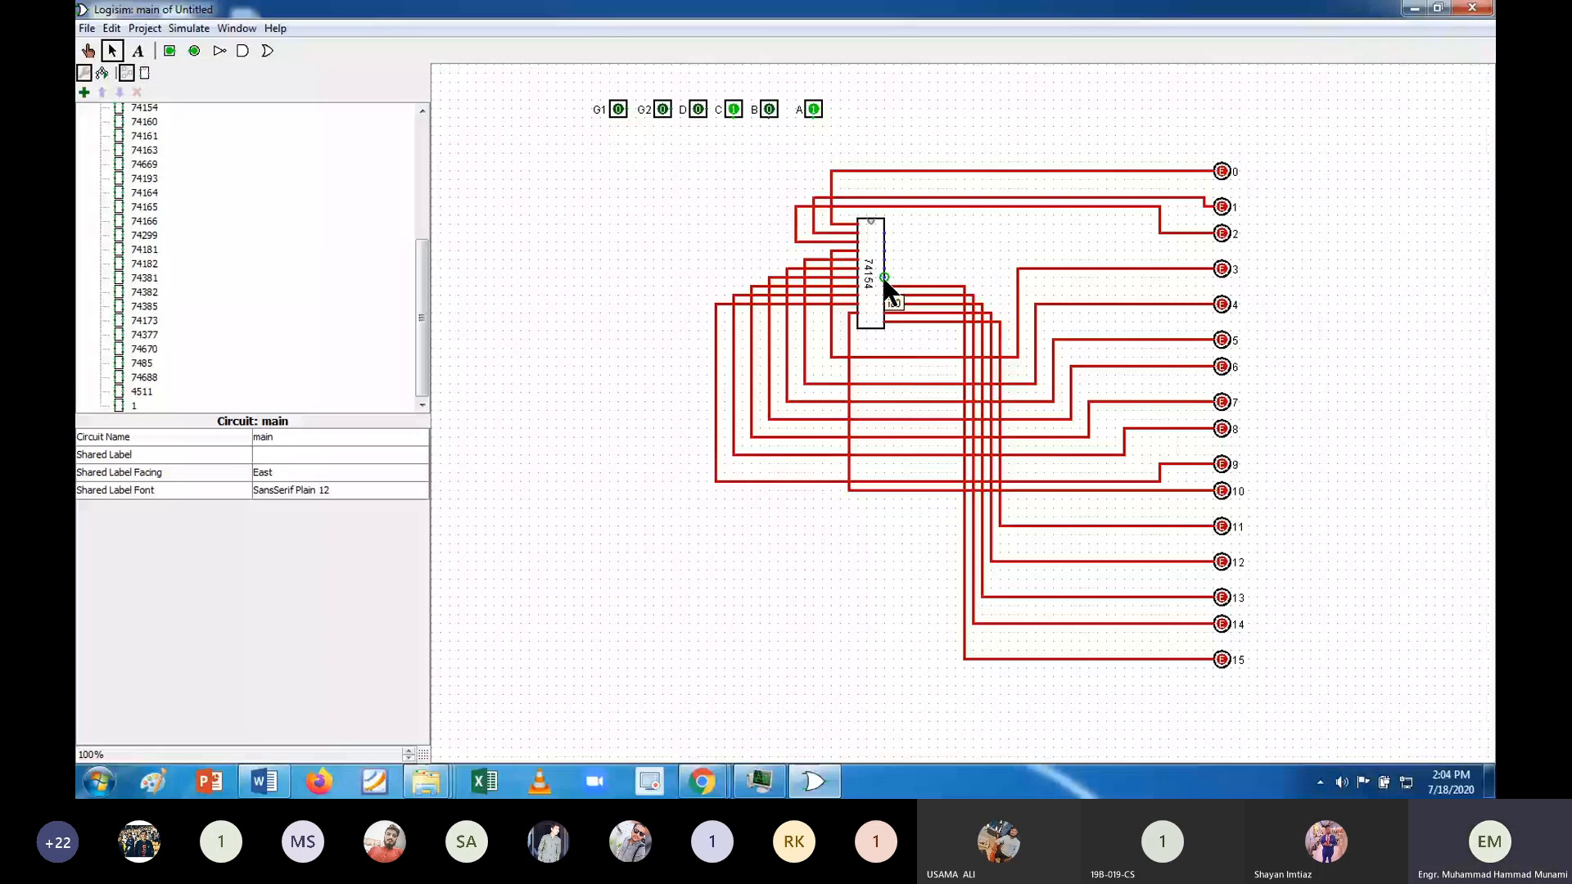
Route a wire from the right-side 74154 pin just above output 15's pin up to input G1, and set G1's facing to South.
mouse_move(884, 278)
left_mouse_down()
mouse_move(909, 144)
mouse_move(636, 145)
left_mouse_up()
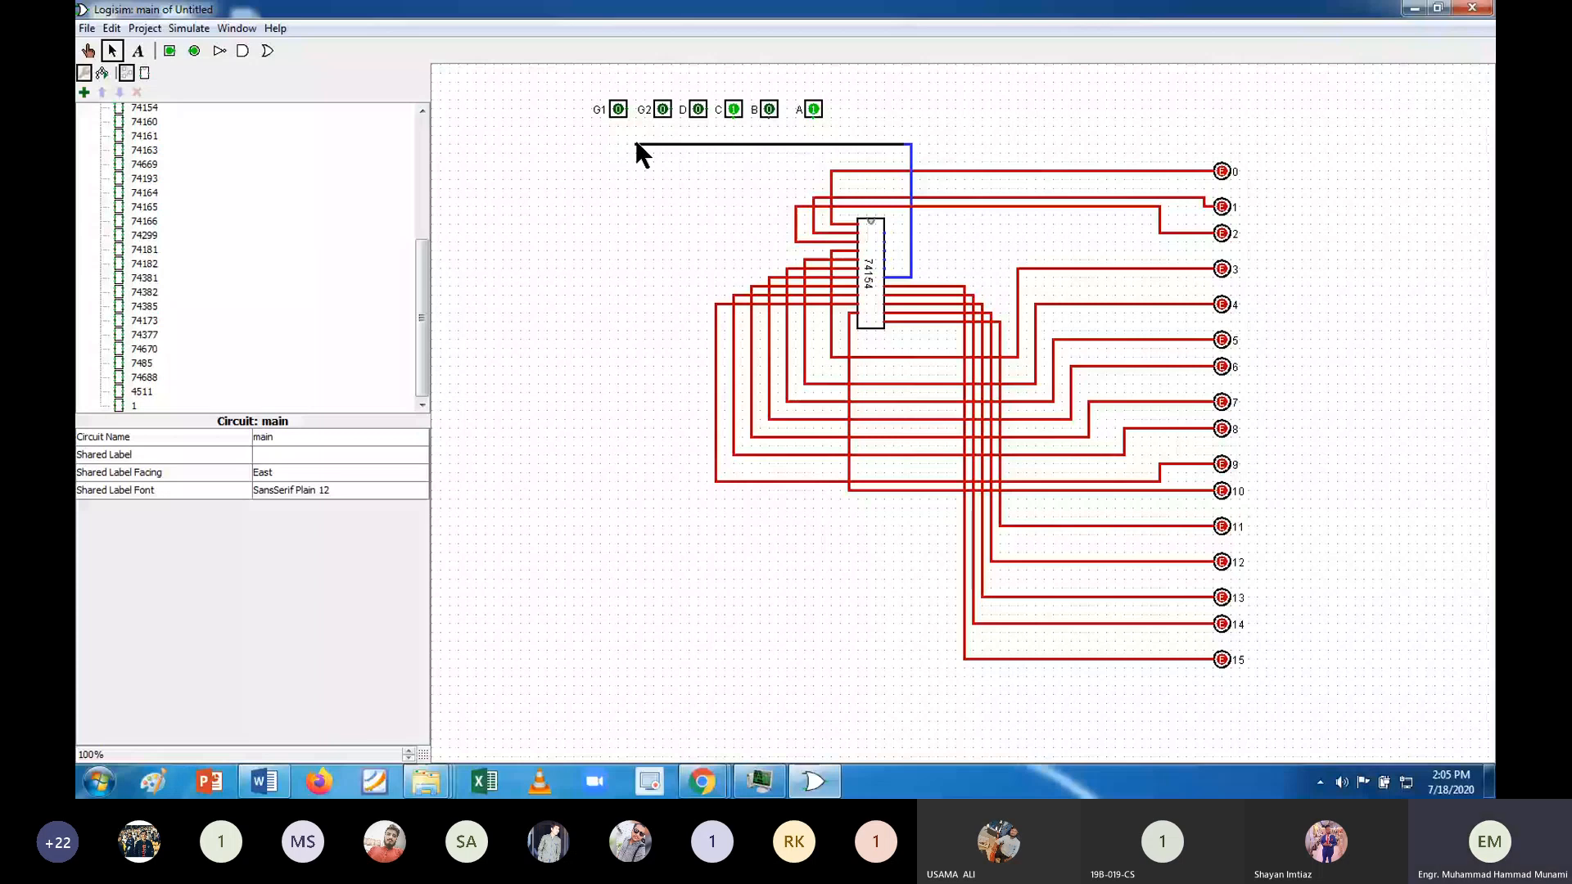
left_click_drag(635, 144, 635, 144)
left_click(618, 109)
left_click(339, 437)
left_click(328, 495)
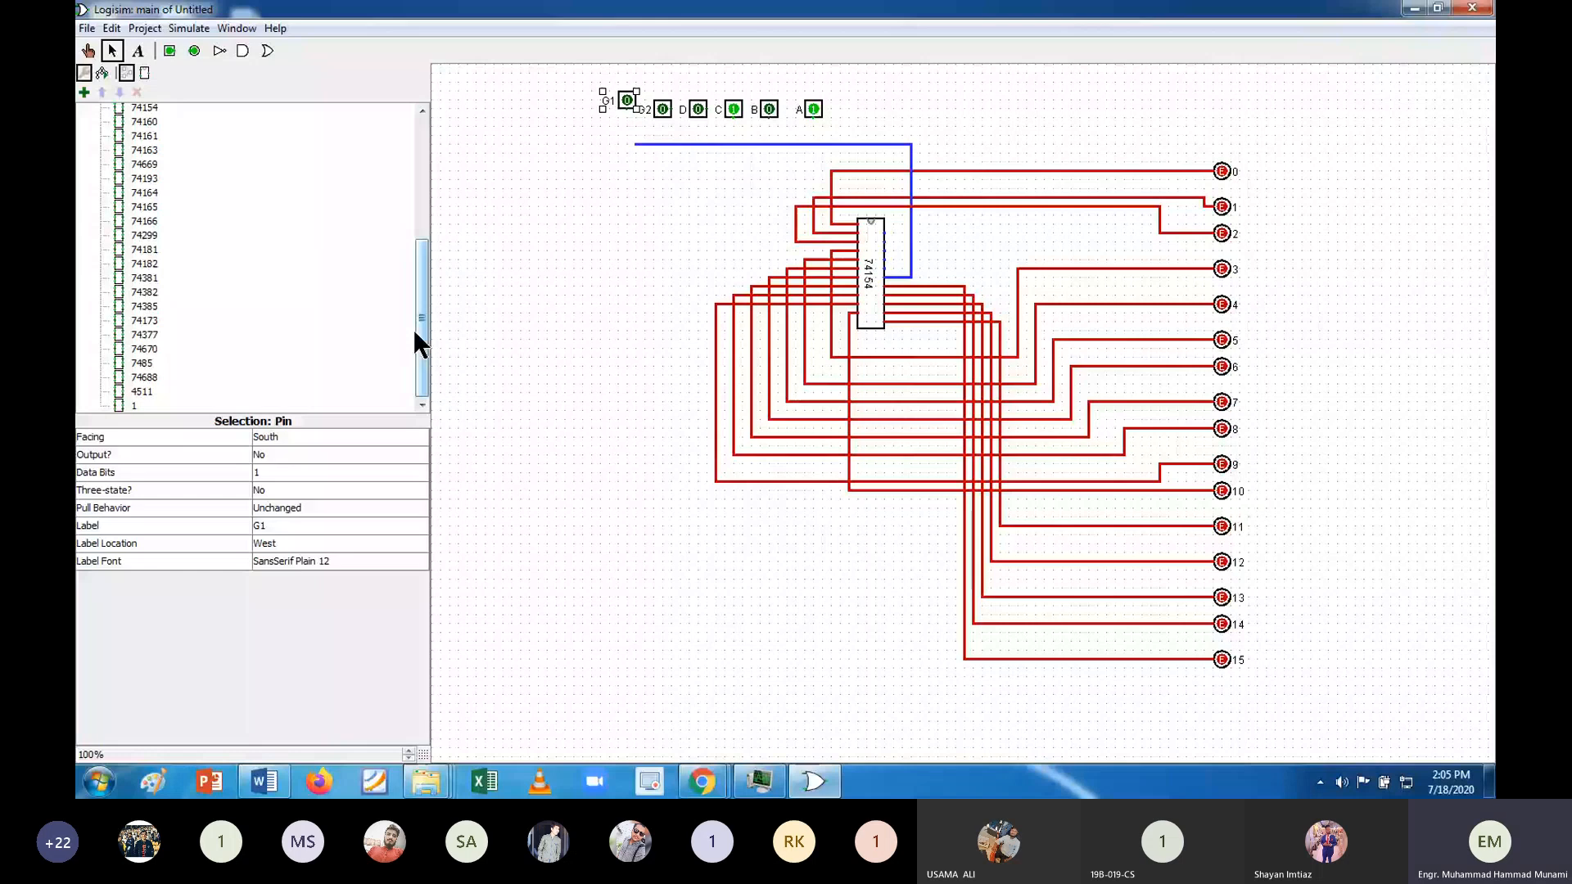
Set the facing of input pin G2 to South, level with G1.
left_click(662, 110)
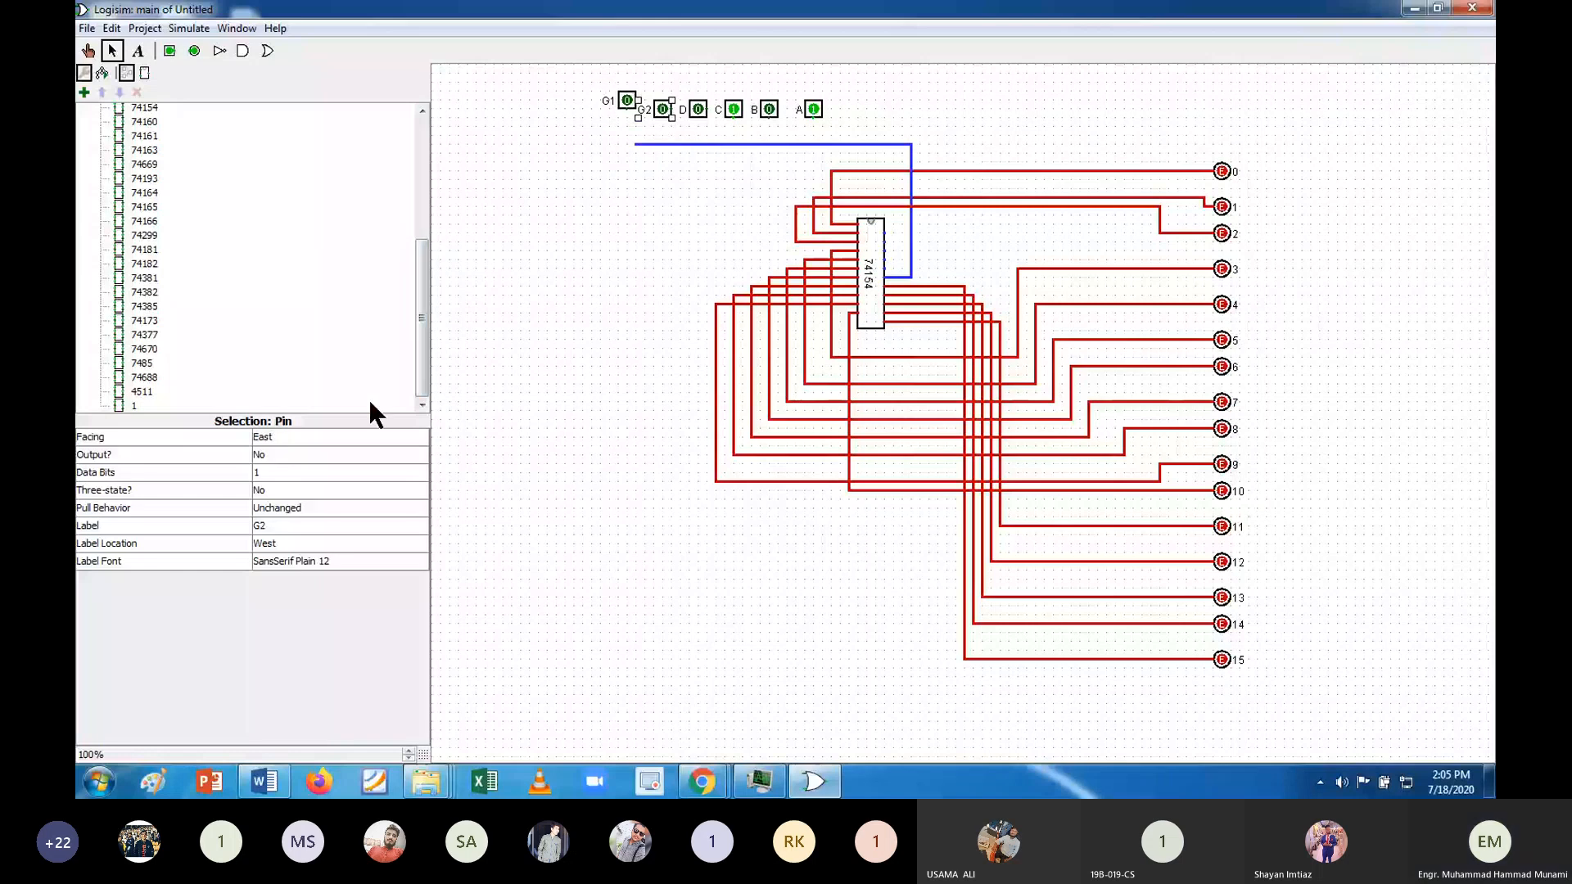
key("Up")
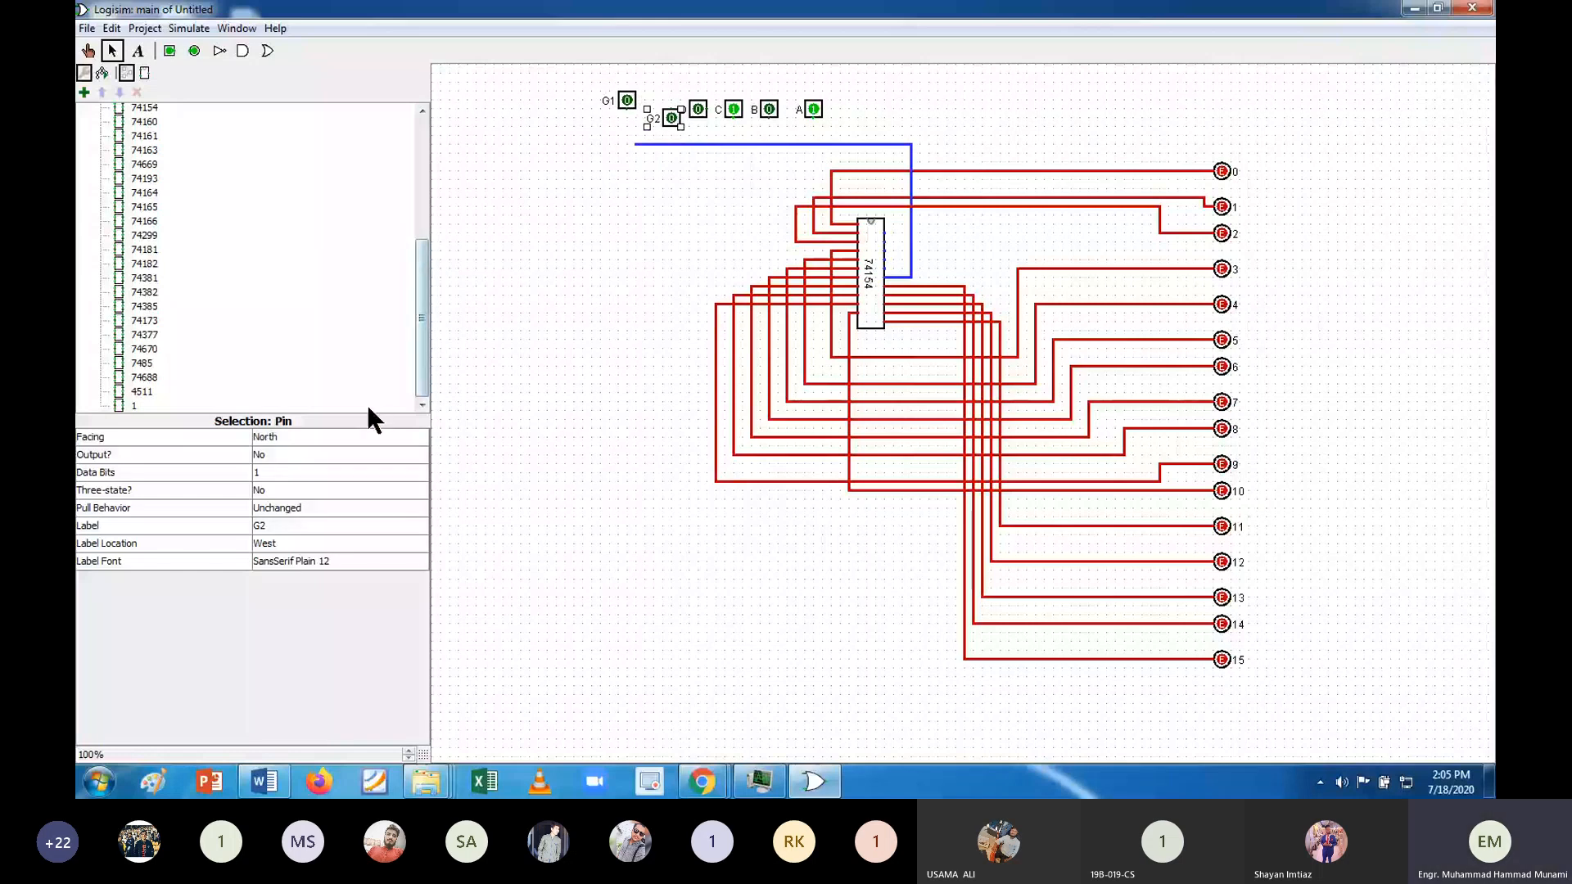
left_click(339, 438)
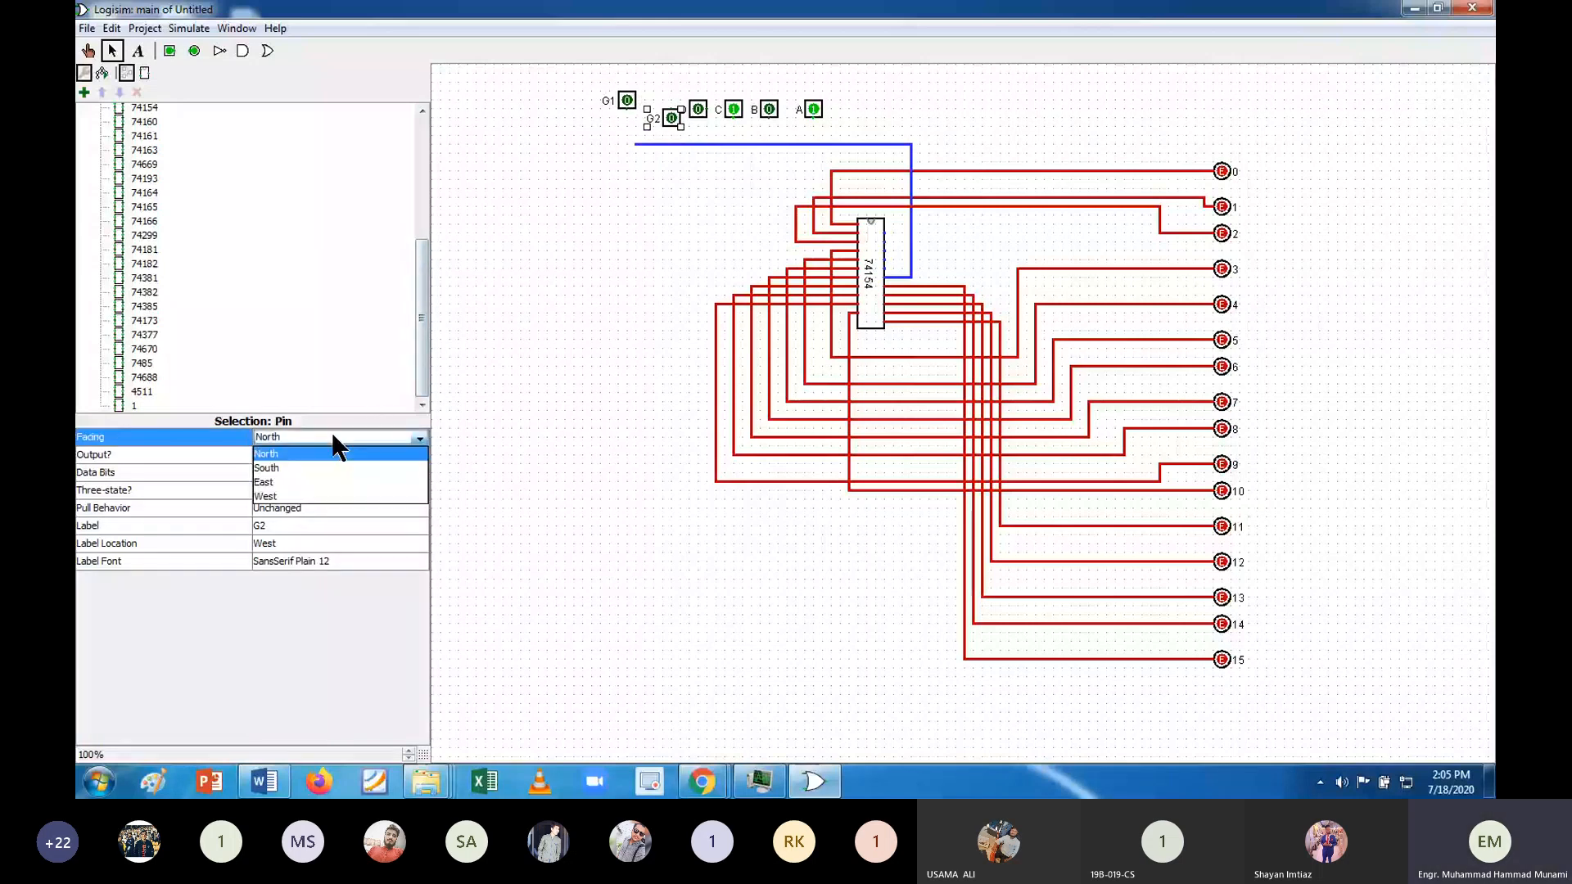
left_click(305, 467)
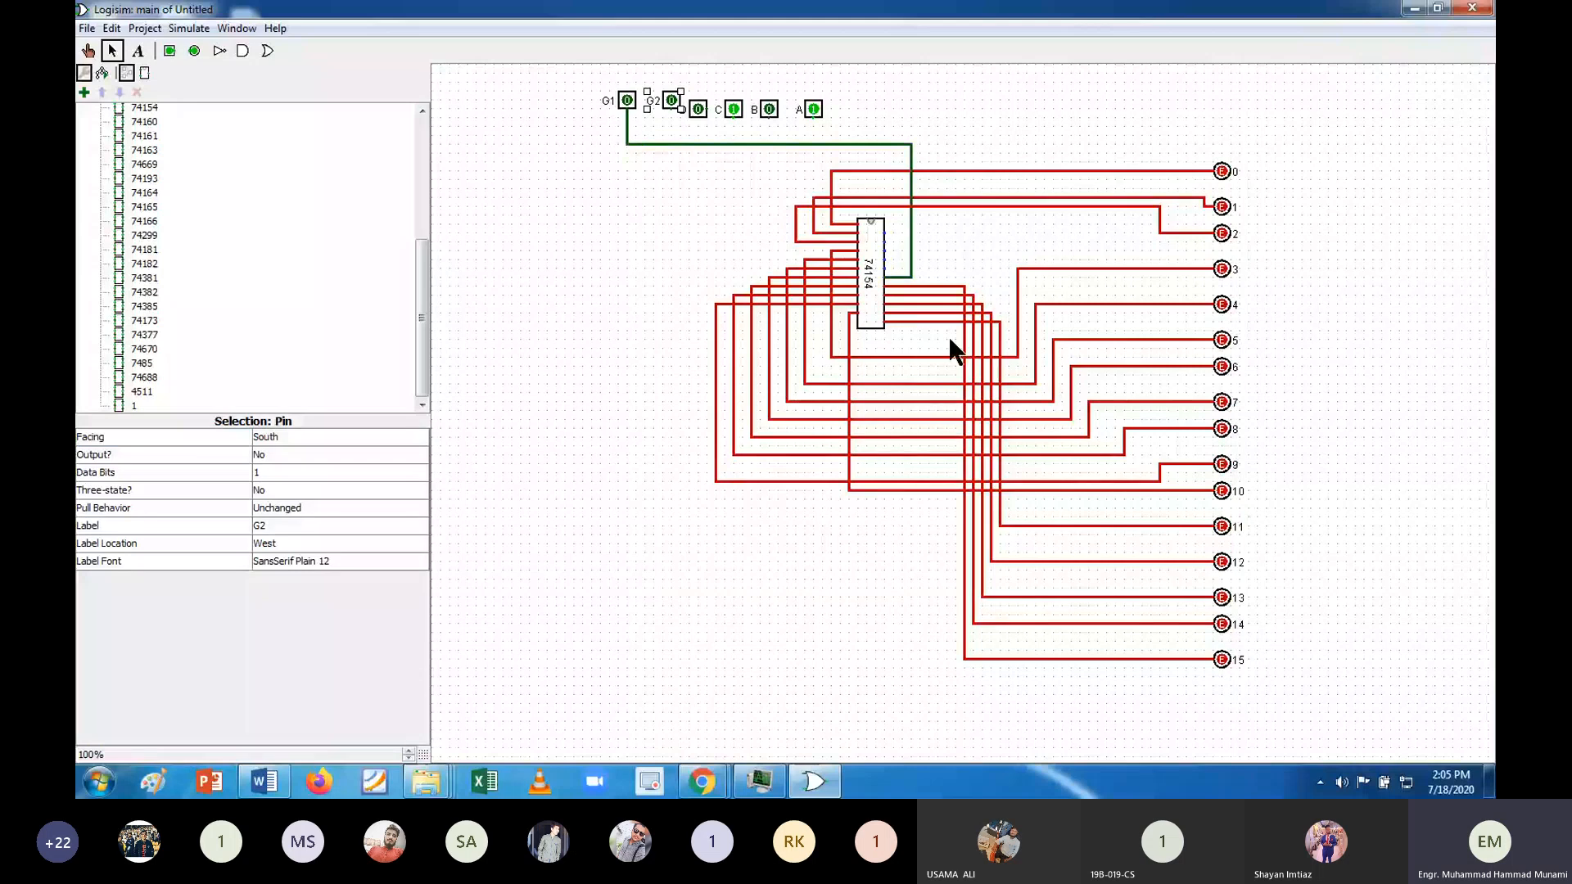
Wire the 74154 pin directly above the G1 connection to input G2, running the wire inside the G1 wire.
left_click_drag(885, 268, 899, 272)
left_click_drag(898, 270, 902, 268)
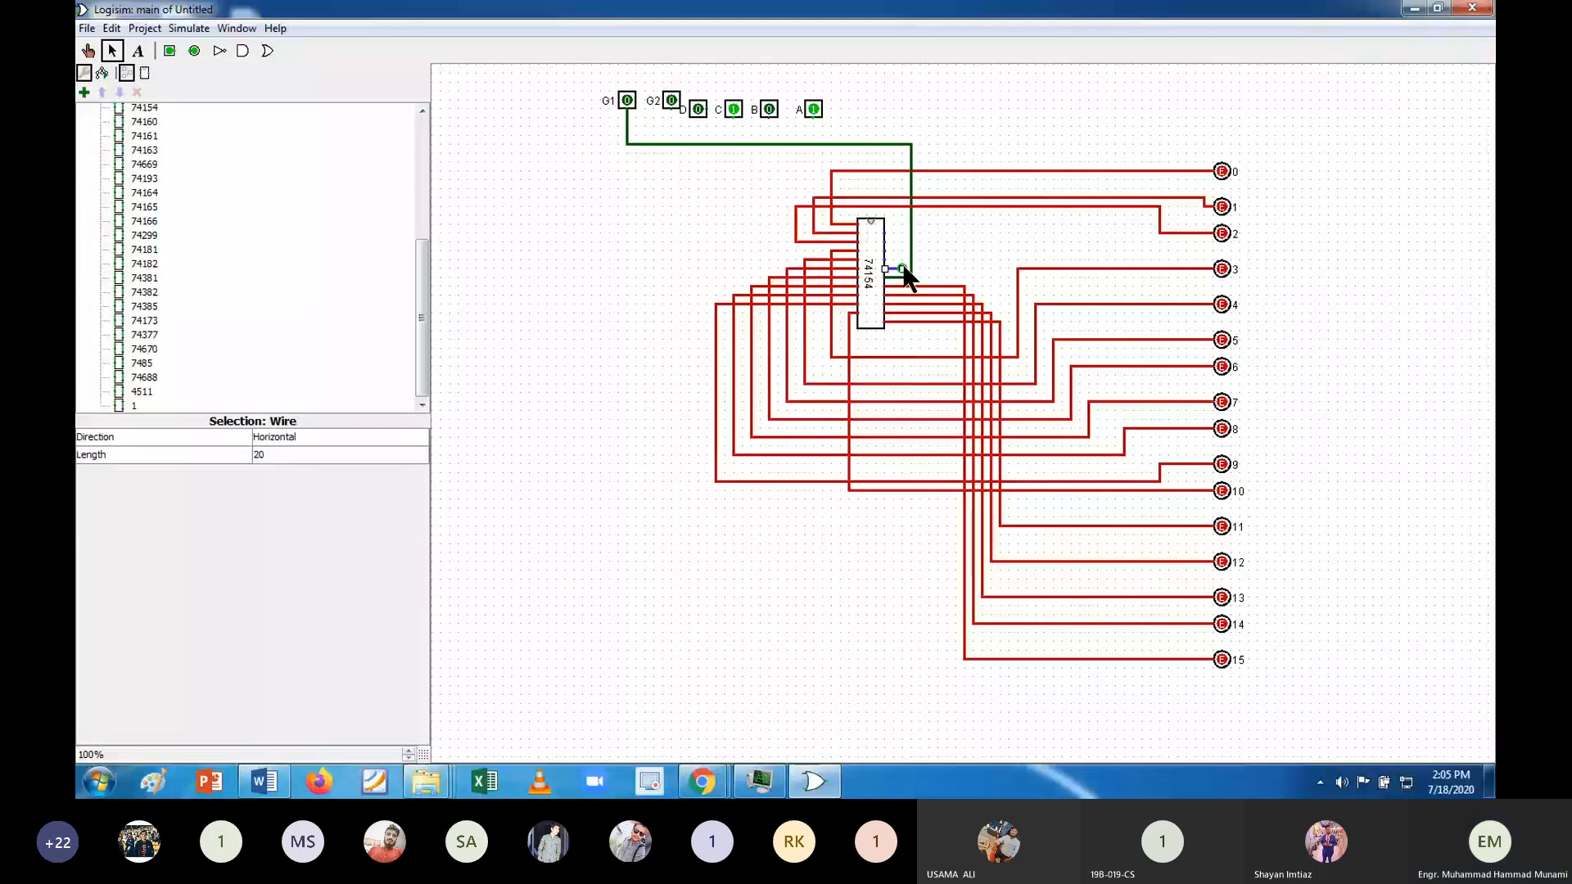
left_click_drag(902, 269, 671, 125)
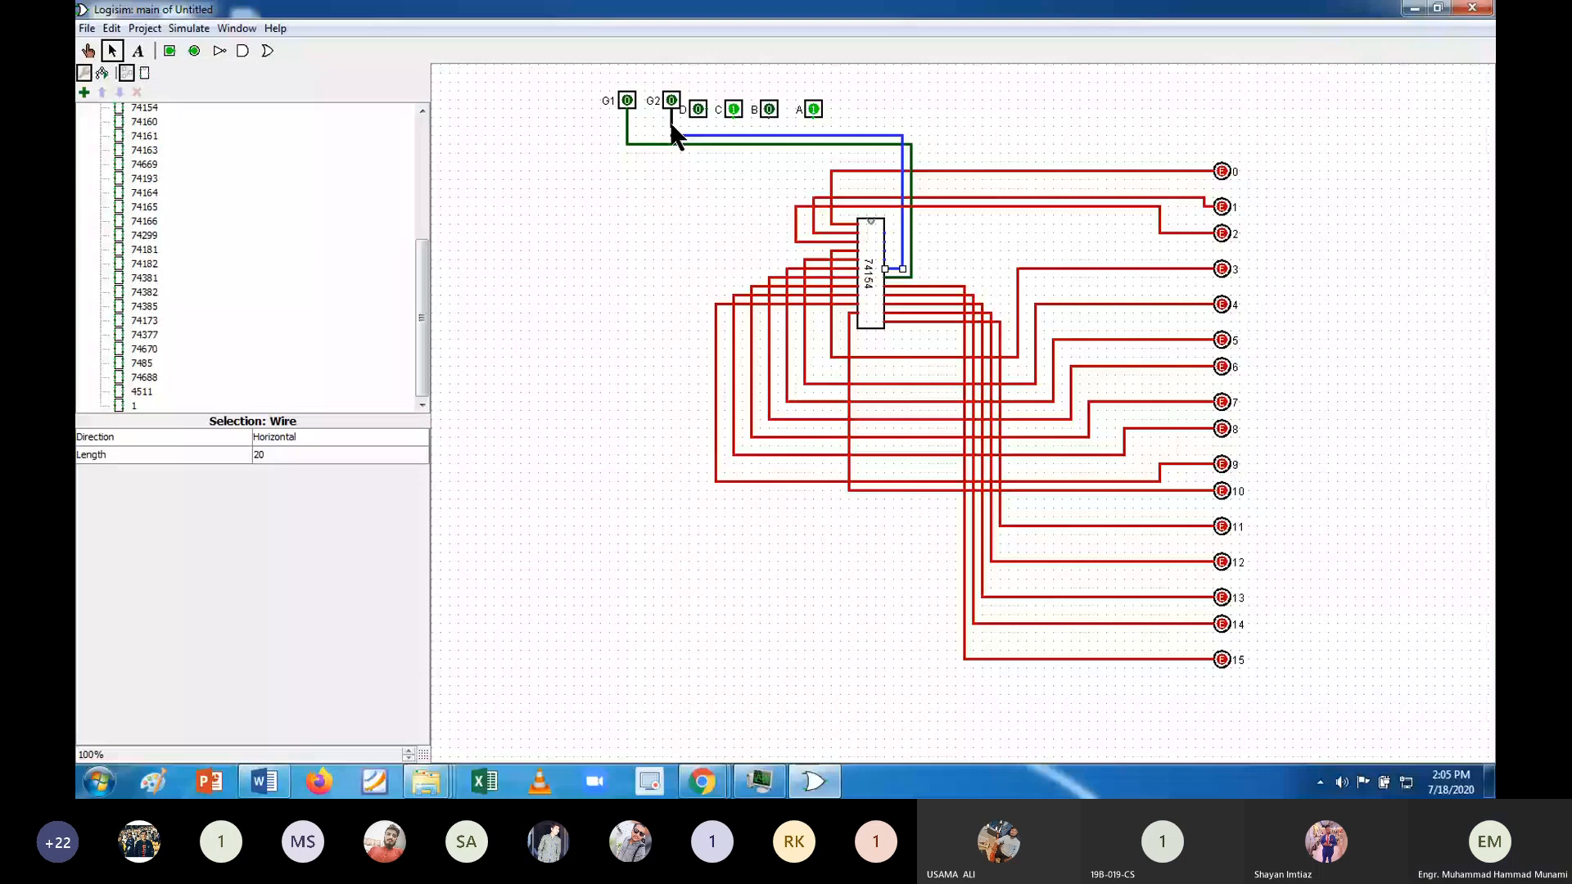
Set input pins D, C, B and A to face South and line them up in a row with G1 and G2.
left_click_drag(690, 82, 783, 108)
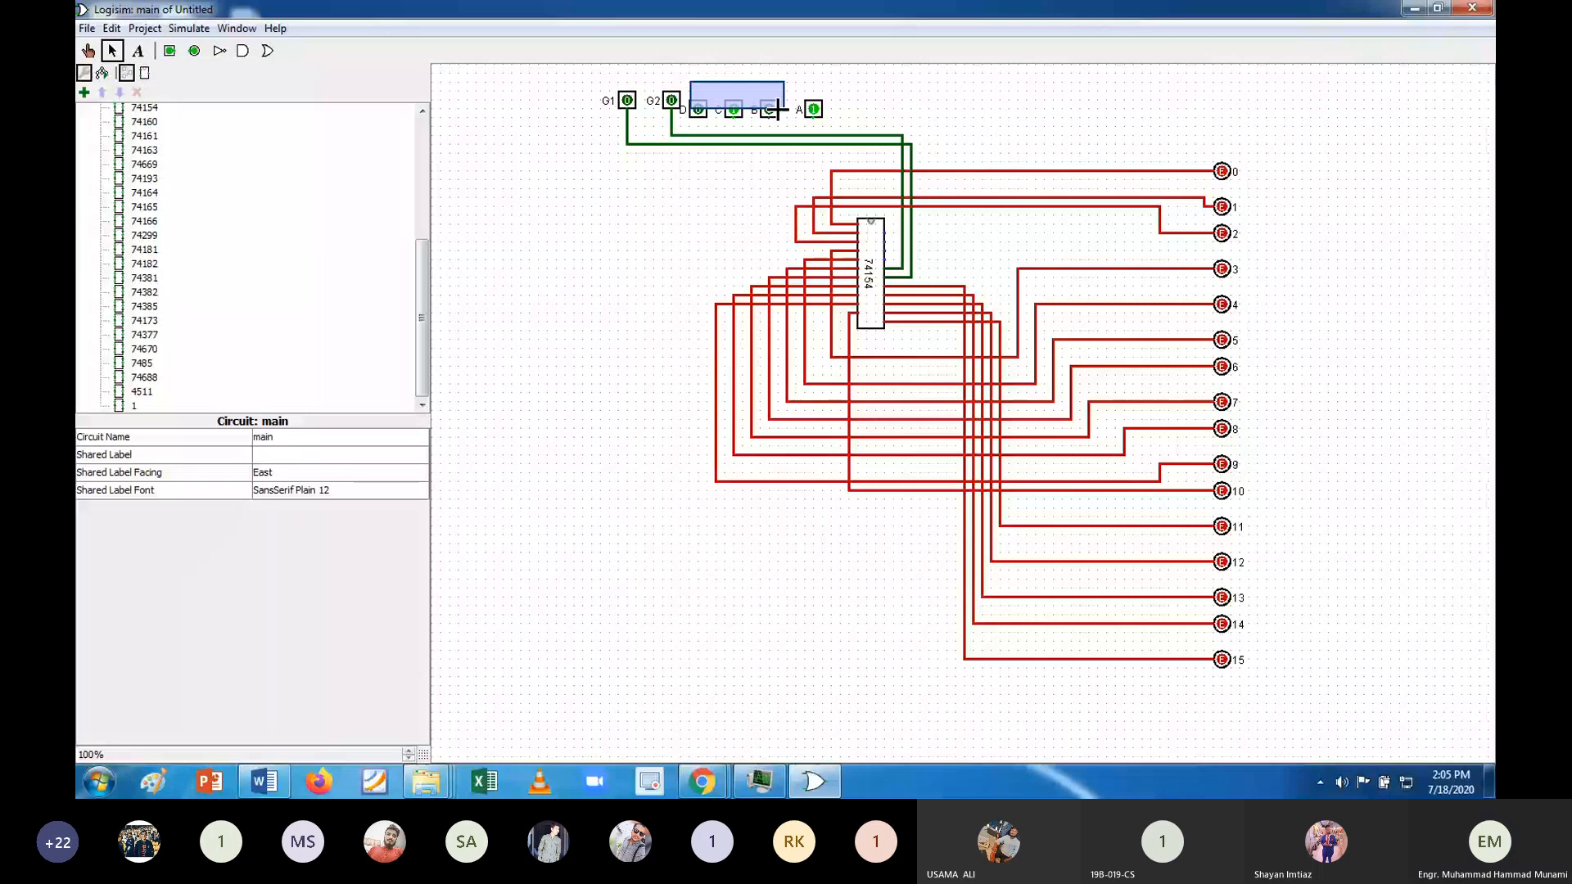
left_click_drag(778, 109, 834, 120)
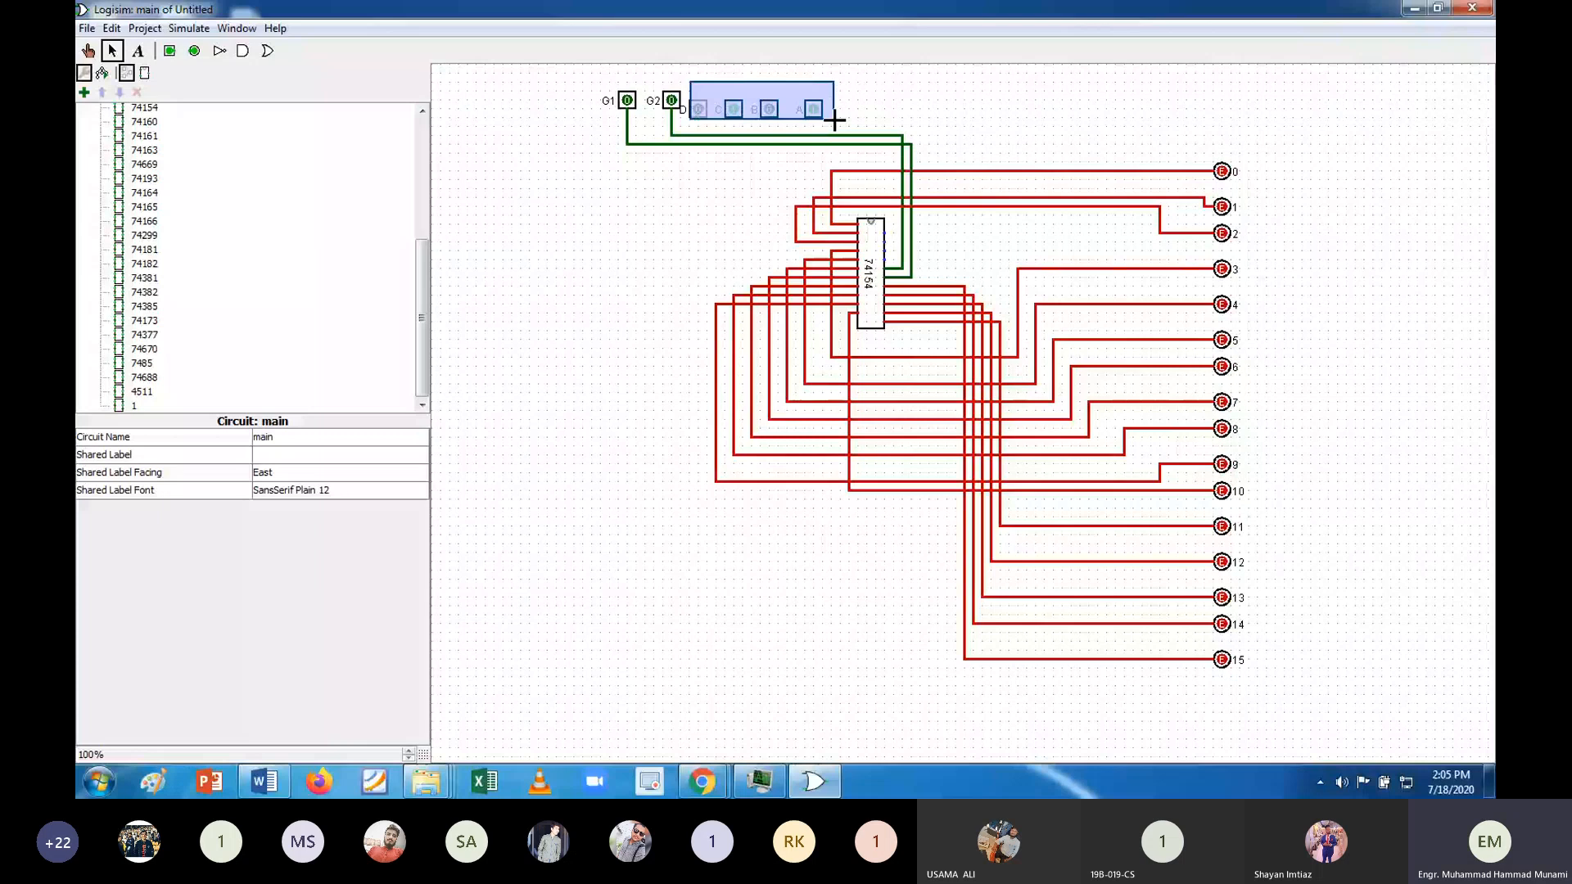
left_click_drag(851, 78, 719, 154)
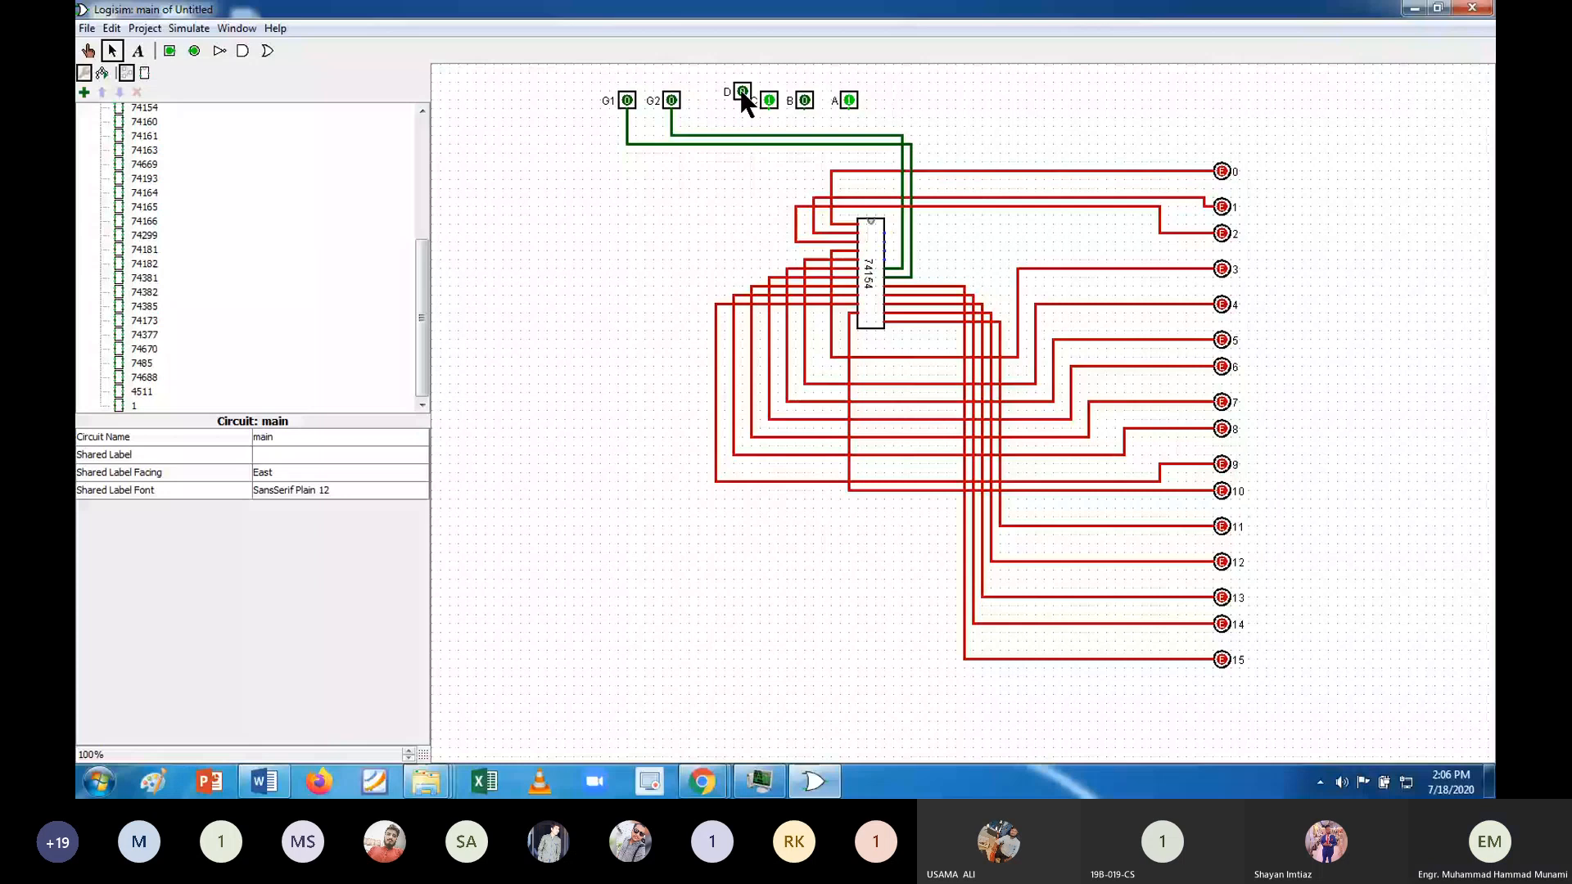
left_click(734, 95)
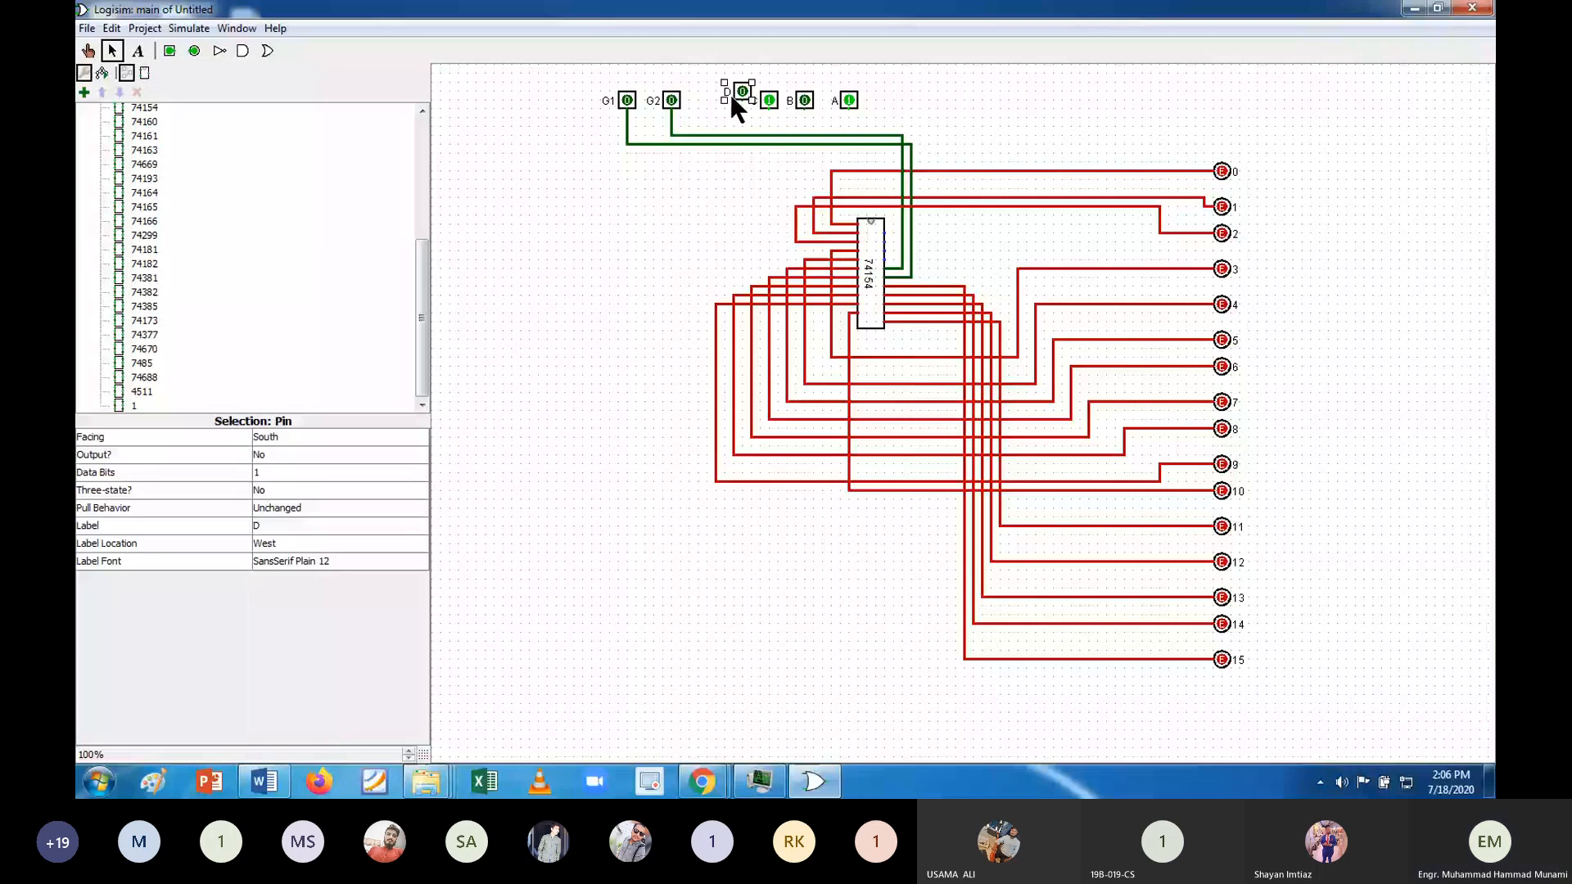
left_click_drag(731, 95, 722, 104)
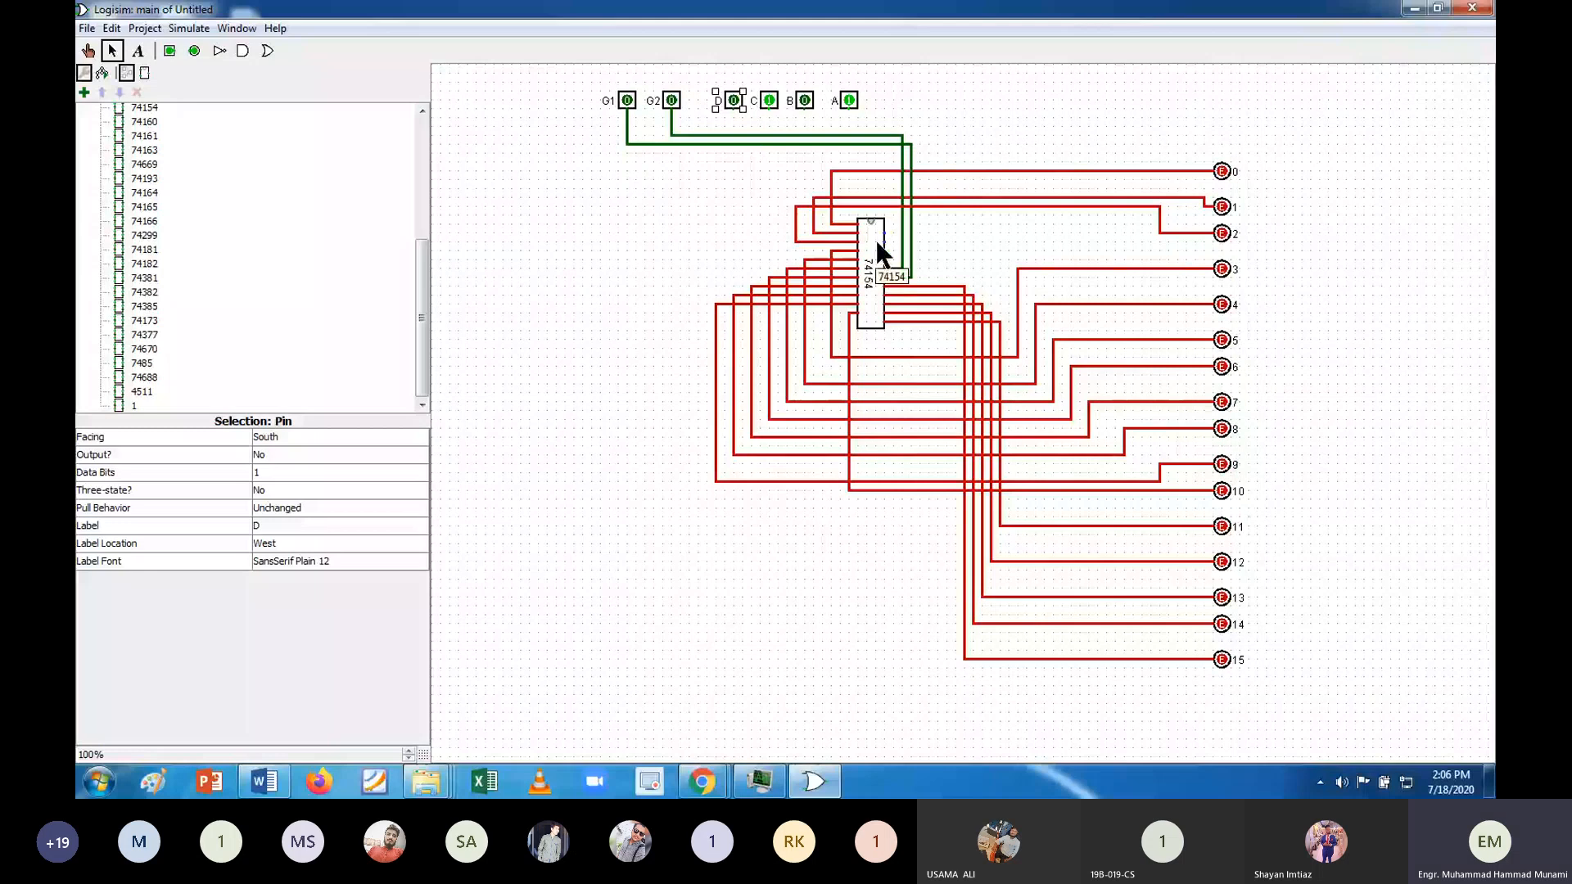
Wire inputs A, B and C to the top three free right-side pins of the 74154, in that order from the top.
left_click_drag(849, 100, 851, 108)
left_click_drag(931, 127, 884, 238)
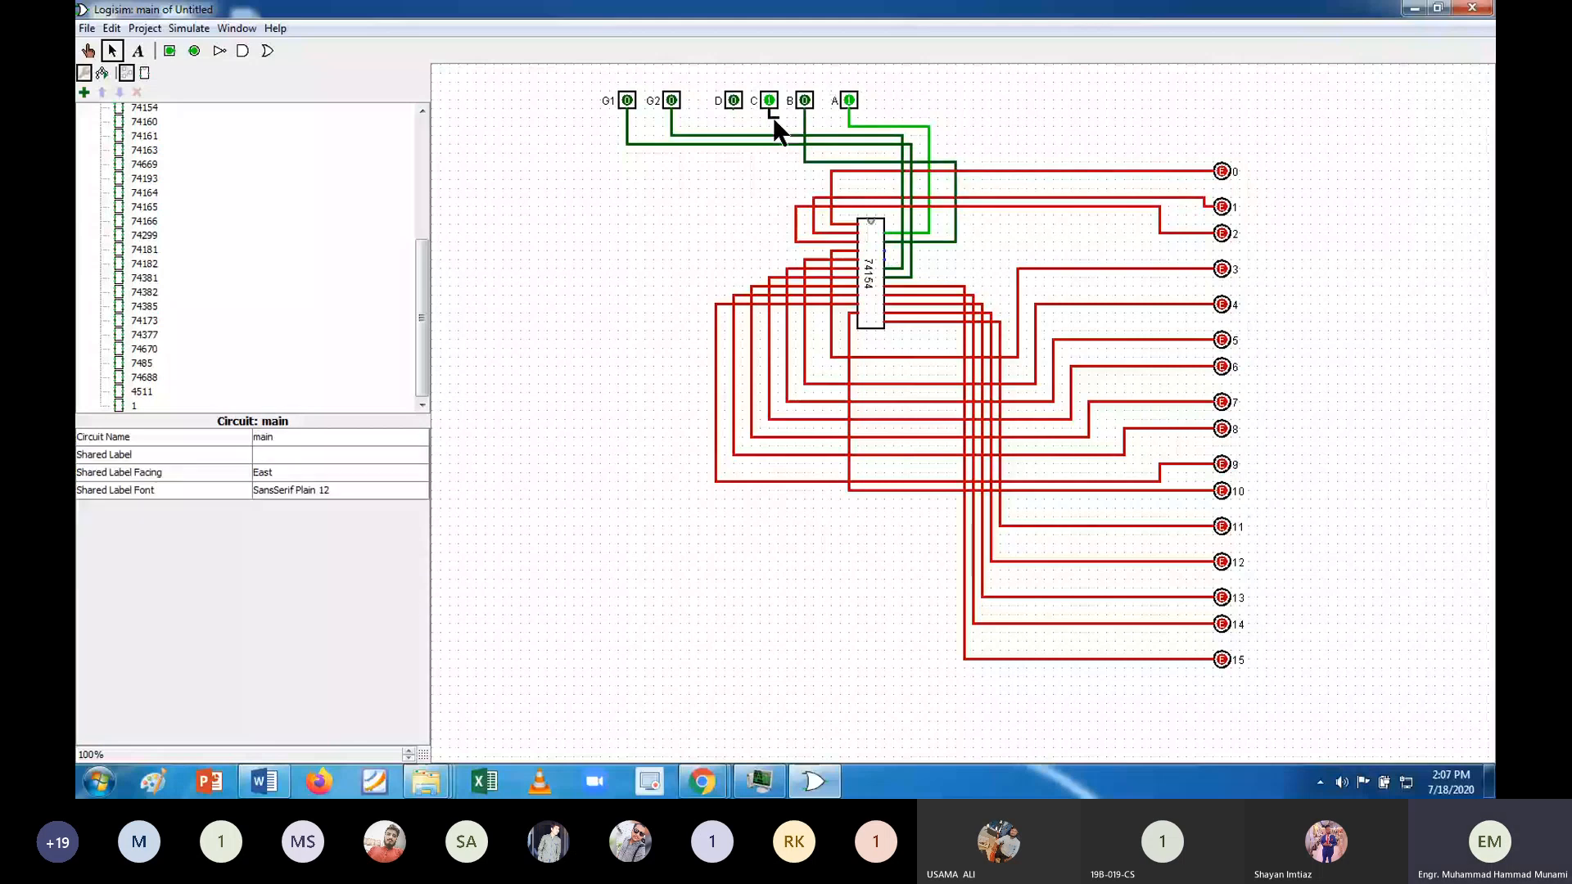
left_click_drag(777, 152, 963, 191)
left_click_drag(964, 191, 886, 250)
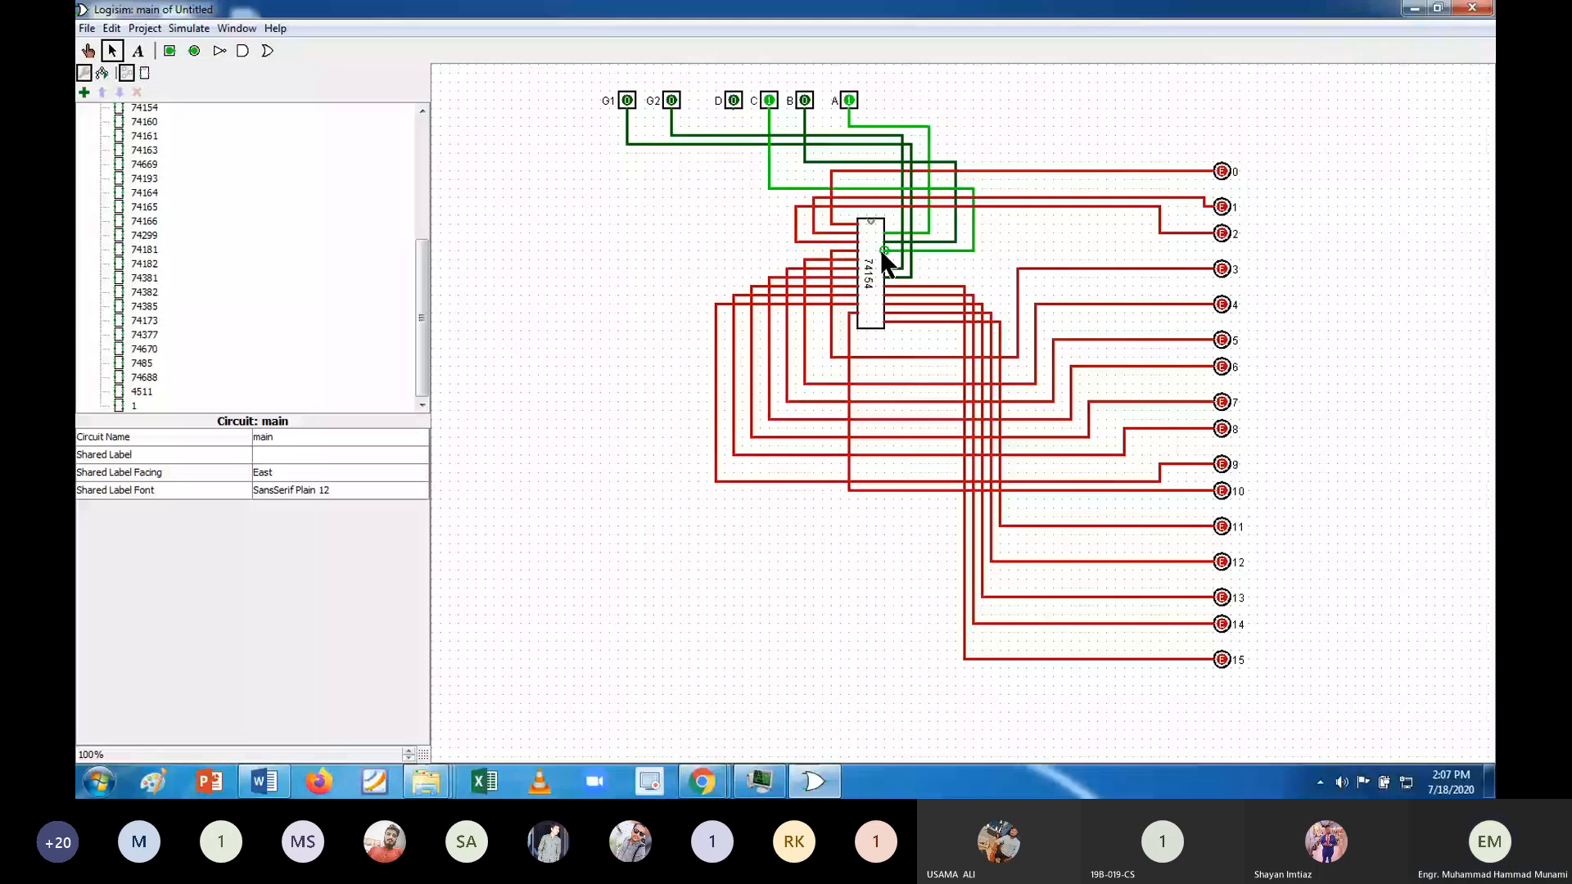
Switch to the Experiment # 12 document in Word and examine the 74154 pin description and the 4-to-16 demultiplexer truth table.
key("alt+Tab")
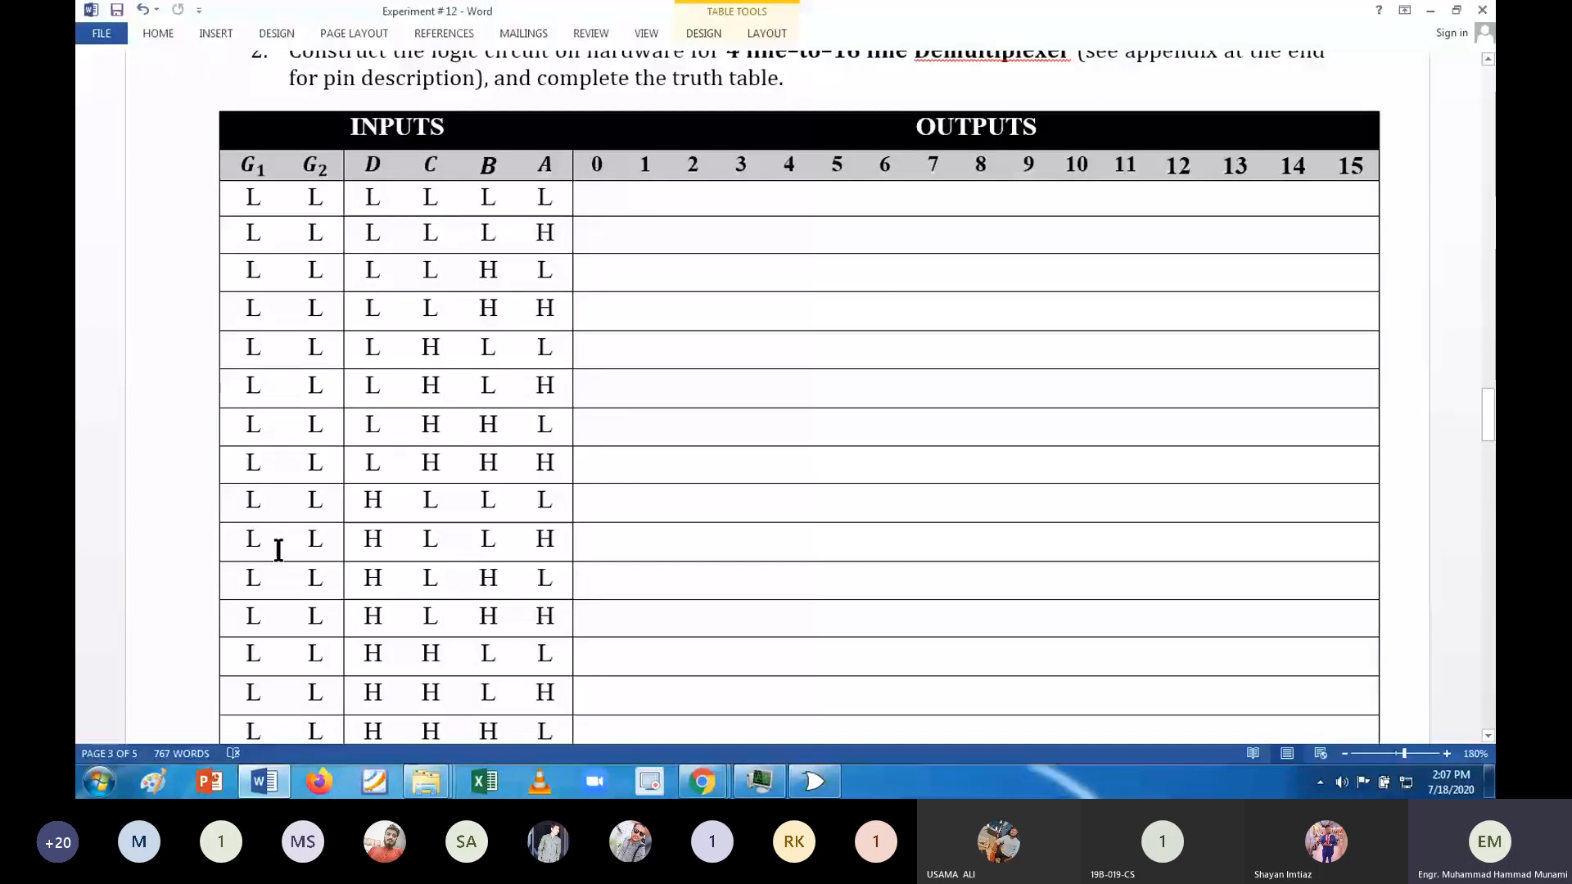
scroll(281, 524, "down", 15)
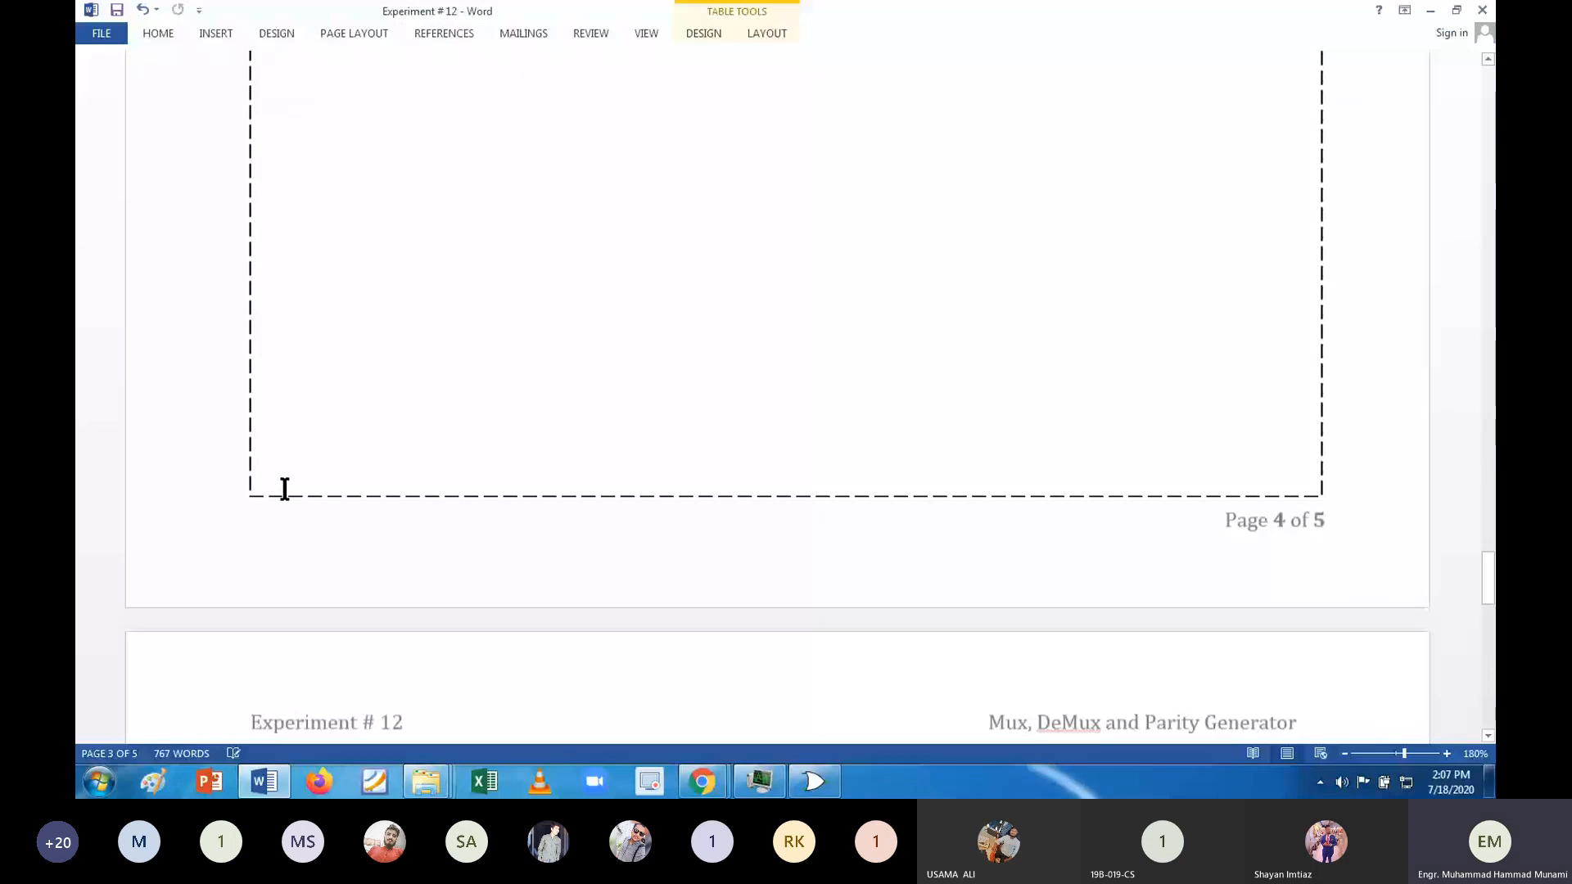
scroll(284, 489, "down", 10)
scroll(284, 491, "down", 3)
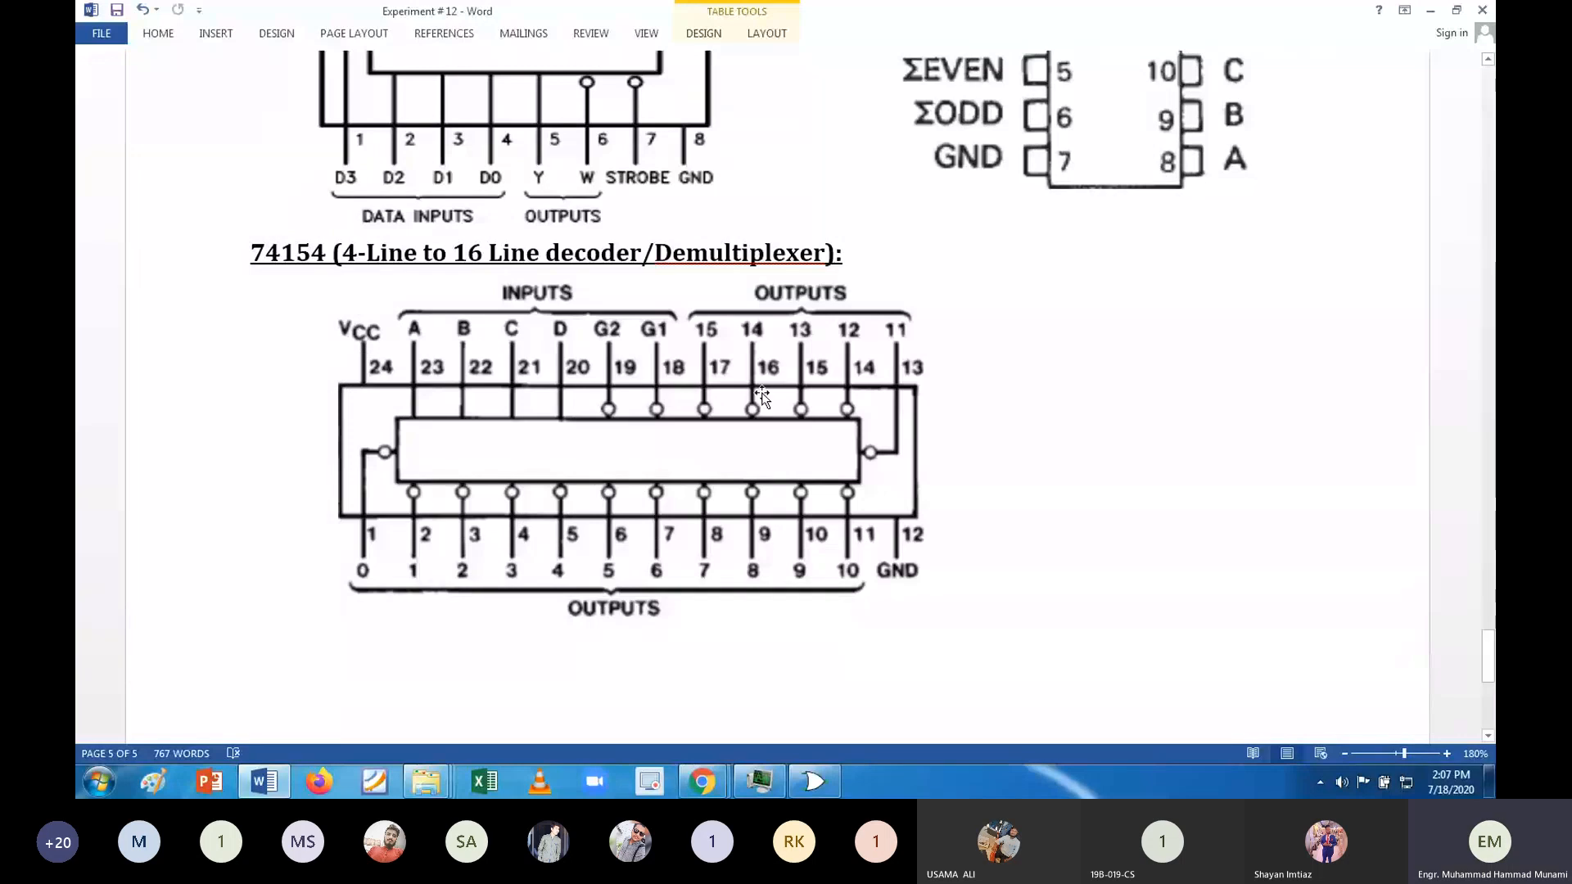
scroll(689, 430, "up", 10)
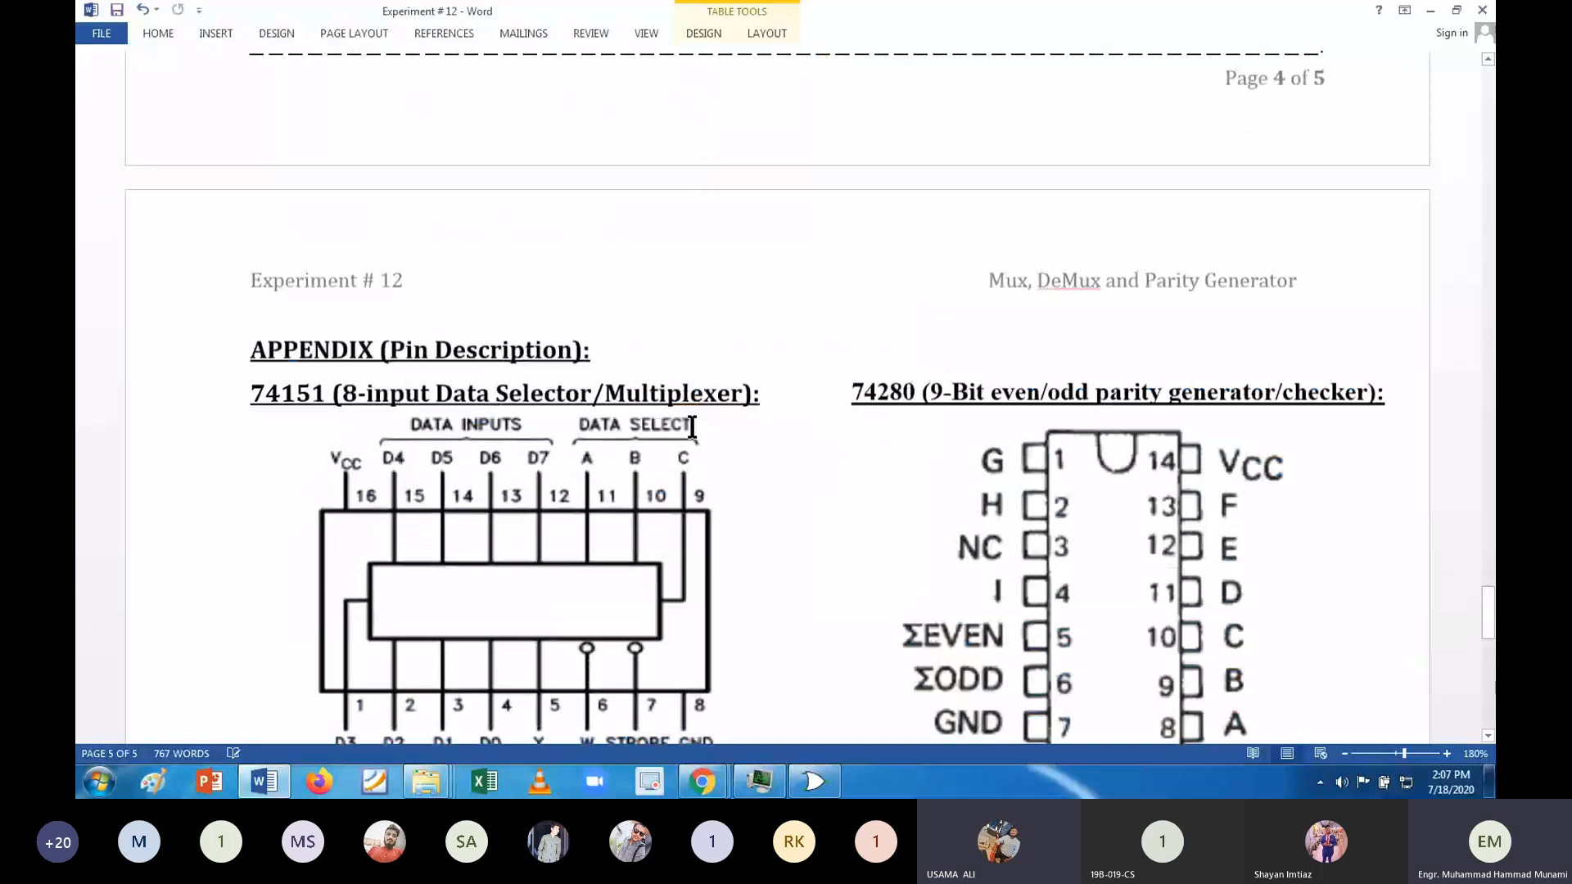
scroll(692, 426, "up", 10)
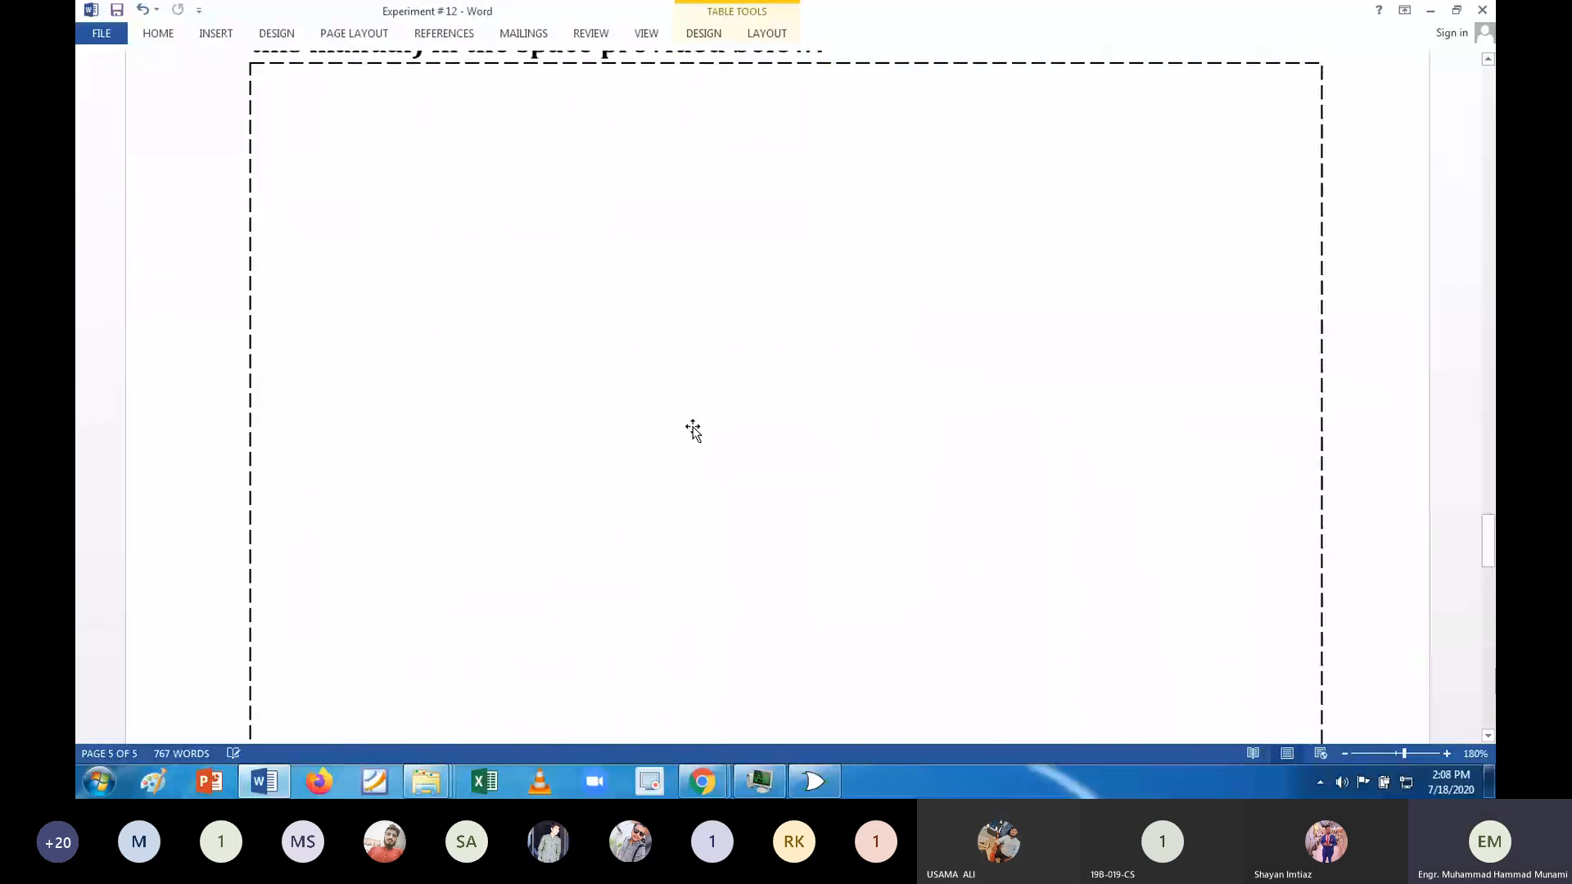
scroll(691, 428, "up", 10)
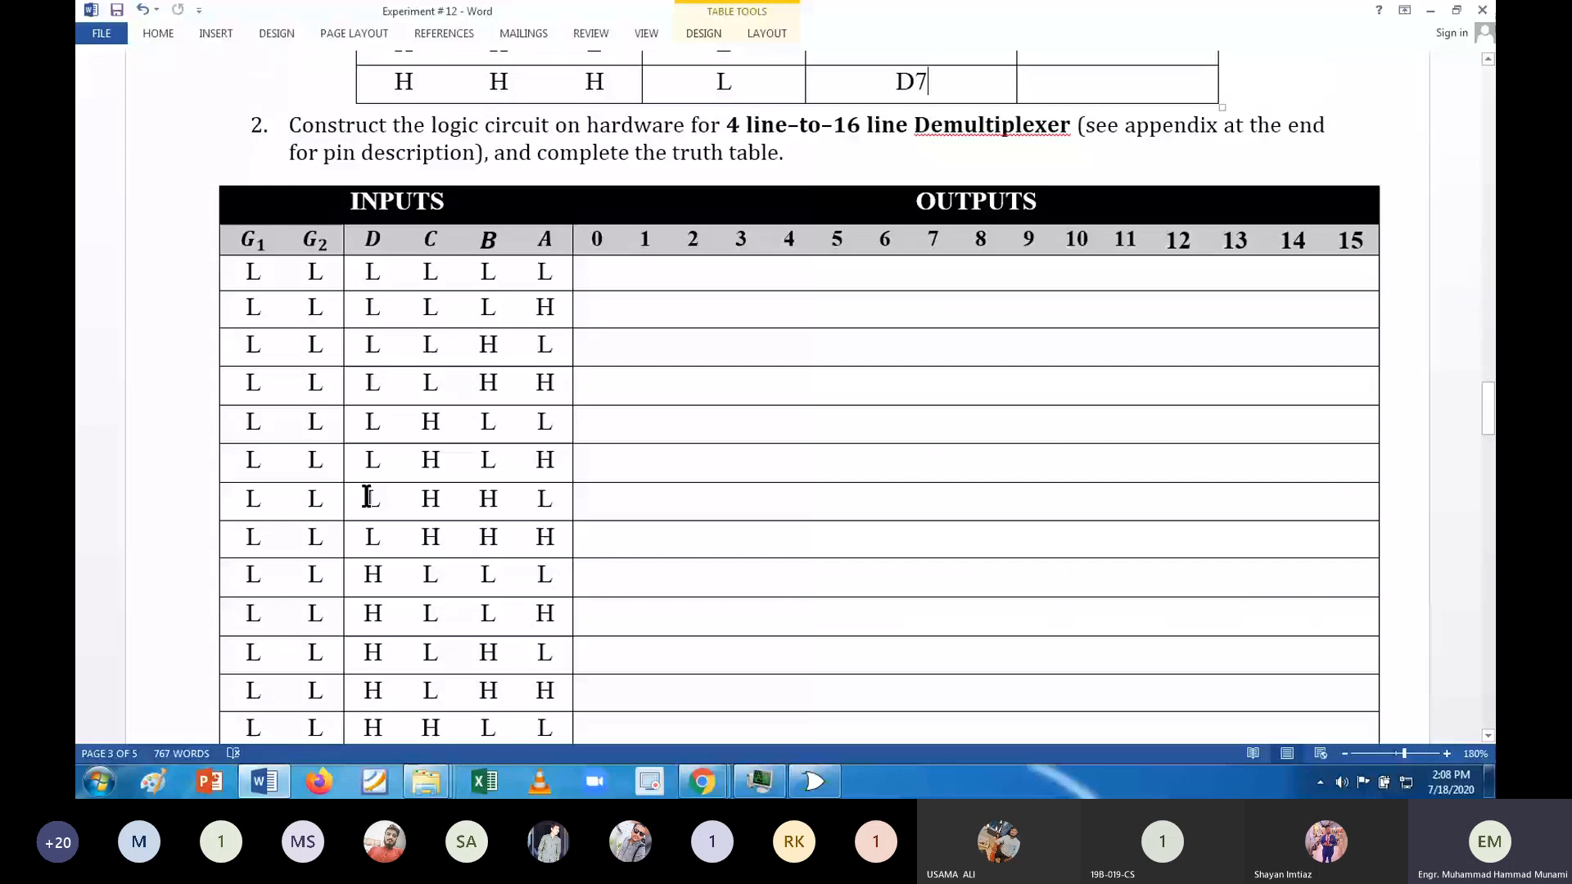
scroll(367, 497, "down", 7)
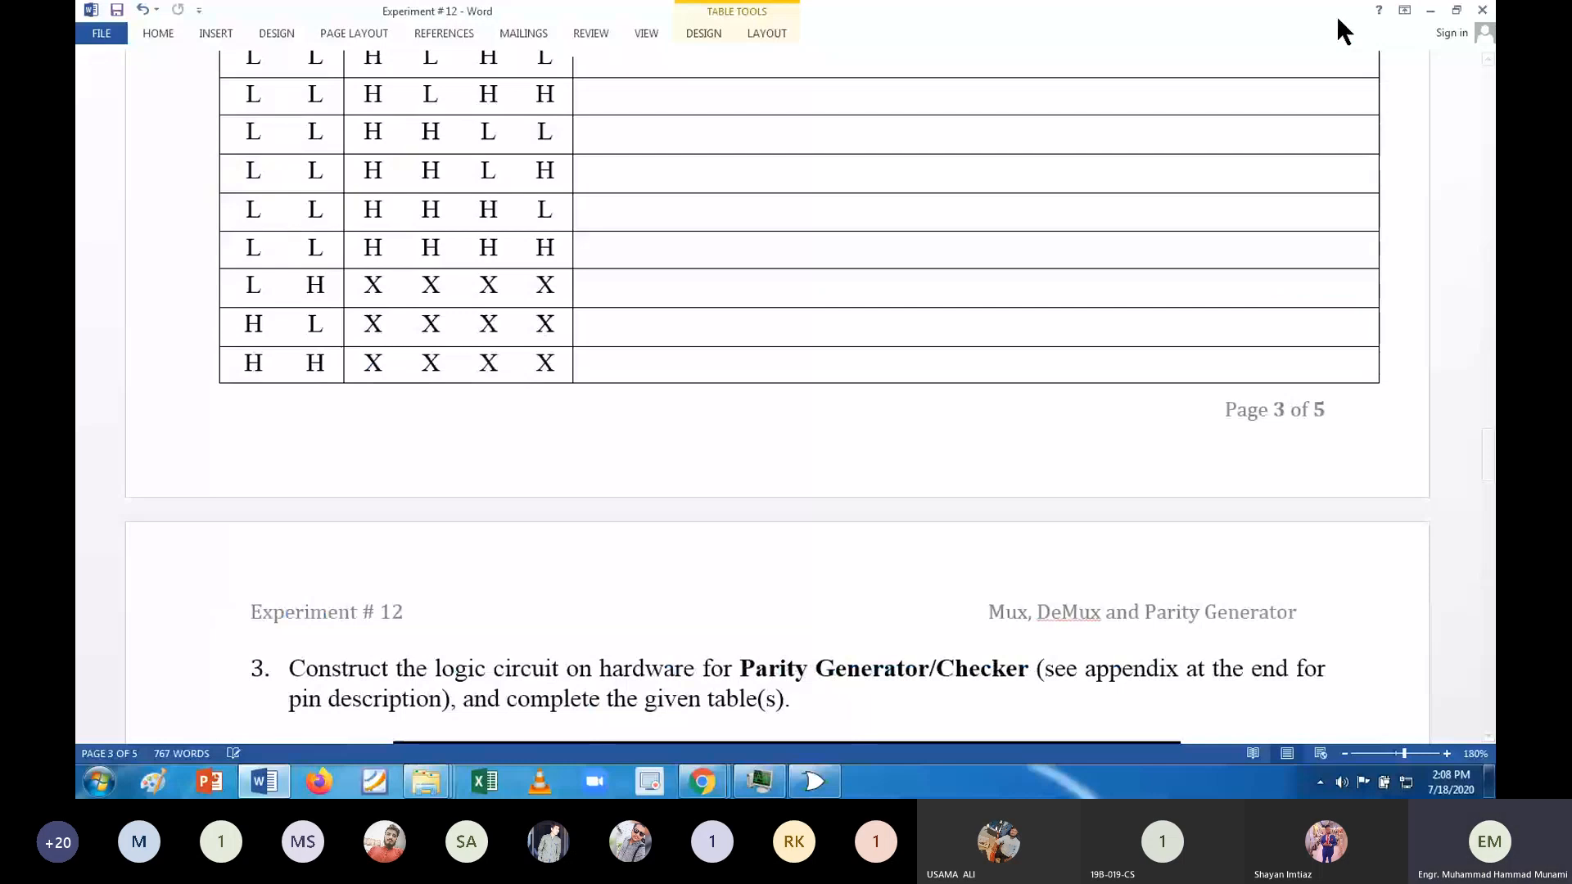
Switch back to Logisim and set select inputs C and A to 0.
key("alt+Tab")
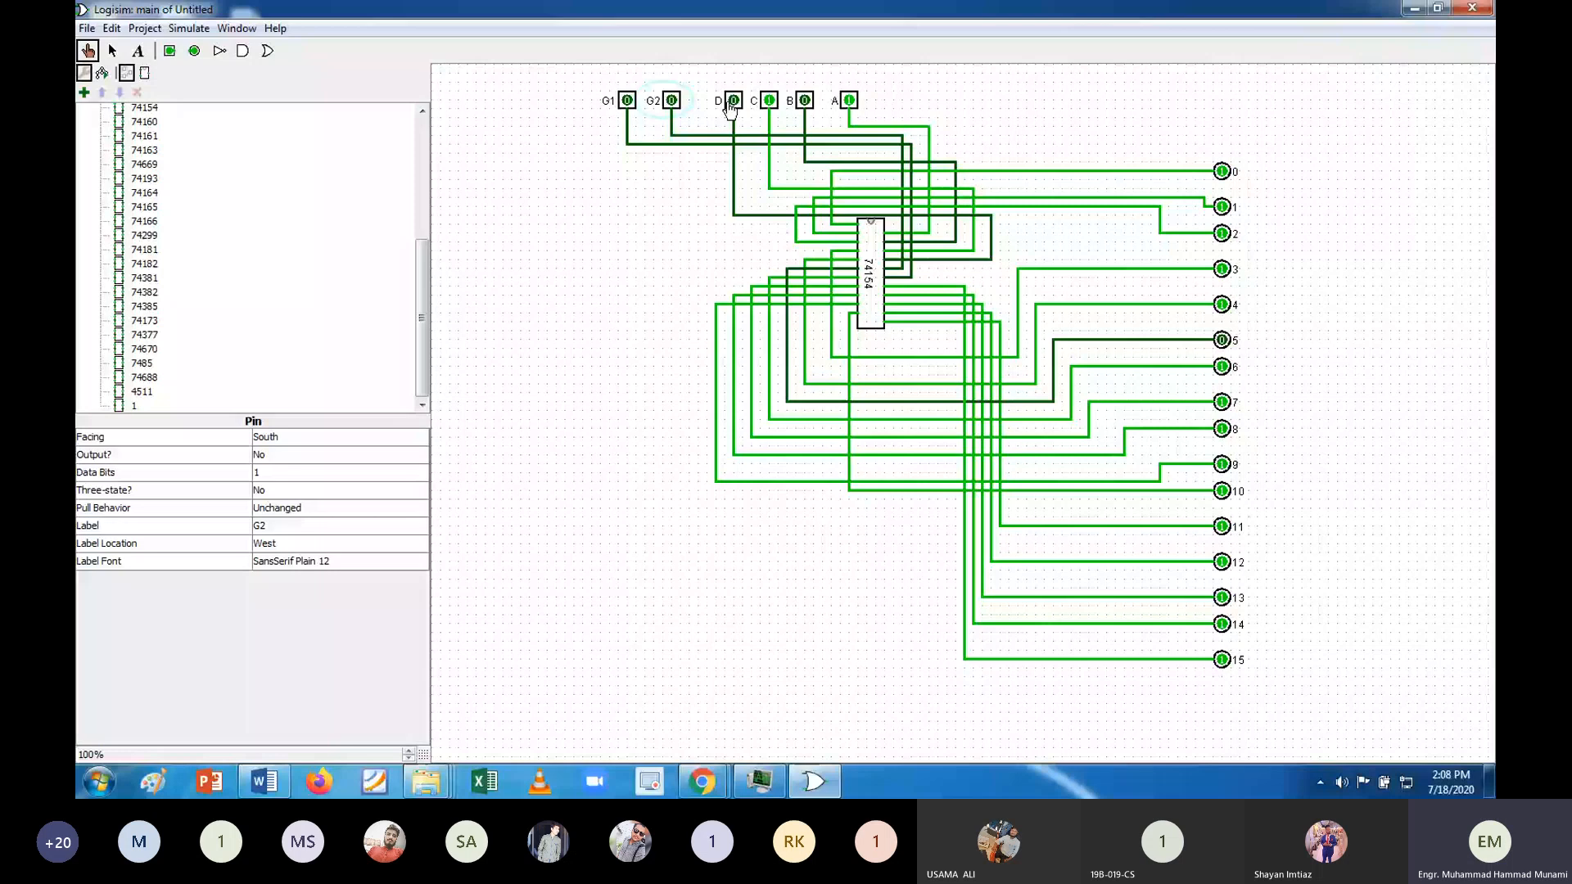
left_click(769, 100)
left_click(849, 100)
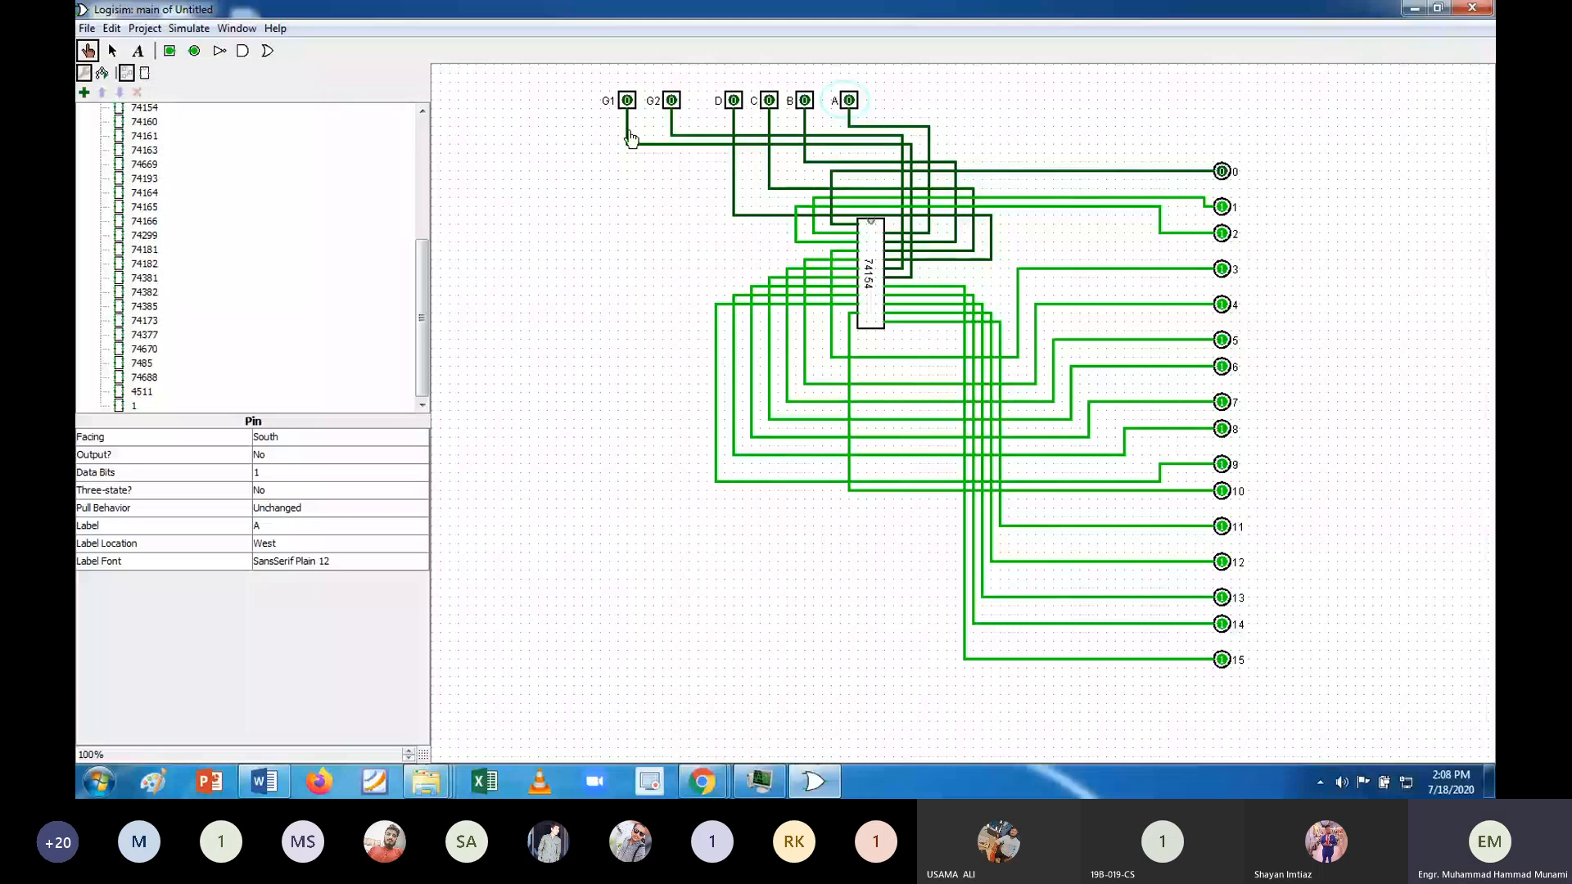
Test the demultiplexer by toggling select inputs A and C through several combinations, and compare with the truth table in Word.
left_click(849, 102)
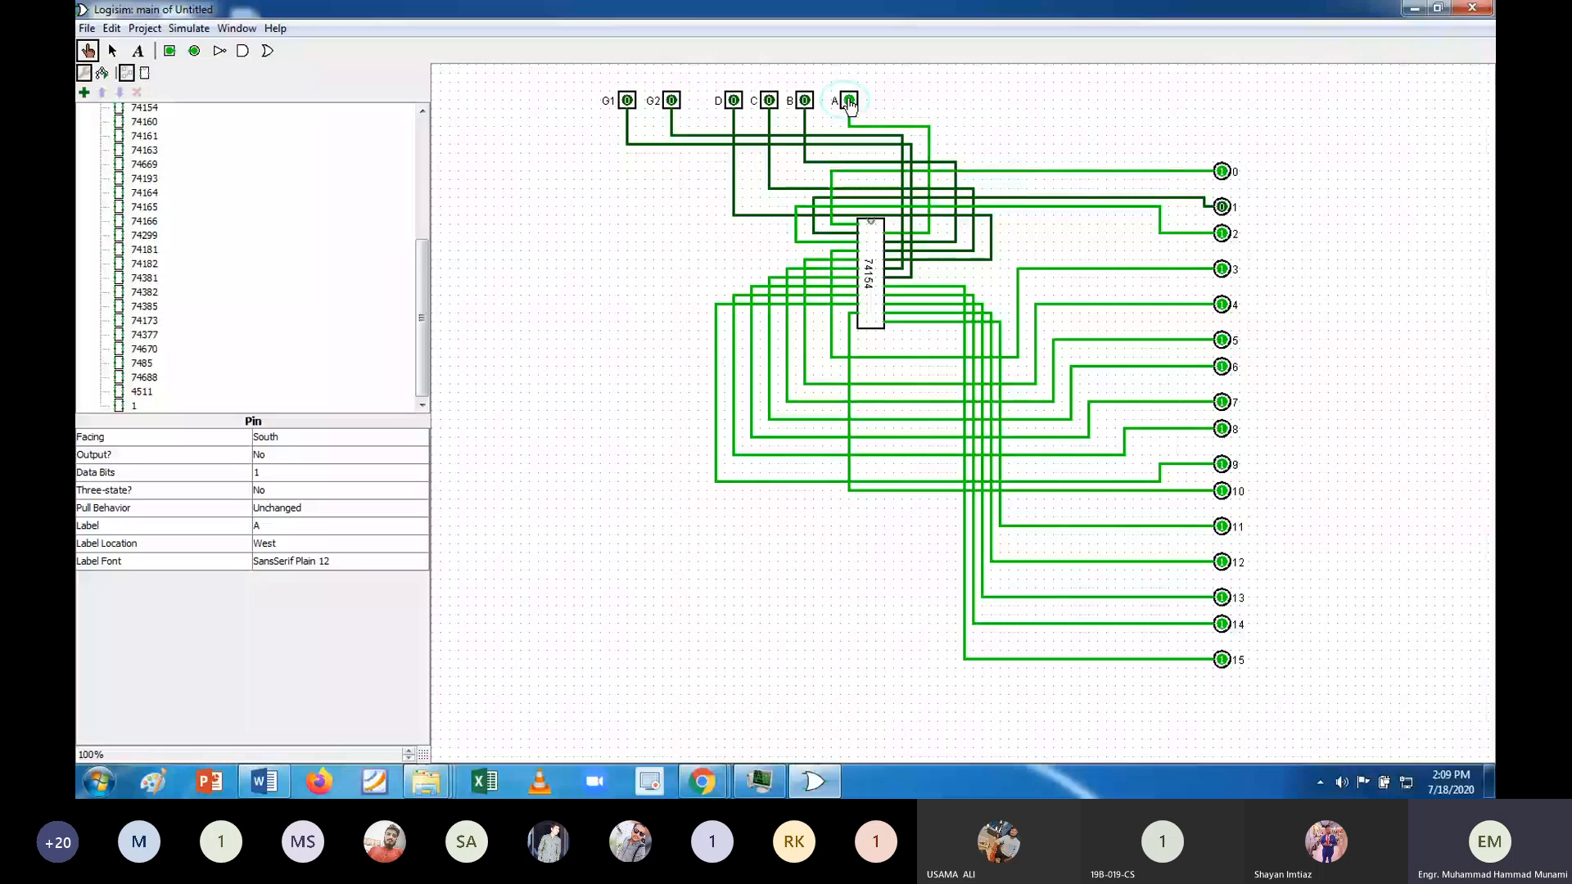
left_click(850, 101)
left_click(769, 100)
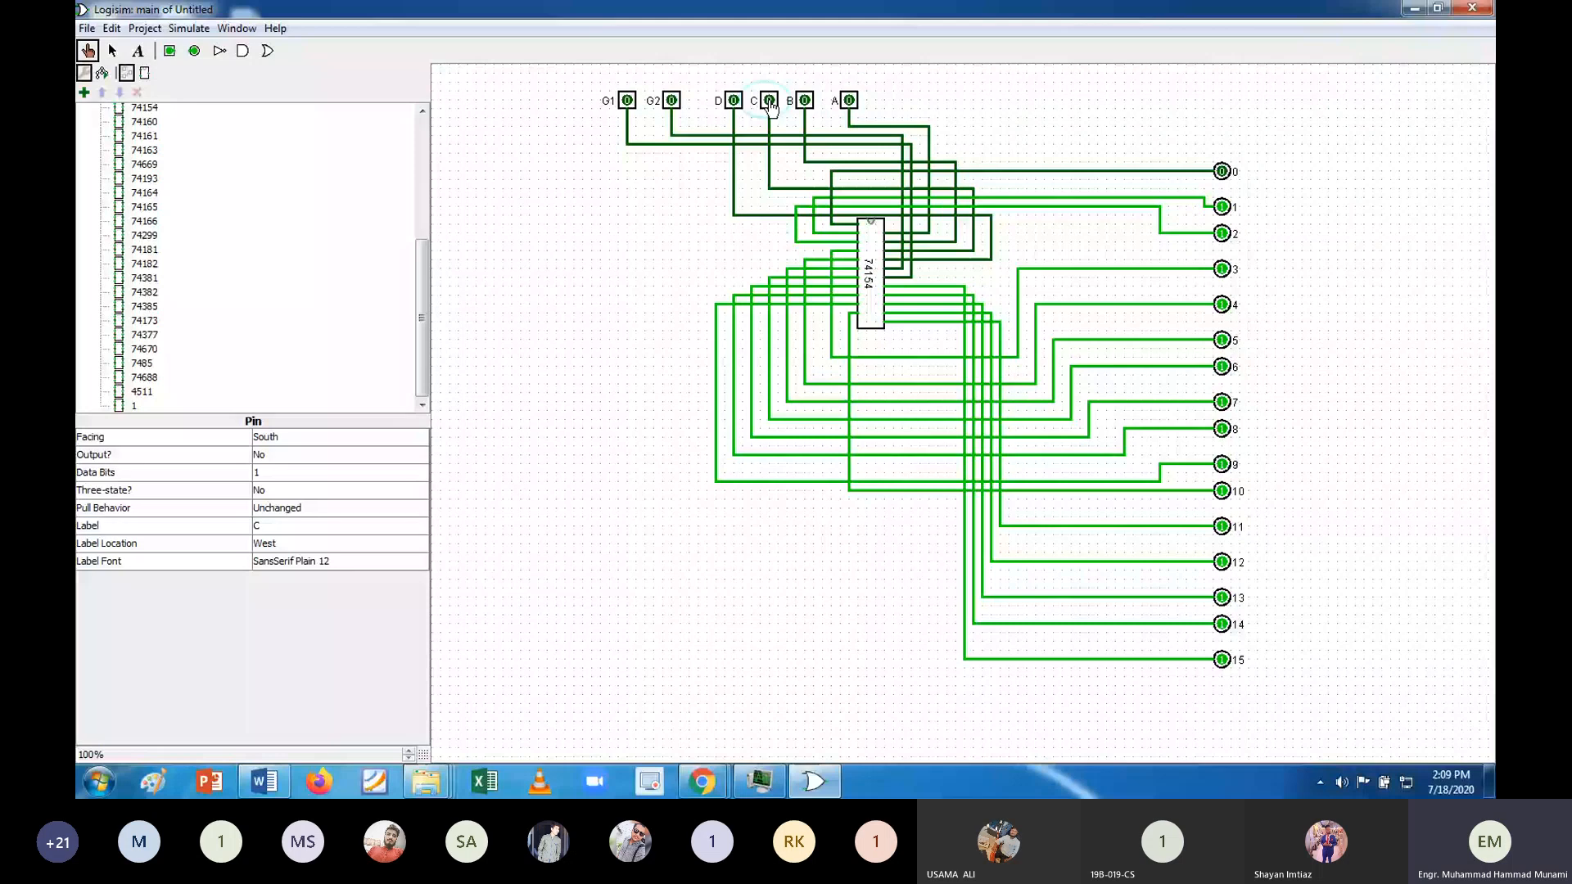
left_click(770, 100)
left_click(850, 101)
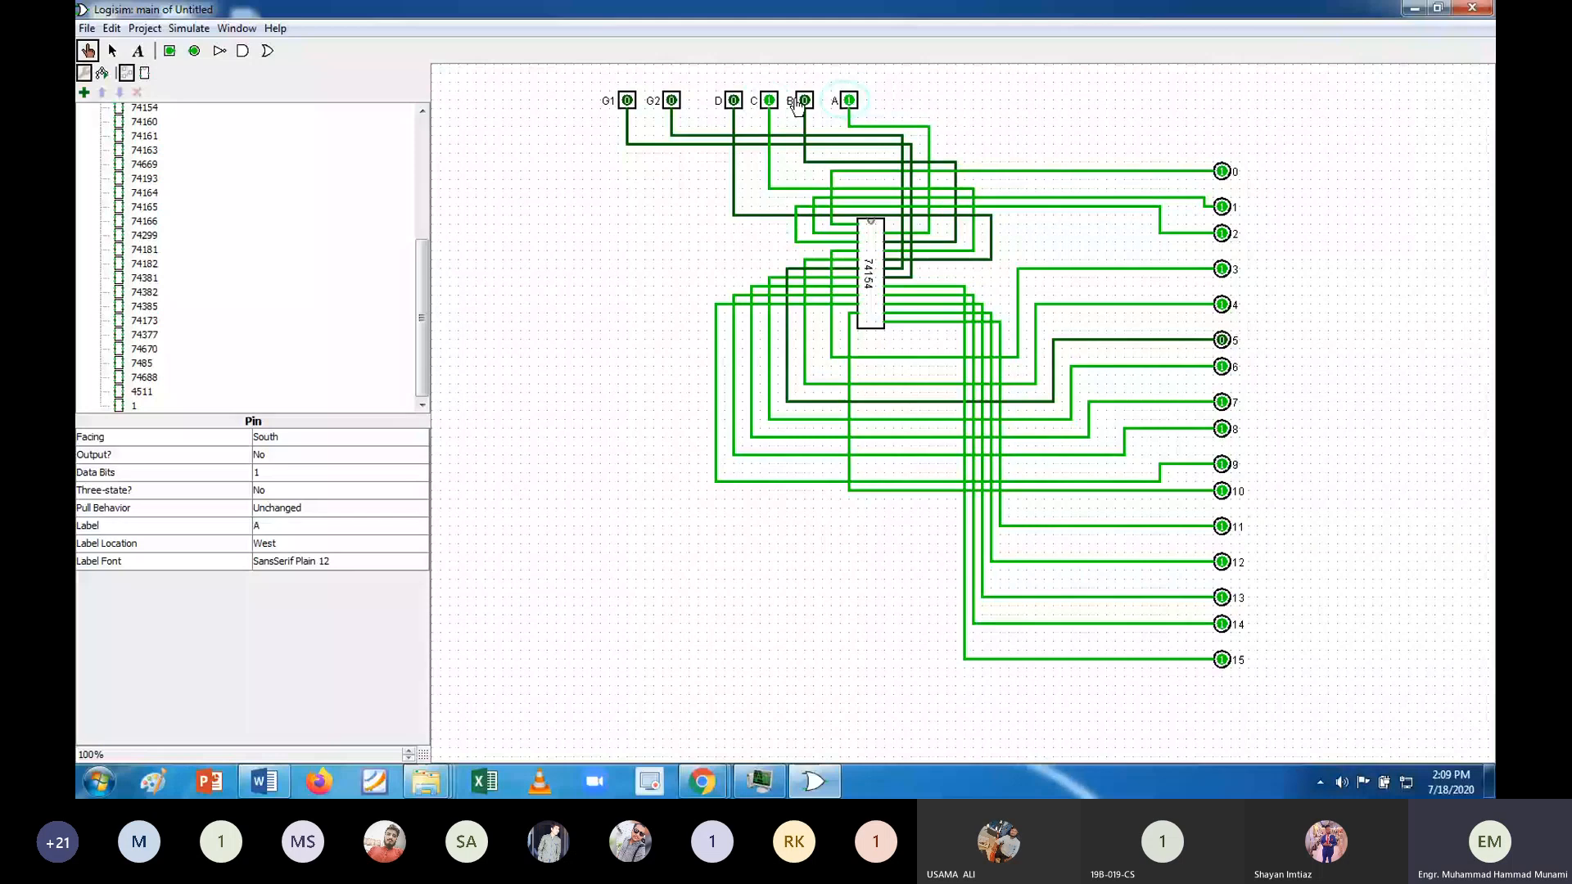
left_click(769, 100)
left_click(769, 100)
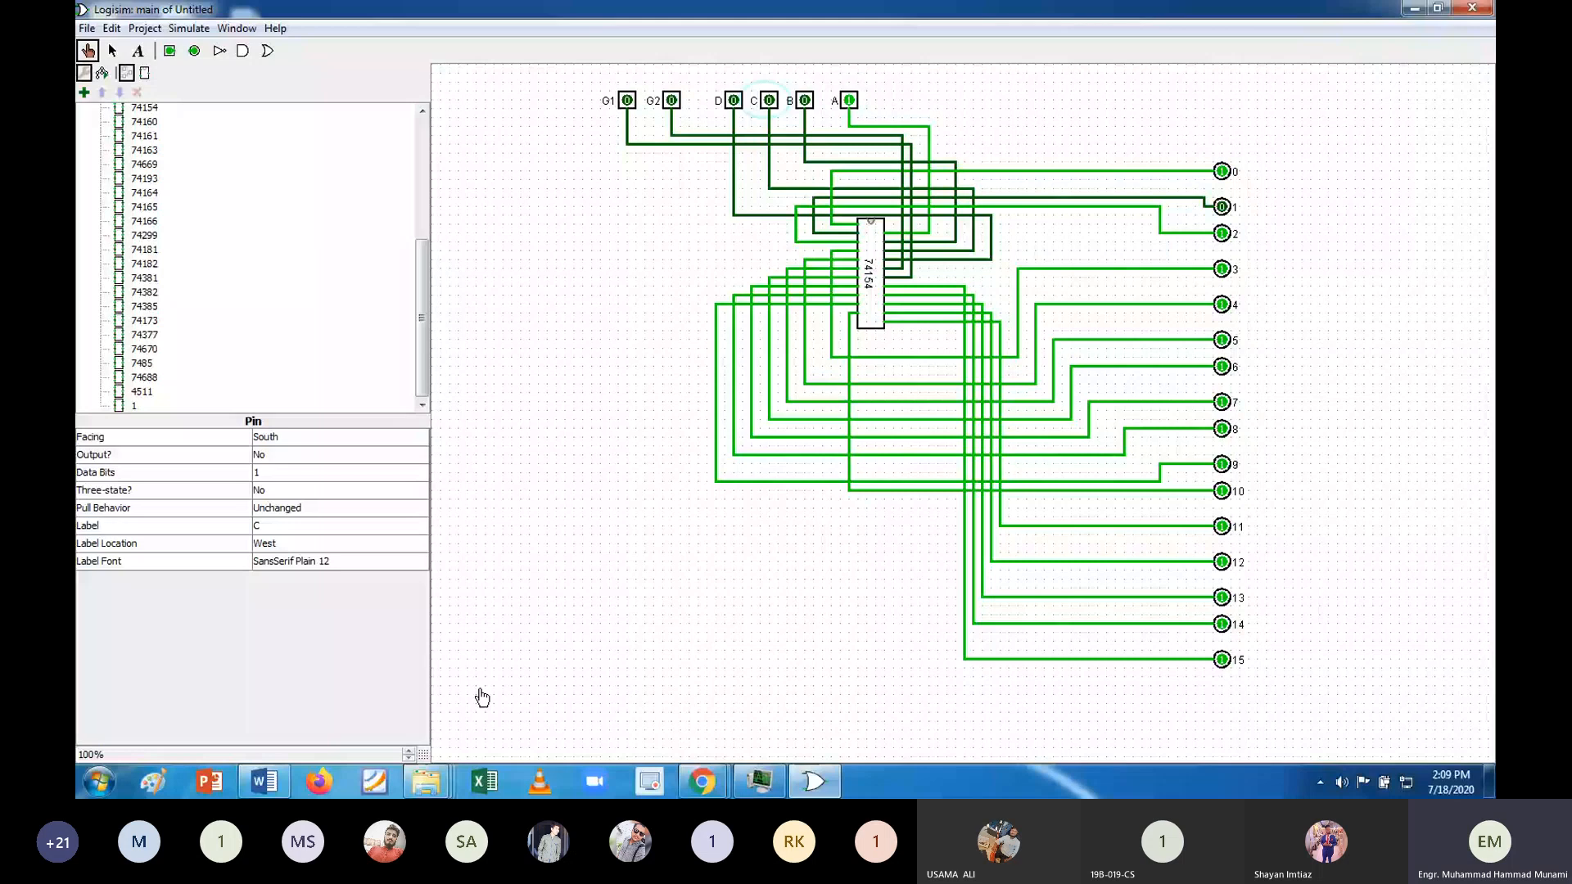
key("alt+Tab")
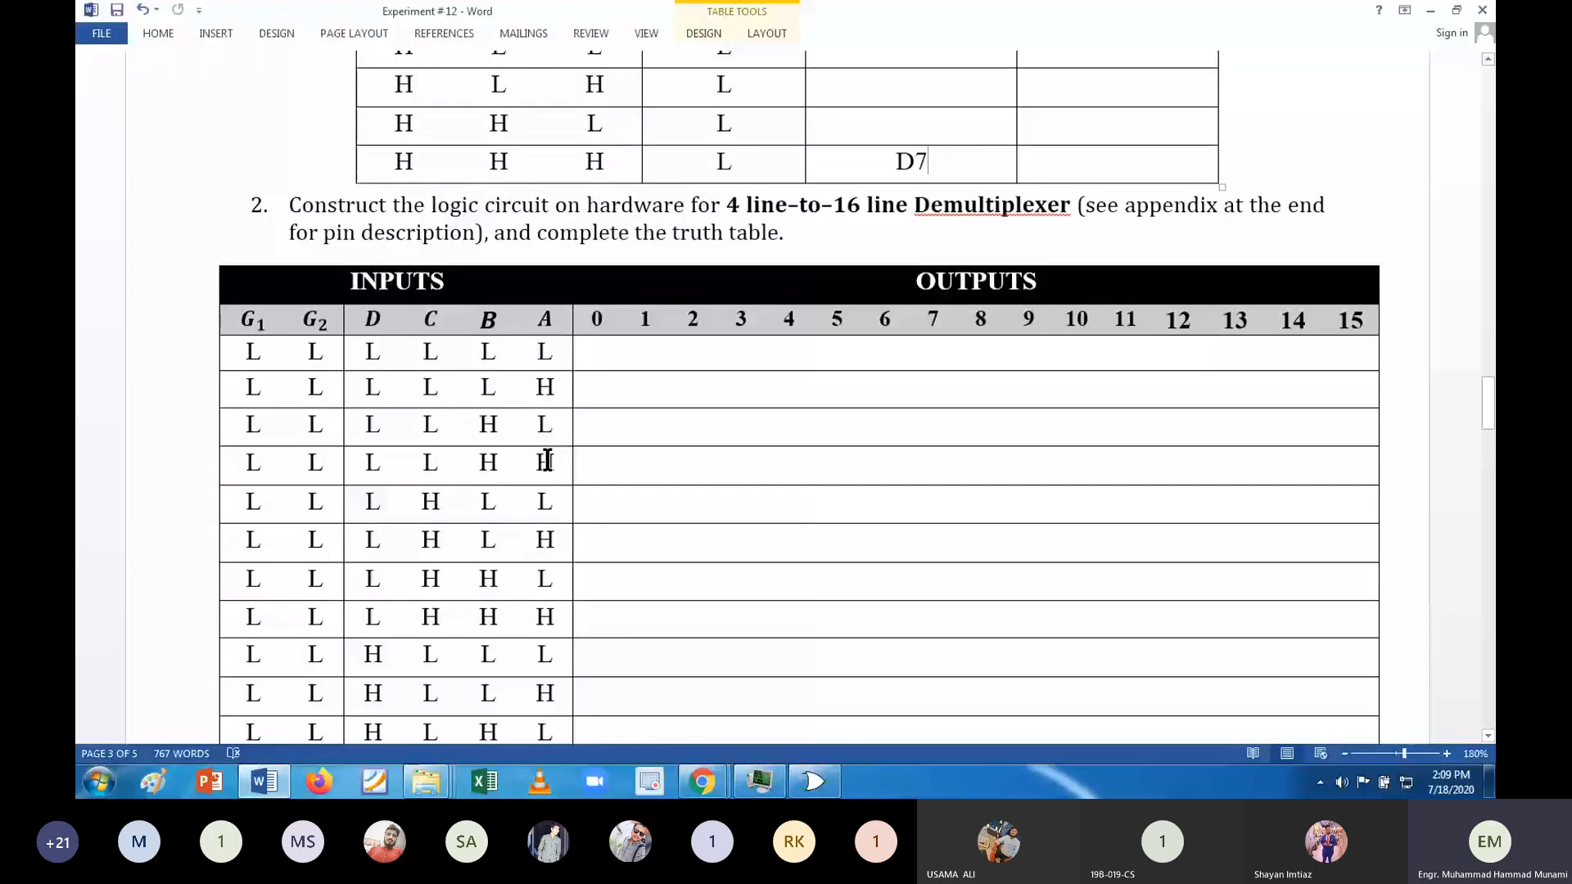
scroll(547, 460, "down", 1)
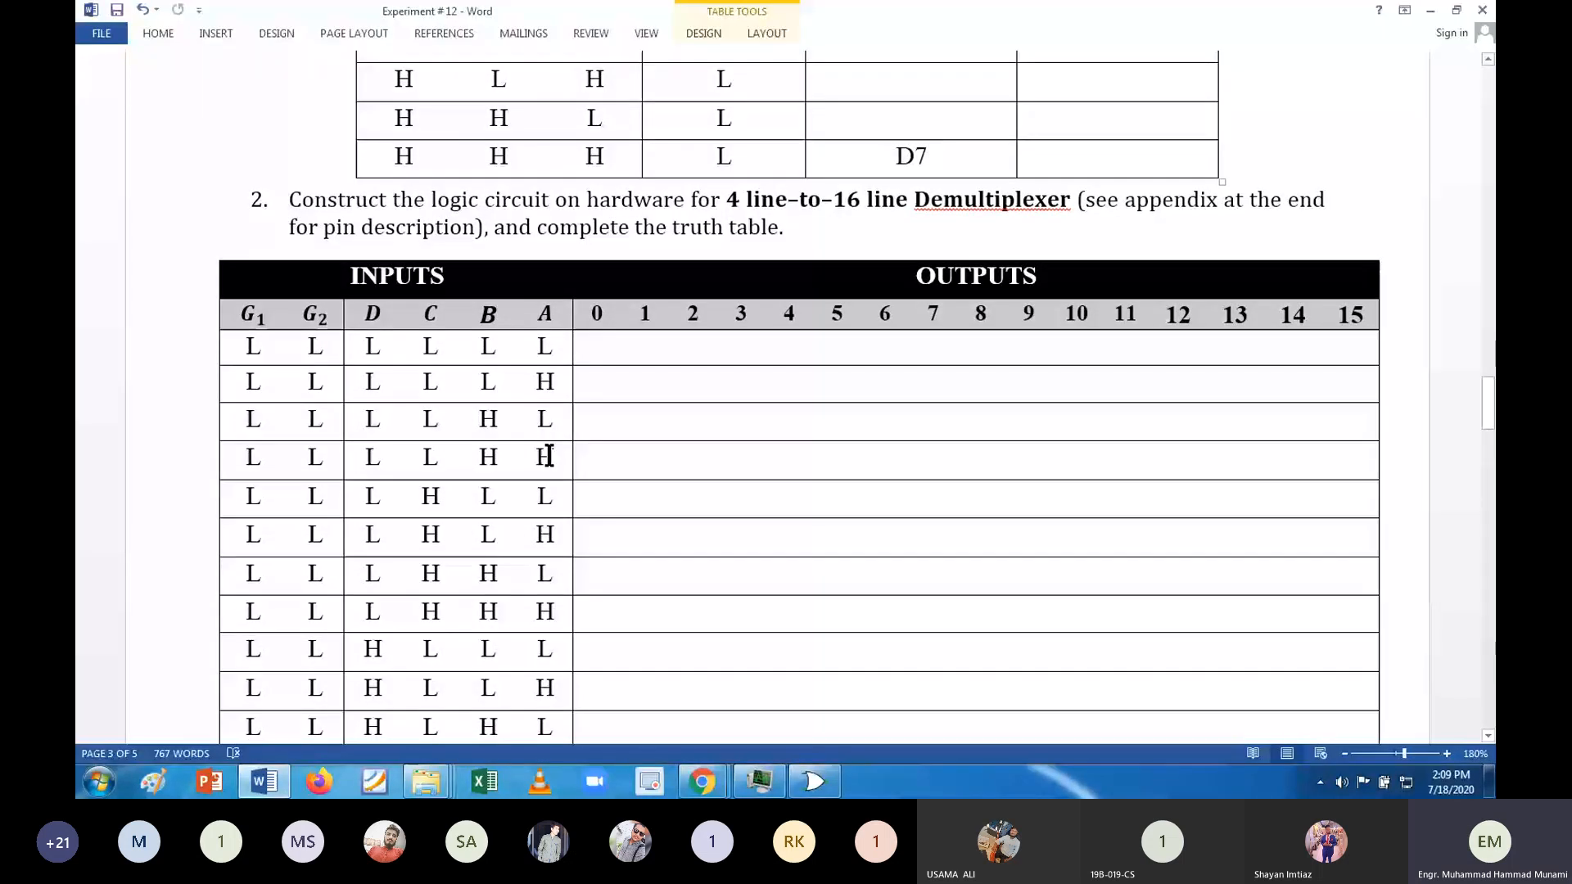
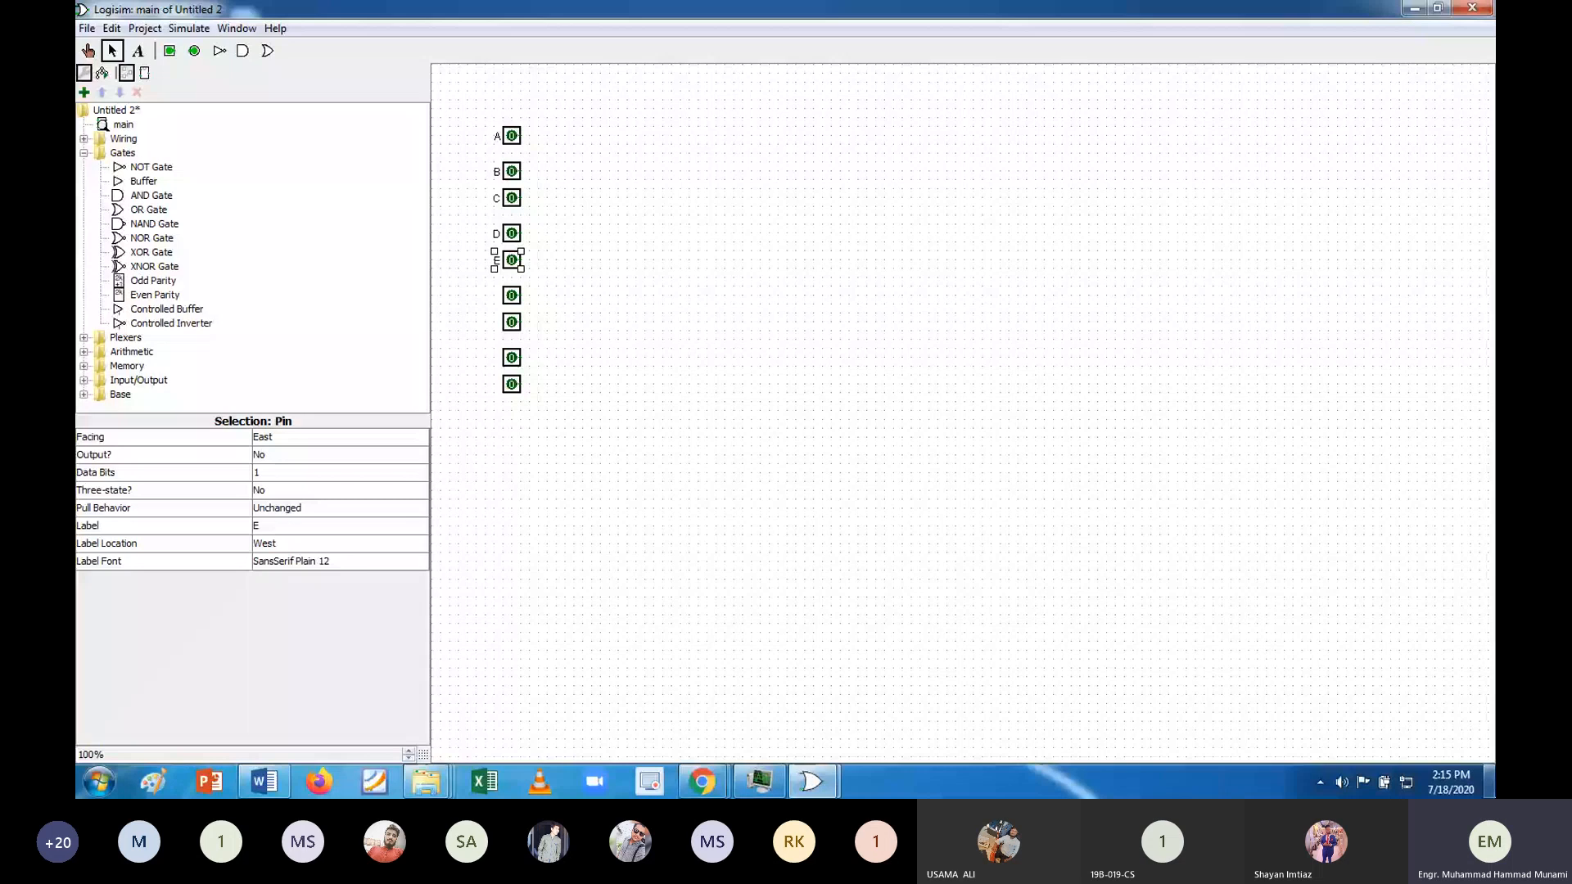
Label the two input pins below E as F and G.
left_click(511, 296)
left_click(339, 526)
type("F")
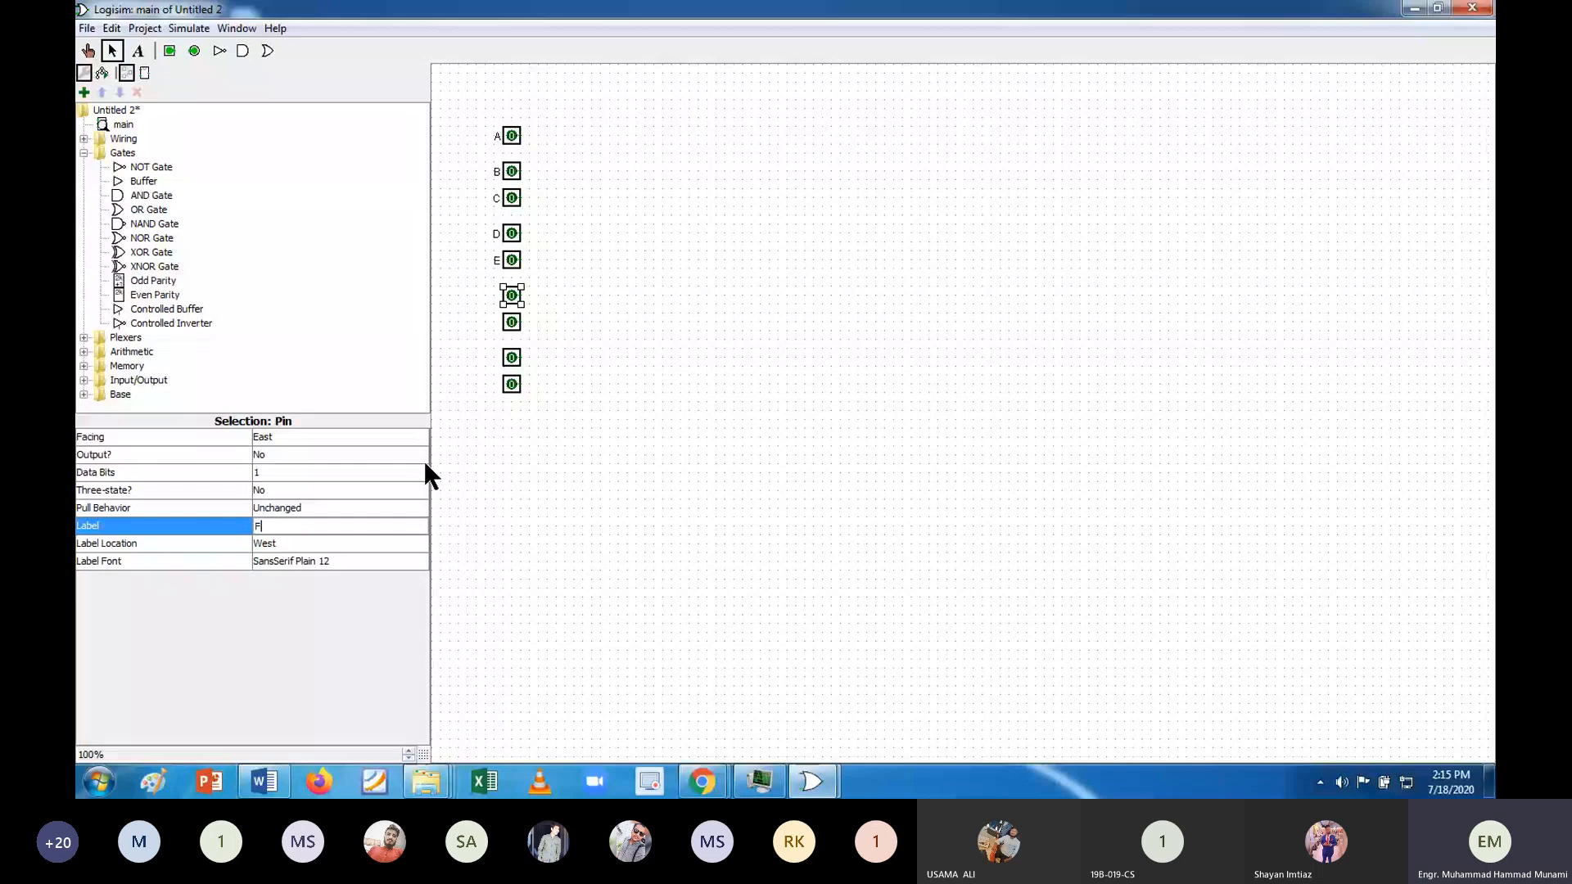
left_click(511, 323)
left_click(340, 526)
type("G")
Label the last two input pins H and I, and remove the stray wire joining pins E, F and G.
left_click(512, 358)
left_click_drag(521, 323, 521, 261)
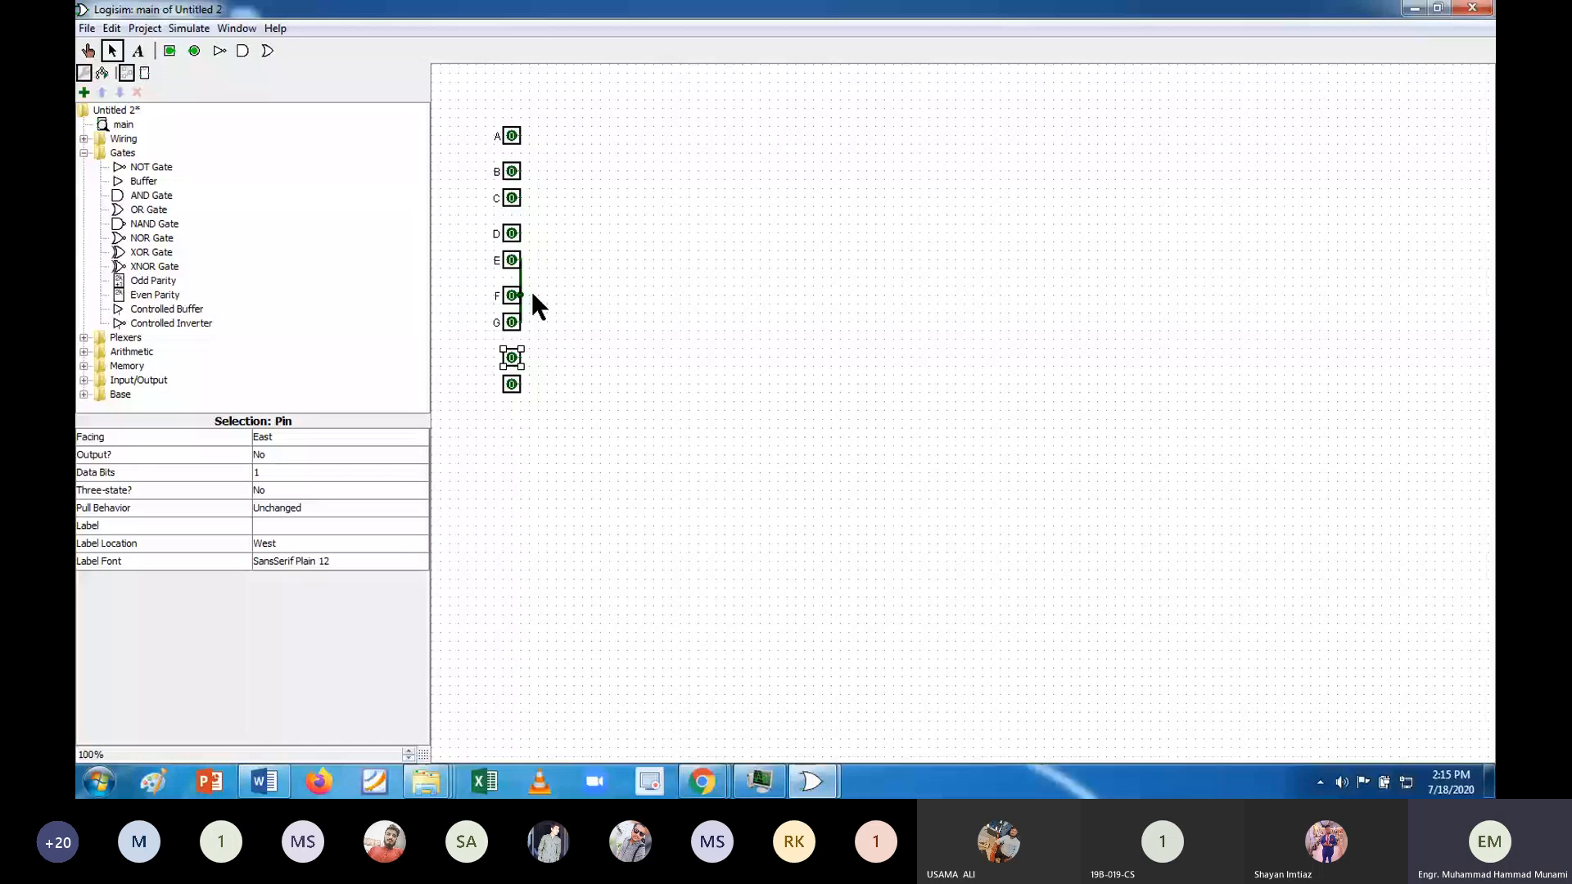
left_click(532, 294)
type("I")
Paste a medium two-input XOR gate to the right of input pins A and B.
left_click(586, 327)
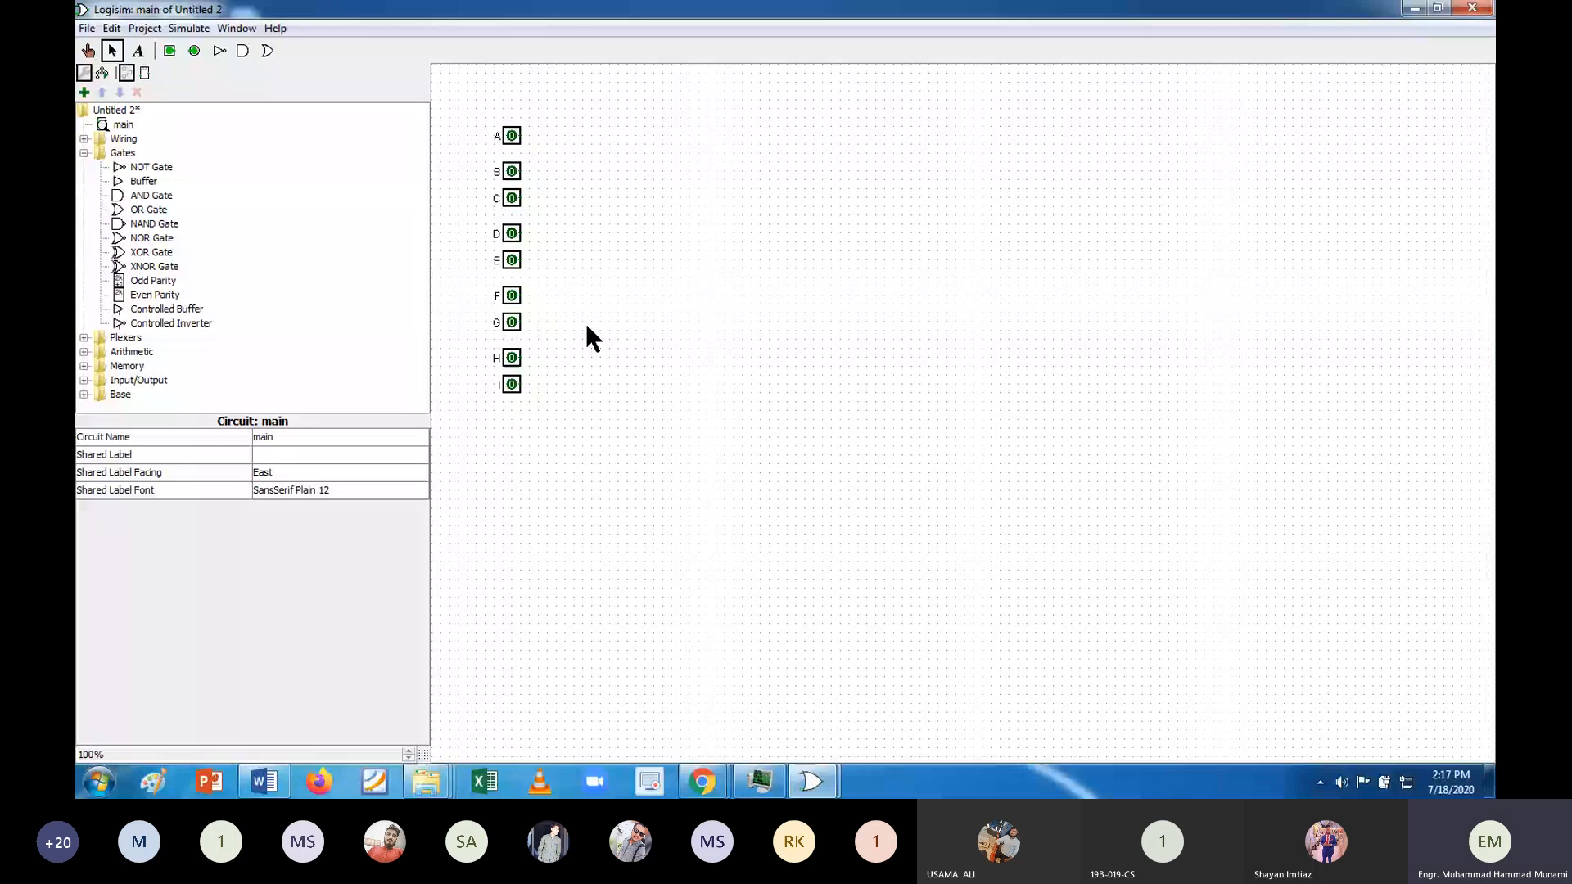
key("ctrl+v")
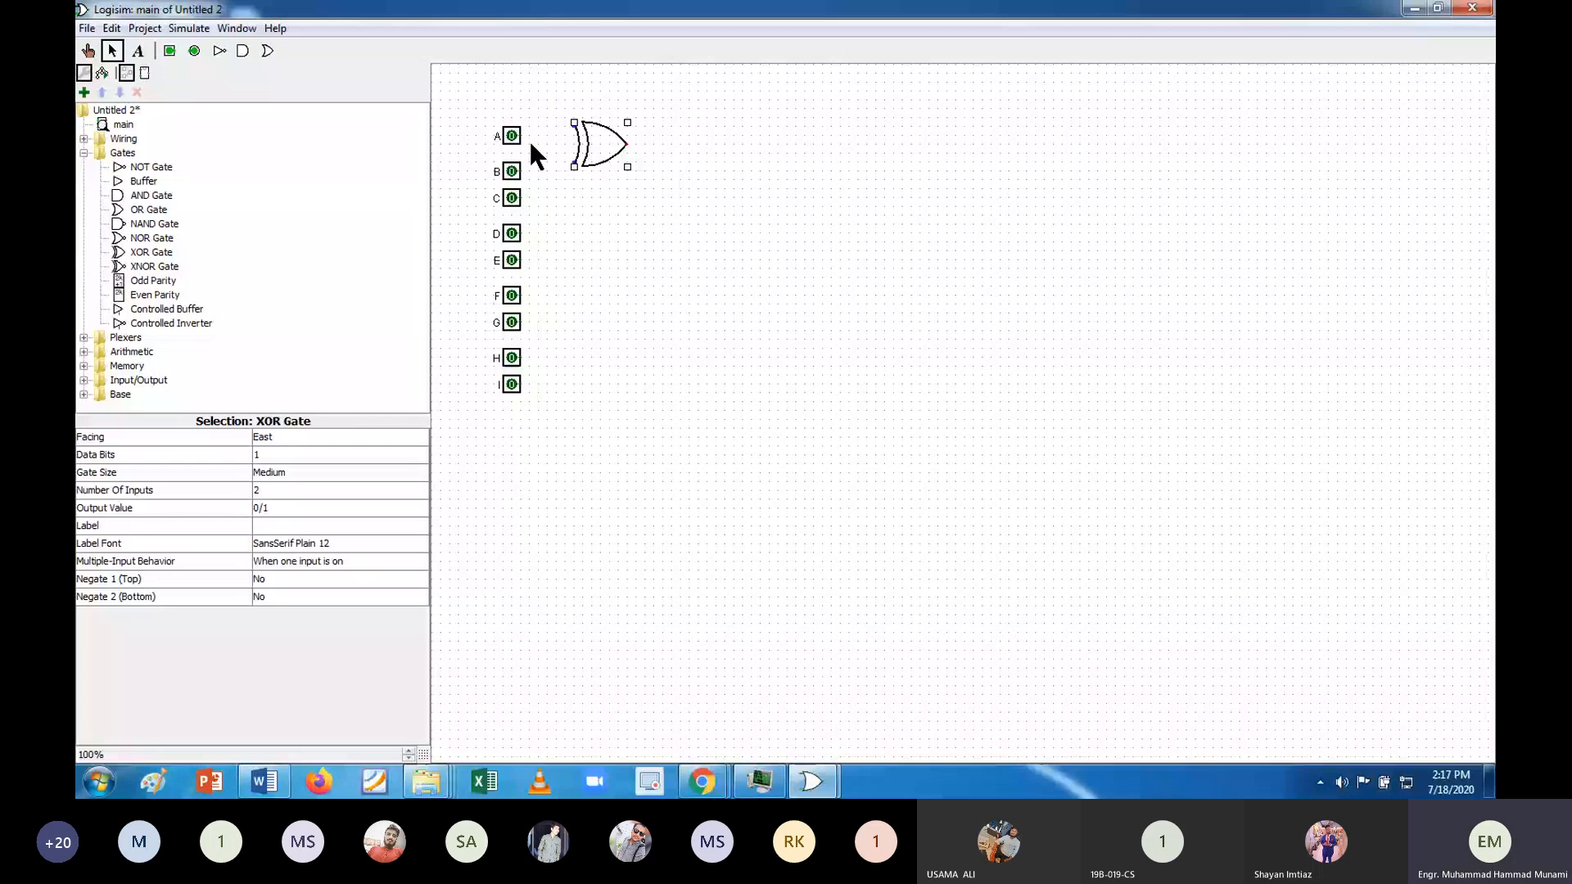
Set the XOR gate's size to Narrow, align it beside pins A and B, and wire both pins to its inputs.
left_click(307, 473)
left_click(307, 490)
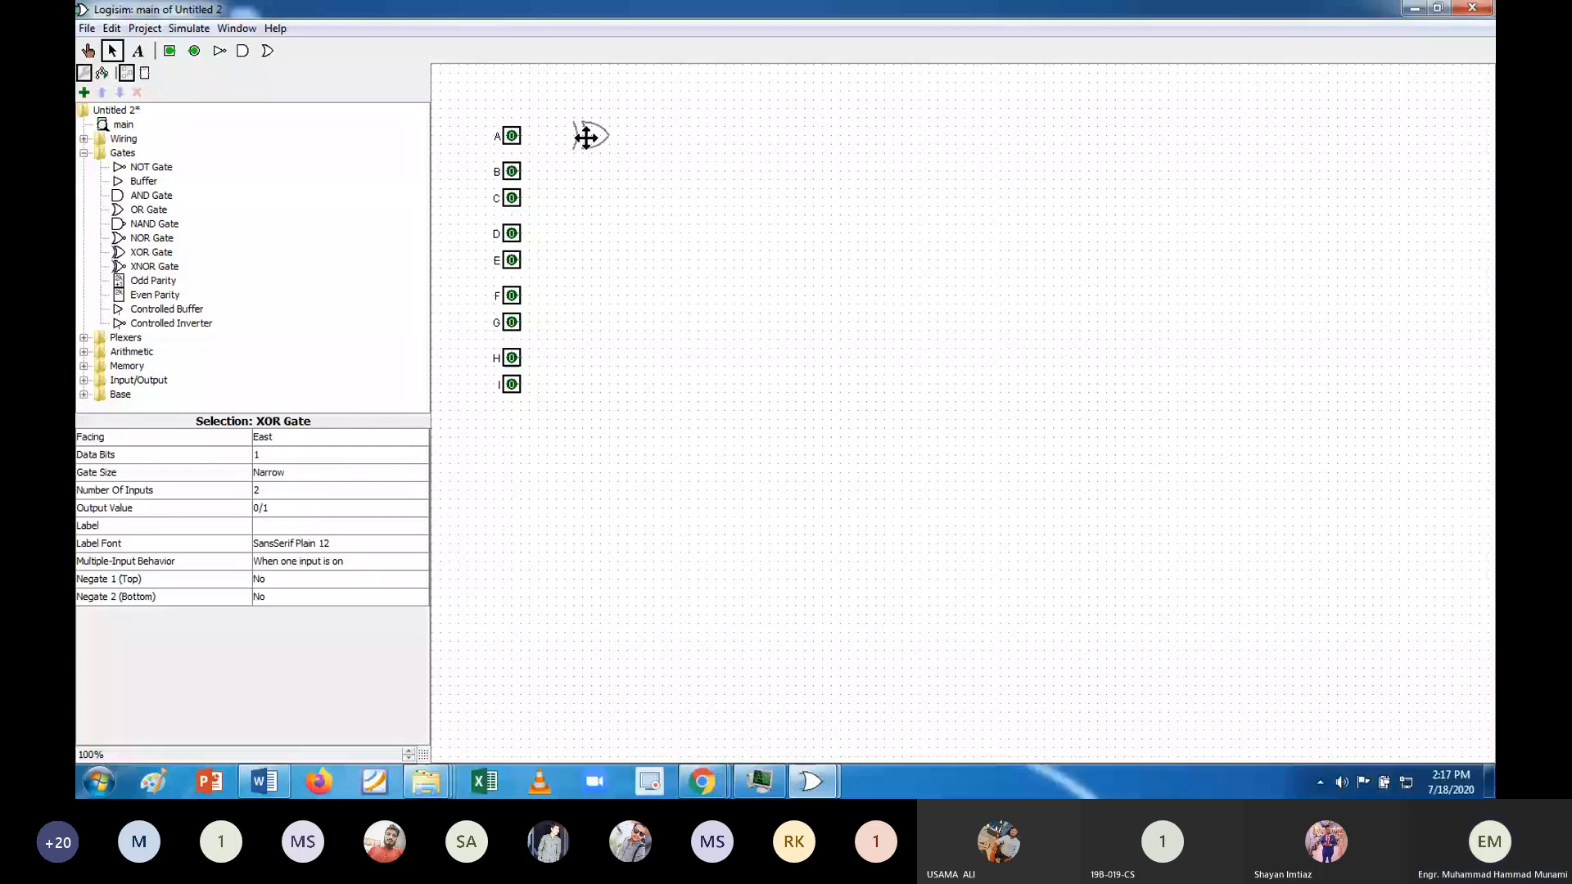
left_click_drag(585, 137, 586, 145)
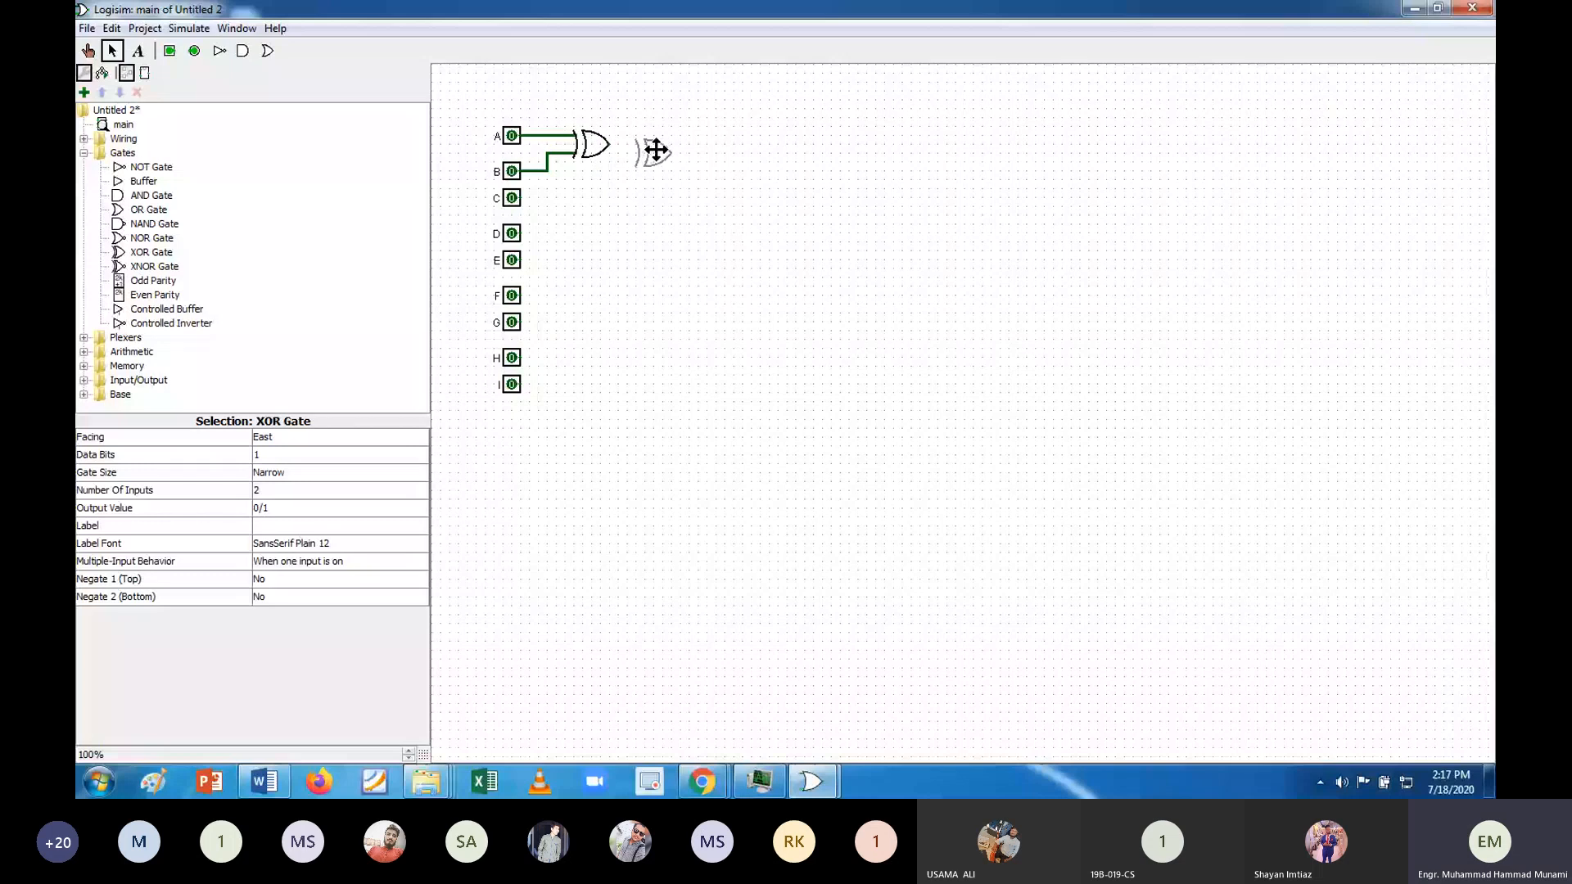
Chain three more narrow XOR gates after the first one, wiring pins C, D and E to their respective lower inputs.
left_click(664, 152)
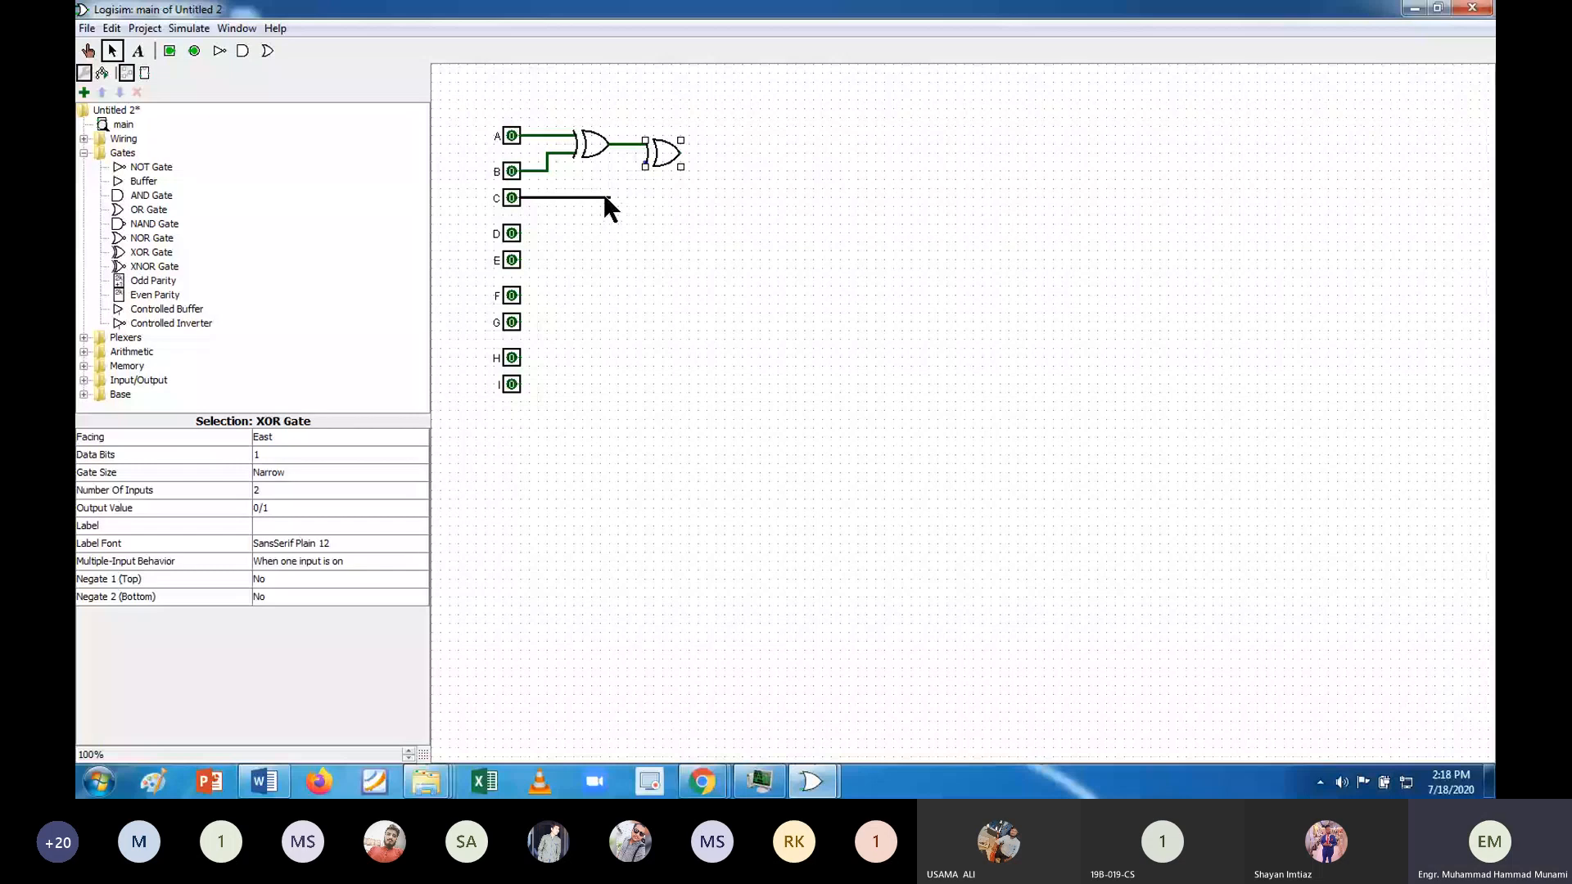
left_click_drag(605, 199, 647, 162)
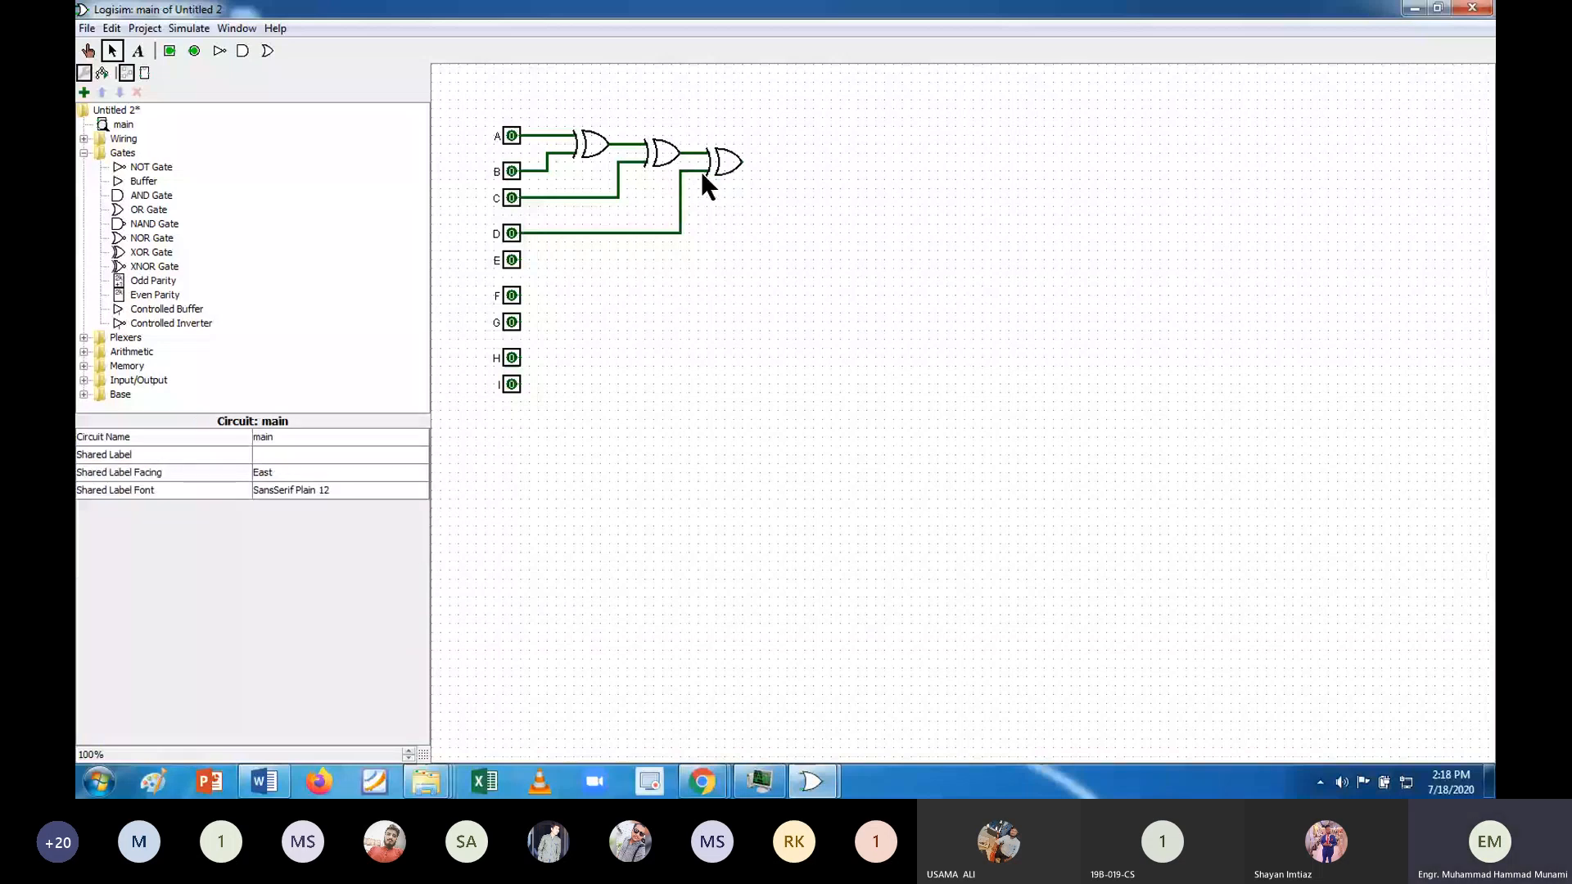
left_click(728, 160)
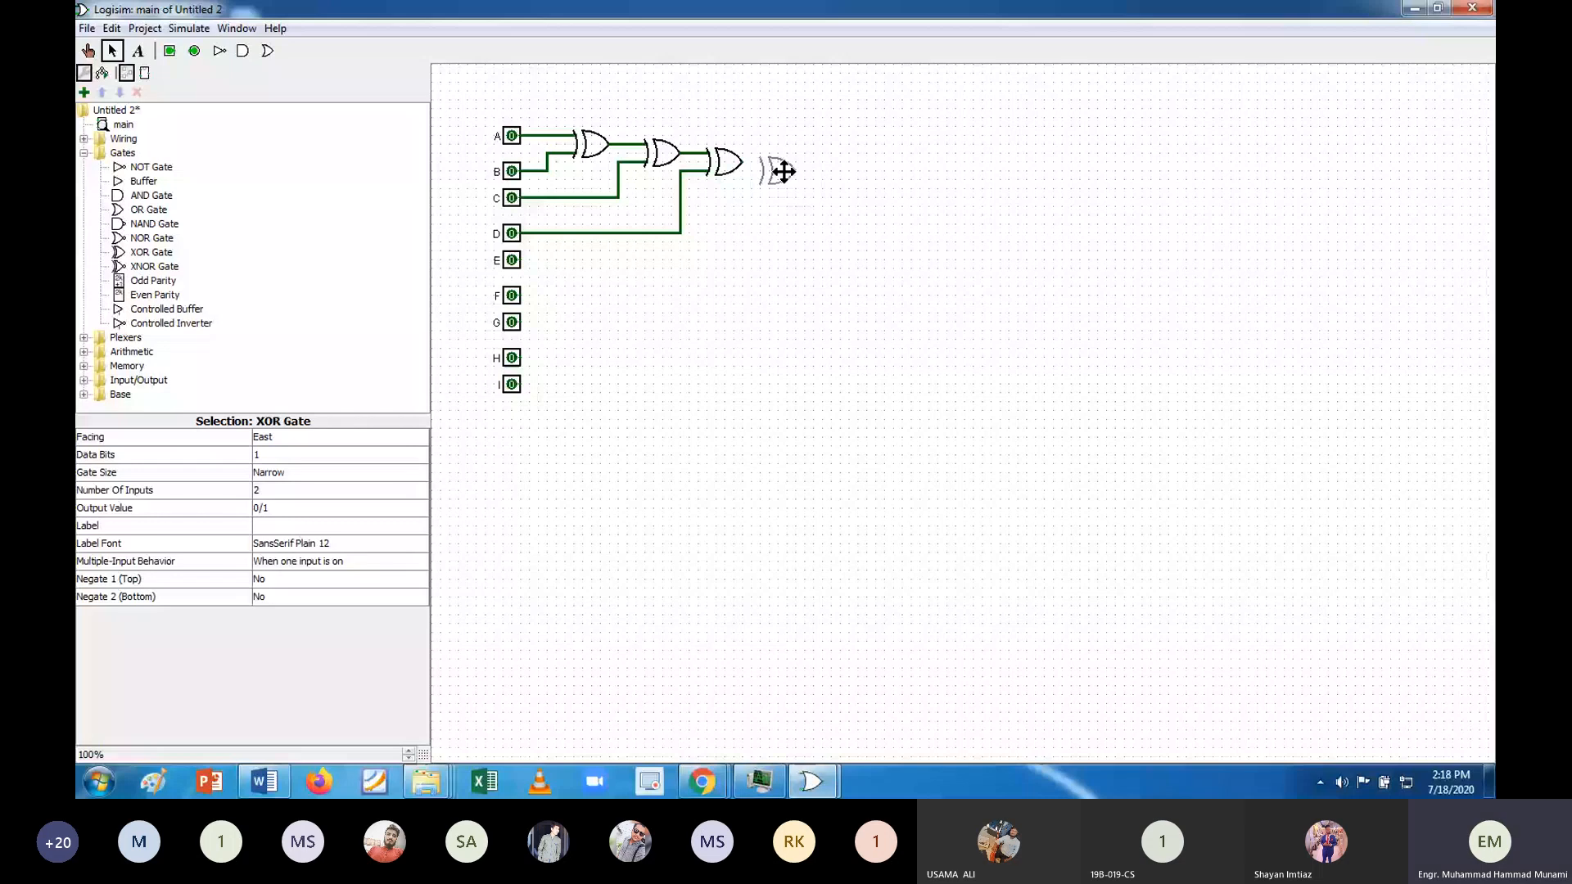
left_click(783, 172)
left_click_drag(522, 260, 706, 190)
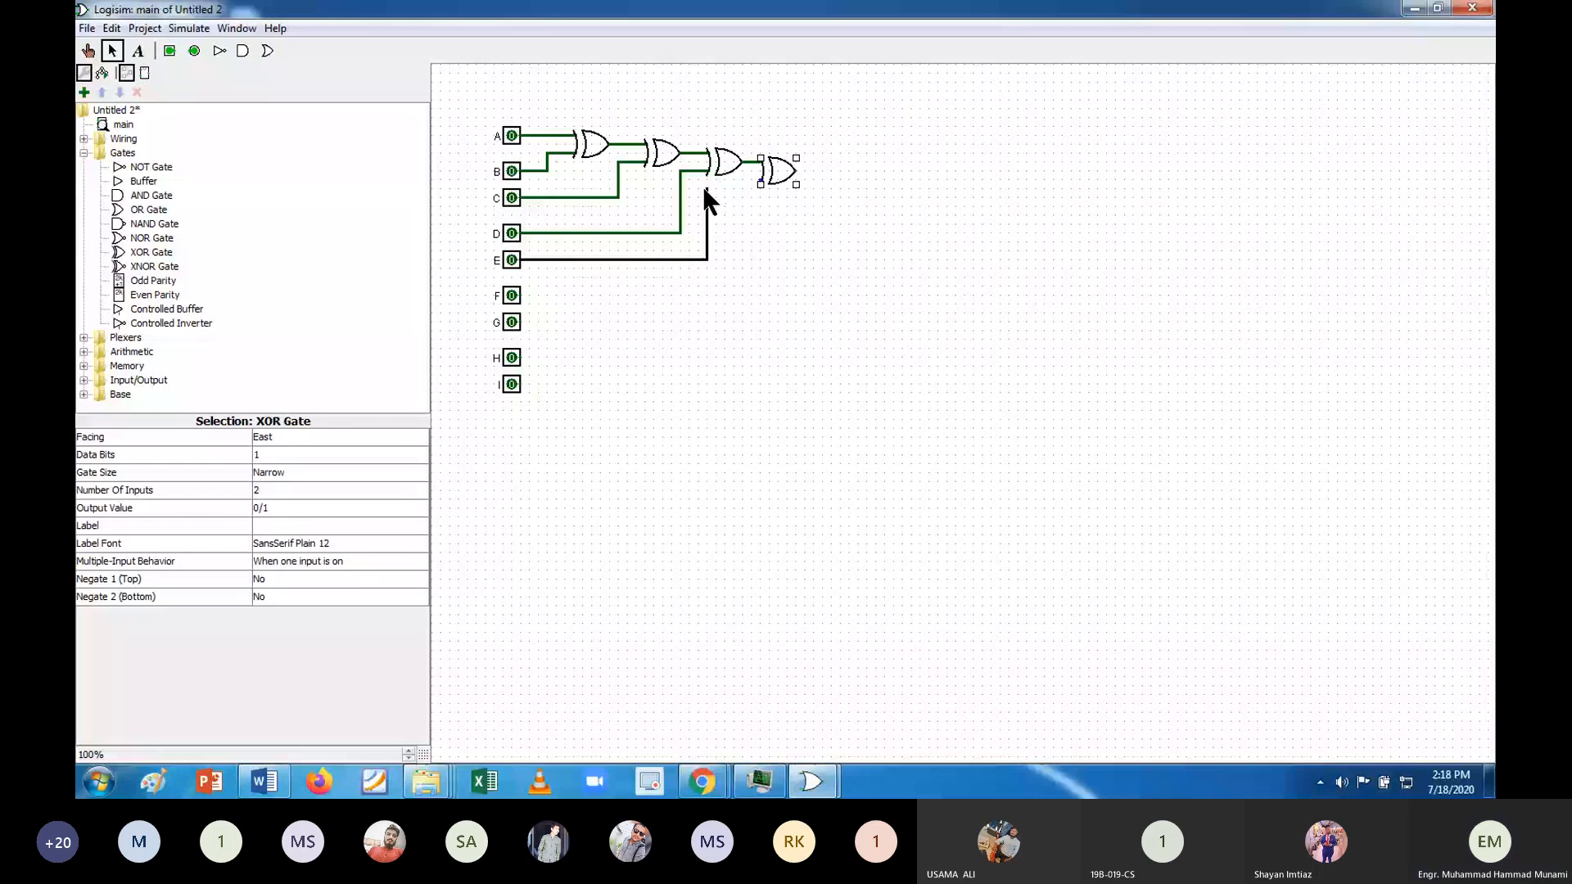
left_click_drag(704, 188, 745, 178)
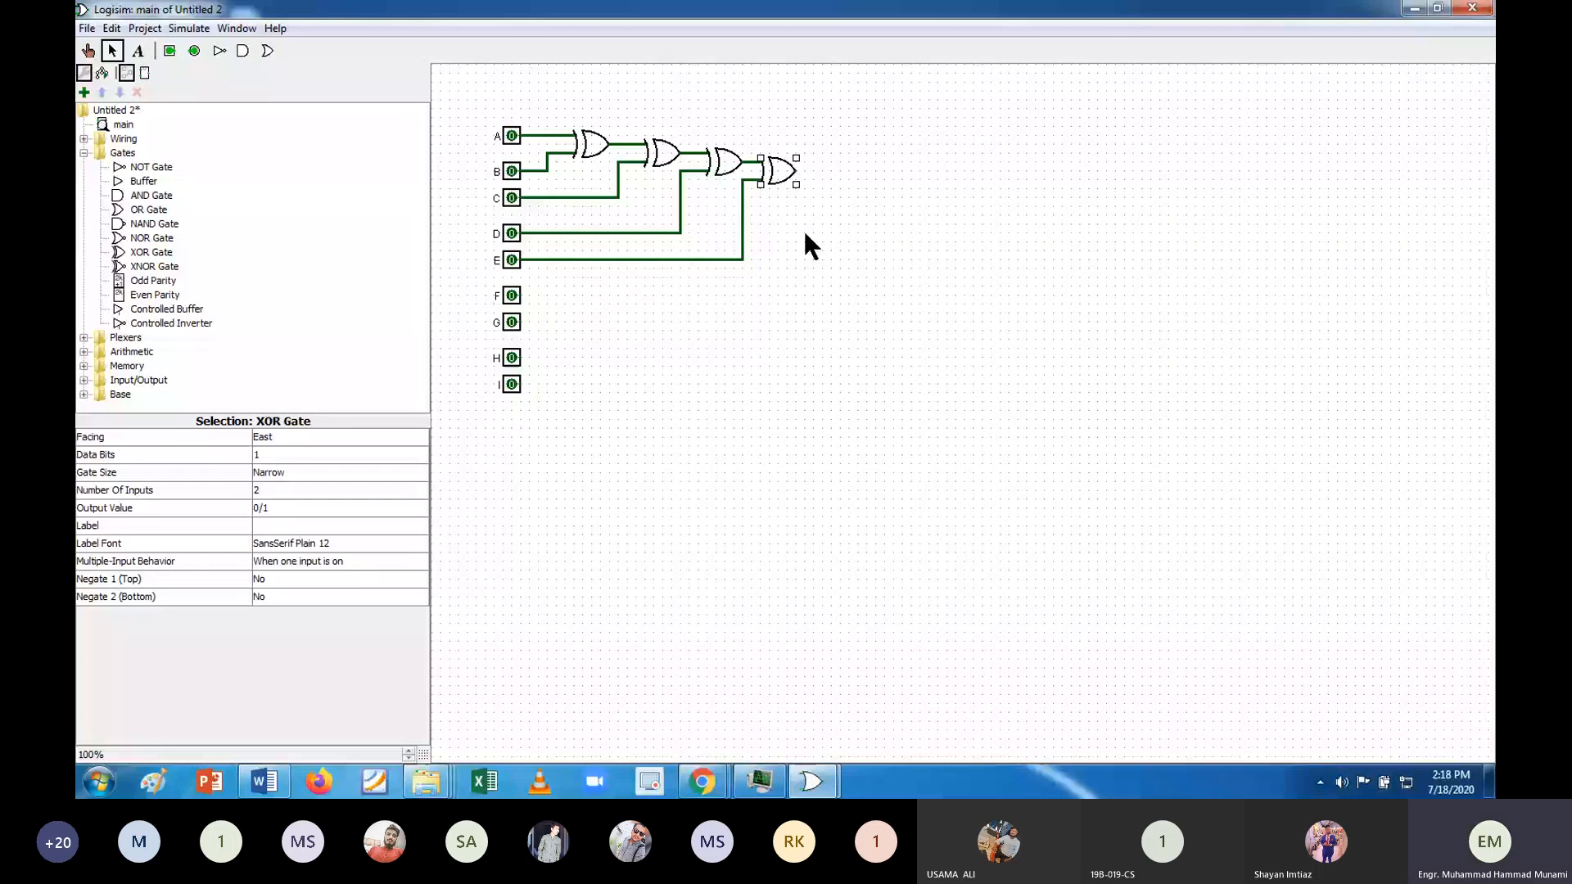
Extend the cascade with four more narrow XOR gates, wiring pins F, G, H and I to their respective lower inputs.
key("ctrl+d")
left_click_drag(789, 180, 843, 179)
left_click_drag(521, 295, 789, 279)
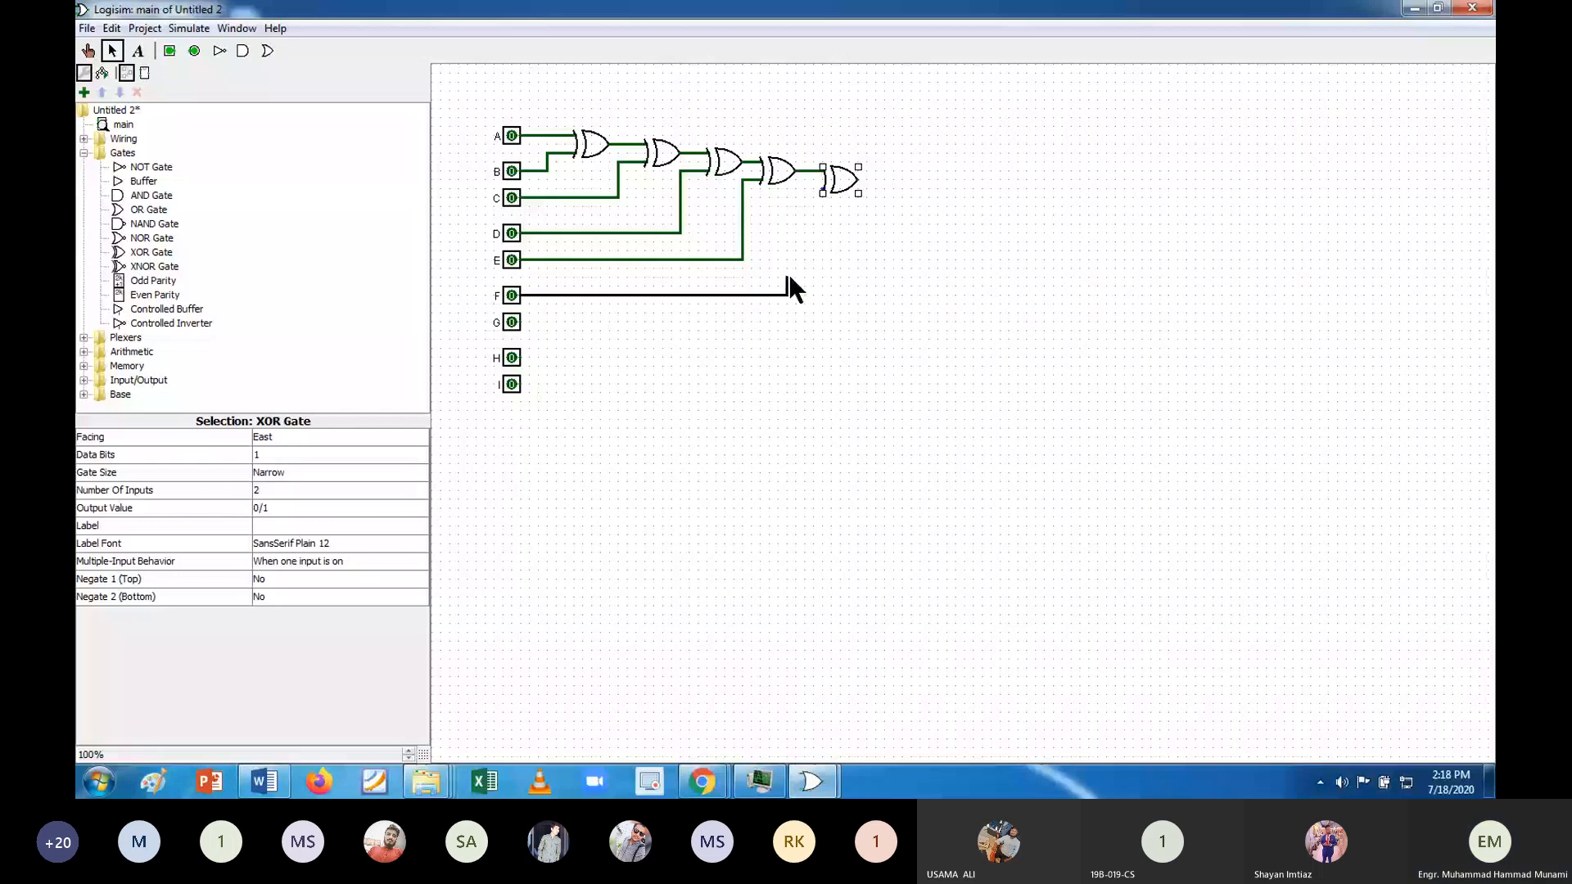
left_click_drag(788, 277, 796, 196)
left_click_drag(794, 193, 822, 190)
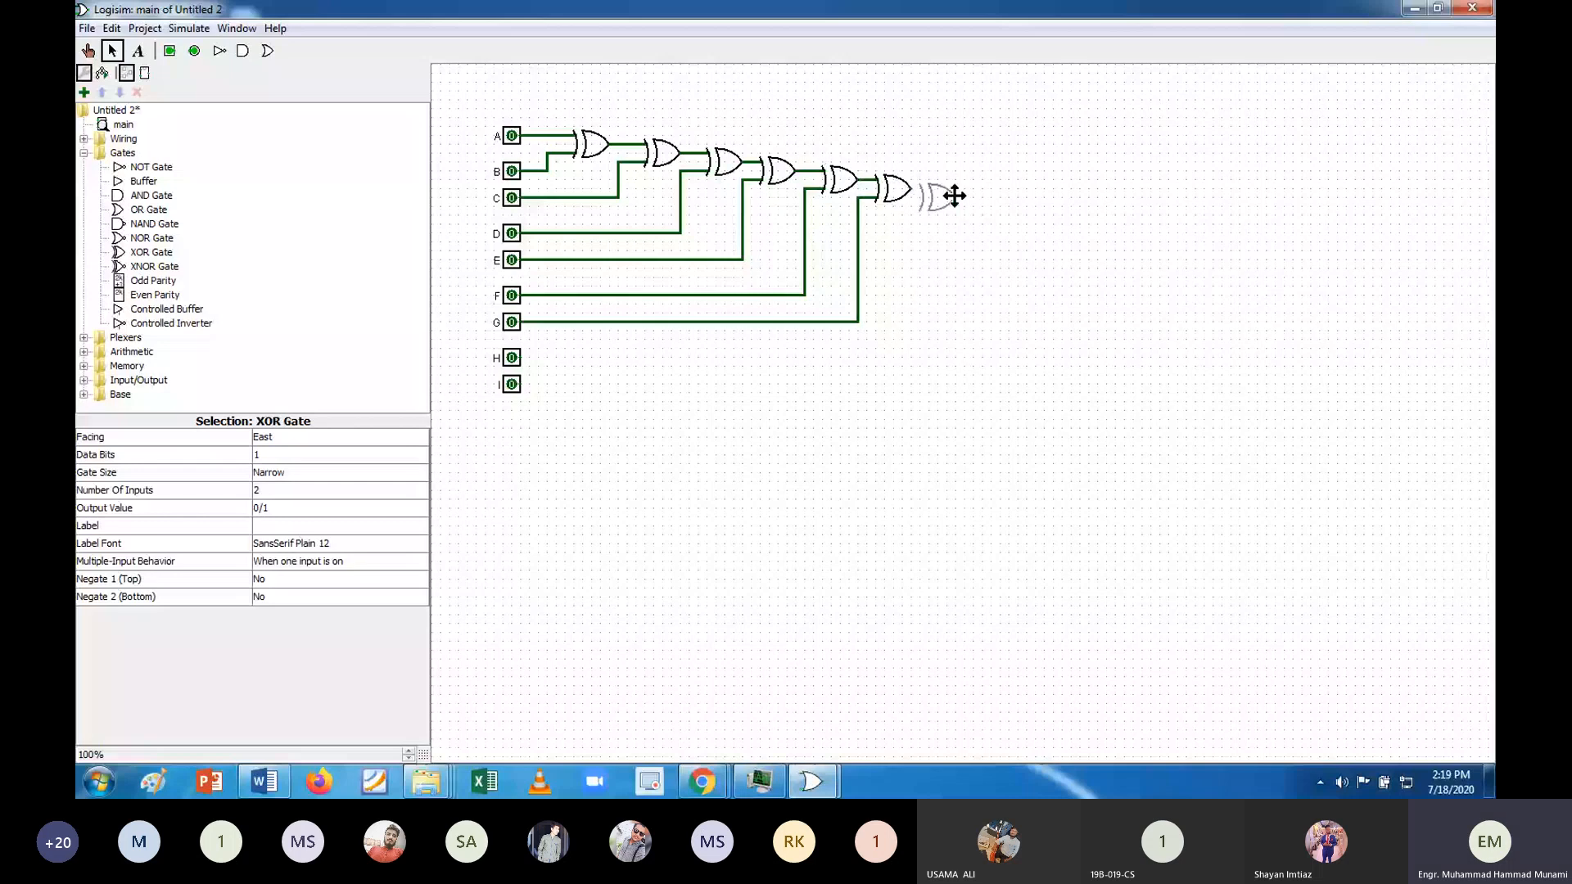
left_click(963, 197)
left_click_drag(521, 357, 911, 206)
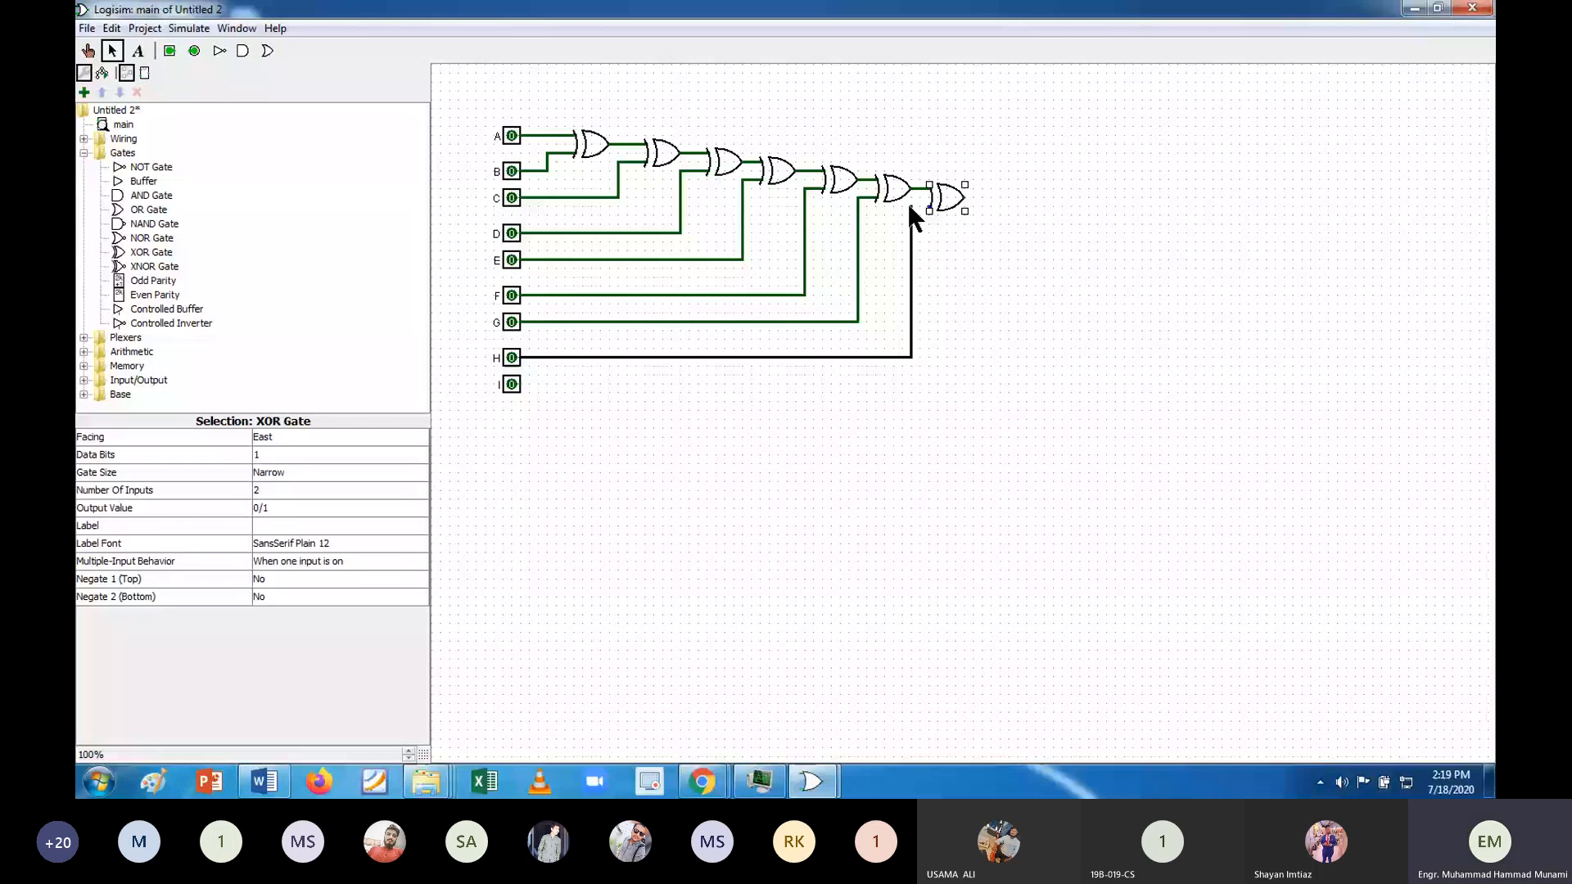
left_click(953, 215)
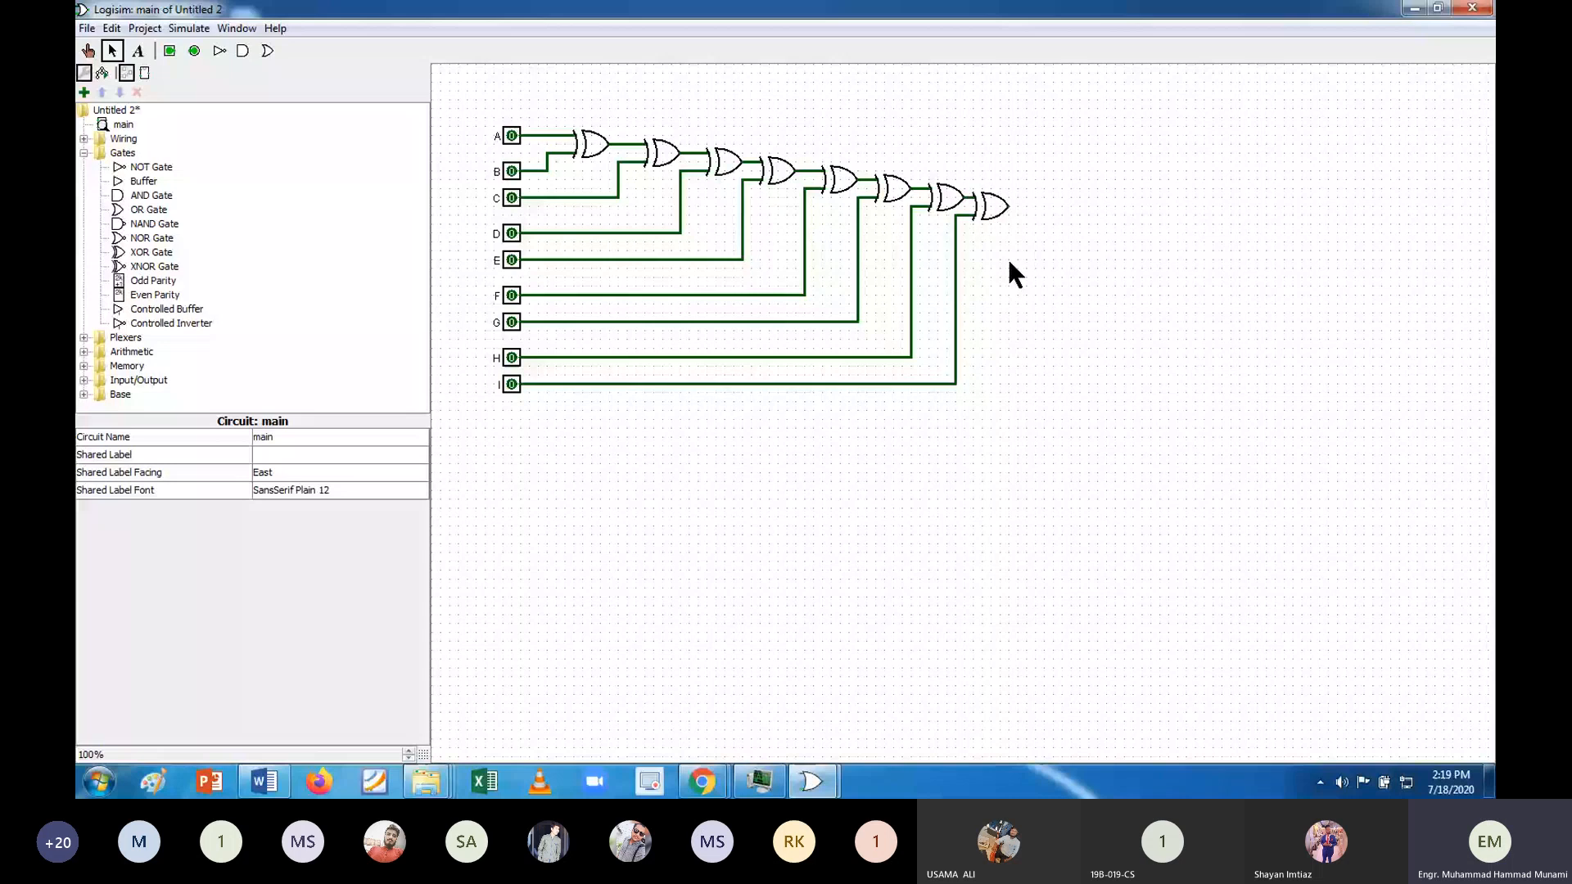
Add an output pin labelled ODD, connected to the output of the last XOR gate.
left_click(194, 51)
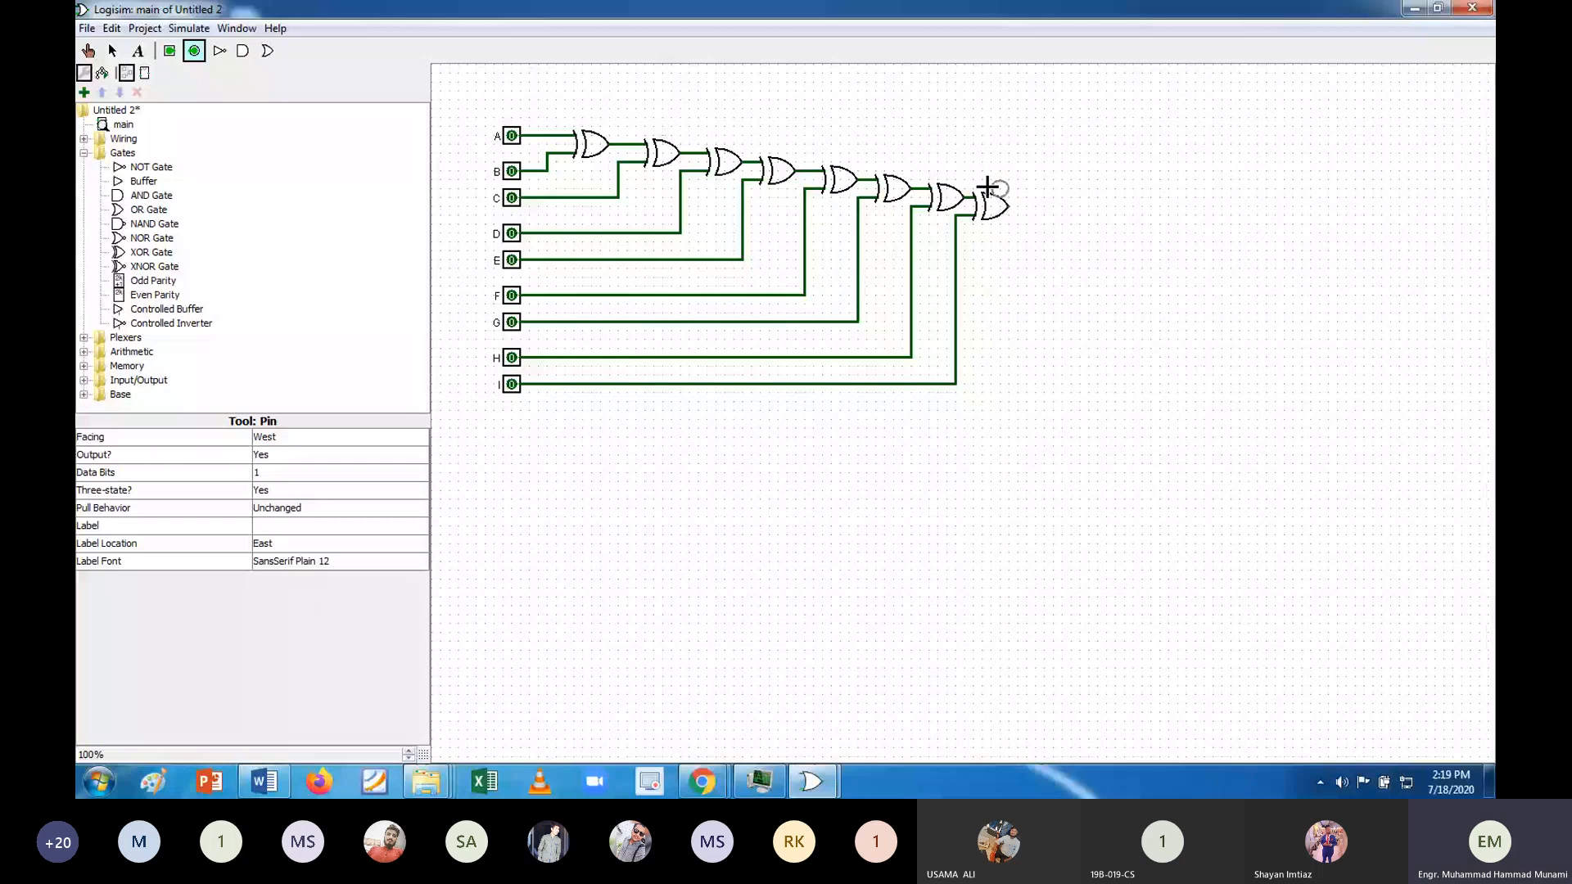
left_click(1053, 207)
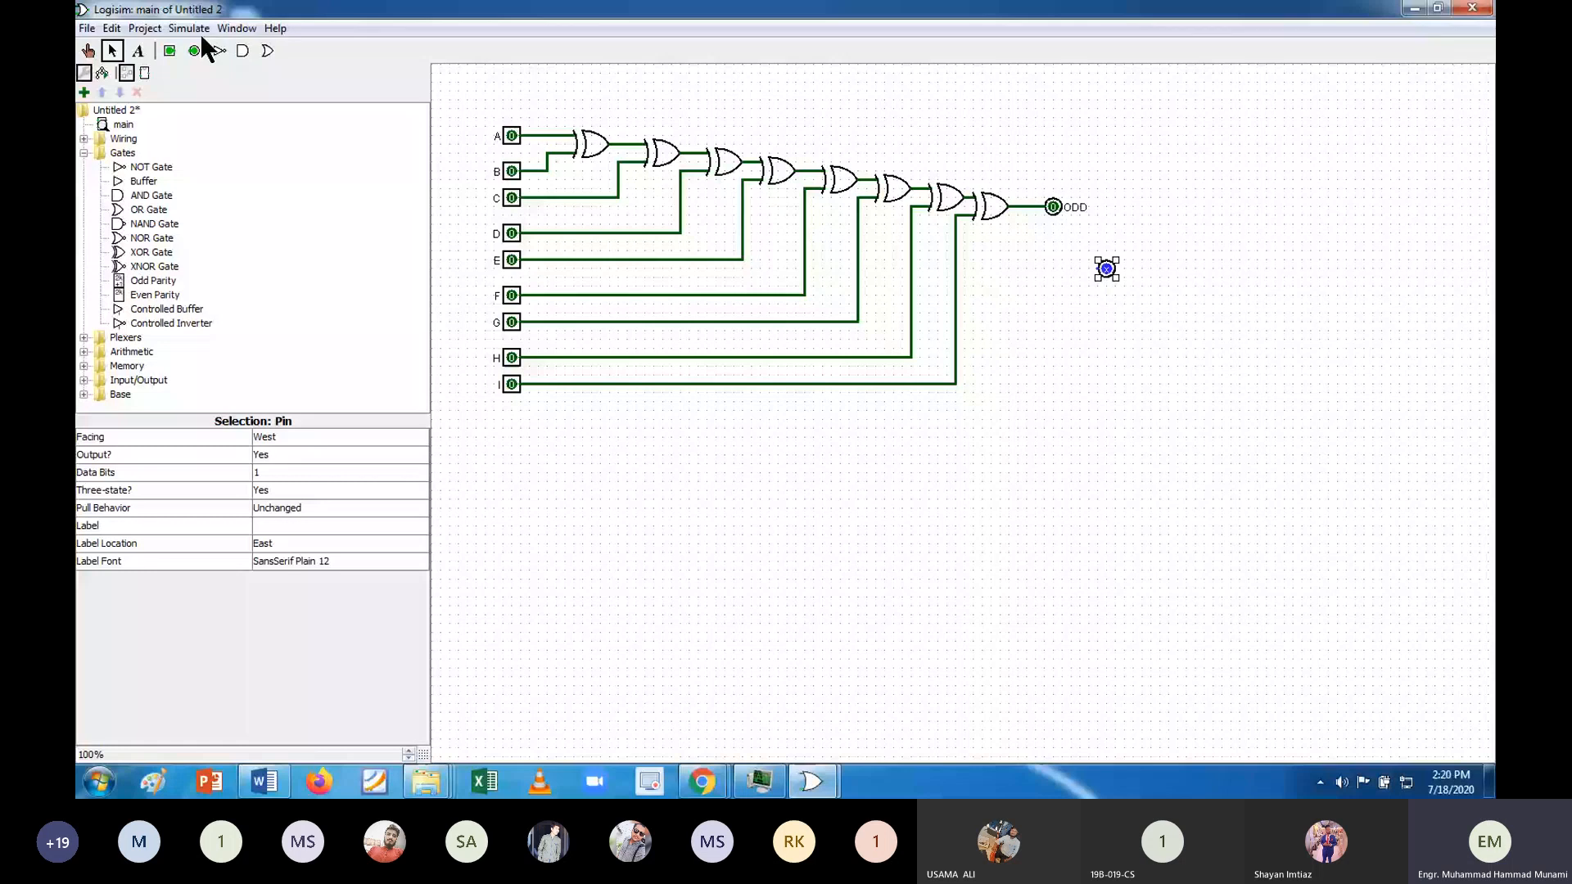
Branch the ODD line into a NOT gate below it and attach an output pin labelled EVEN to the gate's output.
left_click(218, 50)
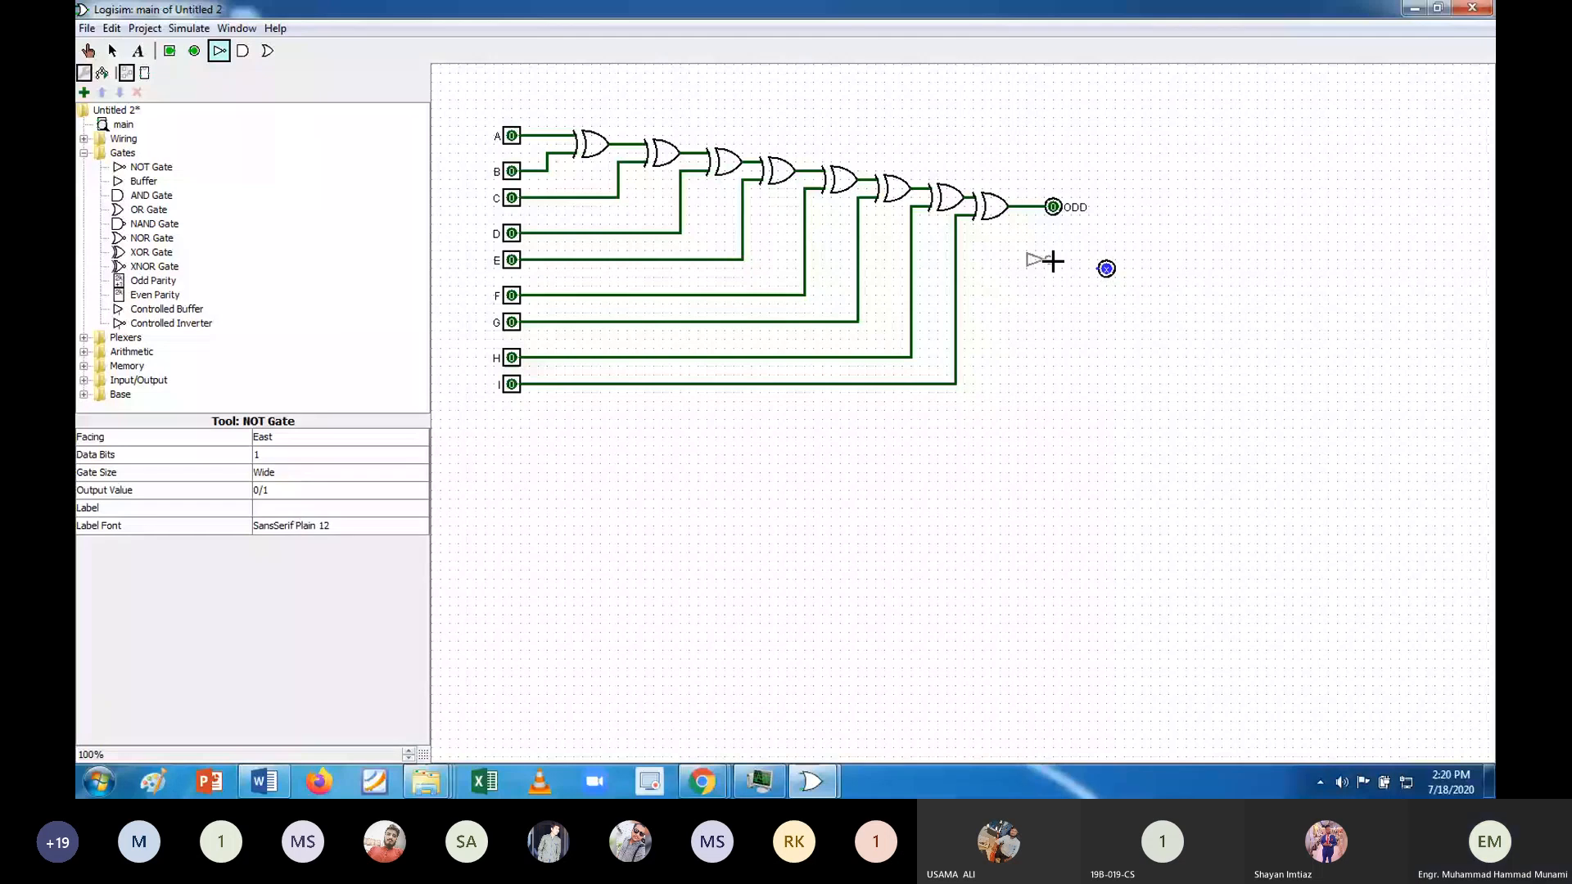
left_click(1053, 261)
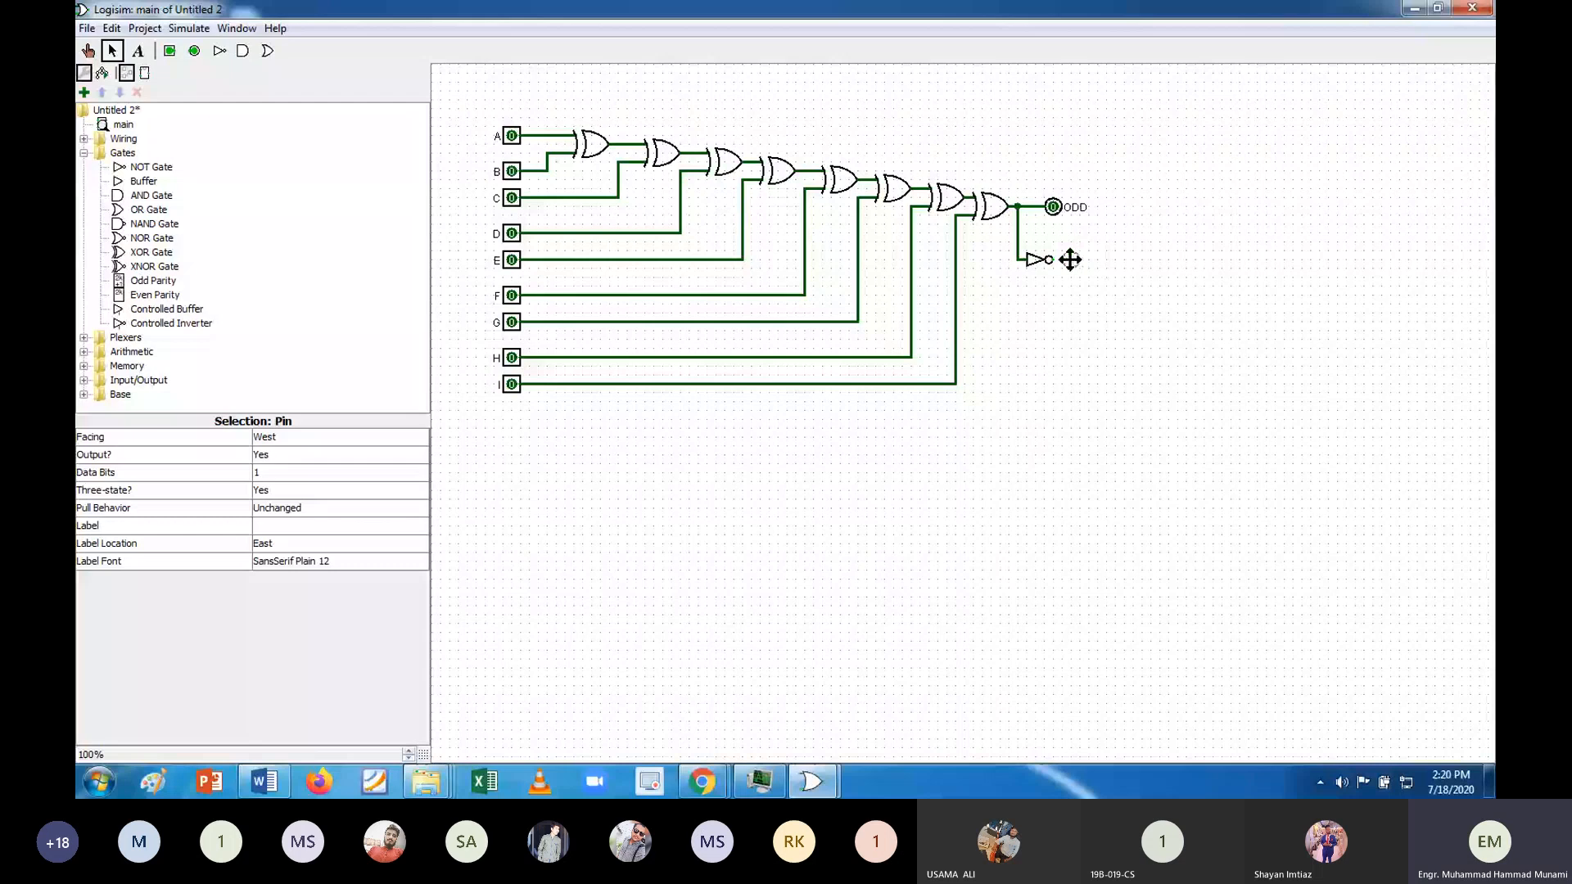
left_click(1070, 260)
left_click(337, 527)
type("EVEN")
Check the parity generator/checker table in the Word document and return to the Logisim circuit.
left_click(1138, 779)
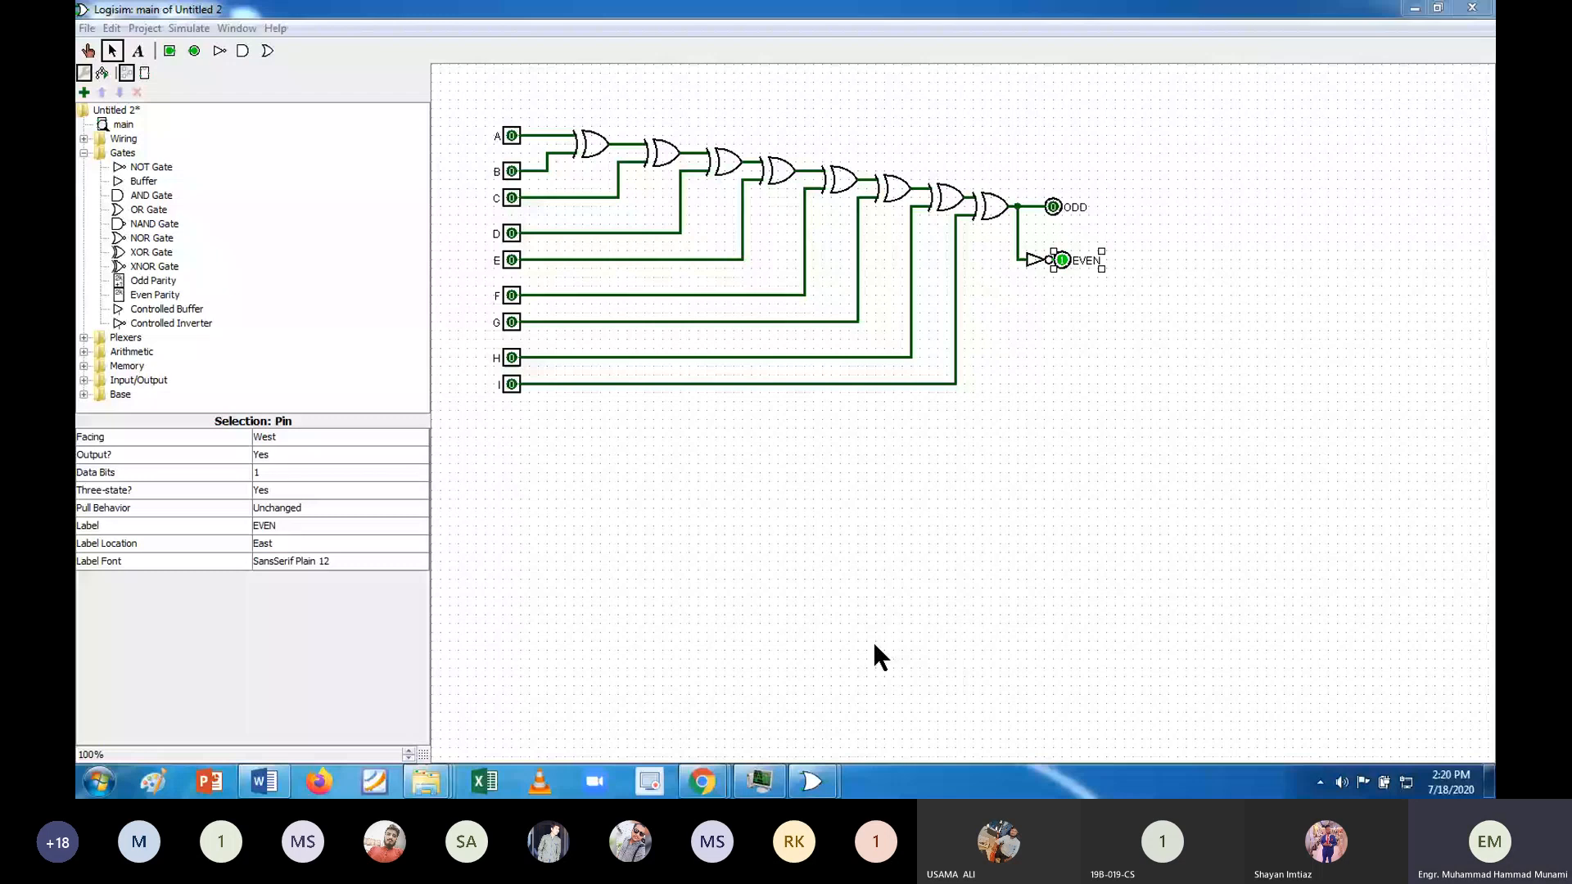
key("alt+Tab")
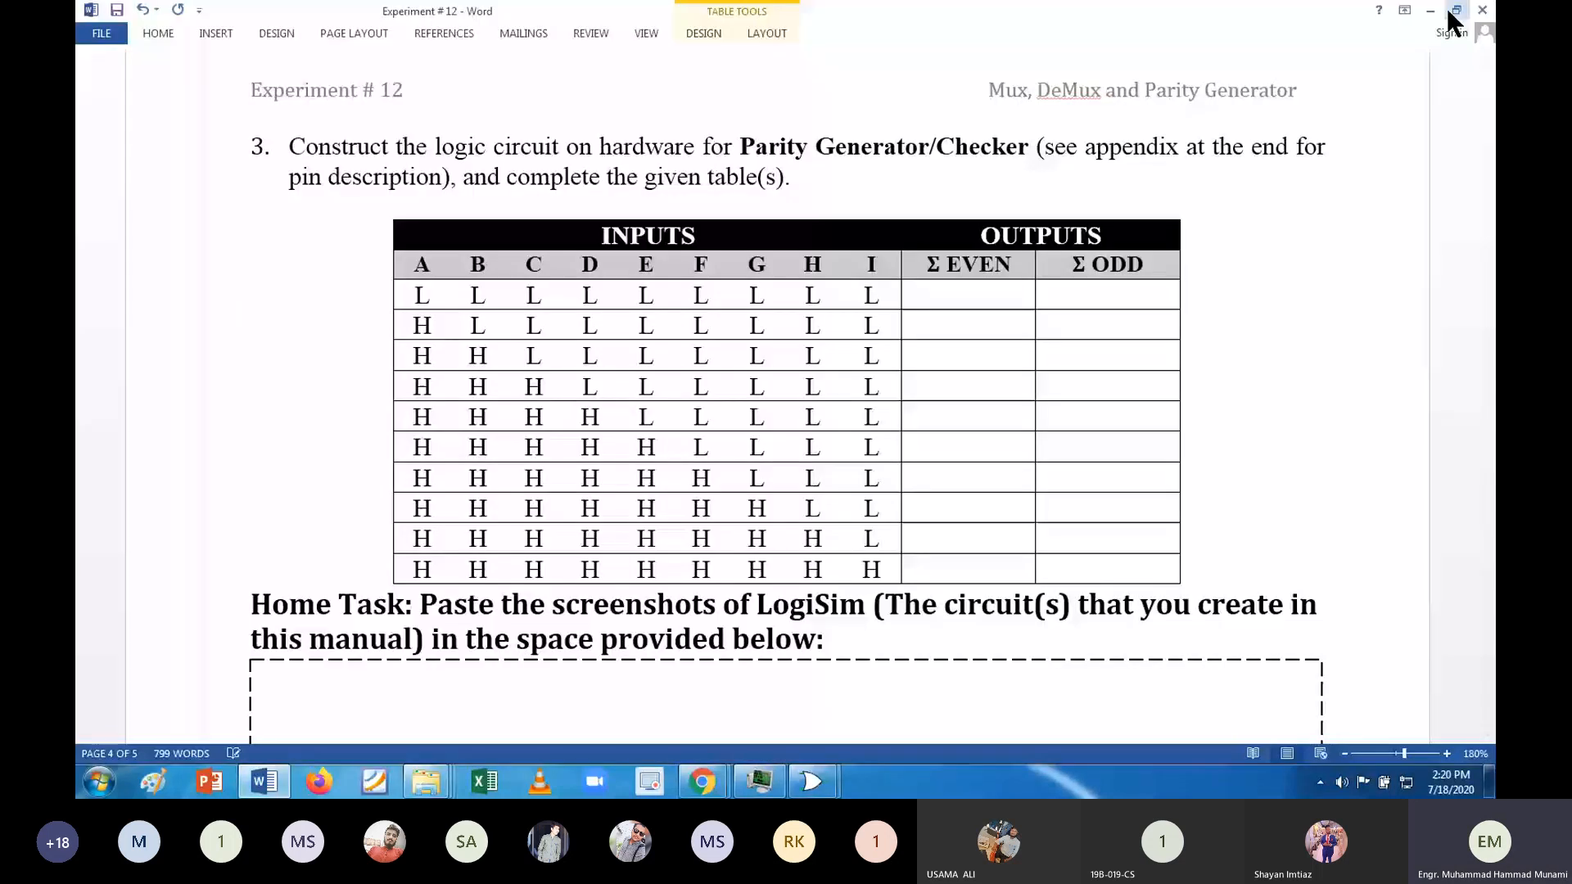
left_click(1430, 10)
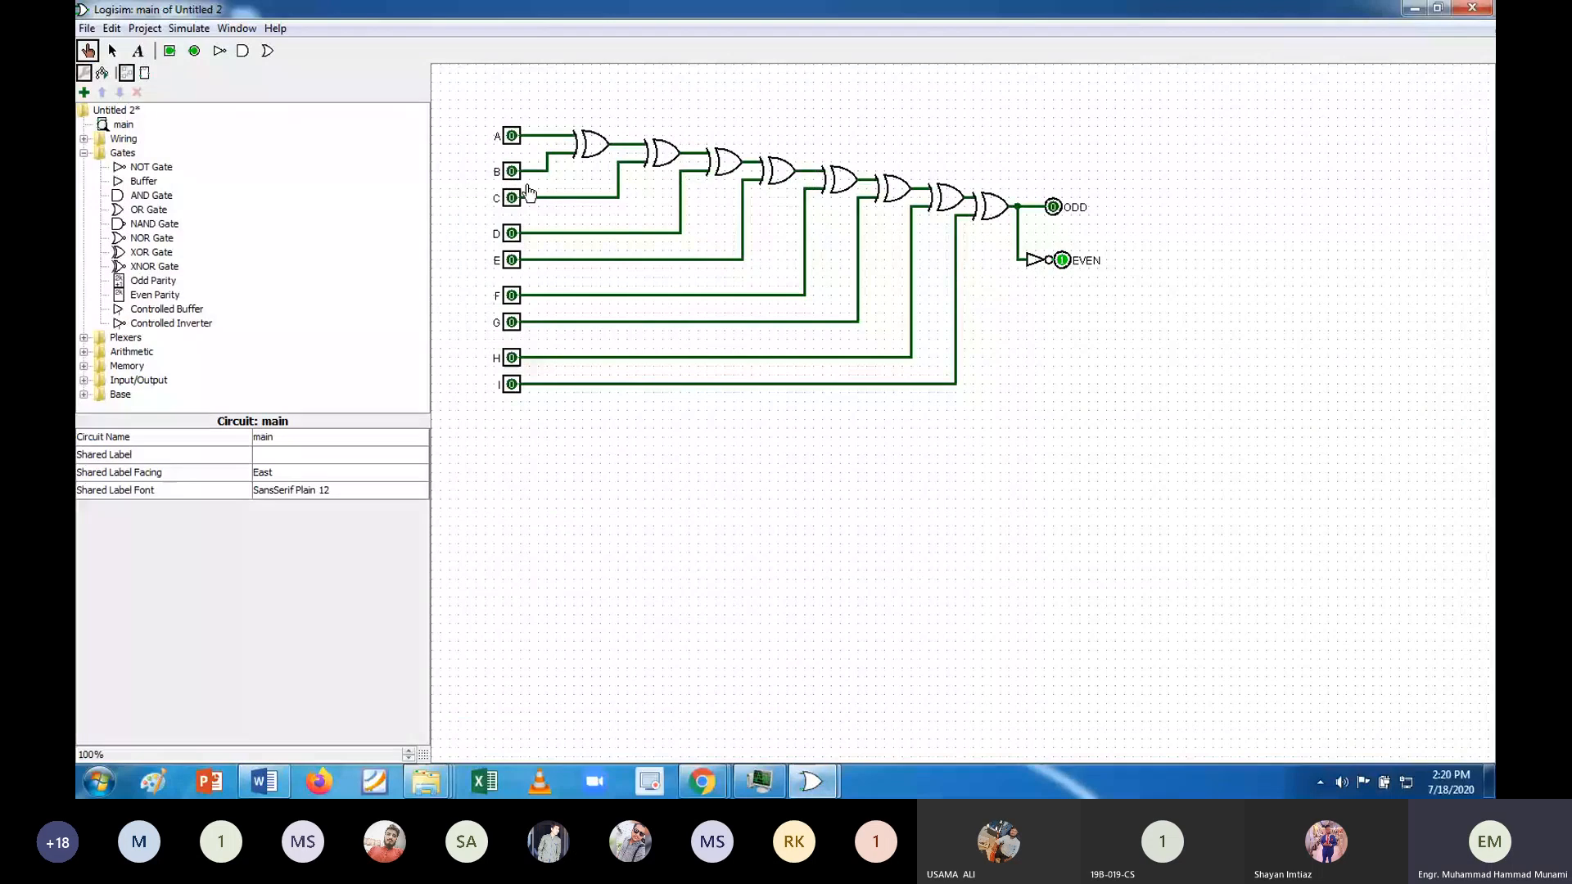
Test the parity circuit by setting inputs A through G high one after another, following the table rows.
left_click(511, 138)
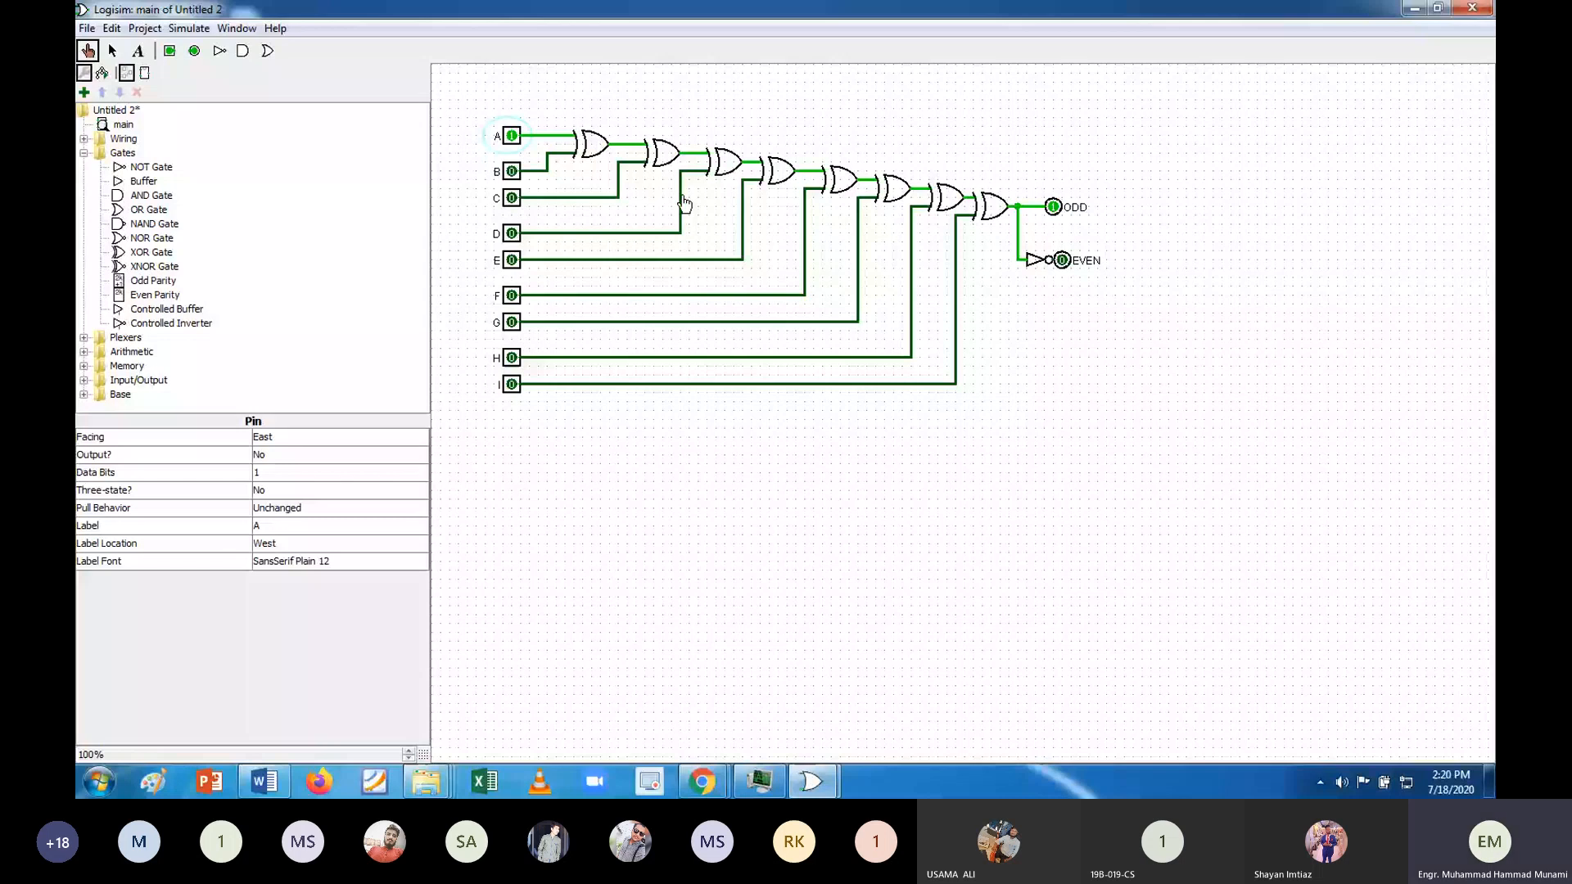
left_click(511, 172)
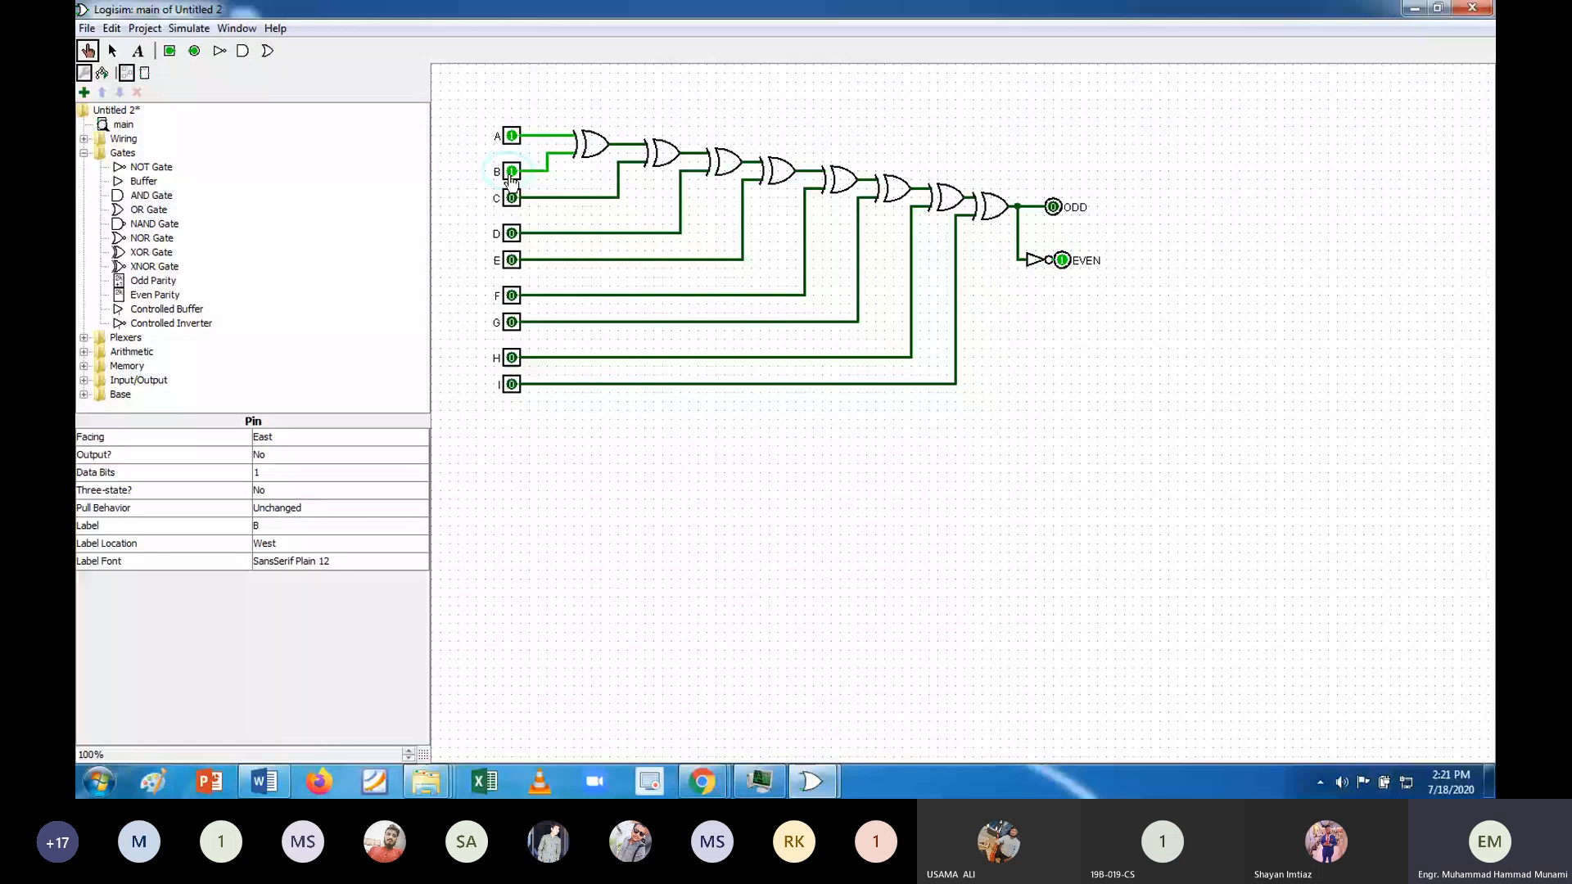
left_click(512, 198)
left_click(512, 233)
left_click(512, 261)
left_click(512, 295)
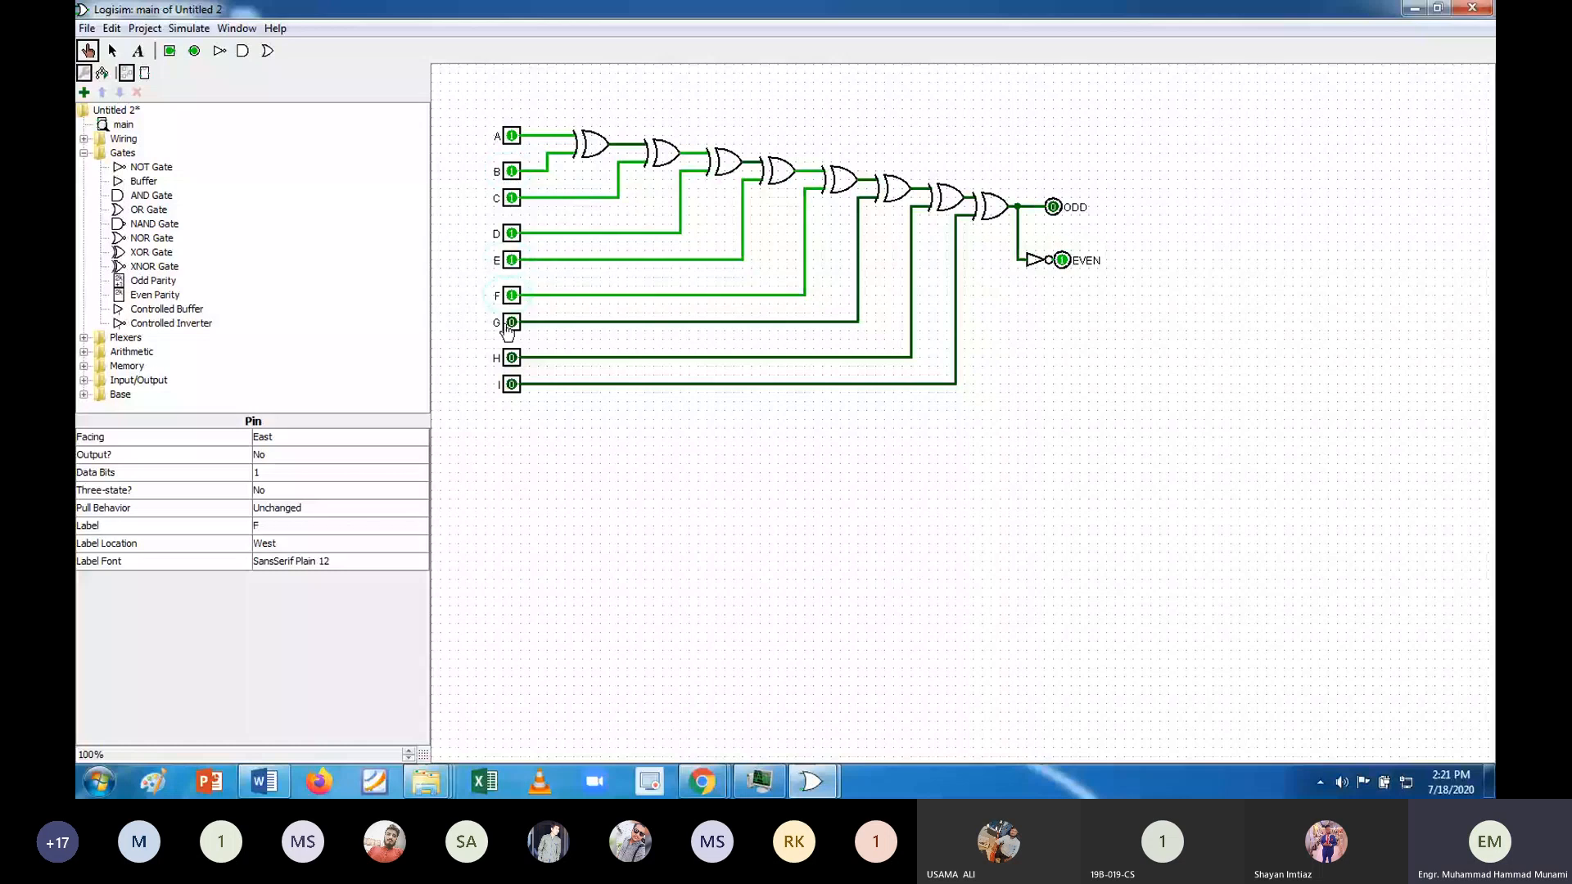
left_click(512, 322)
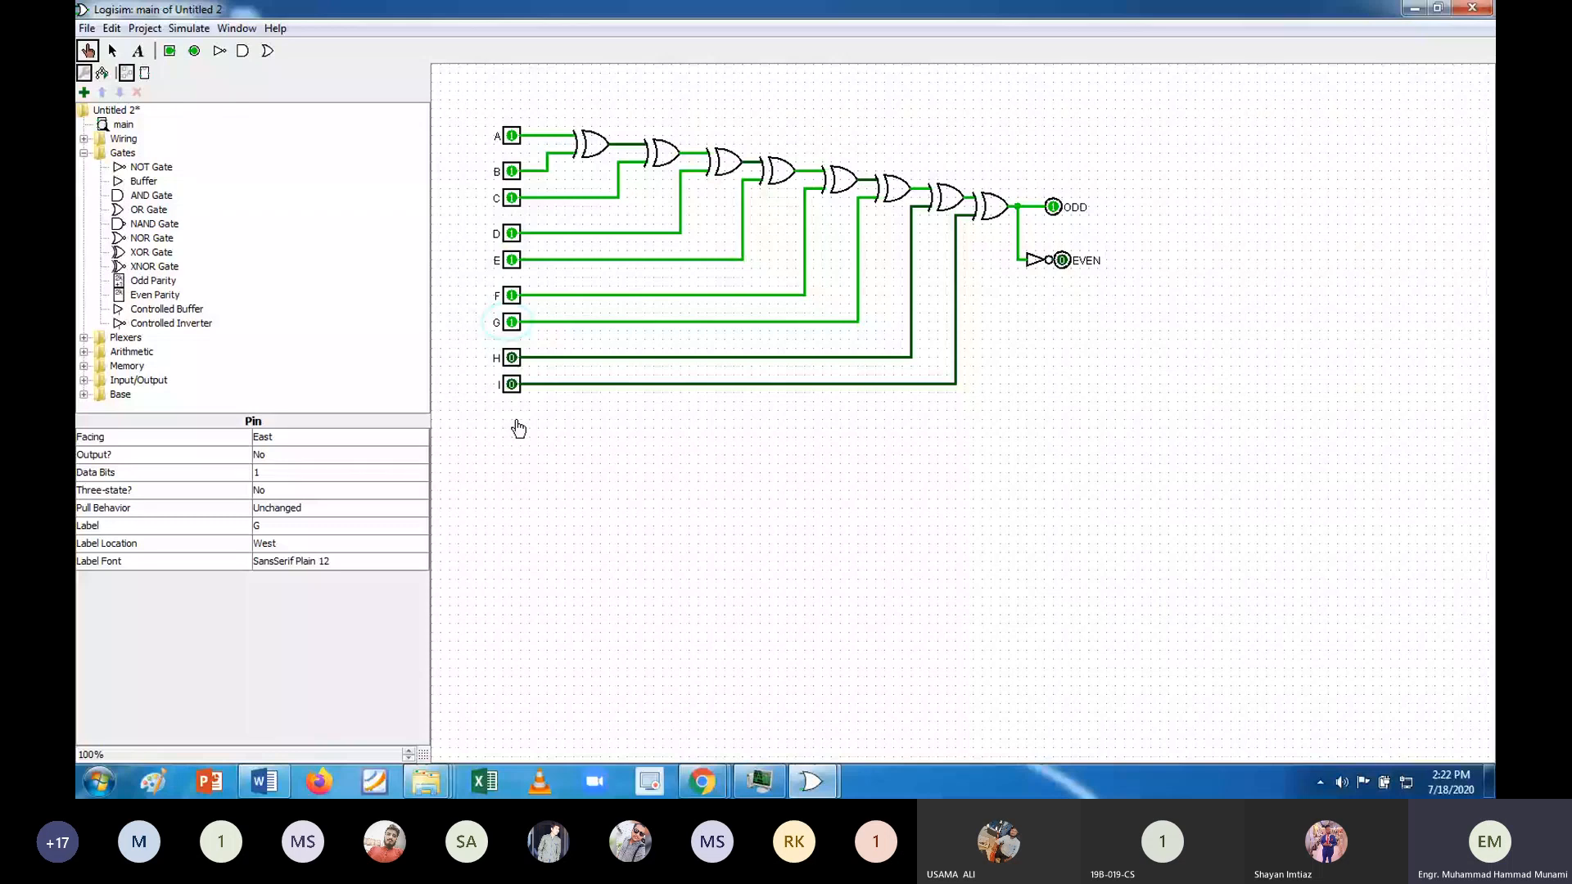
Minimize both Logisim circuit windows and switch to another open window.
left_click(1414, 9)
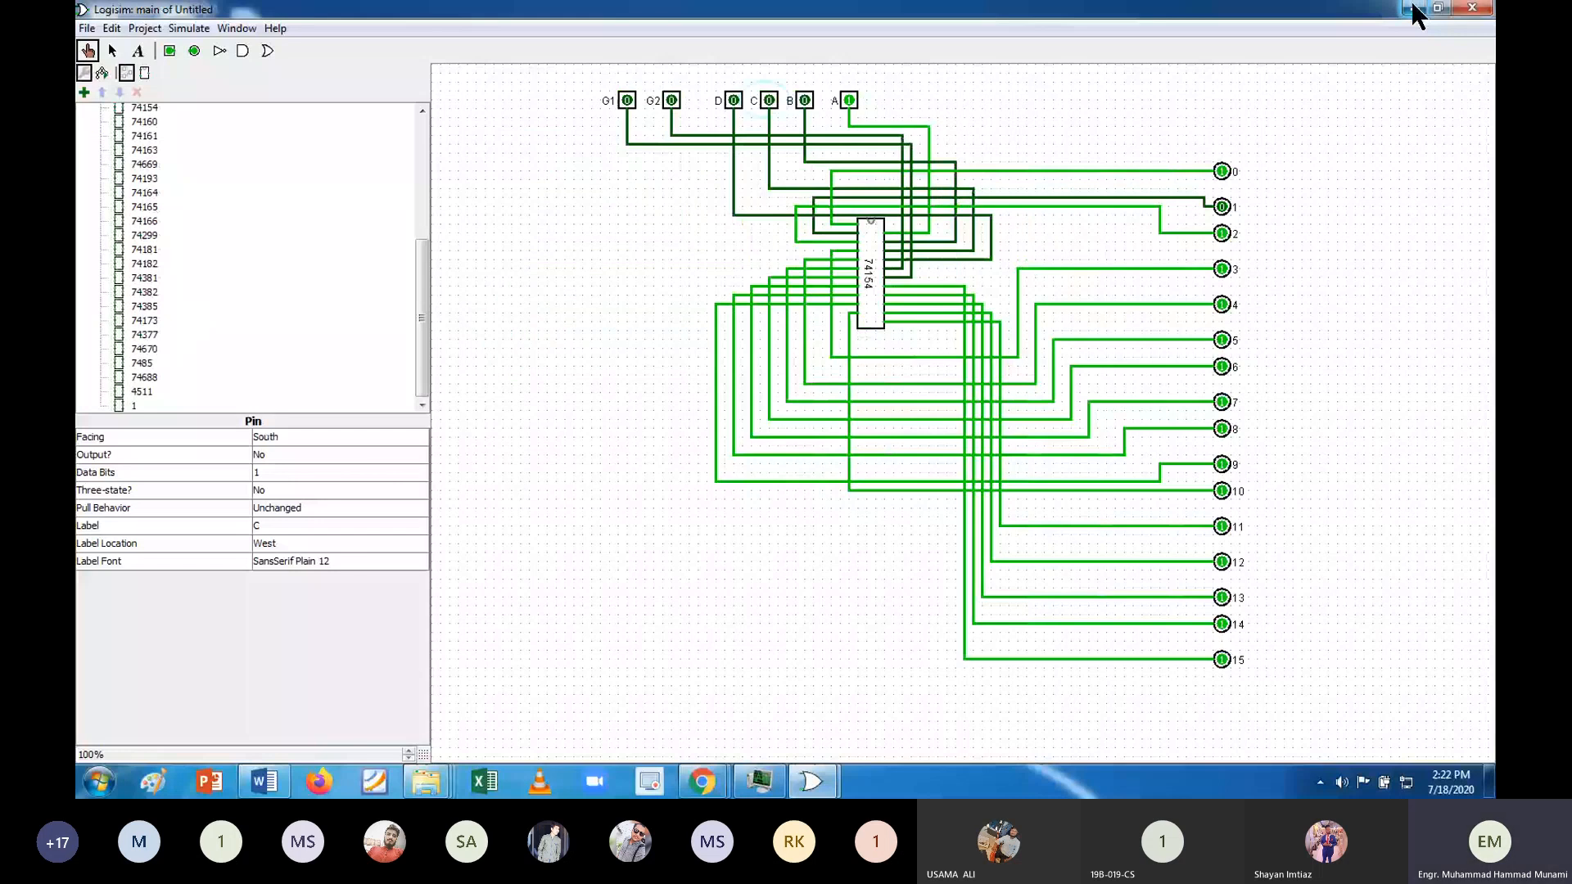
left_click(1414, 10)
key("alt+Tab")
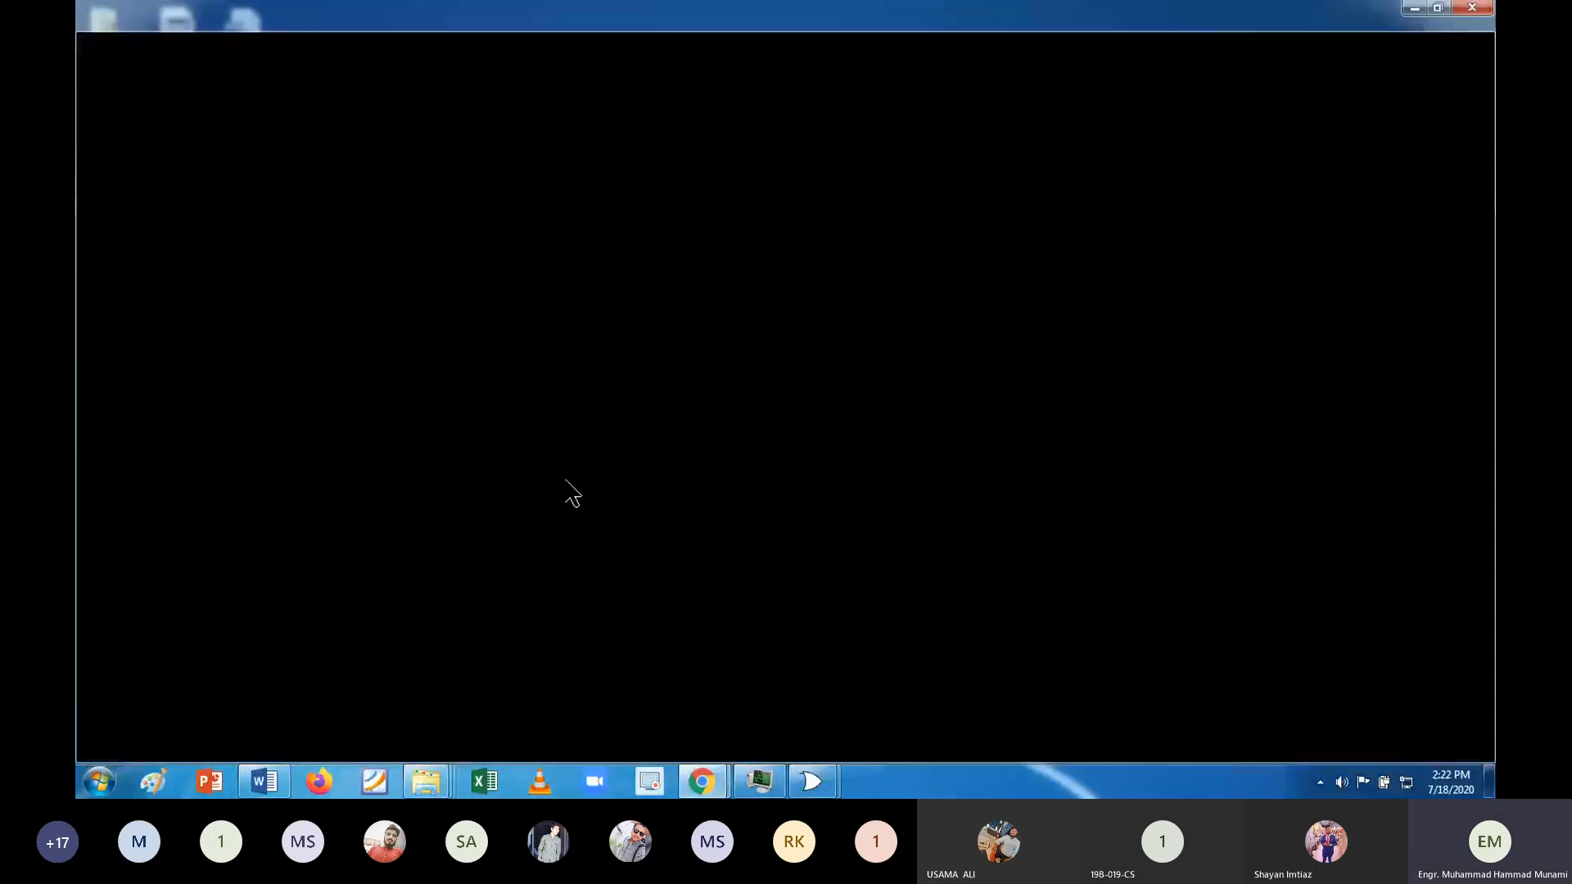